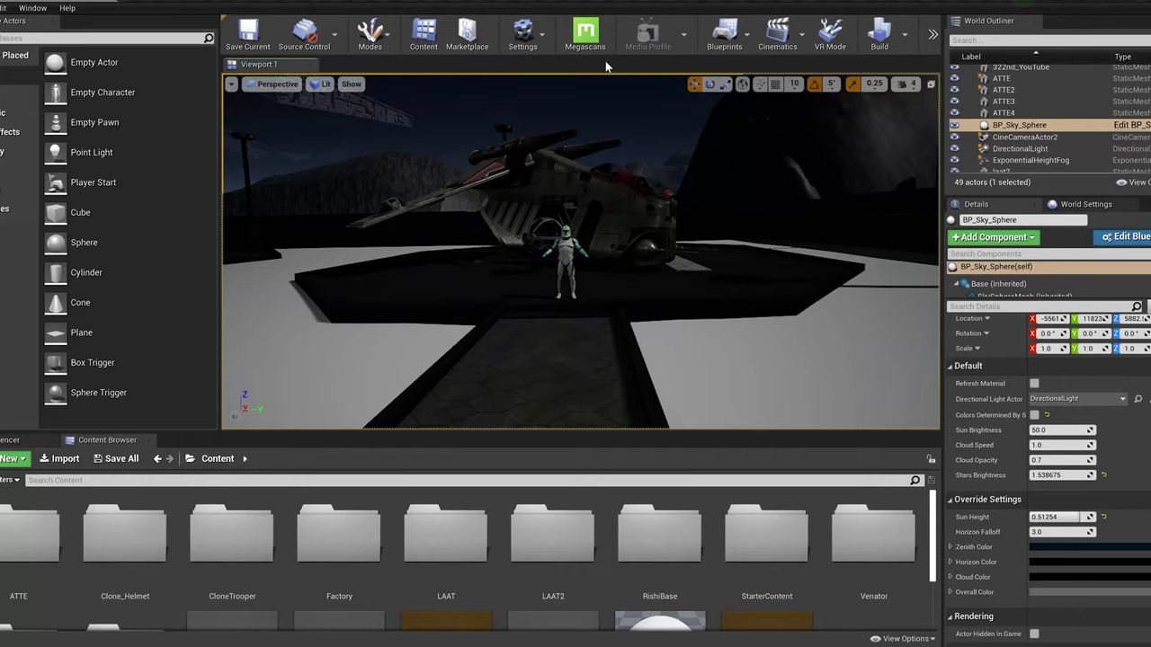
Step: Check the walkway and gunship camera bookmarks, then raise the Content Browser splitter to show a second row
key("1")
key("2")
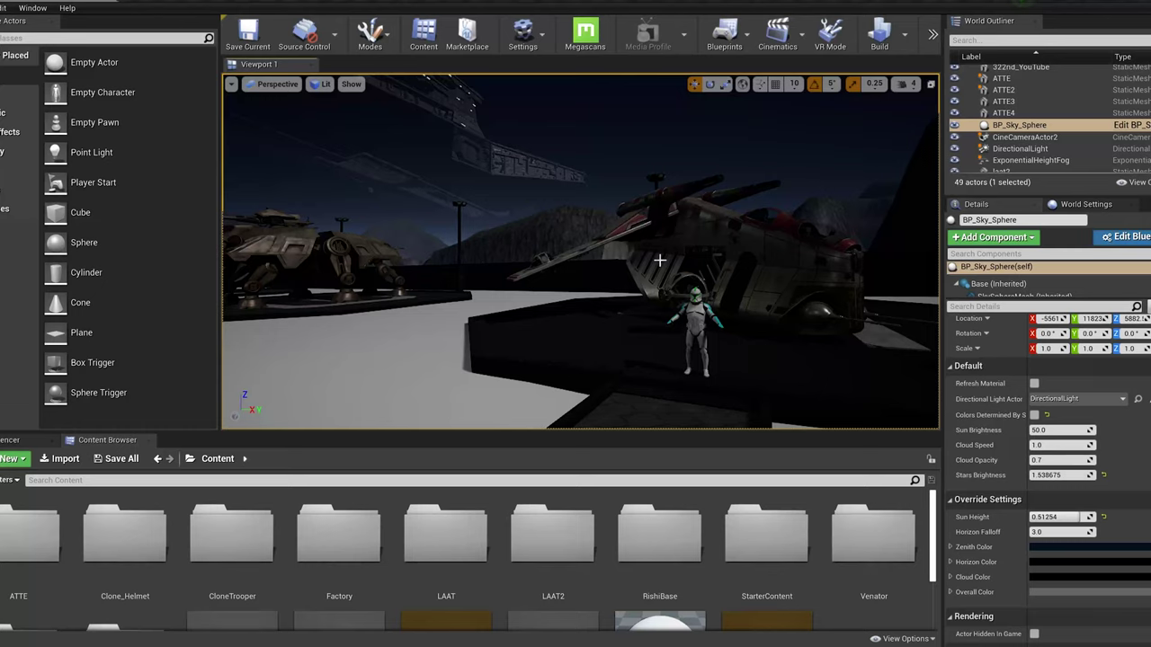
right_click_drag(660, 260, 618, 304)
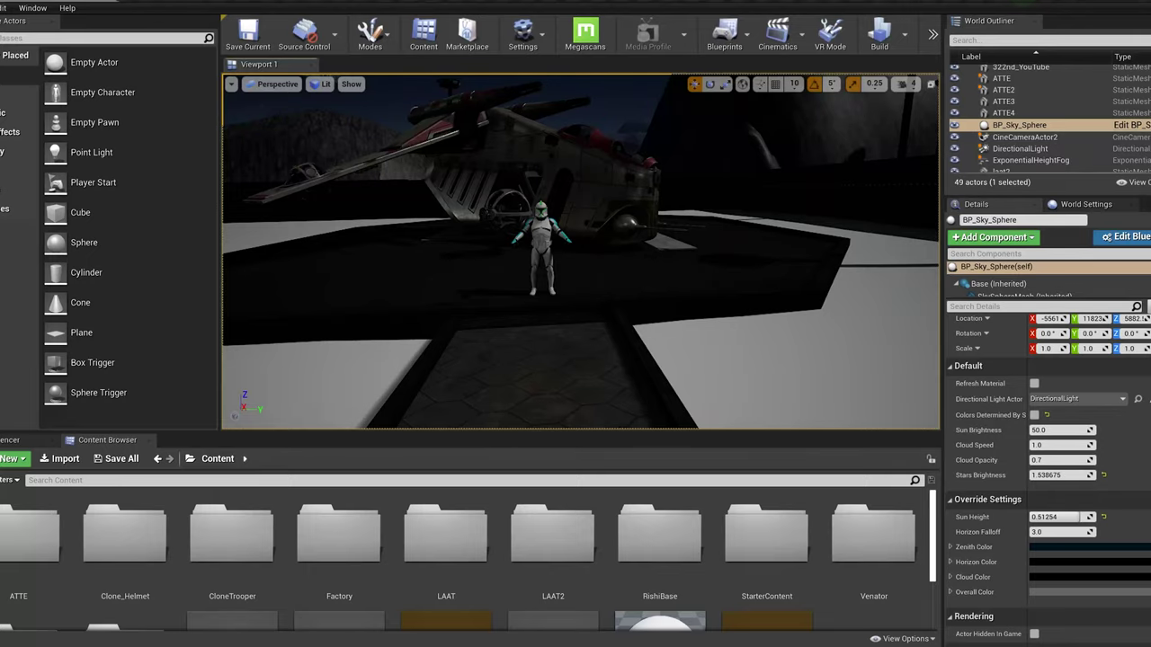
left_click_drag(456, 438, 459, 370)
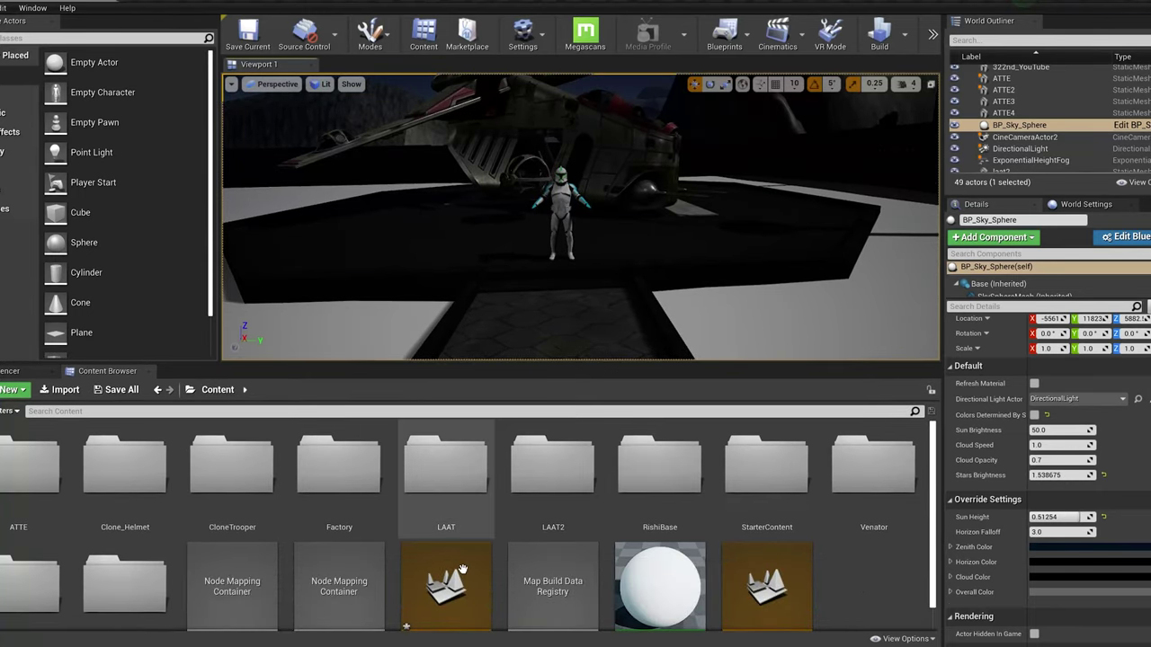
Step: Peek into CloneTrooper/AnimBase, then return to the top-level Content folder
scroll(446, 504, "down", 1)
scroll(657, 489, "up", 1)
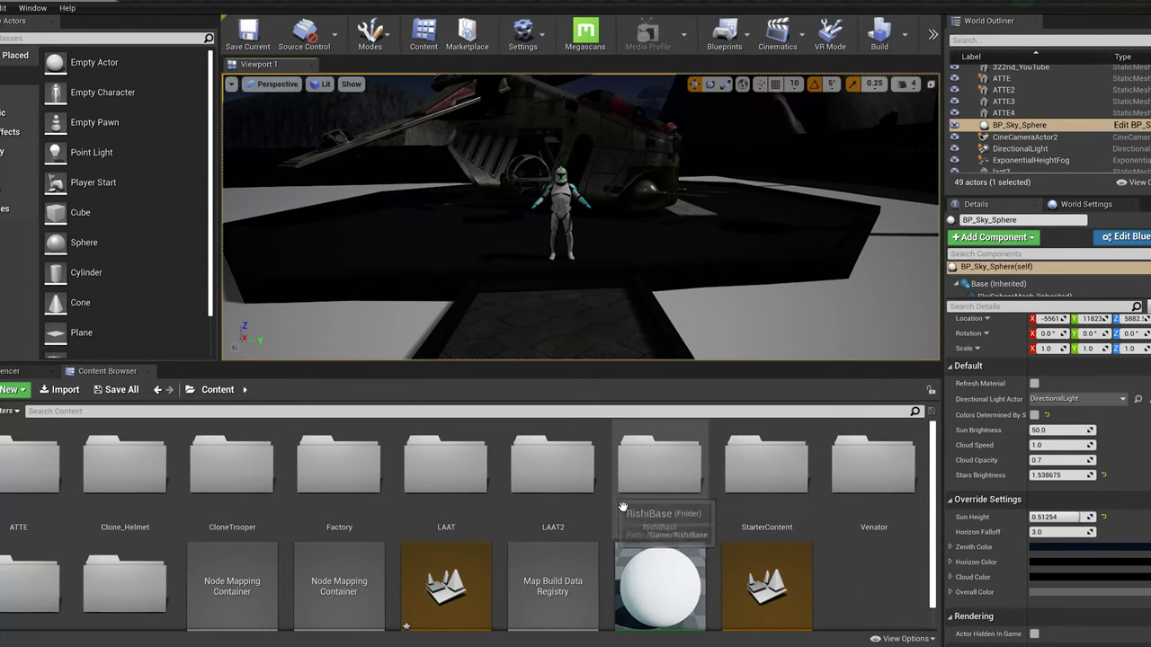
double_click(232, 465)
double_click(27, 463)
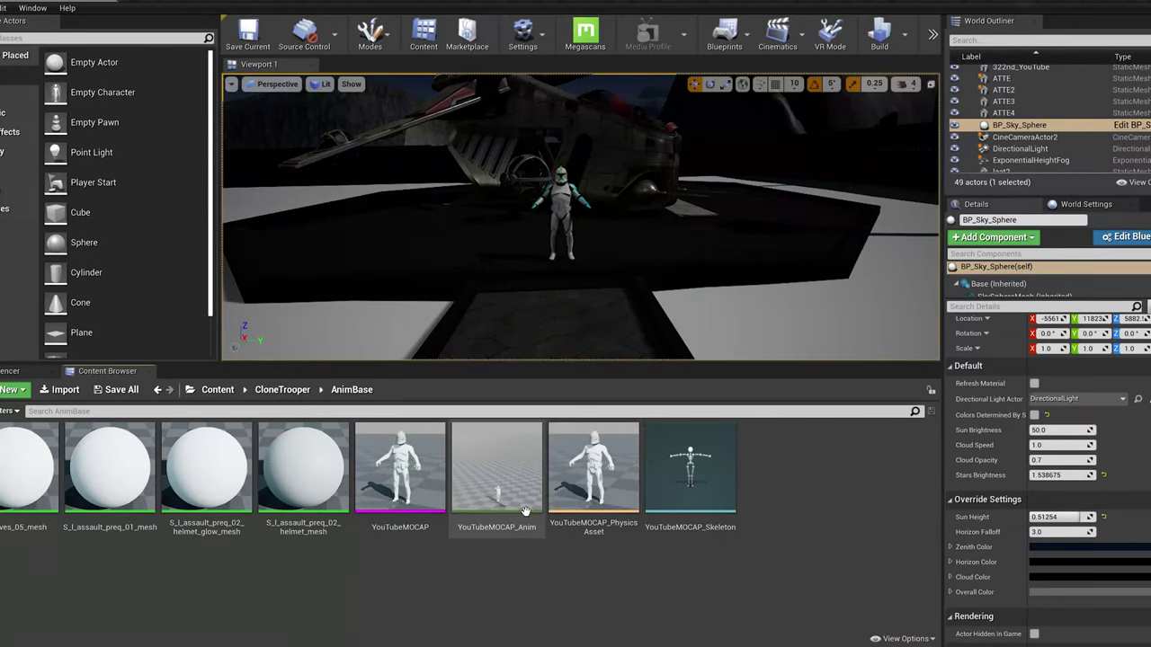
left_click(218, 390)
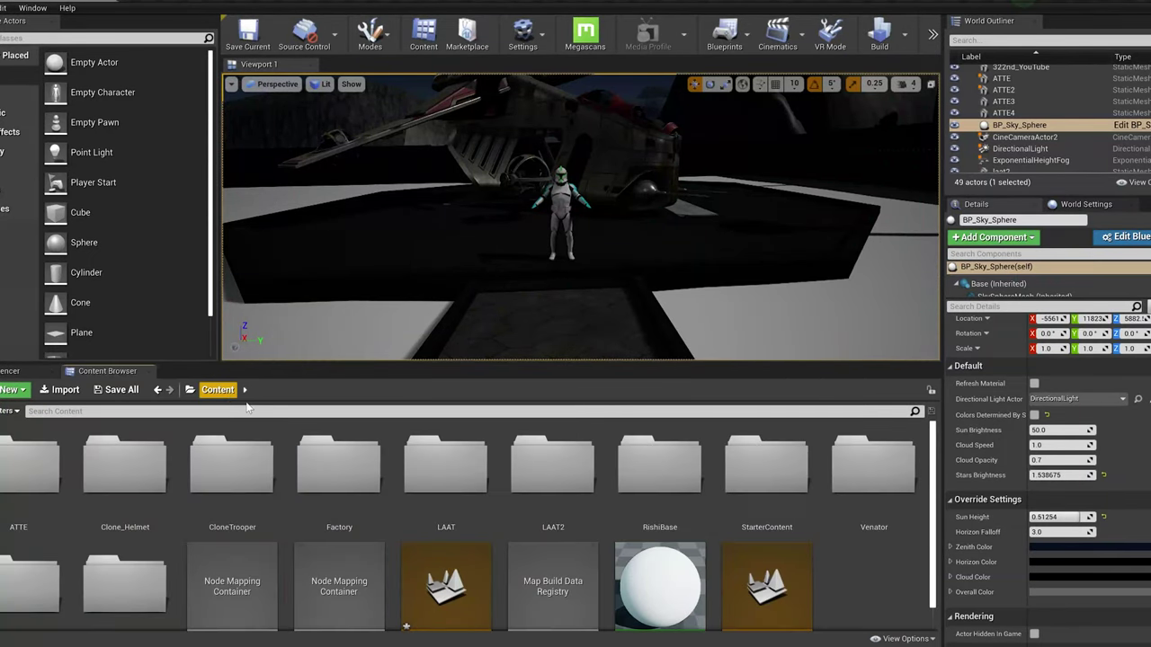
scroll(863, 565, "down", 1)
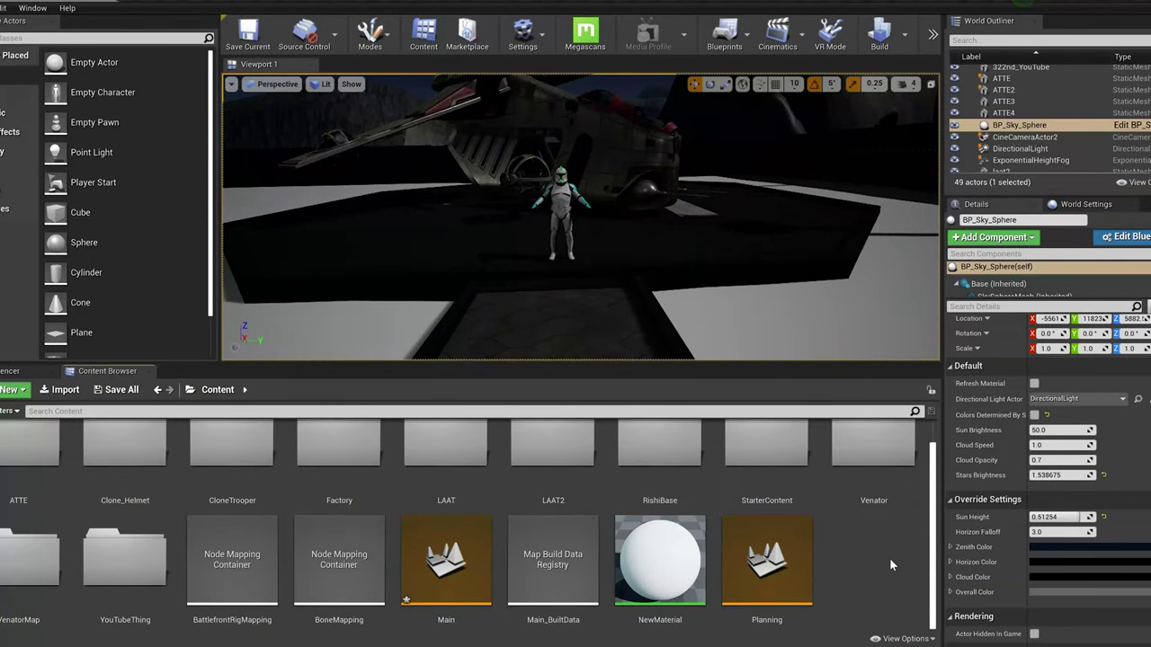
scroll(891, 564, "up", 1)
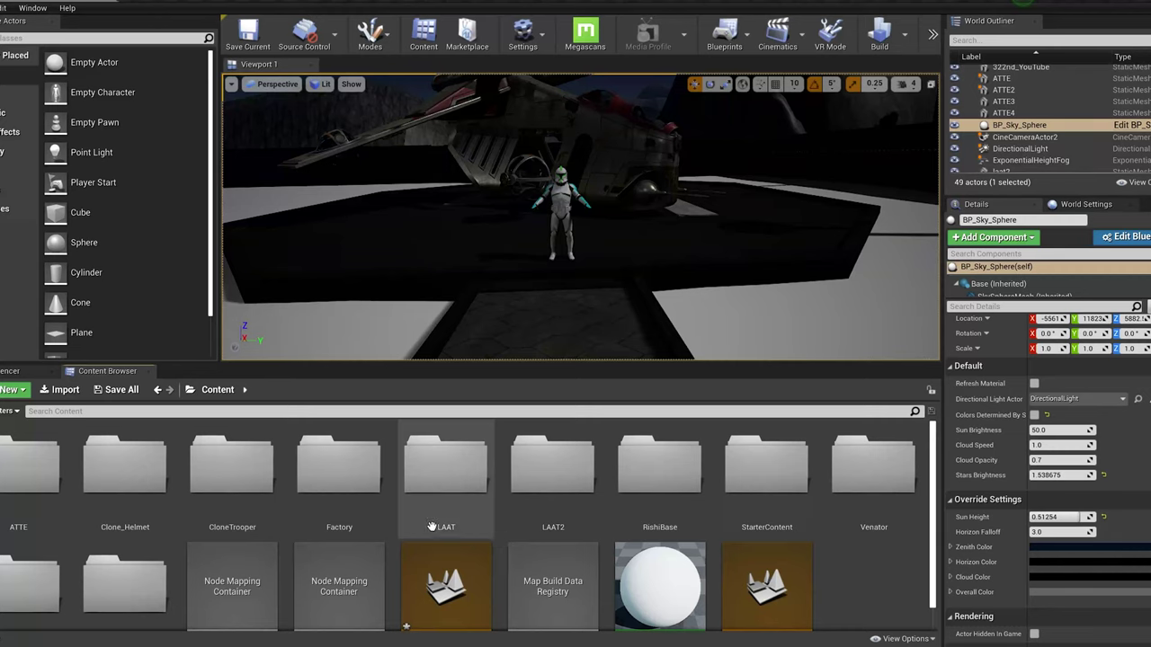
Step: Reopen CloneTrooper, inspect phase1_default_clone_Skeleton, then open AnimBase and select YouTubeMOCAP_Skeleton
double_click(216, 486)
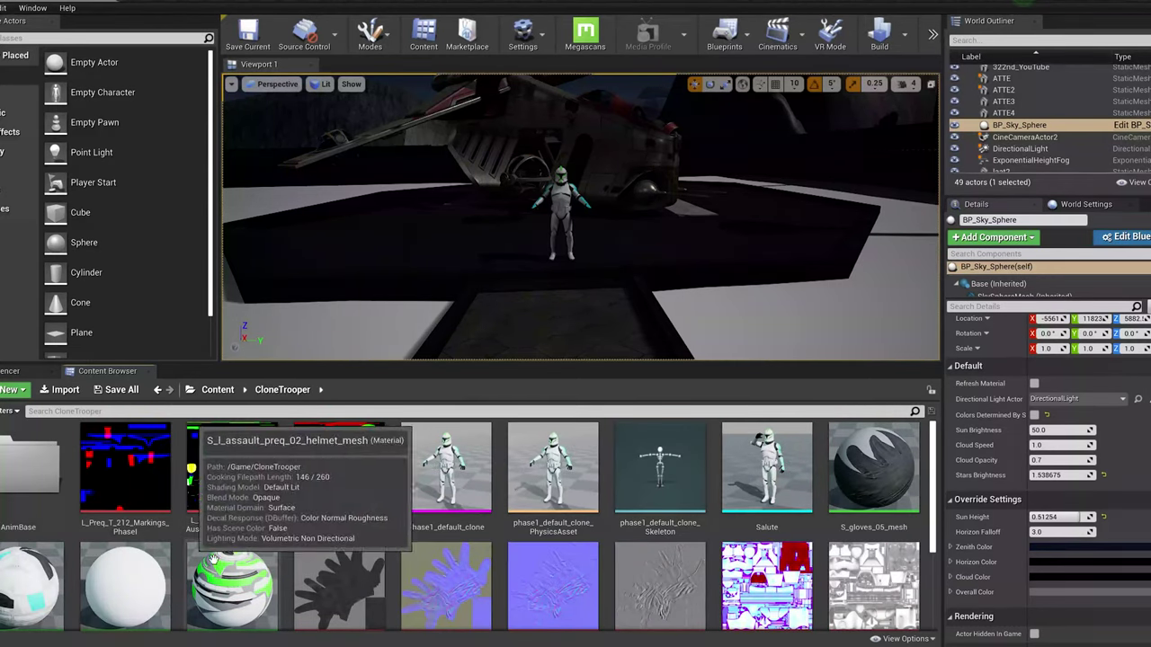
double_click(664, 496)
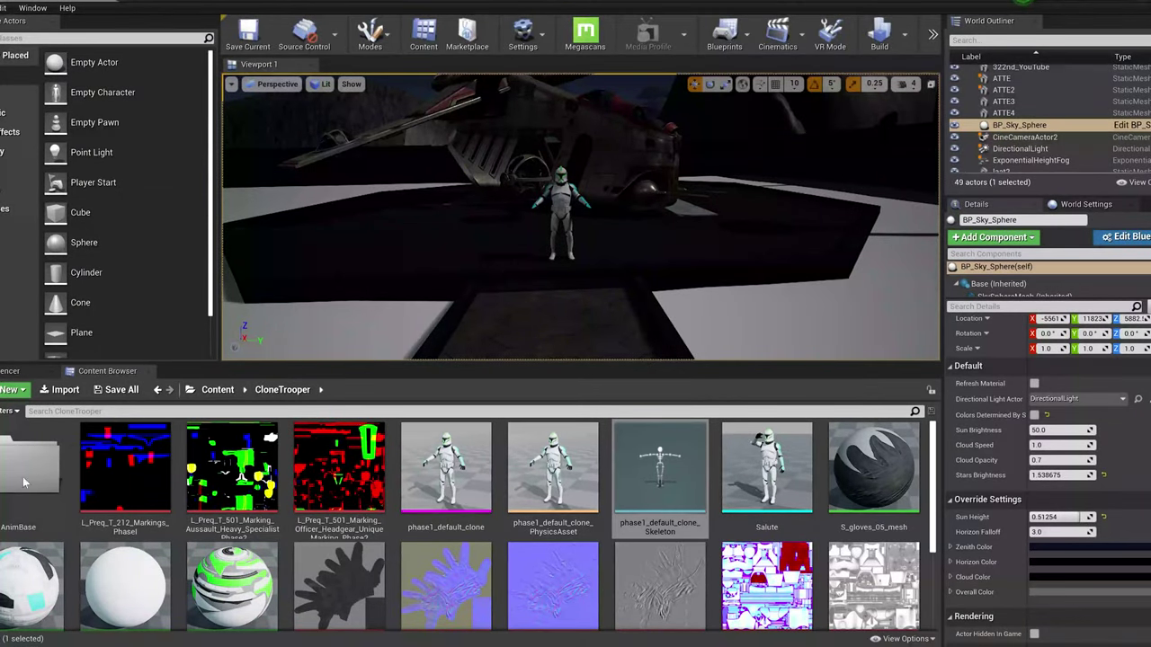
left_click(50, 490)
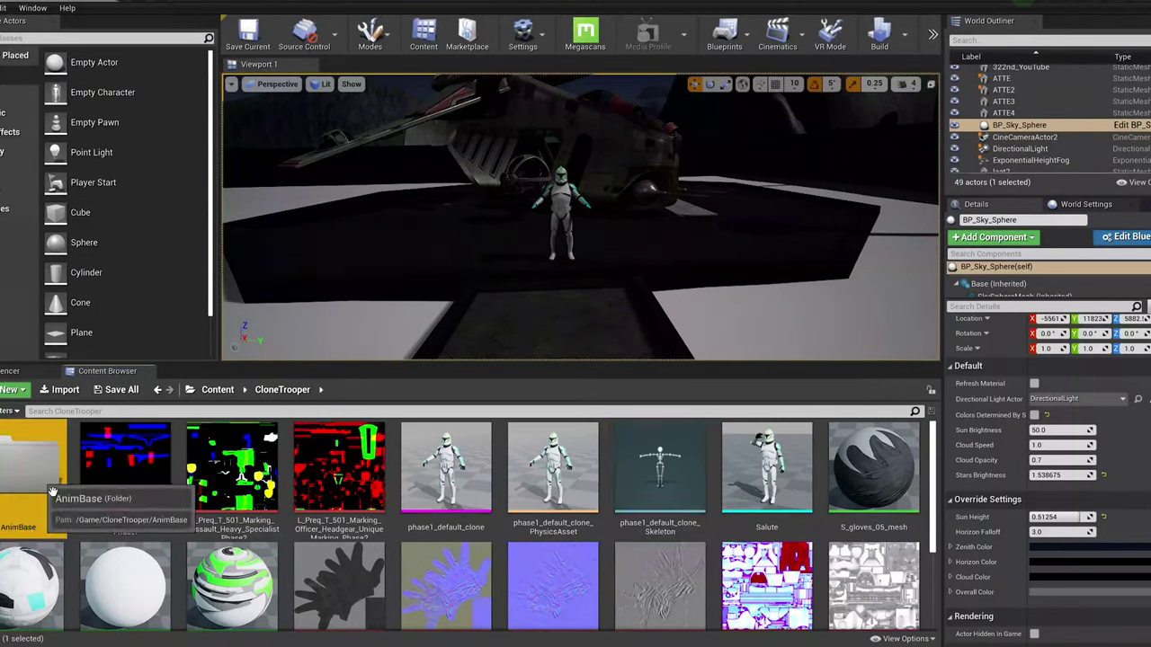
double_click(51, 490)
left_click(688, 468)
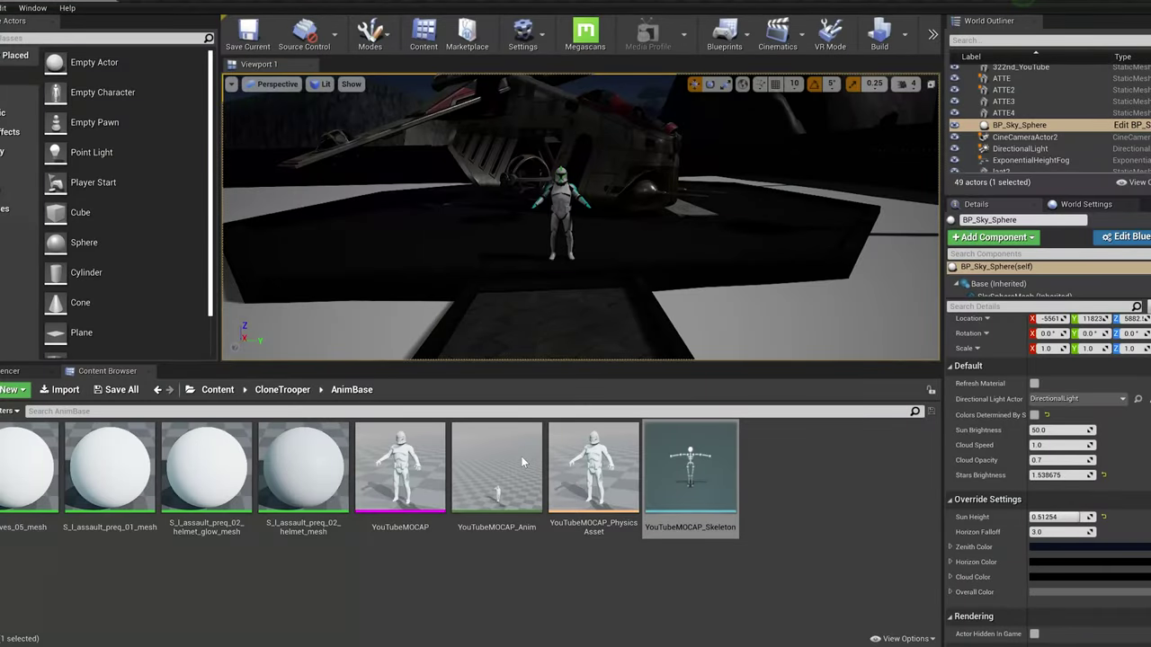
Step: Duplicate and retarget YouTubeMOCAP_Anim onto phase1_default_clone_Skeleton, then return to the Content root
right_click(521, 456)
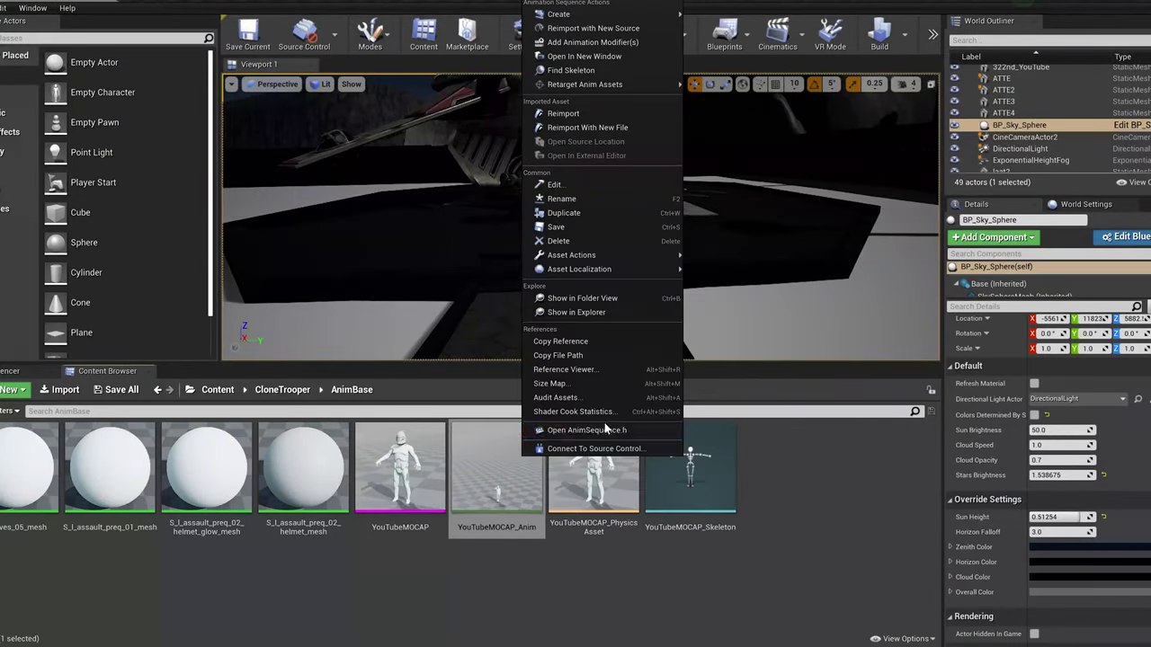
mouse_move(617, 87)
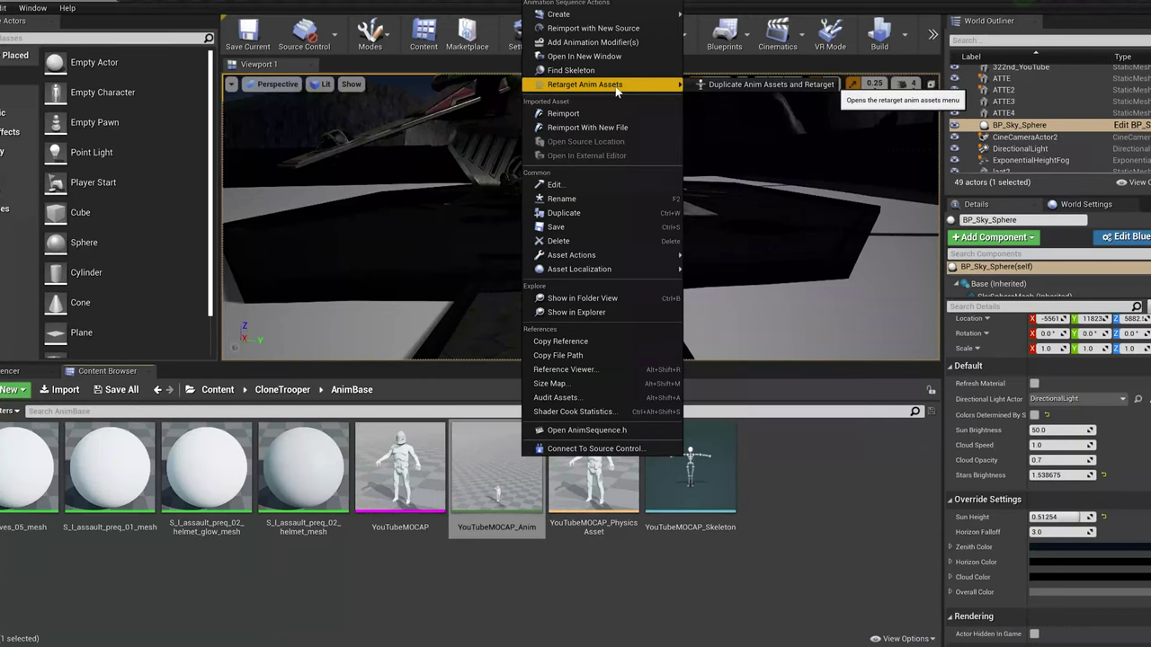
left_click(735, 86)
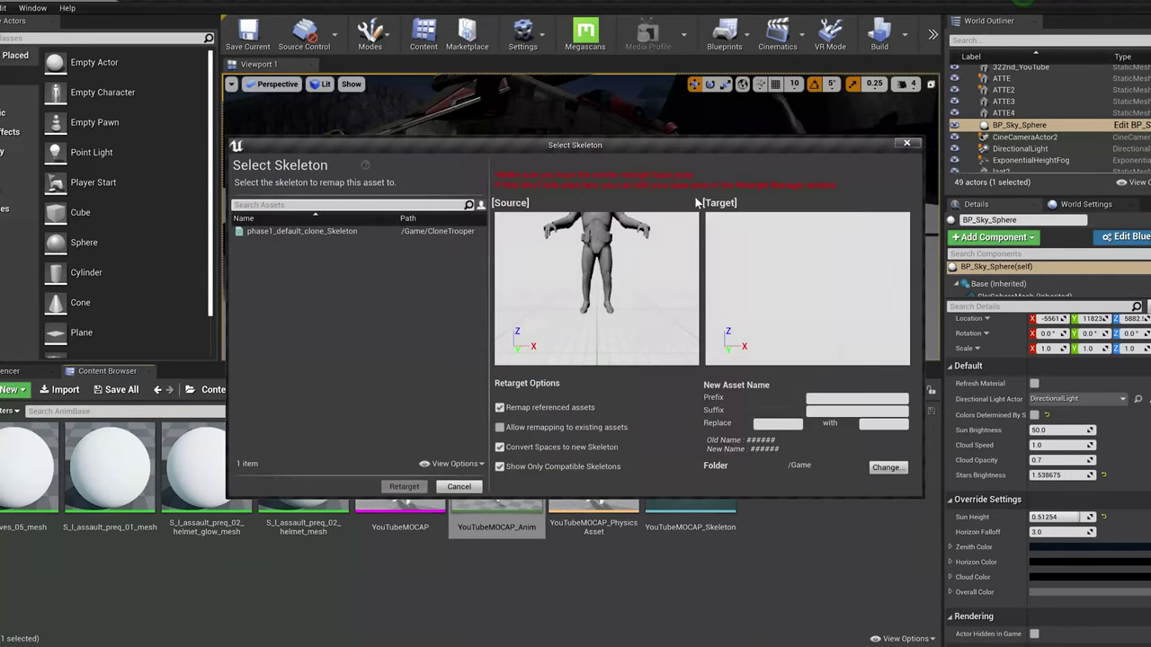
left_click(306, 231)
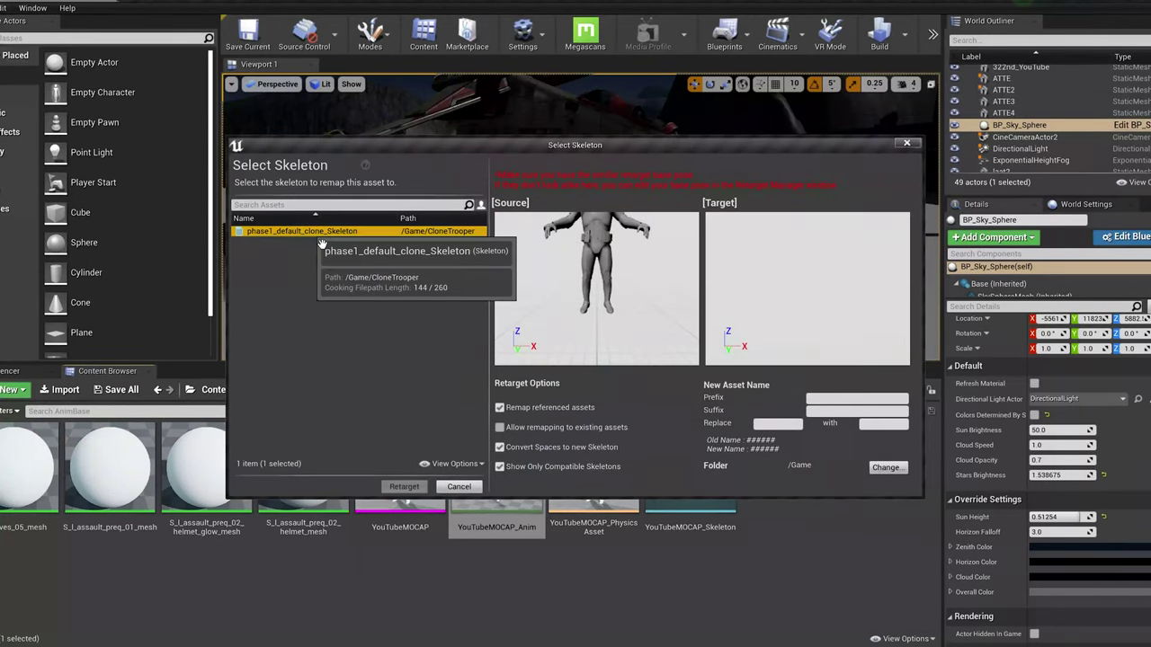
left_click(387, 486)
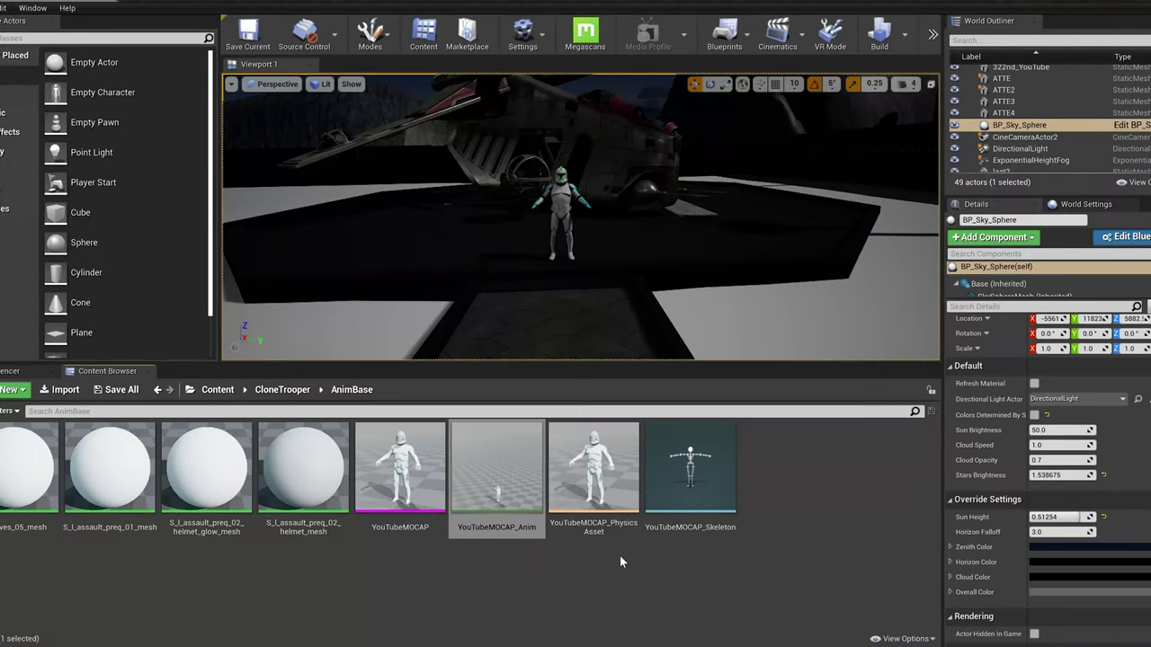
left_click(222, 393)
Step: Load the retargeted YouTubeMOCAP_Anim copy from the Content root and scroll through the folder
double_click(876, 583)
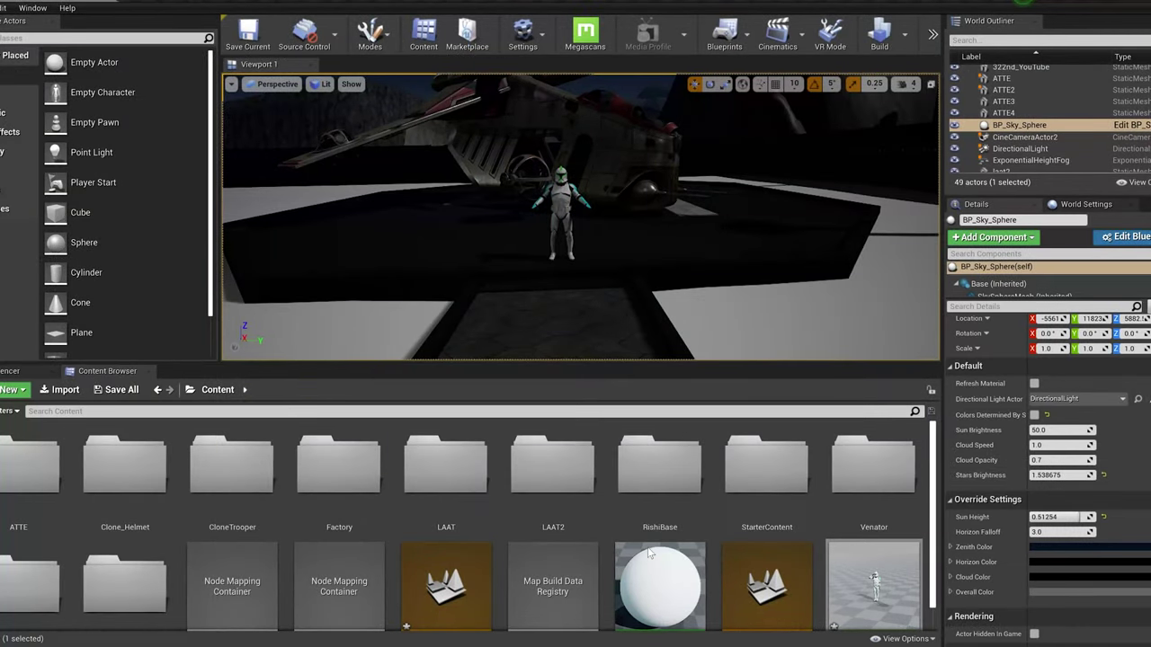
scroll(602, 538, "down", 1)
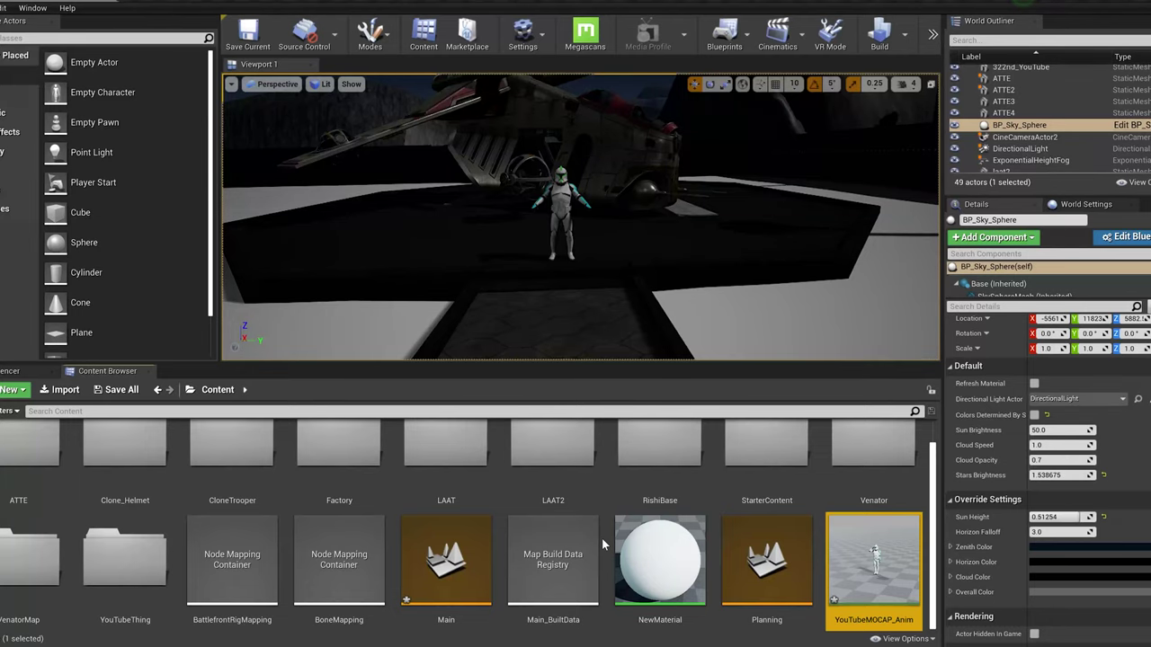
scroll(602, 537, "up", 1)
scroll(601, 537, "down", 1)
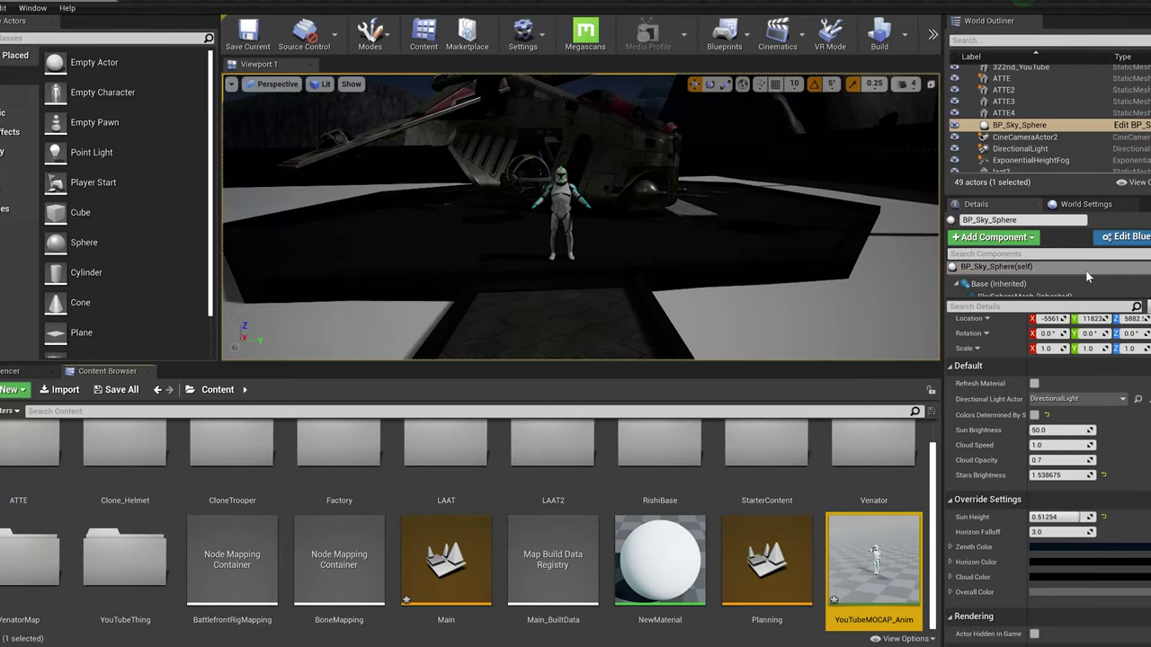
Step: Delete CineCameraActor2 despite its references, then clear the asset selection
left_click(1007, 140)
key("Delete")
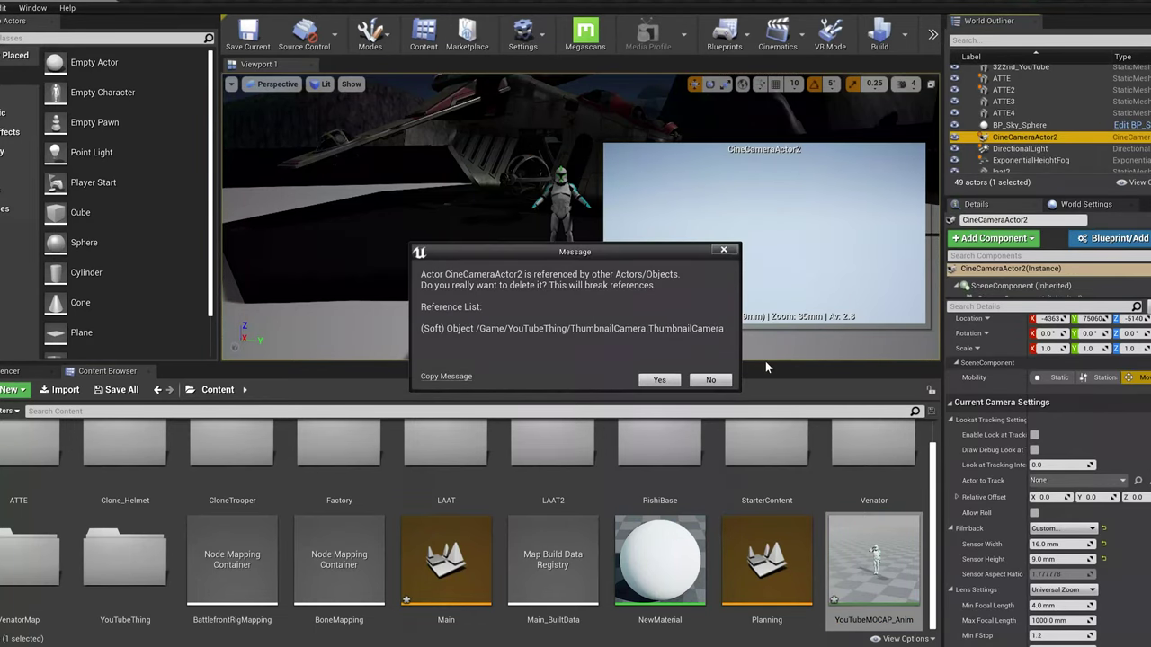
left_click(659, 379)
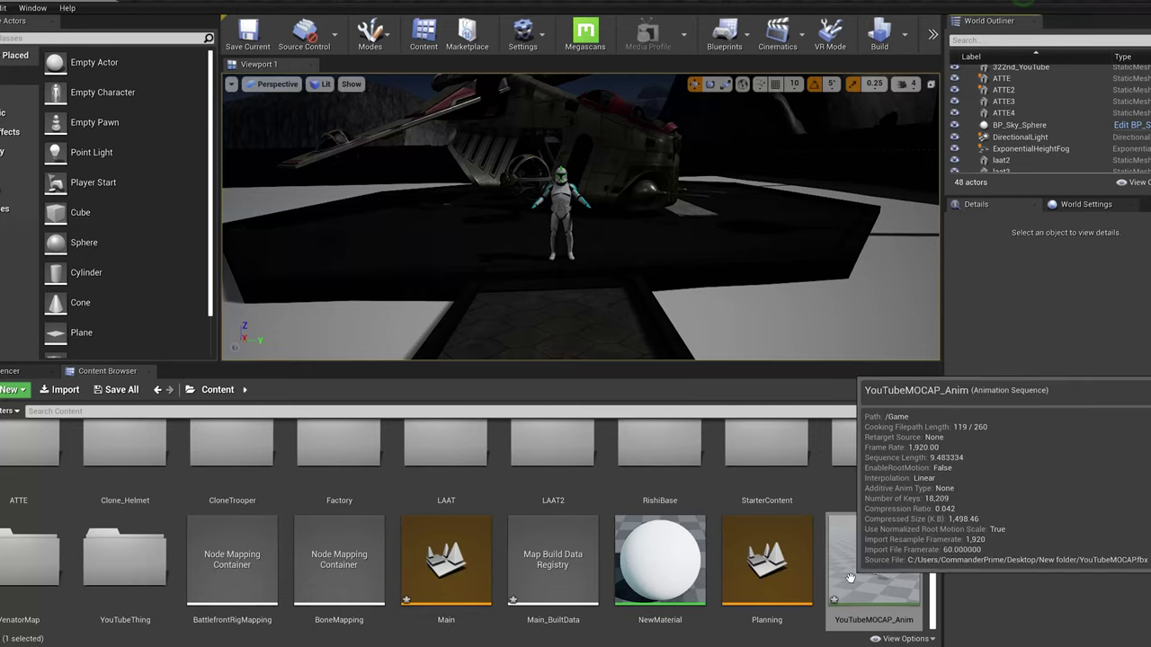
left_click(825, 558)
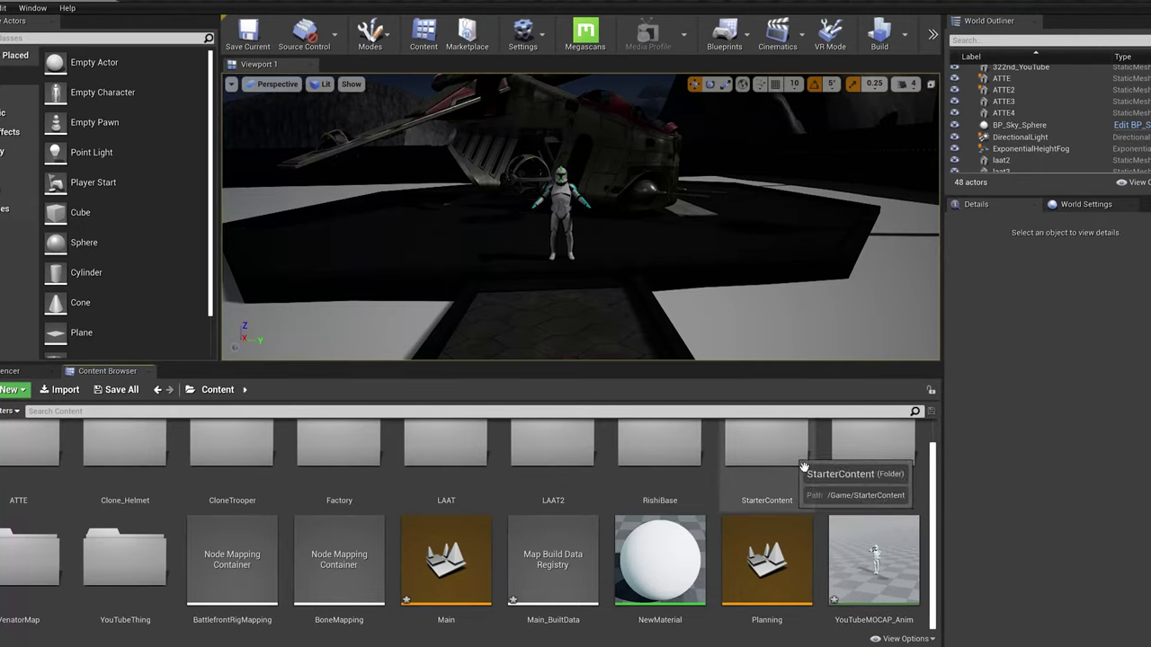
Step: Create a new Level Sequence asset in the Content folder
left_click(778, 36)
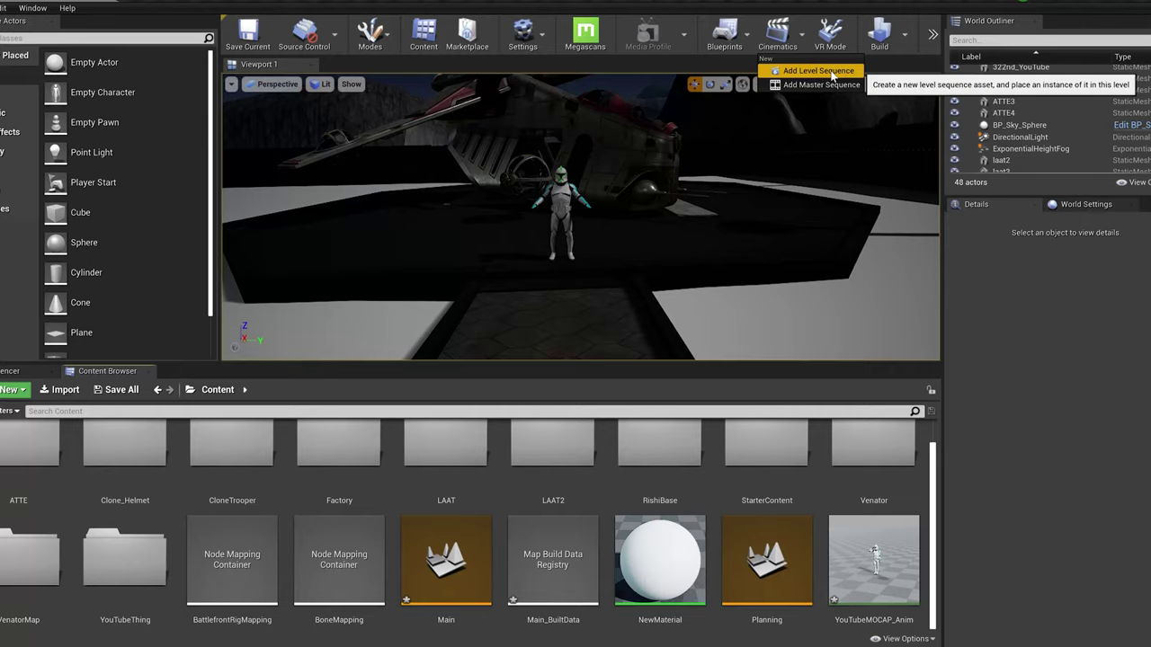
left_click(780, 37)
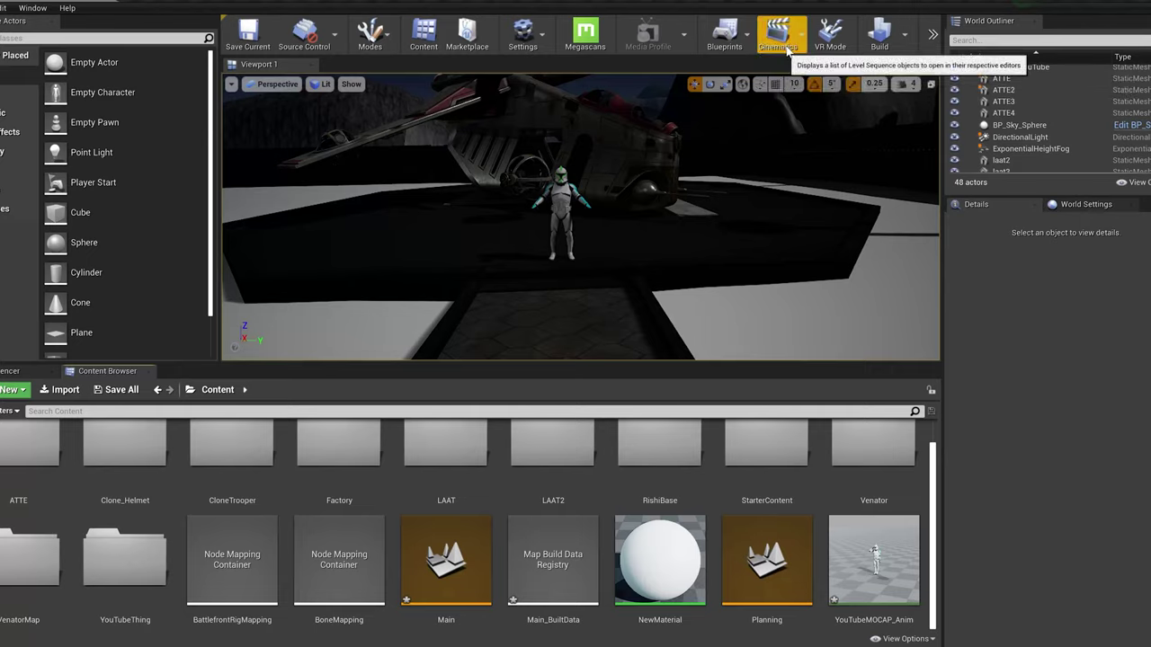
right_click(821, 533)
mouse_move(875, 345)
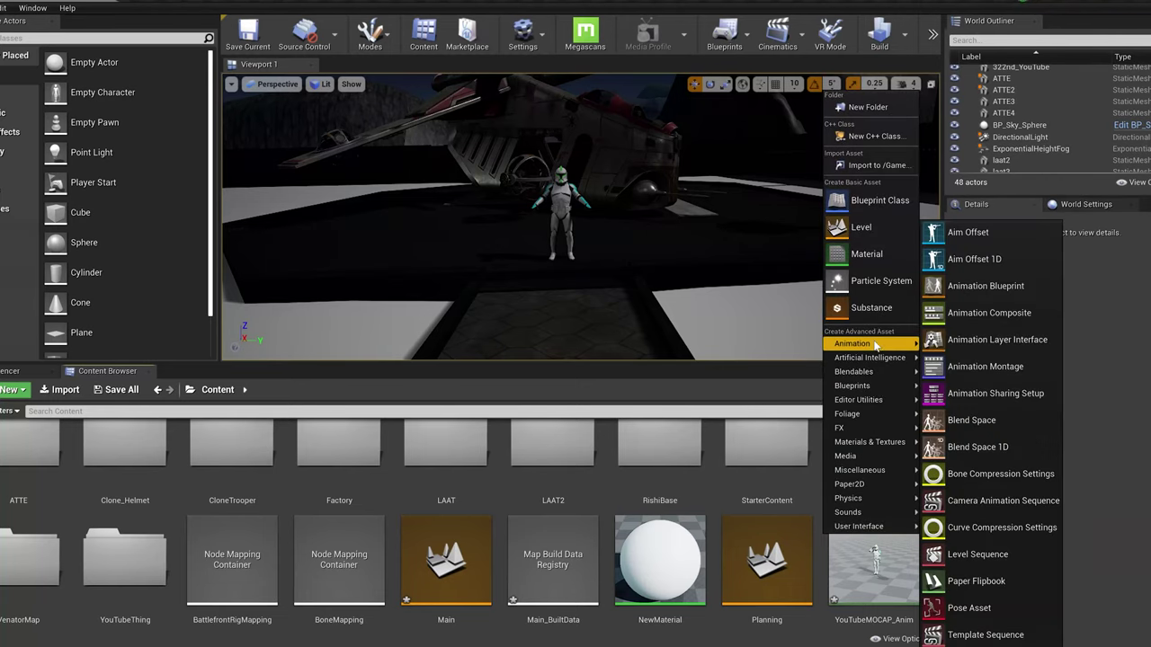
left_click(971, 555)
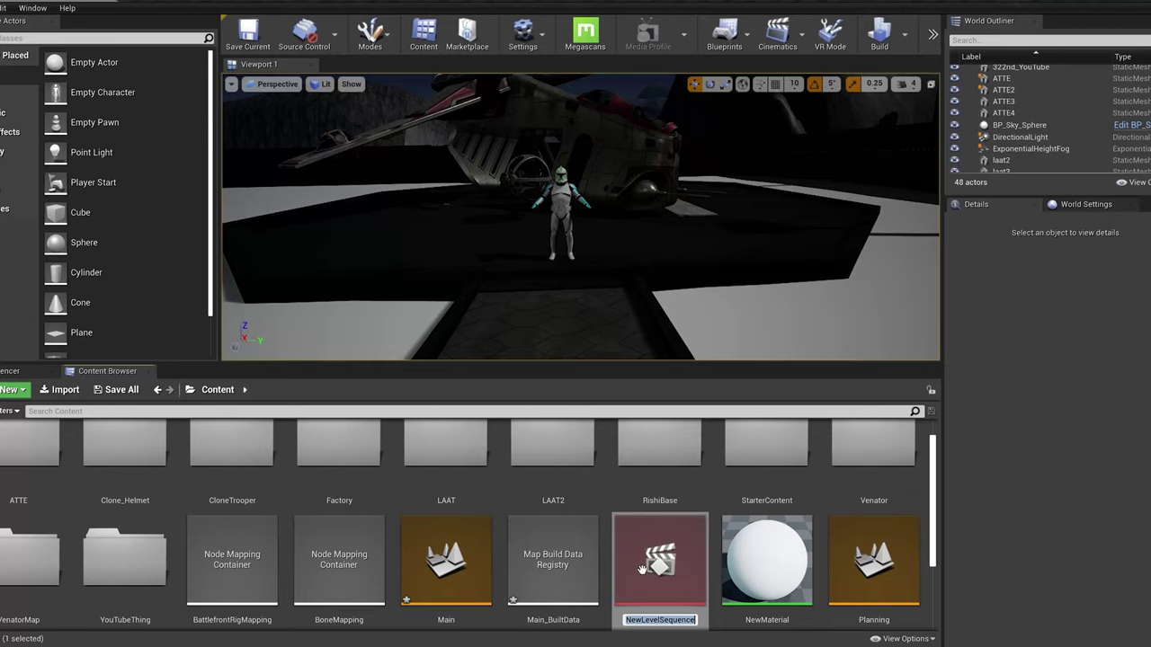
Step: Name the sequence YouTubeAnimation and open it in Sequencer
type("YouTube")
key("BackSpace")
key("BackSpace")
key("BackSpace")
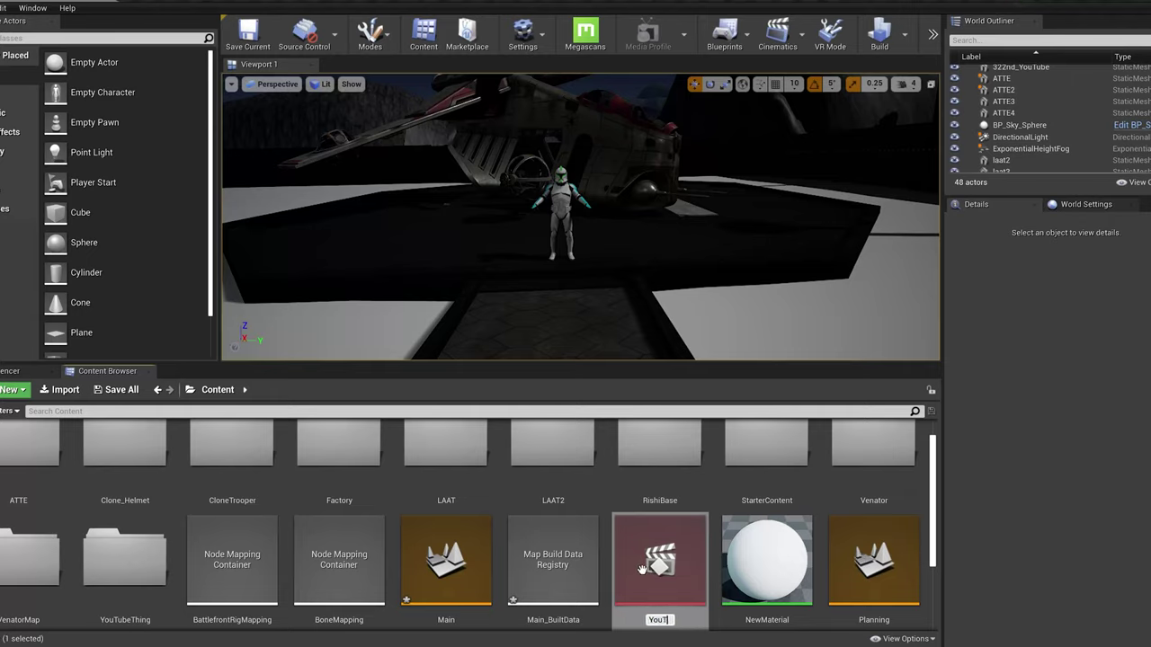
type("ubeAnimation")
key("Return")
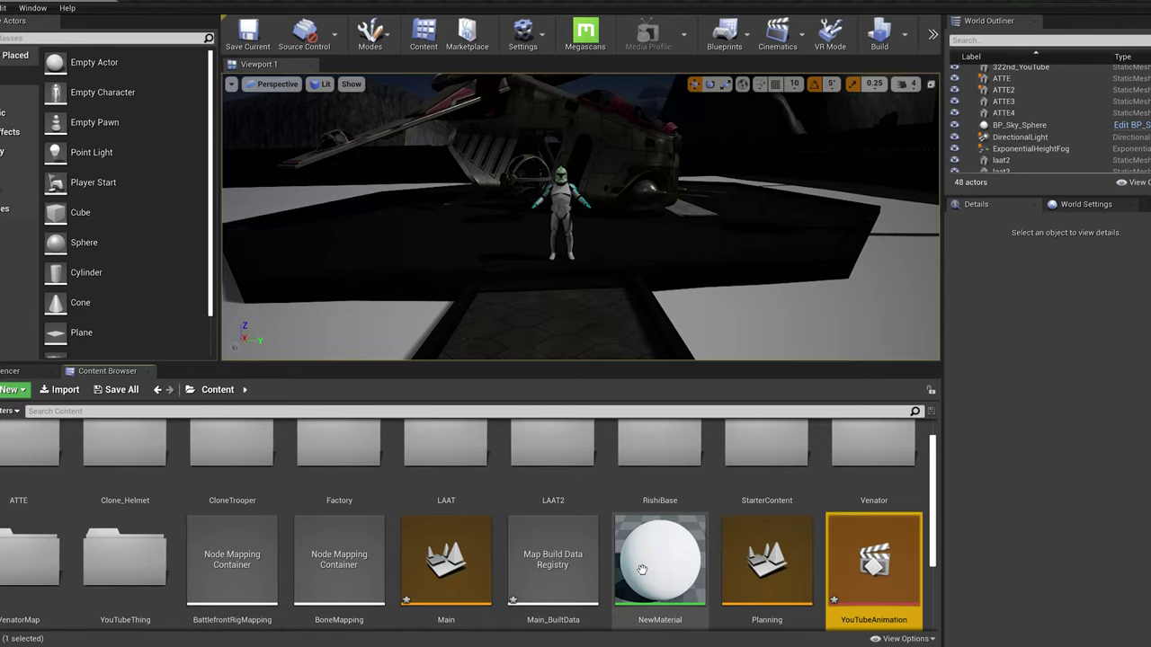
double_click(889, 603)
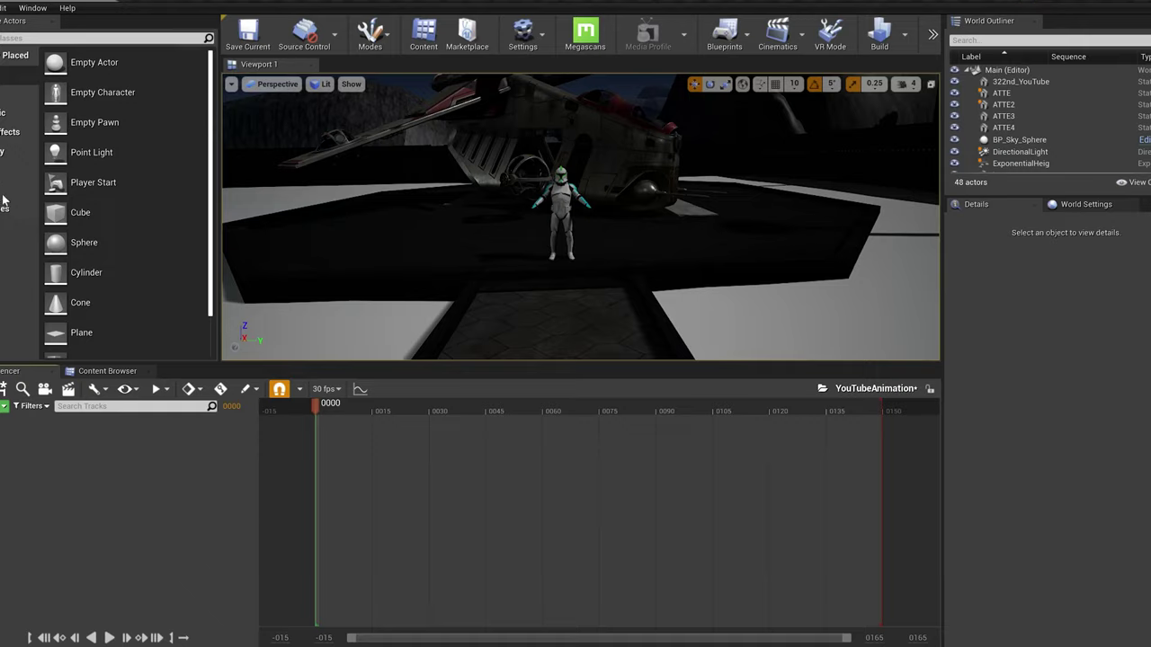
Step: Place a Cine Camera Actor in the level and add CineCameraActor1 to the sequence
left_click(1, 115)
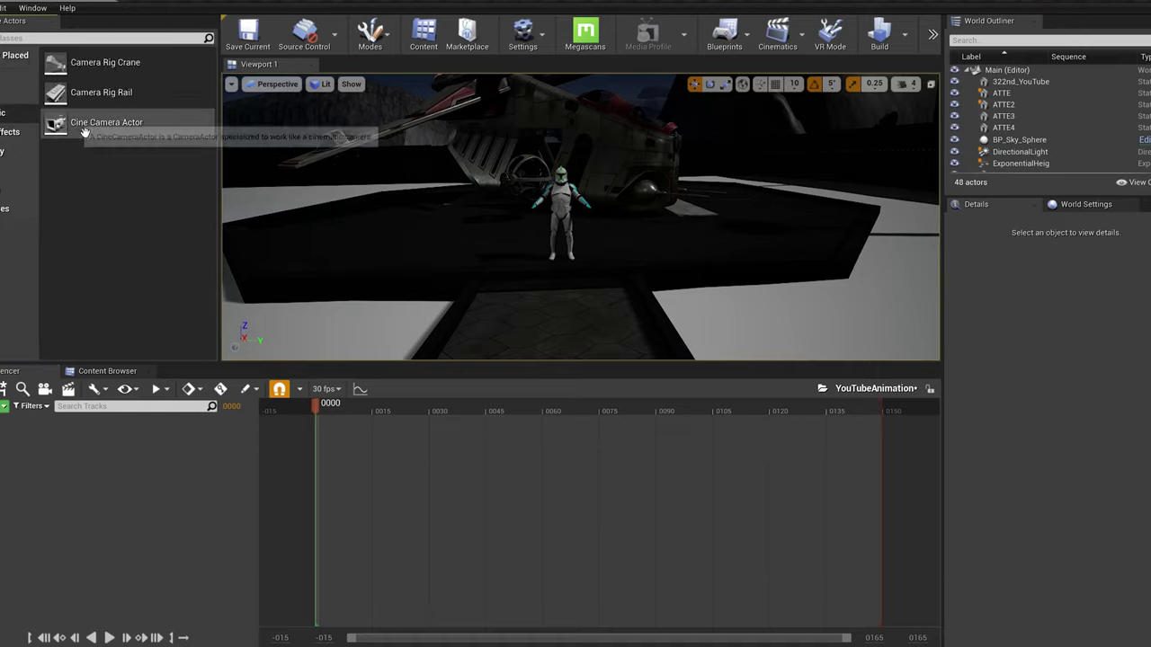
left_click_drag(90, 122, 561, 214)
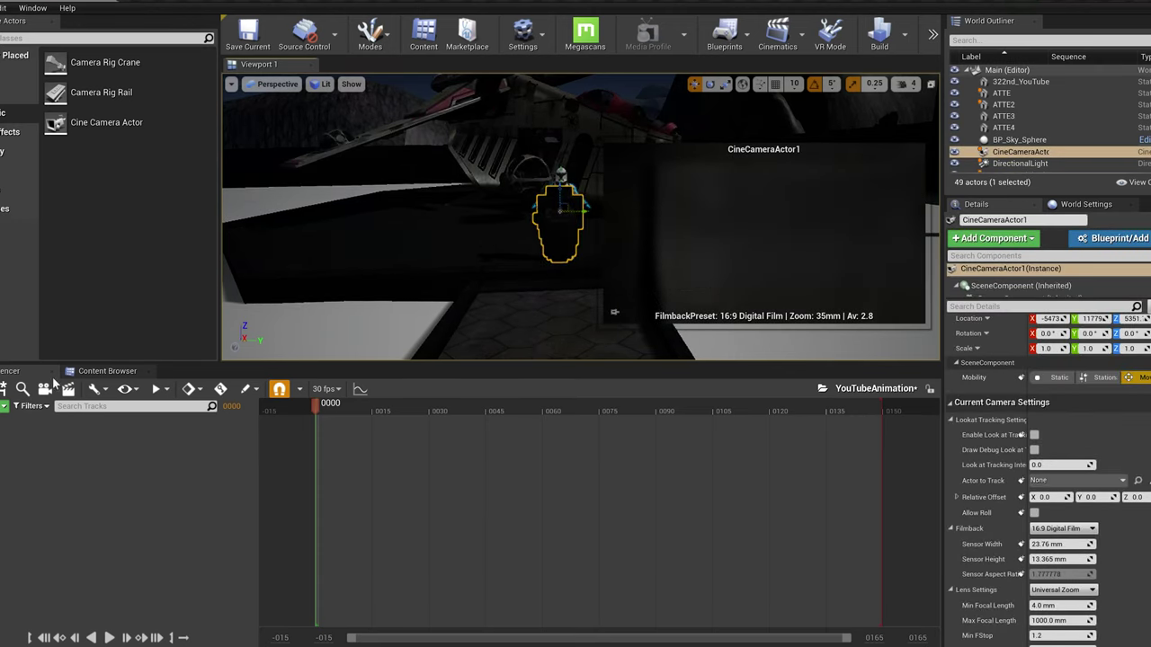
left_click(5, 406)
mouse_move(27, 421)
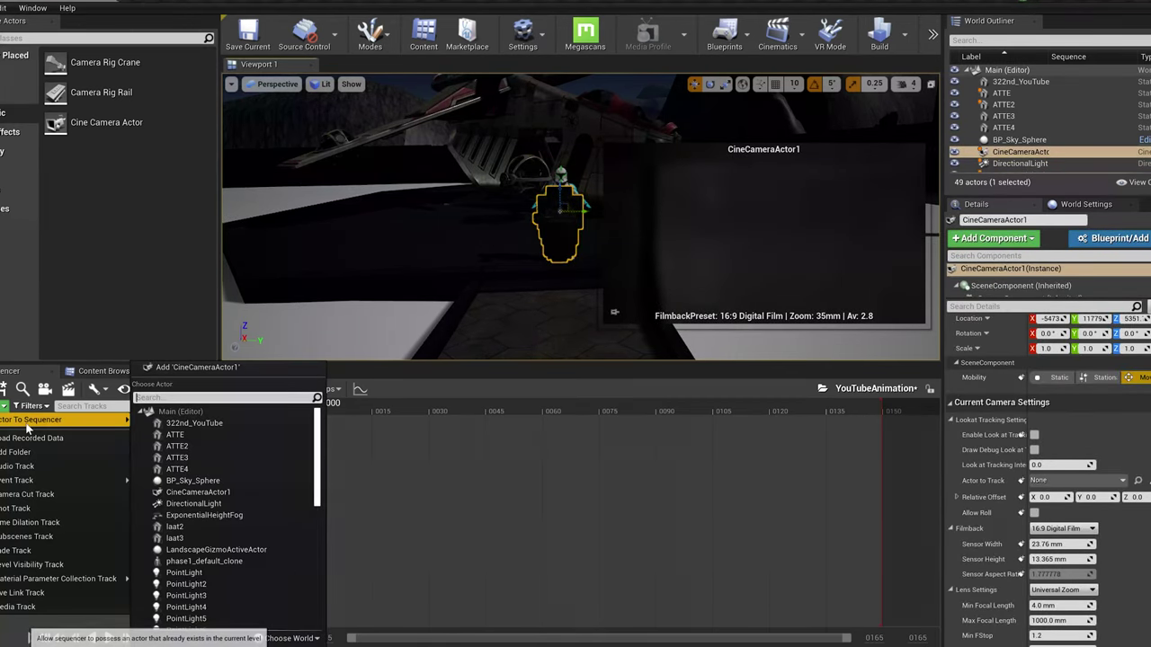
left_click(285, 369)
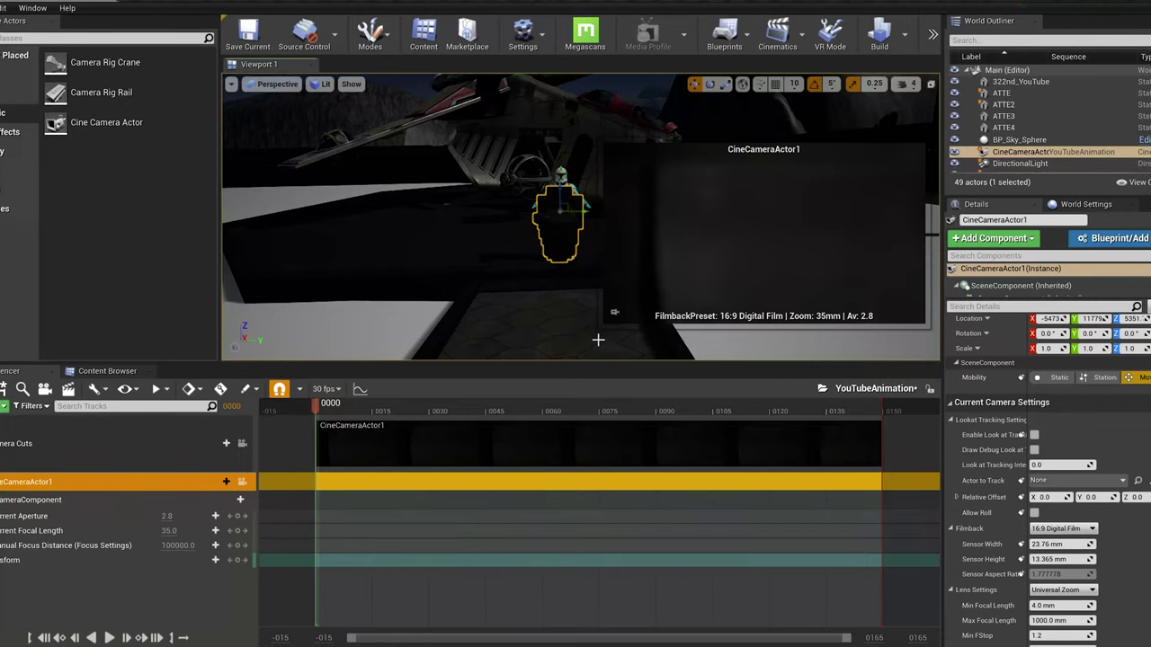
Step: Switch the sequence from 30 fps to 24 fps (film), then deselect the cine camera
left_click(327, 390)
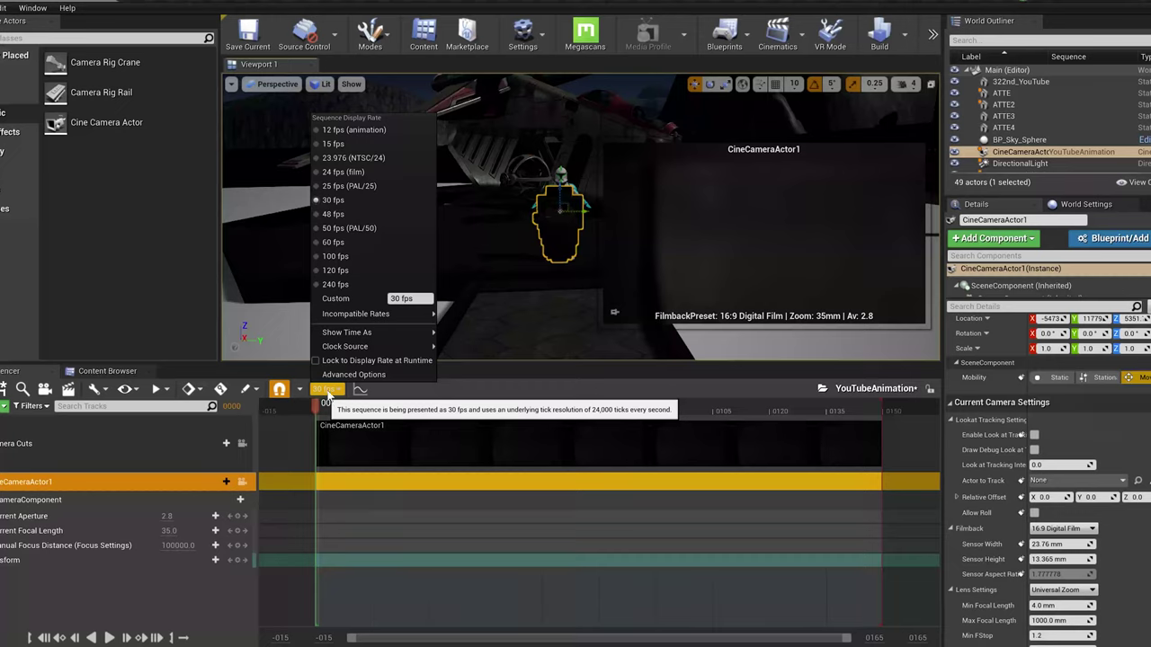
left_click(340, 174)
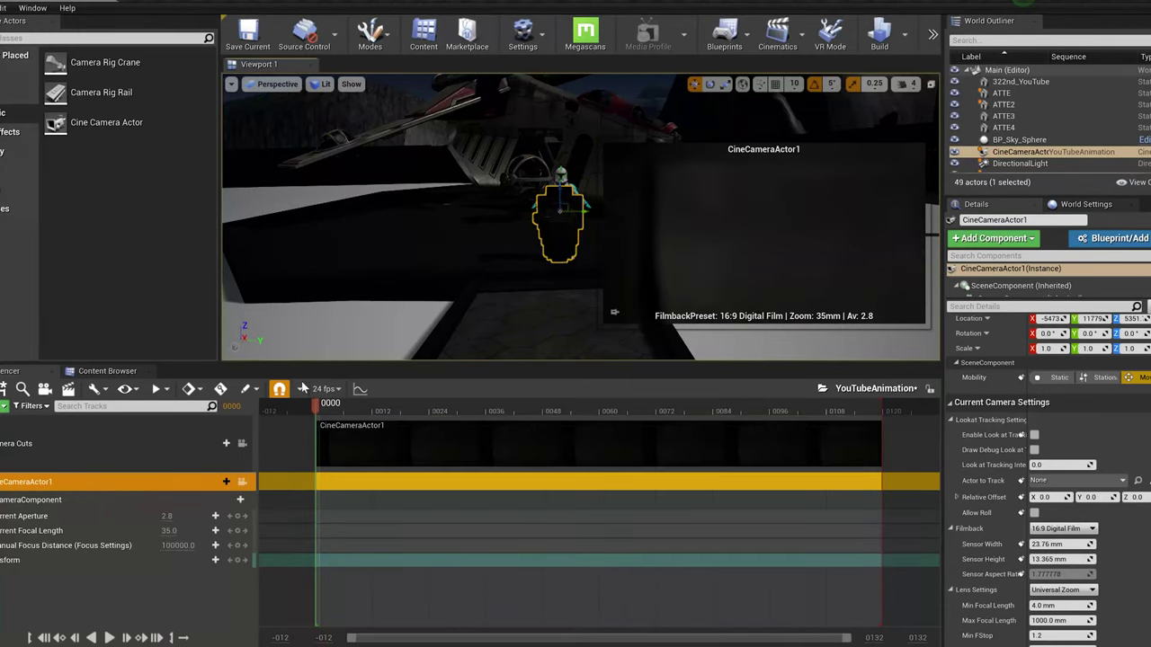
left_click(328, 390)
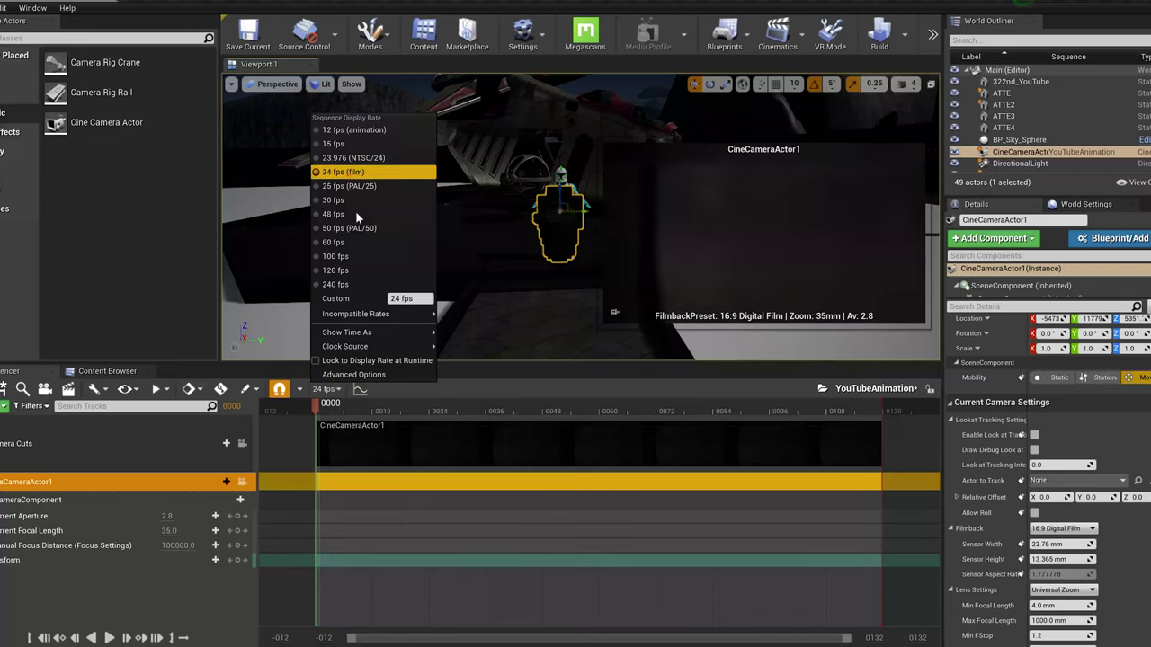
left_click(328, 391)
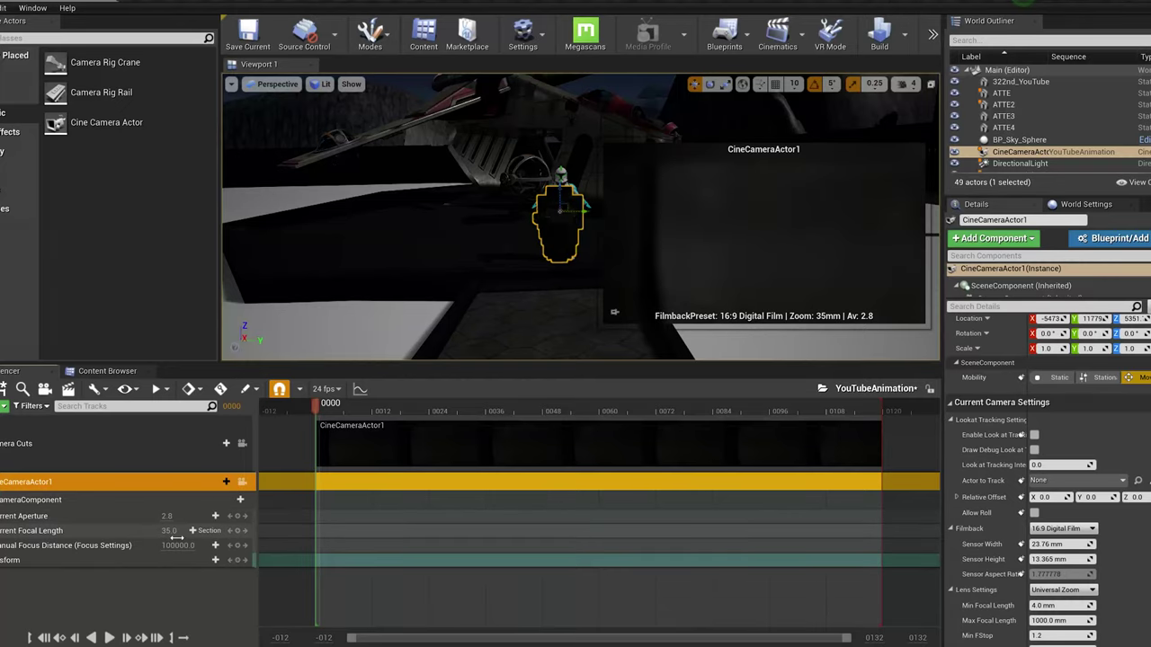
left_click(157, 593)
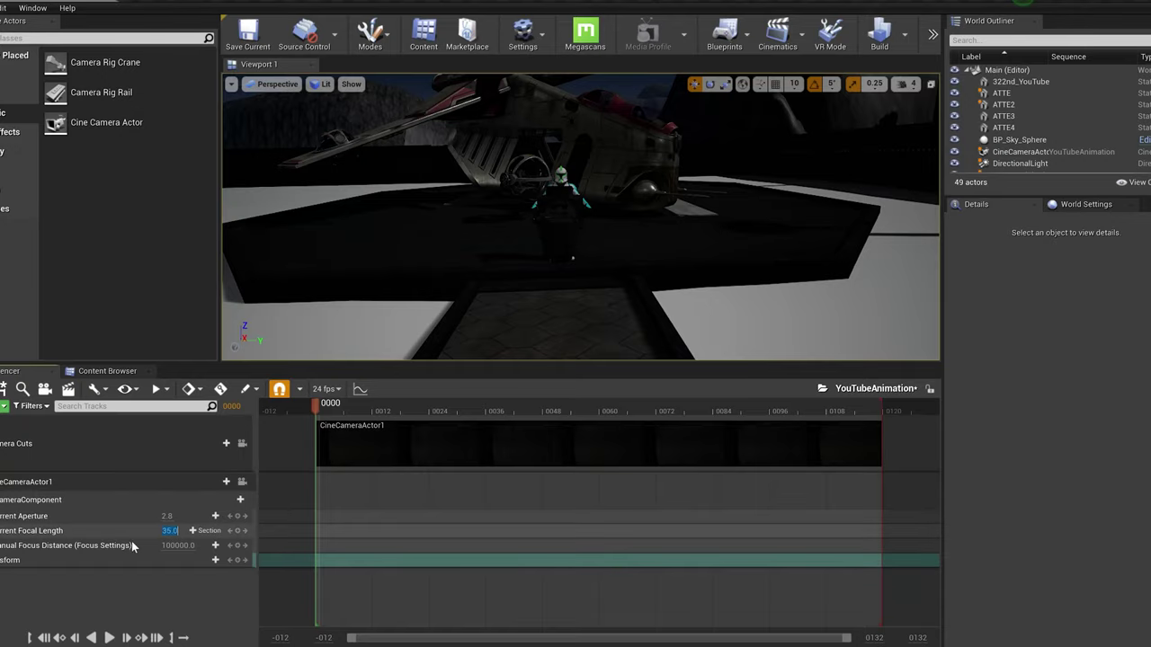
Step: Pilot CineCameraActor1, enlarge the viewport, set focal length to 100, and move toward the trooper
left_click(242, 483)
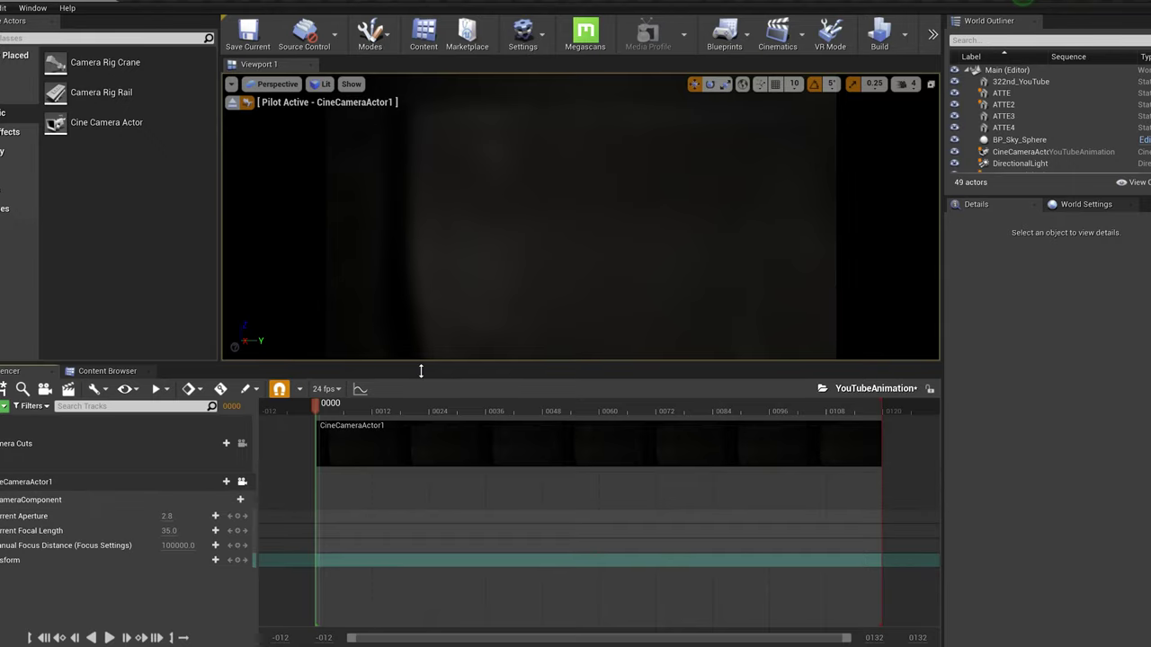
left_click_drag(421, 370, 420, 404)
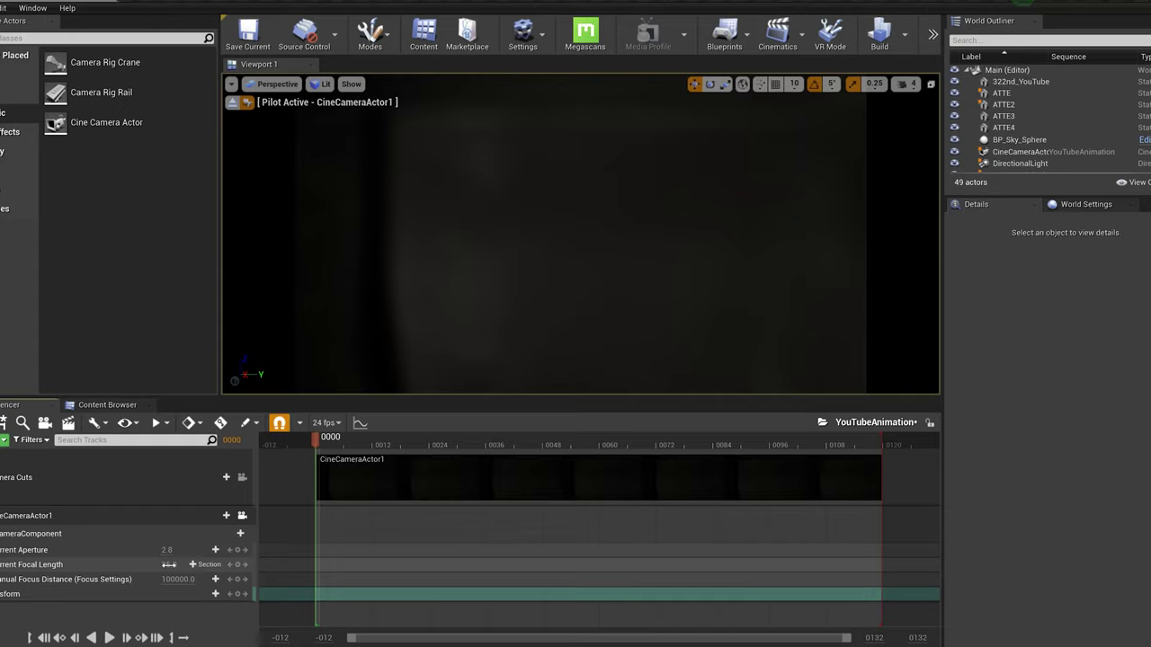
left_click(168, 565)
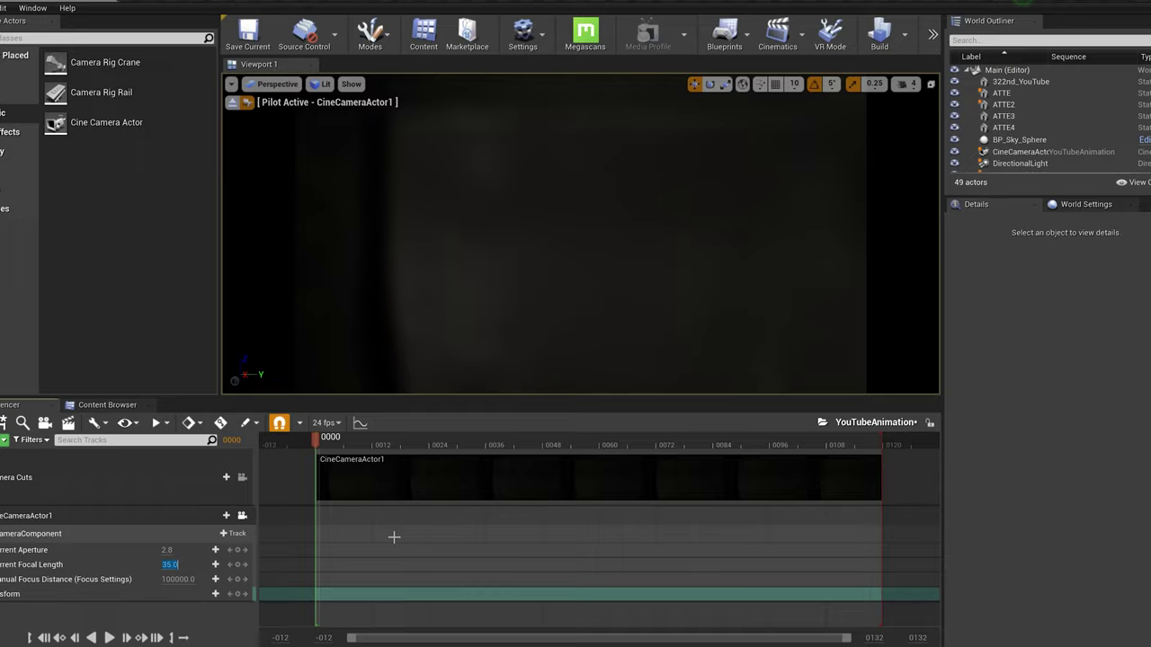
type("100")
key("Return")
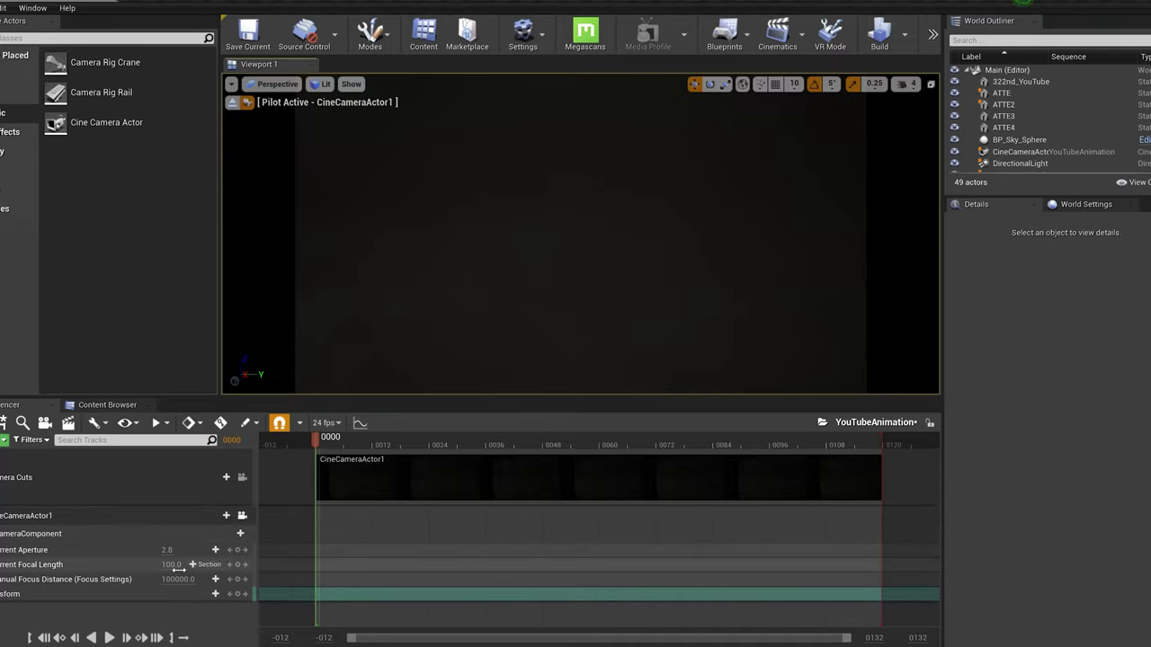
left_click(539, 195)
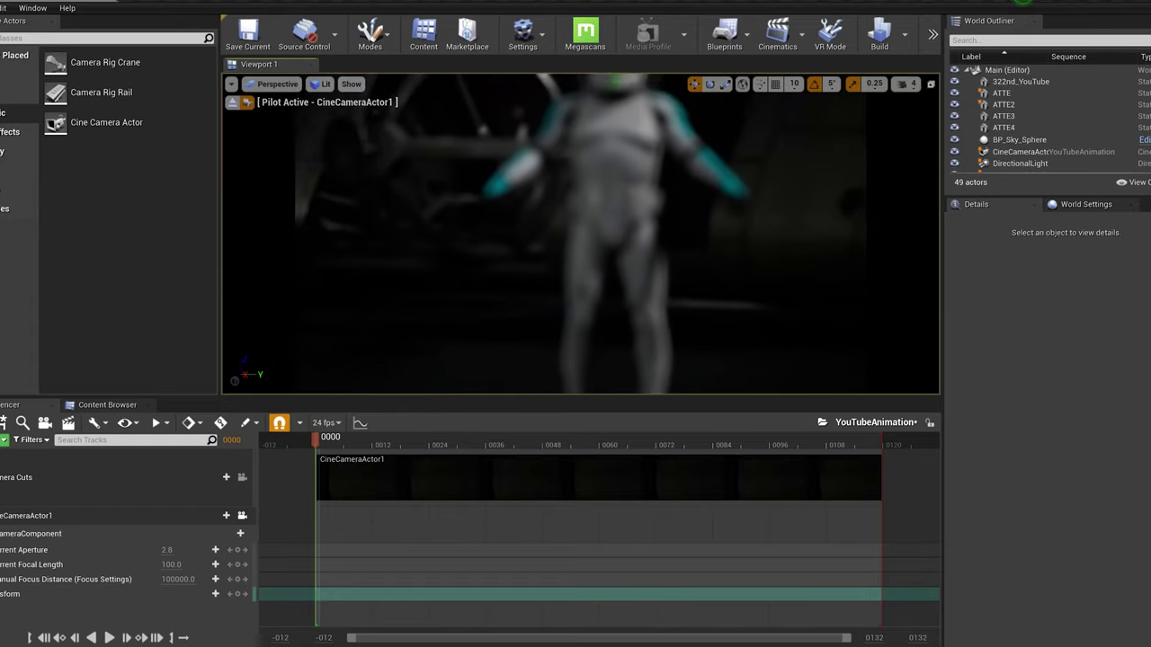
scroll(580, 234, "up", 6)
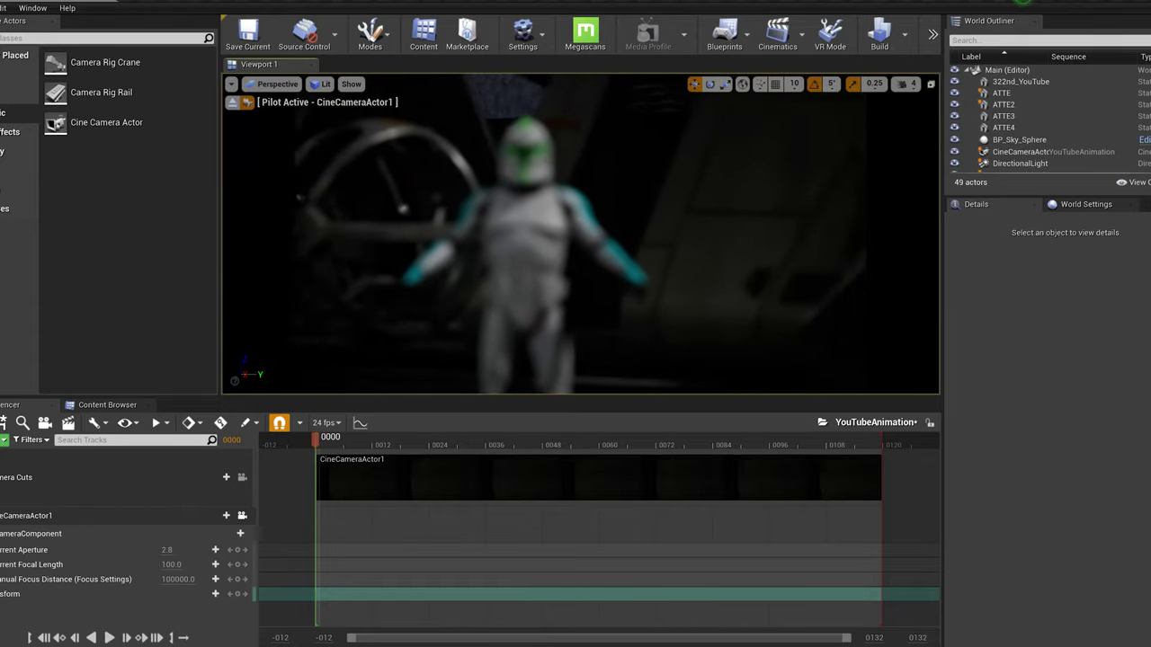
Step: Unlock the cine camera and orbit back to a wide view of gunship, trooper and camera
left_click(242, 515)
mouse_move(494, 279)
left_mouse_down()
mouse_move(493, 319)
mouse_move(494, 279)
left_mouse_up()
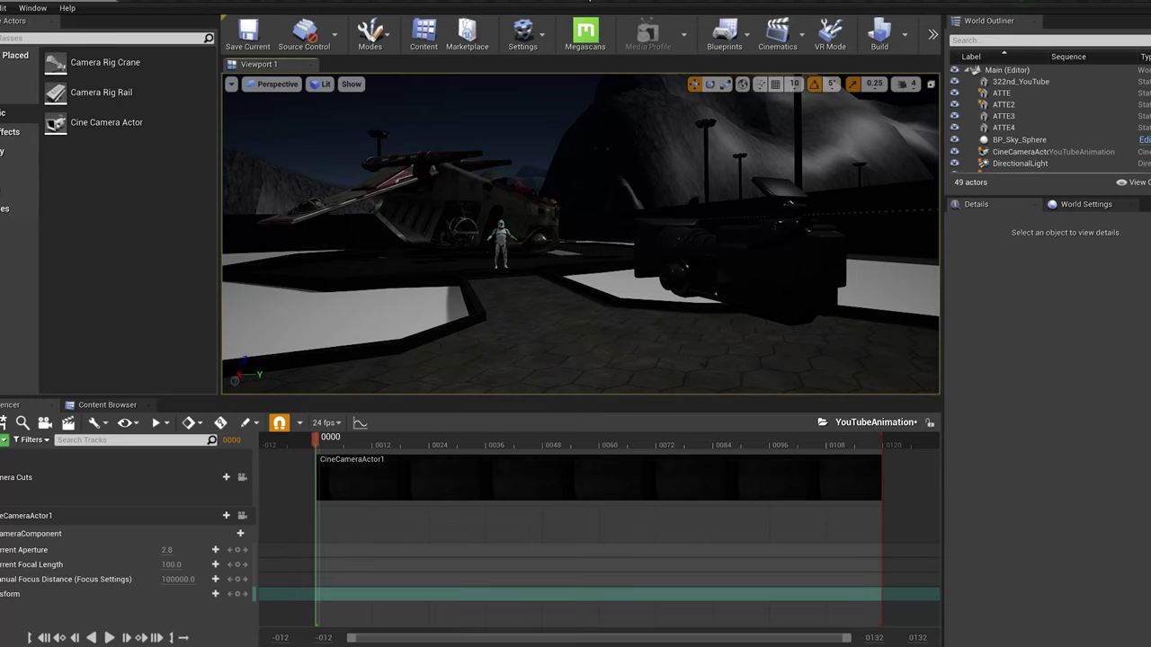
Step: Frame the 150 mm cine camera in the level, try aperture 20, then revert to 2.8
left_click(175, 570)
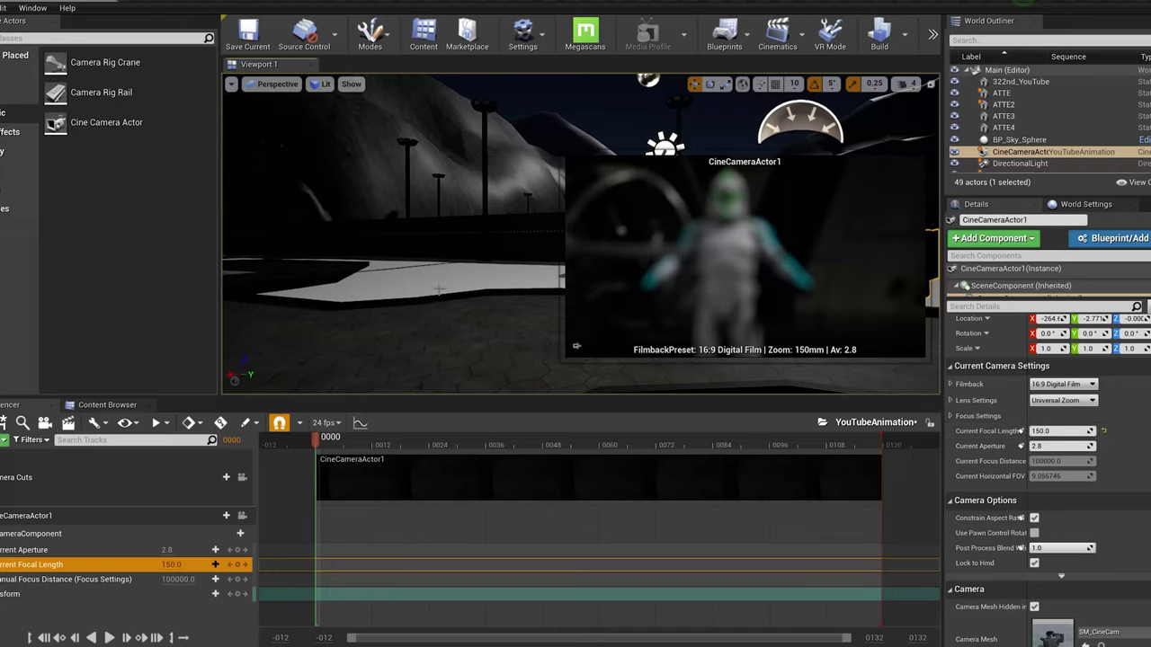
key("f")
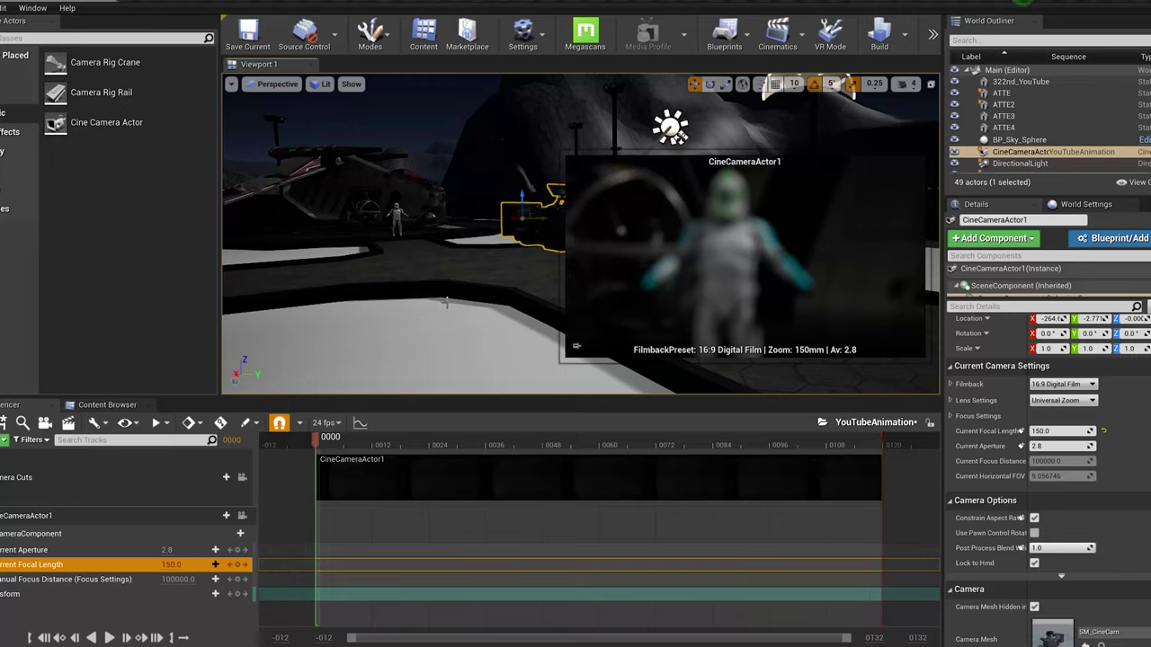
left_click(166, 550)
type("20")
key("Return")
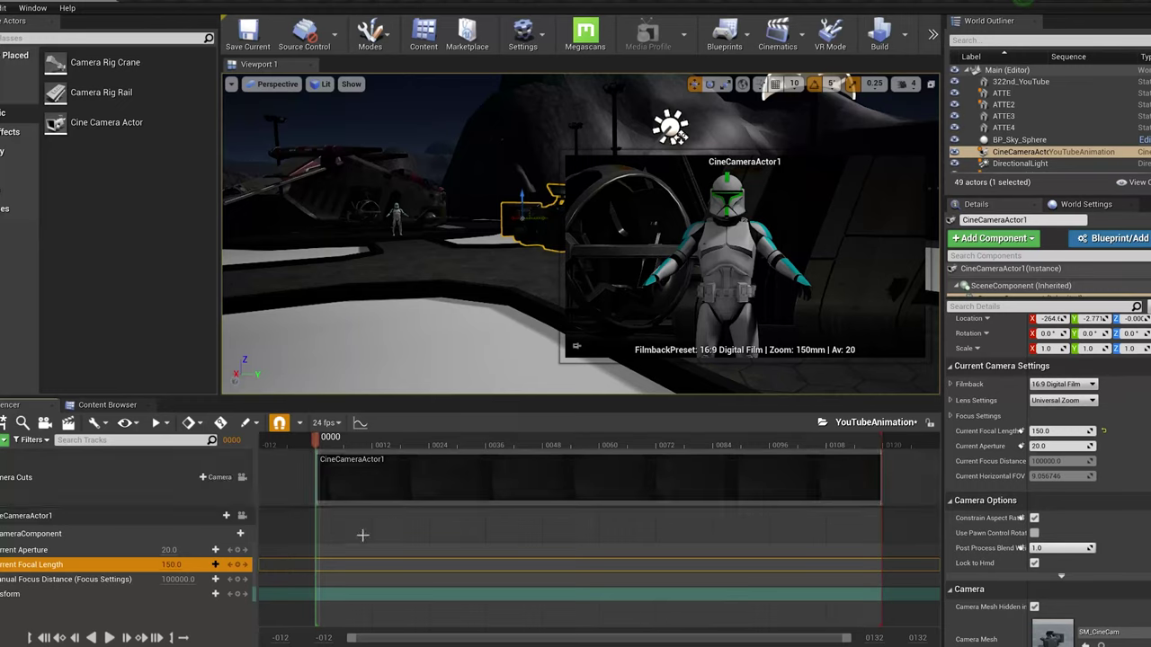
key("ctrl+z")
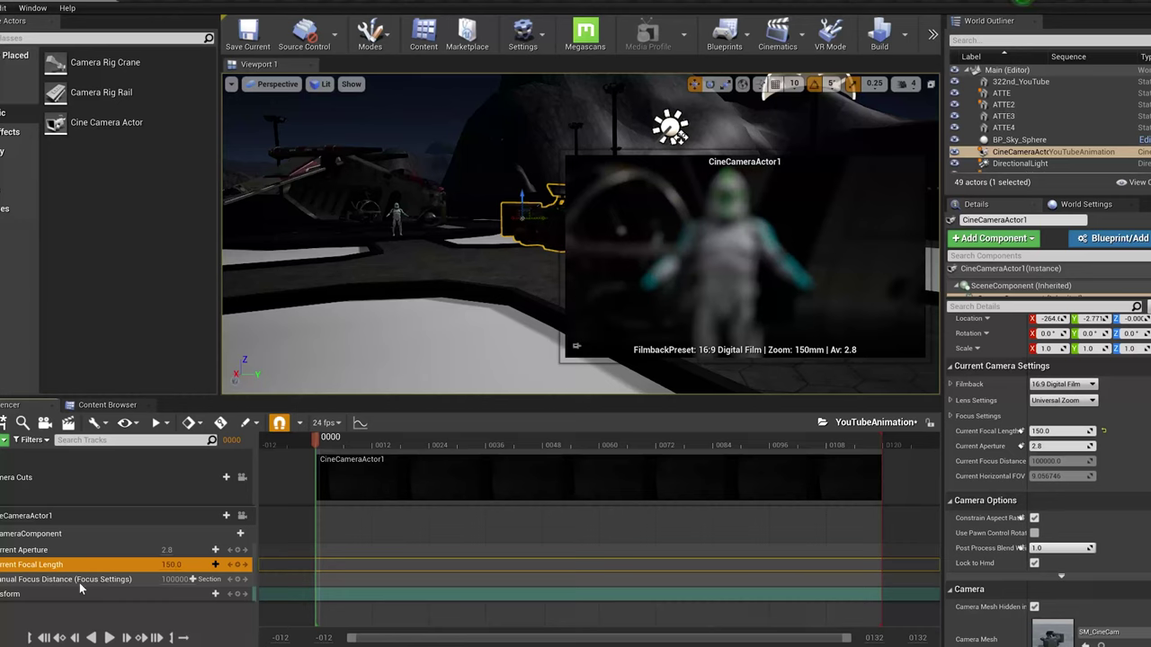
Step: Use the debug focus plane to set Manual Focus Distance to about 760 on the trooper
left_click(108, 516)
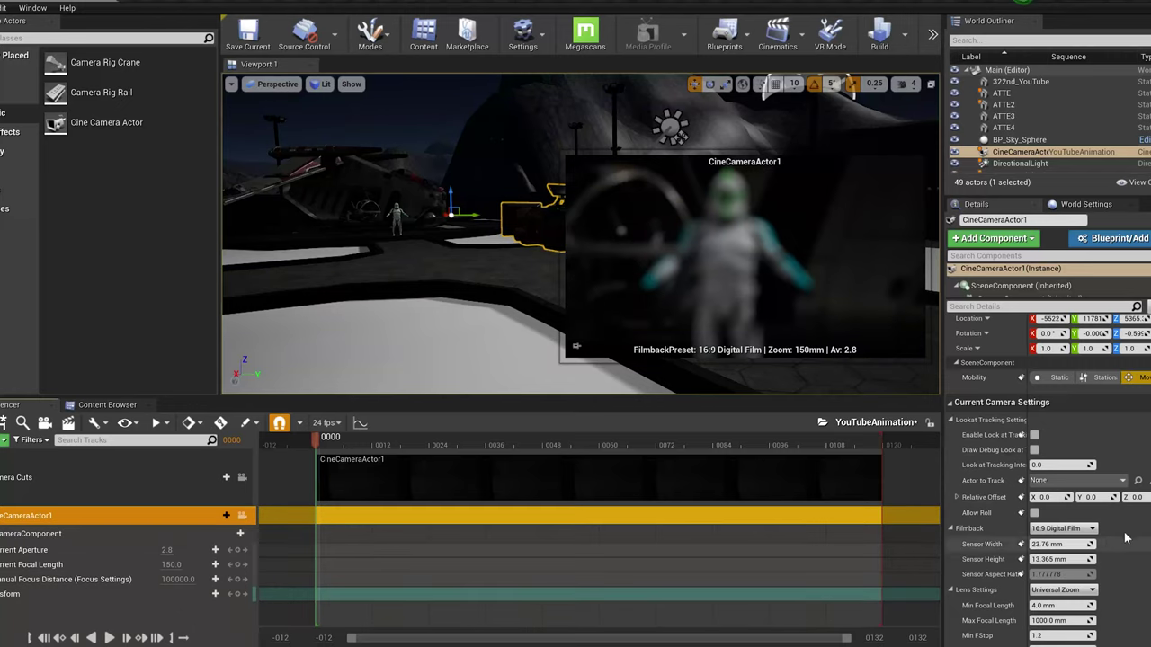
scroll(1098, 558, "down", 5)
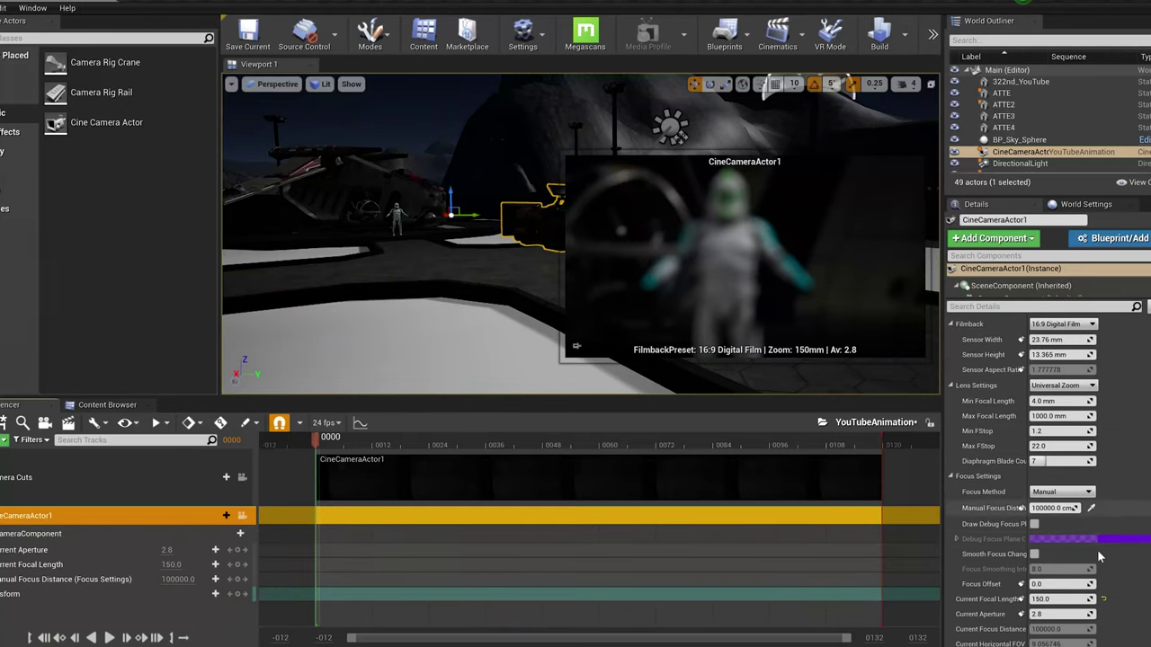
left_click(1034, 524)
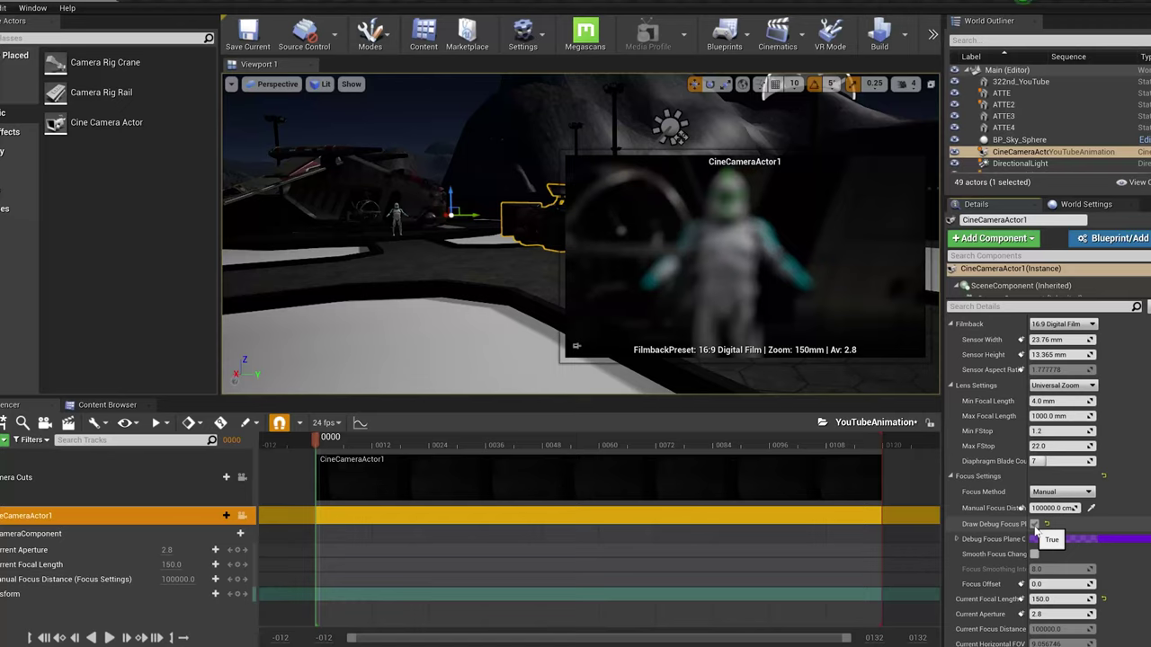
left_click_drag(1053, 508, 874, 509)
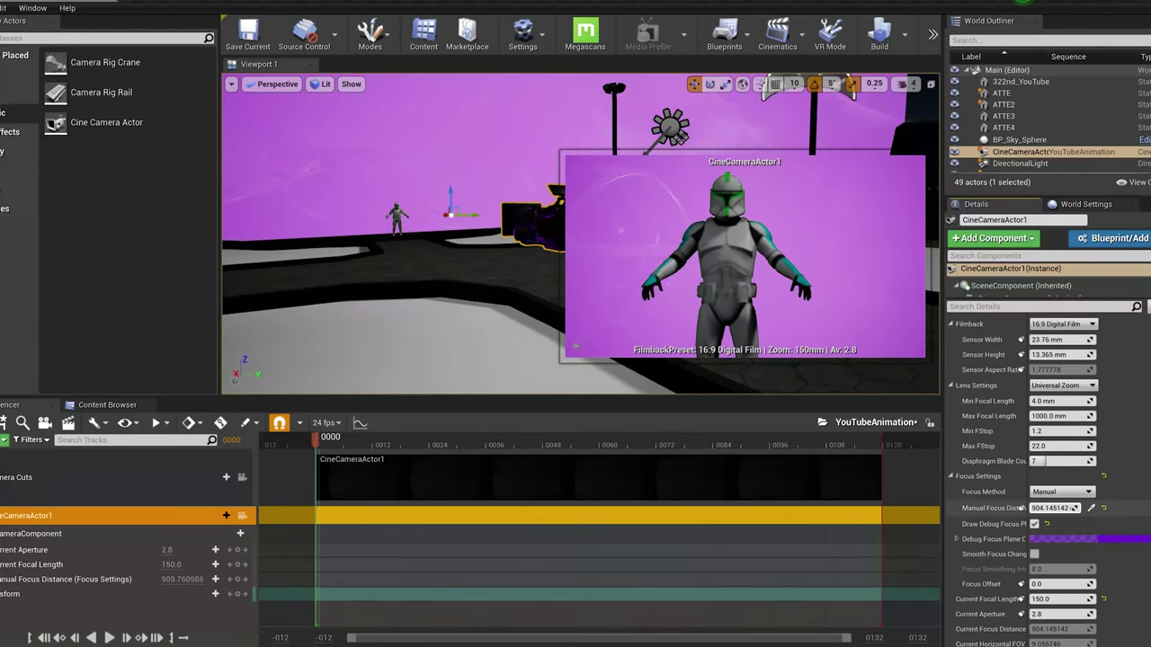
left_click_drag(1057, 508, 1031, 508)
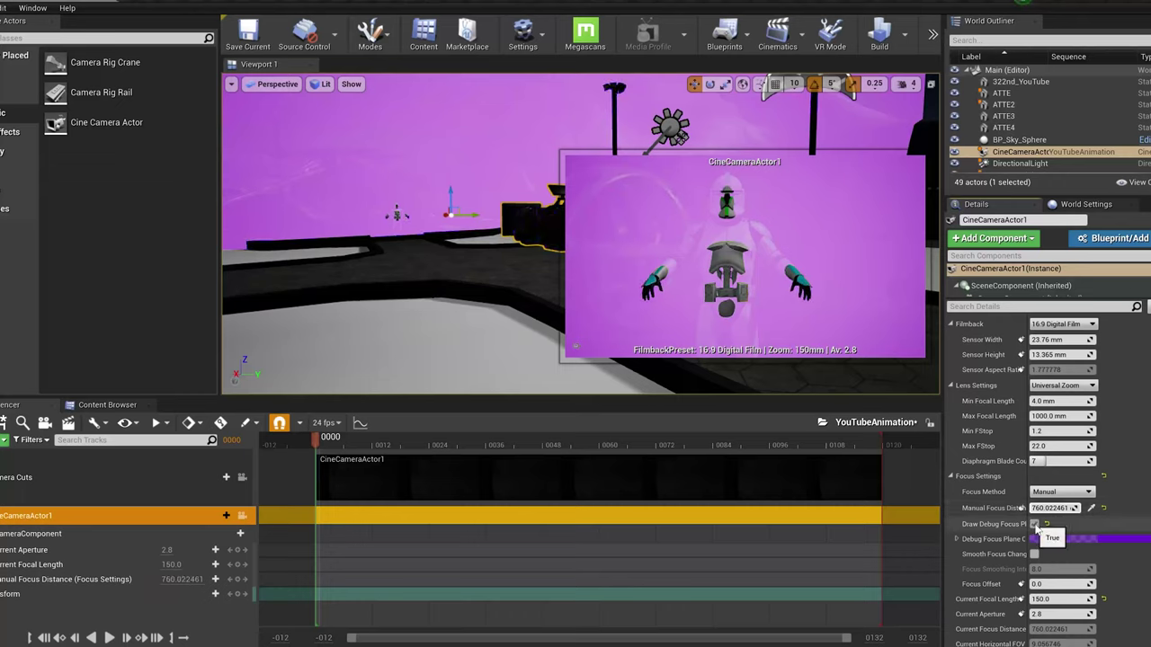
left_click(1033, 524)
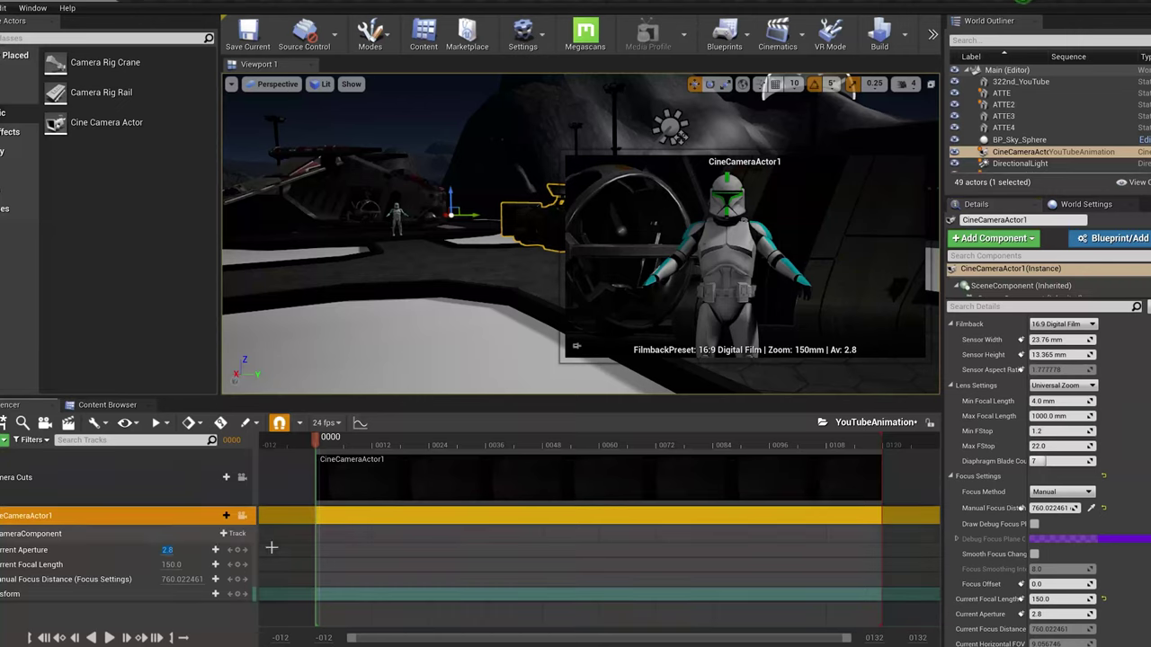
Step: Set the keyed Current Aperture to 1.0, then change it to 2.0 so the preview reads Av 2
type("1")
key("Return")
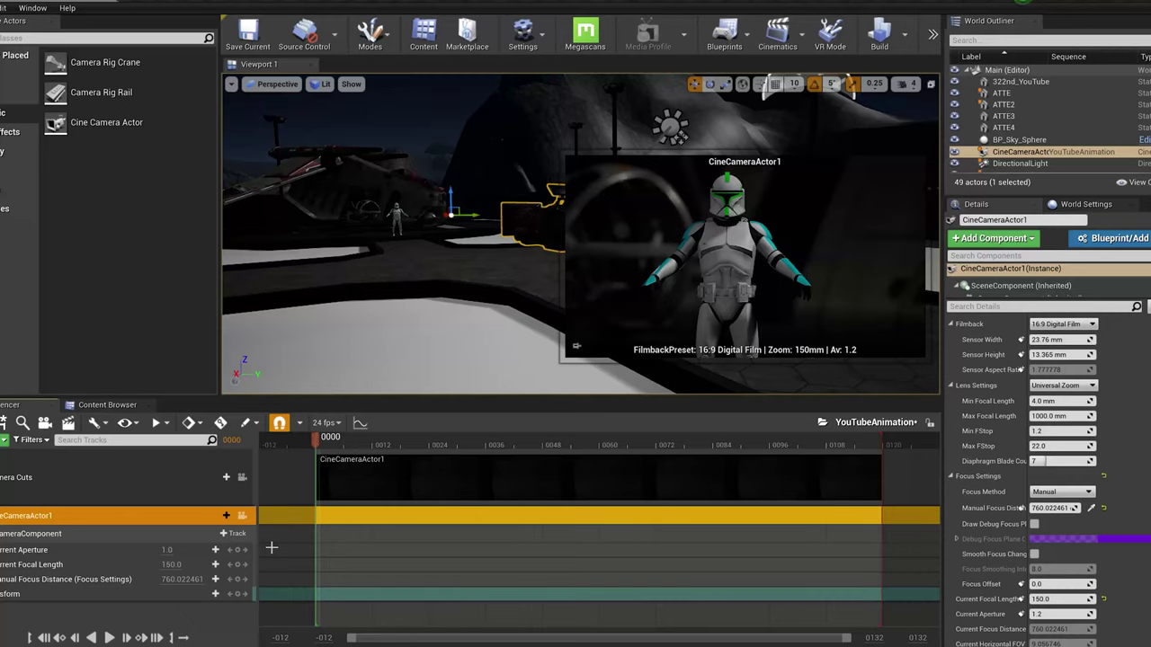
left_click(167, 549)
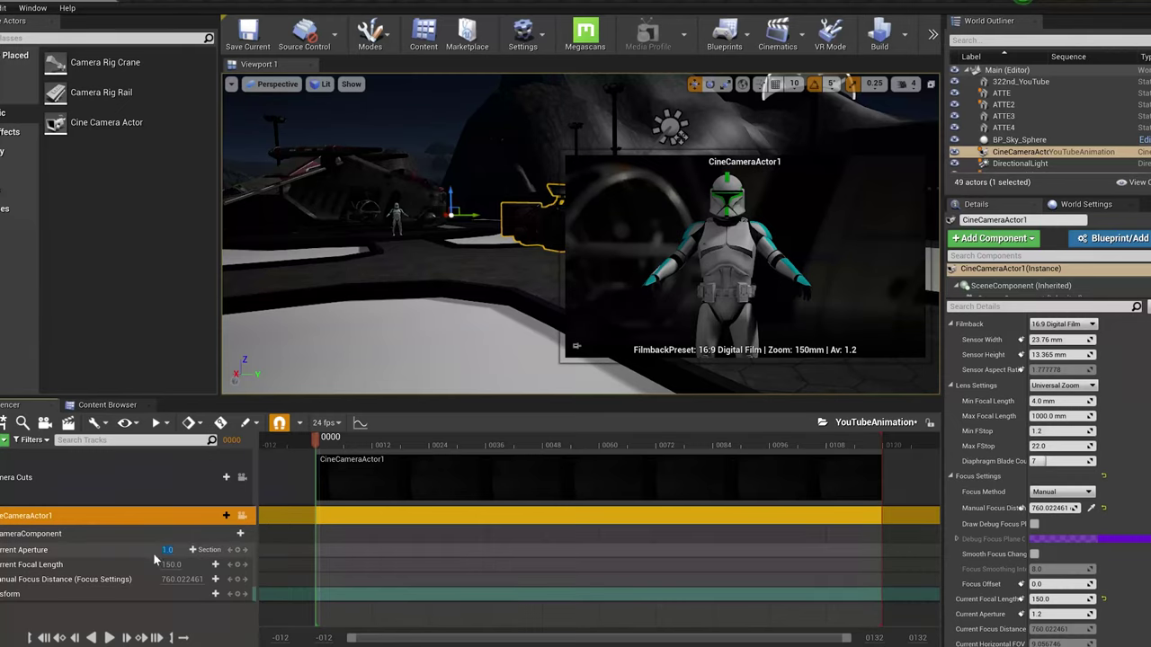
type("2")
key("Return")
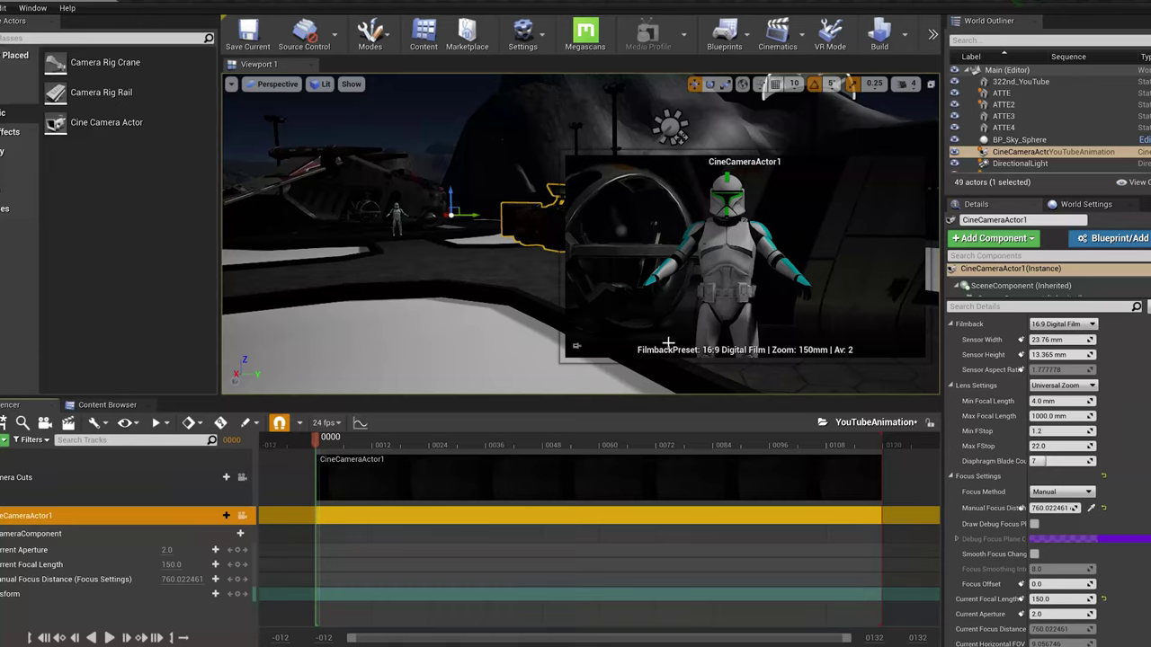
scroll(1079, 503, "up", 3)
scroll(1134, 516, "up", 2)
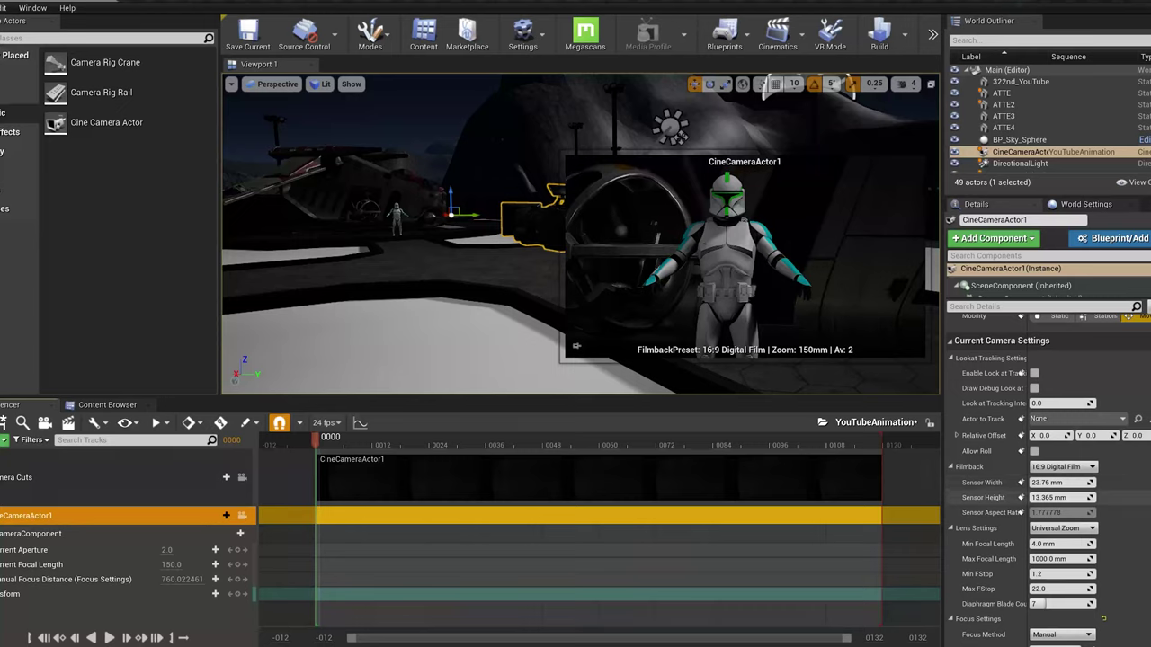
Step: Set the filmback Sensor Width to 21 mm and Sensor Height to 9 mm
left_click(1083, 484)
type("21")
key("Return")
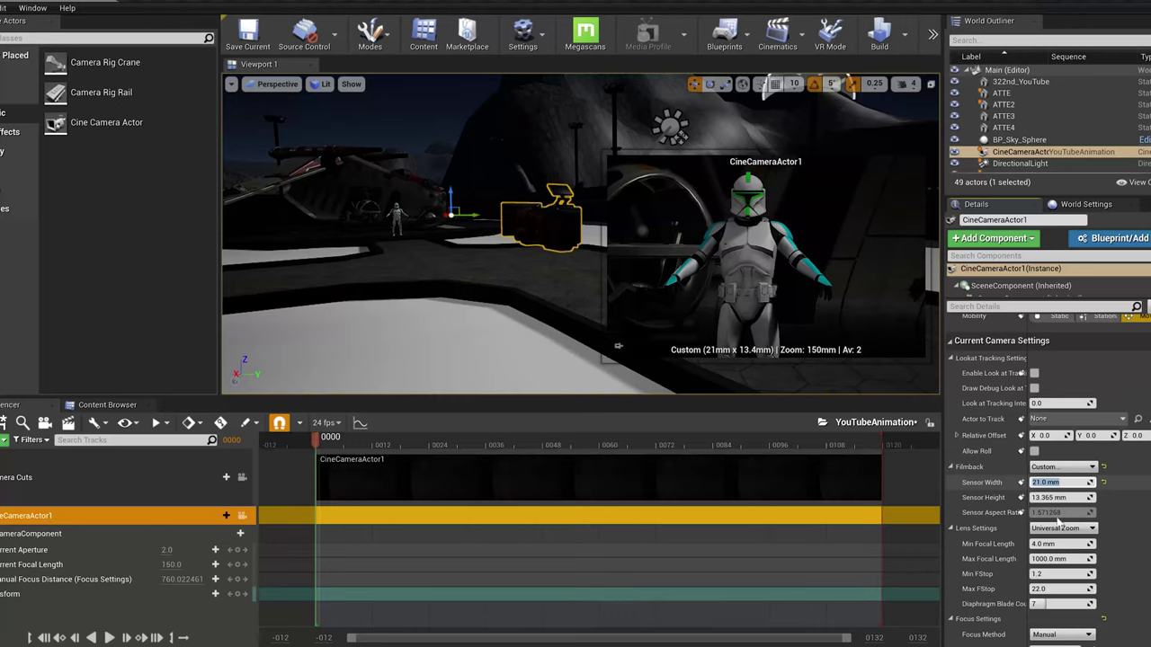
left_click(1079, 498)
type("9")
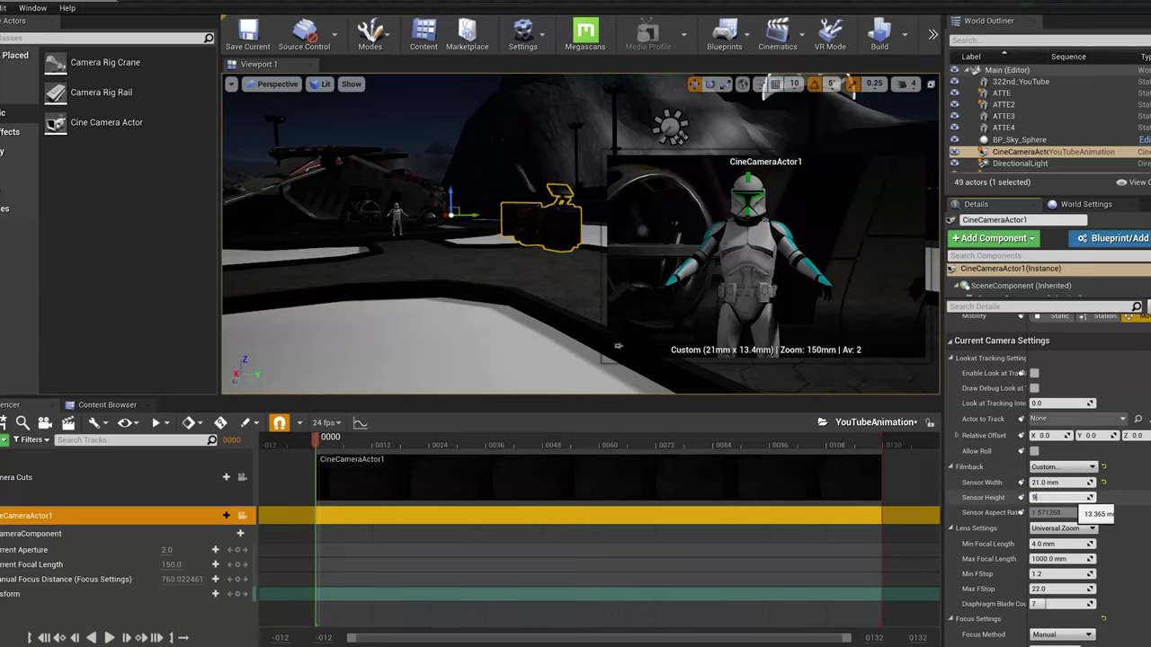
key("Return")
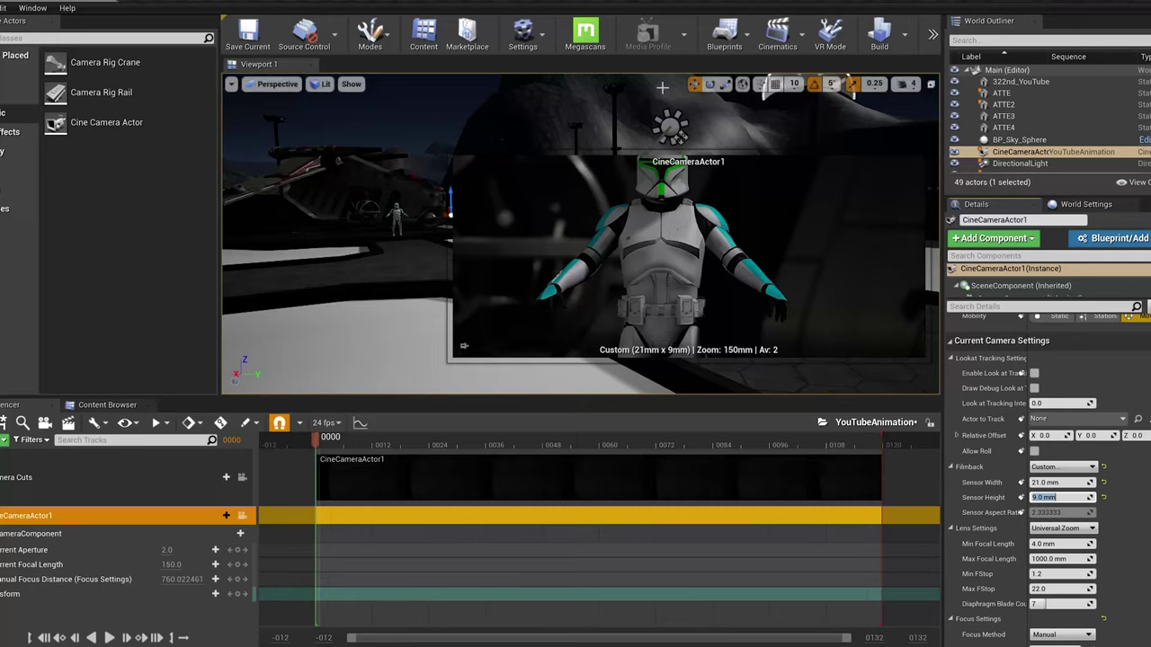
left_click_drag(338, 275, 393, 265)
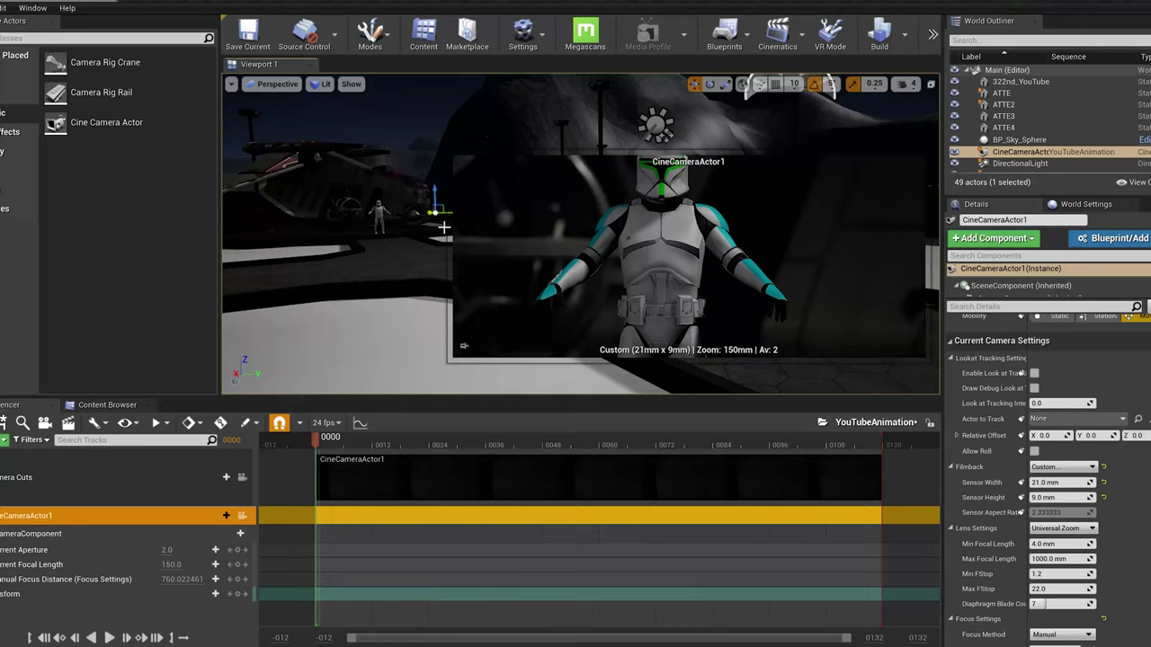
left_click_drag(436, 217, 933, 216)
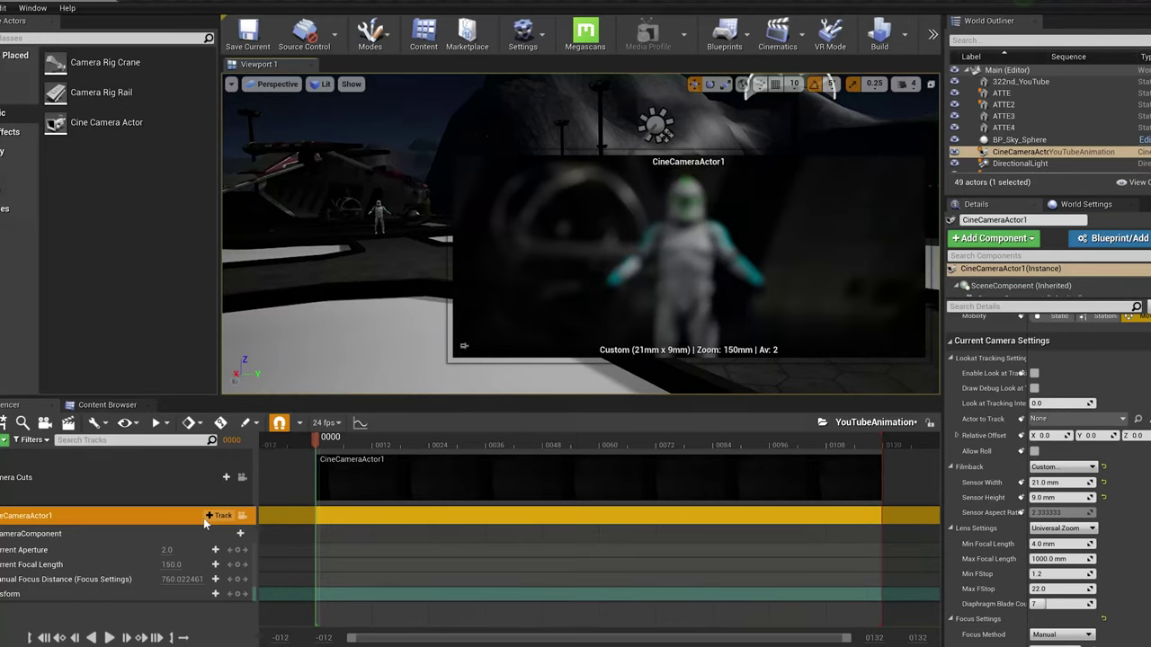
Step: Pilot CineCameraActor1 and fly it closer at camera speed 2 to frame the trooper's upper body
left_click(242, 515)
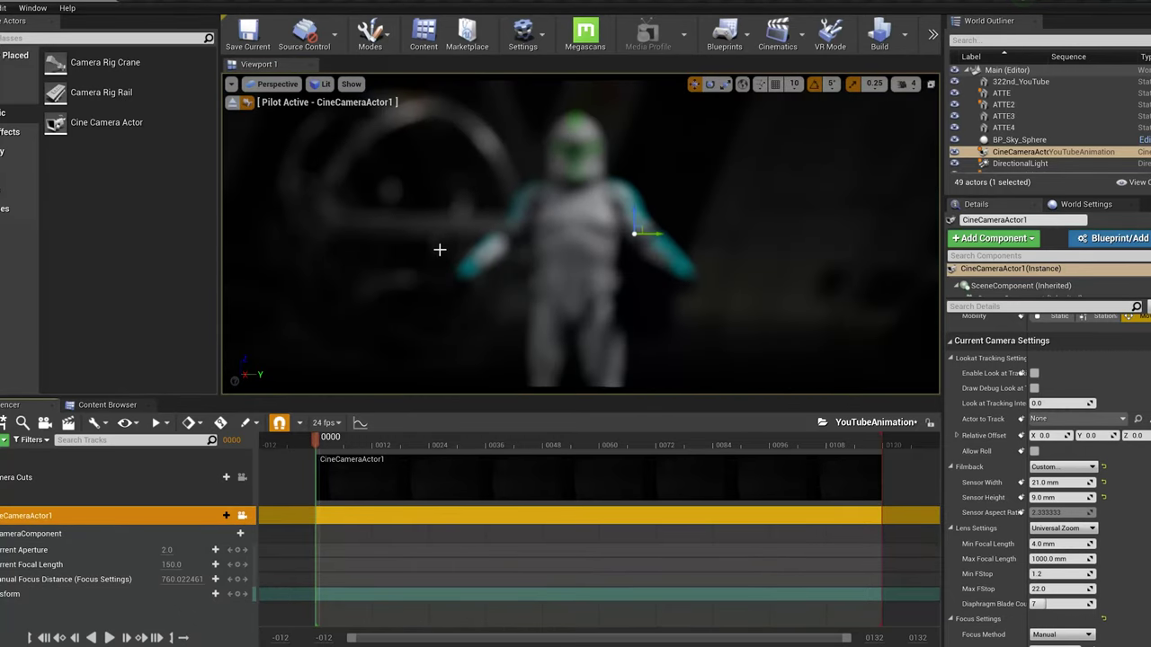
right_click_drag(621, 205, 595, 182)
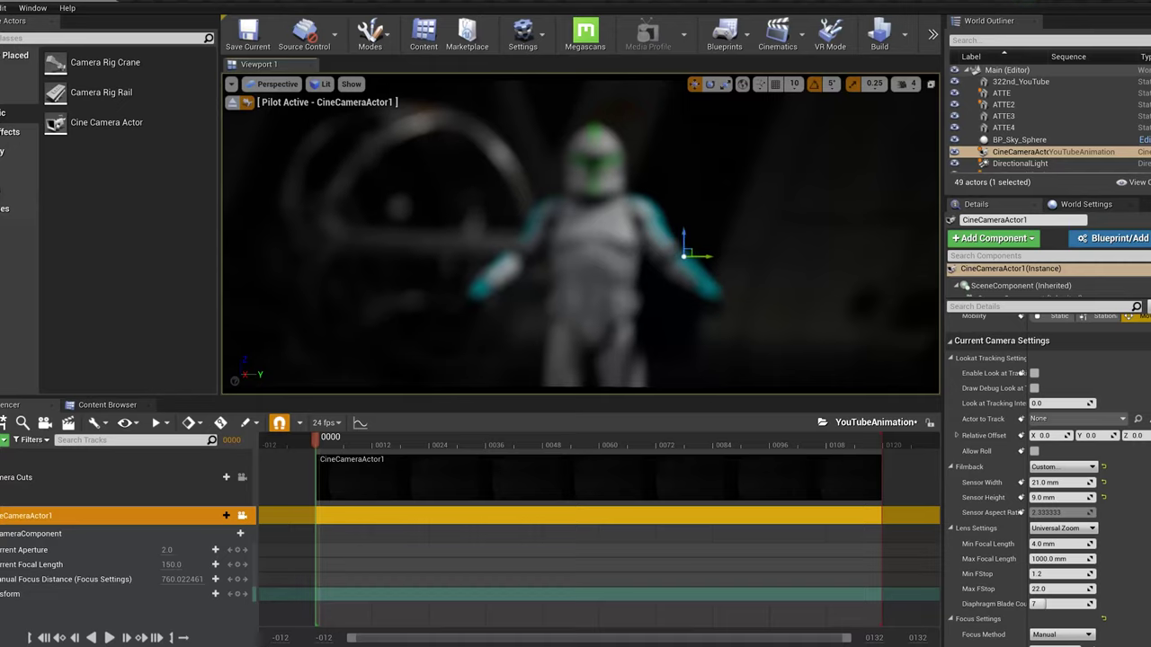
scroll(636, 214, "up", 5)
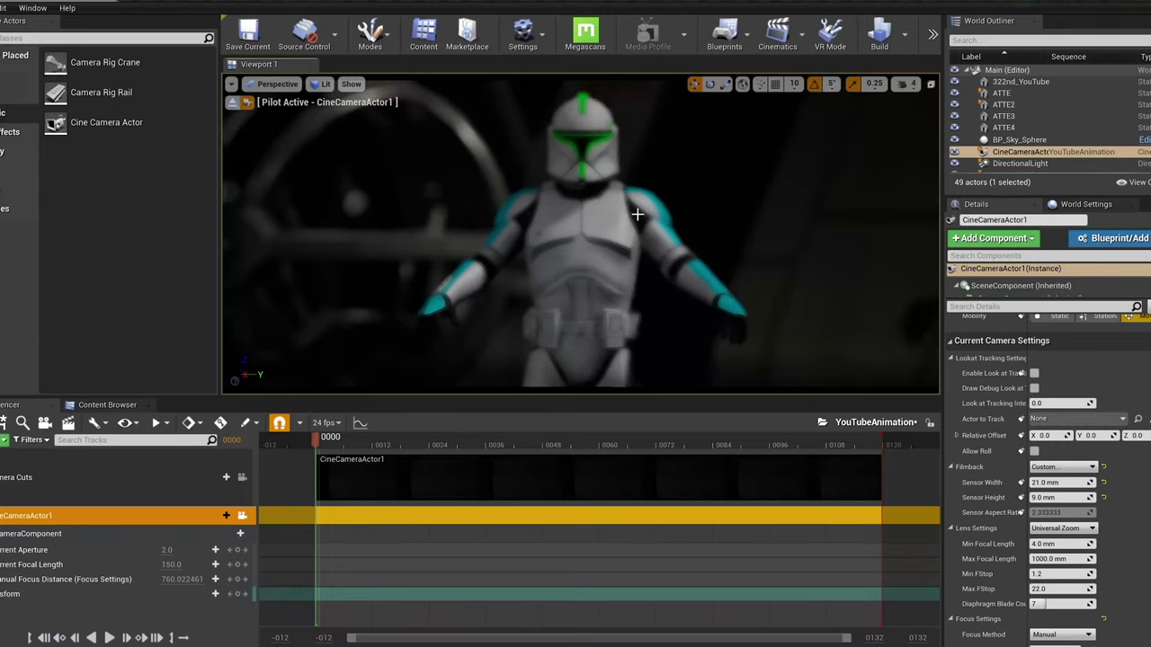
right_click_drag(636, 214, 636, 195)
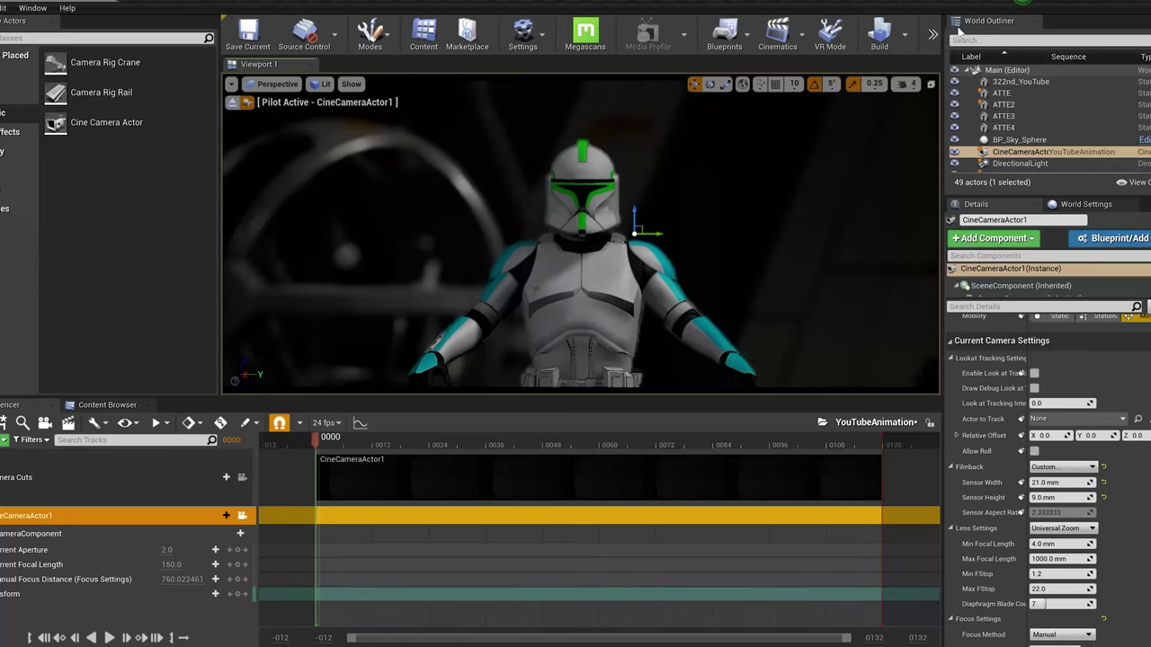
left_click(915, 86)
left_click_drag(935, 126, 917, 126)
right_click_drag(809, 198, 809, 198)
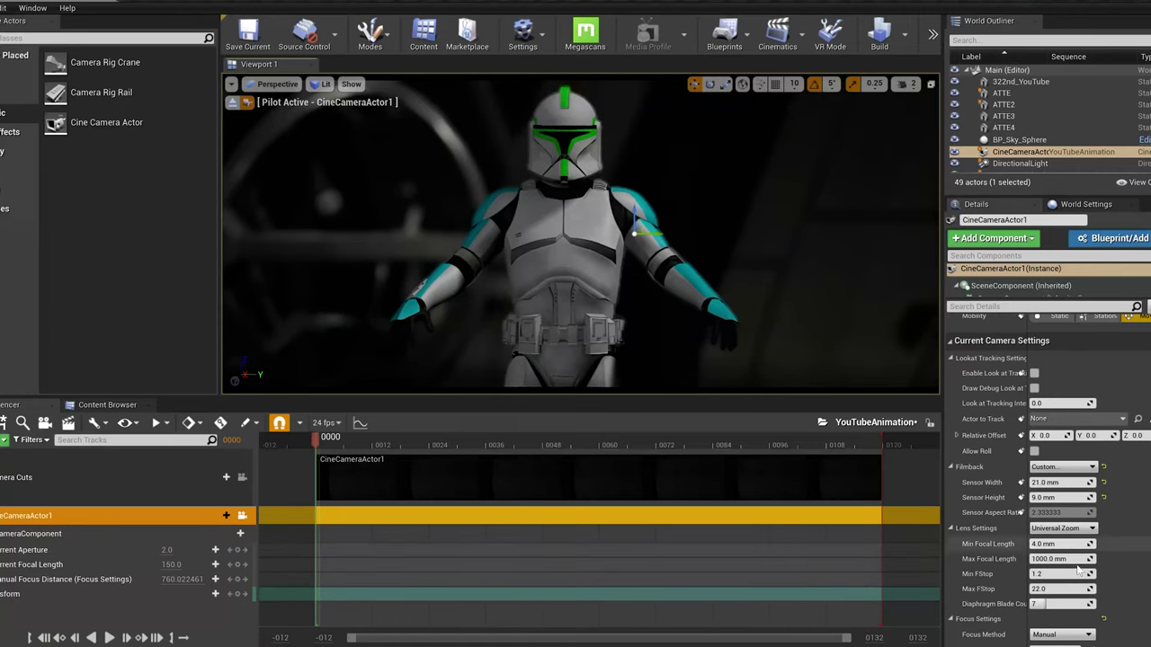
Step: Set Manual Focus Distance to about 833 with the debug focus plane, then select the camera track
scroll(1078, 566, "down", 3)
left_click(1034, 545)
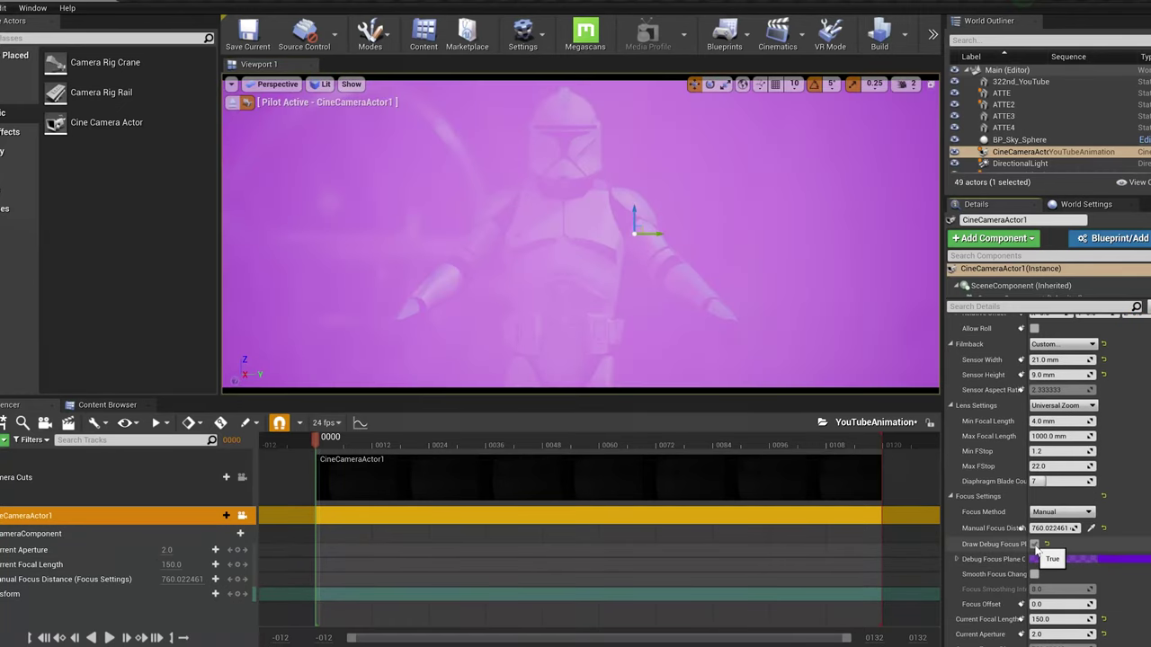
mouse_move(1057, 527)
left_mouse_down()
mouse_move(1096, 528)
mouse_move(1038, 528)
left_mouse_up()
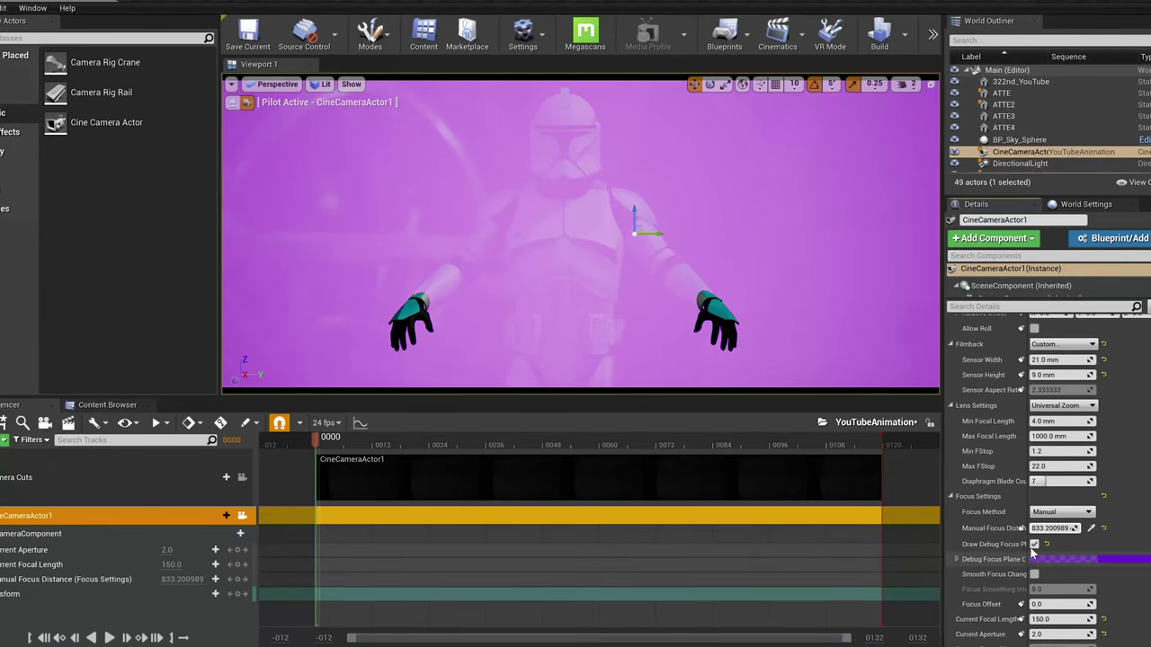
left_click(1034, 545)
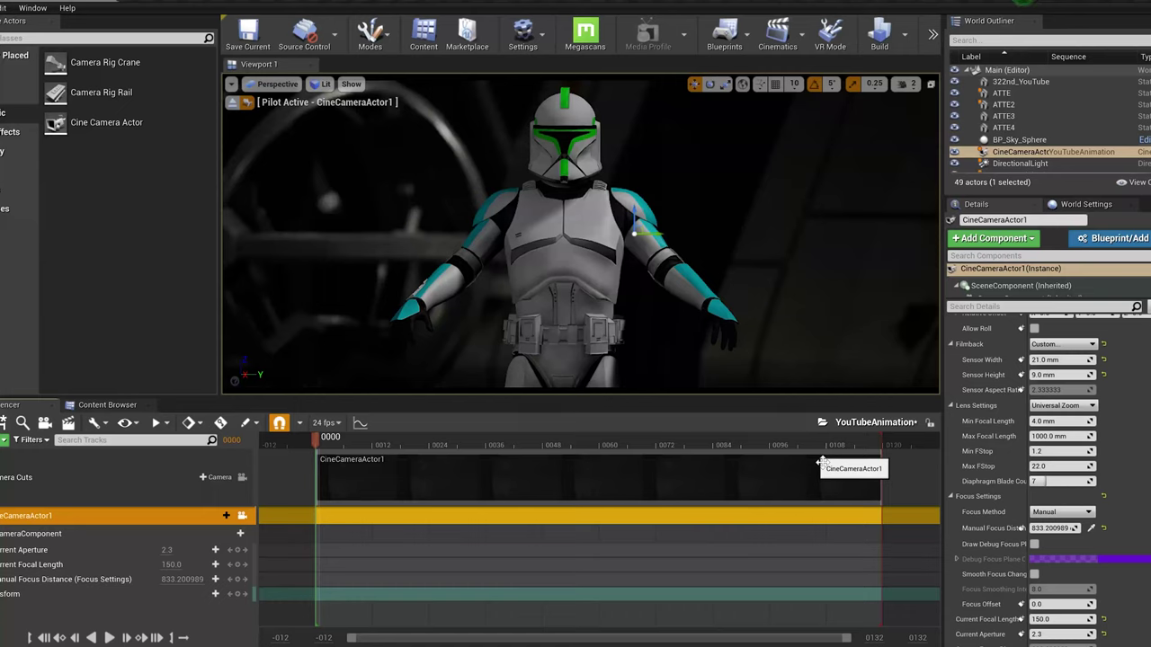
left_click_drag(820, 463, 820, 462)
left_click(132, 513)
Step: Filter the cine camera's Details with the search term 'ray' to show its Ray Tracing settings
scroll(1141, 458, "down", 3)
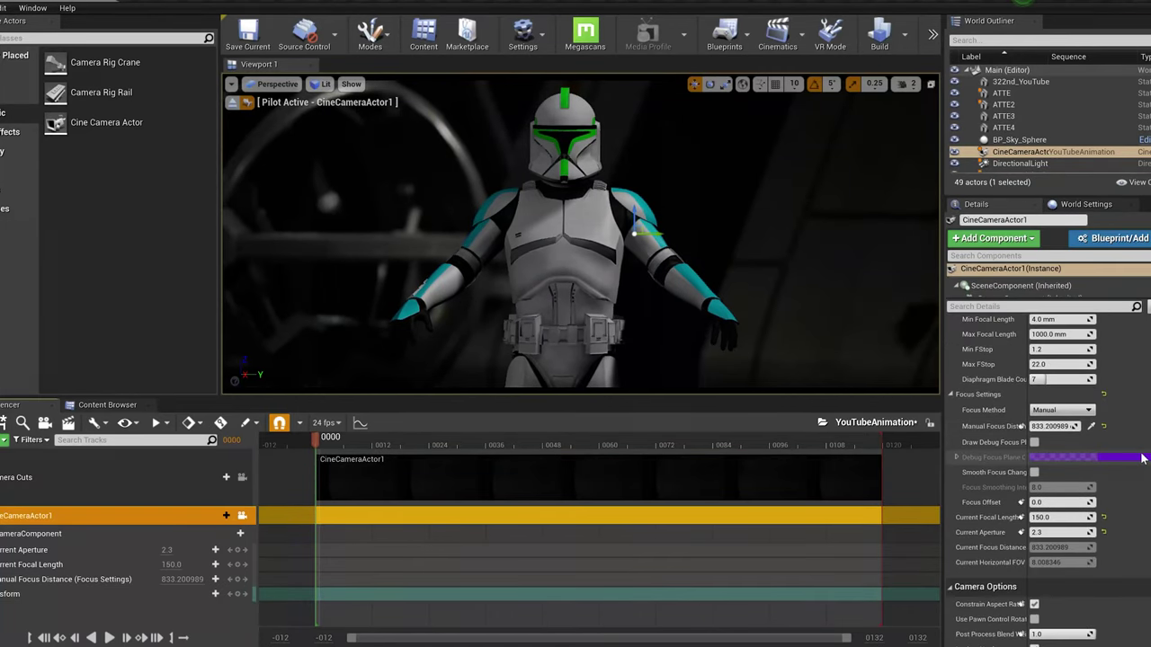
scroll(1142, 458, "down", 10)
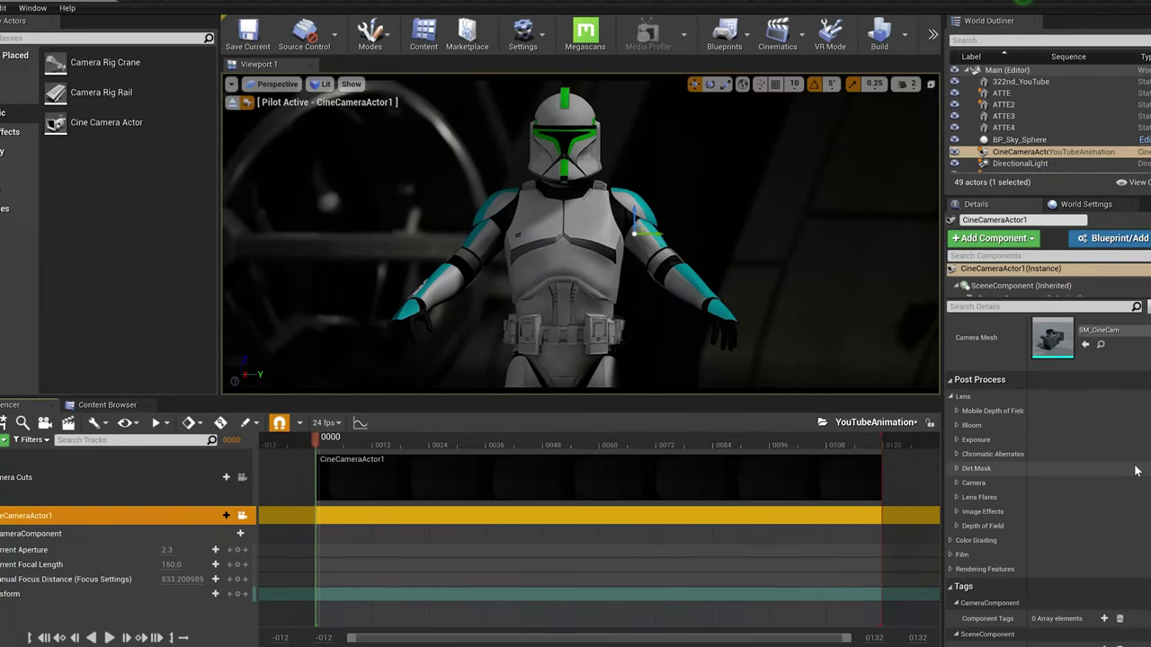
scroll(1052, 531, "down", 3)
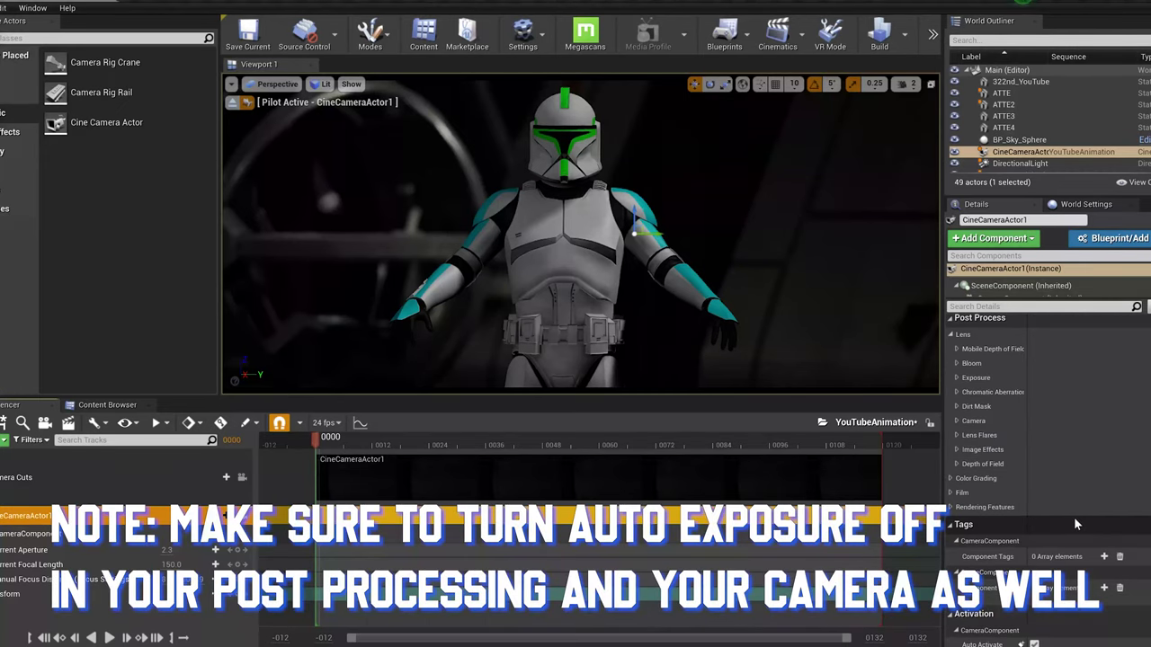
scroll(1077, 482, "down", 5)
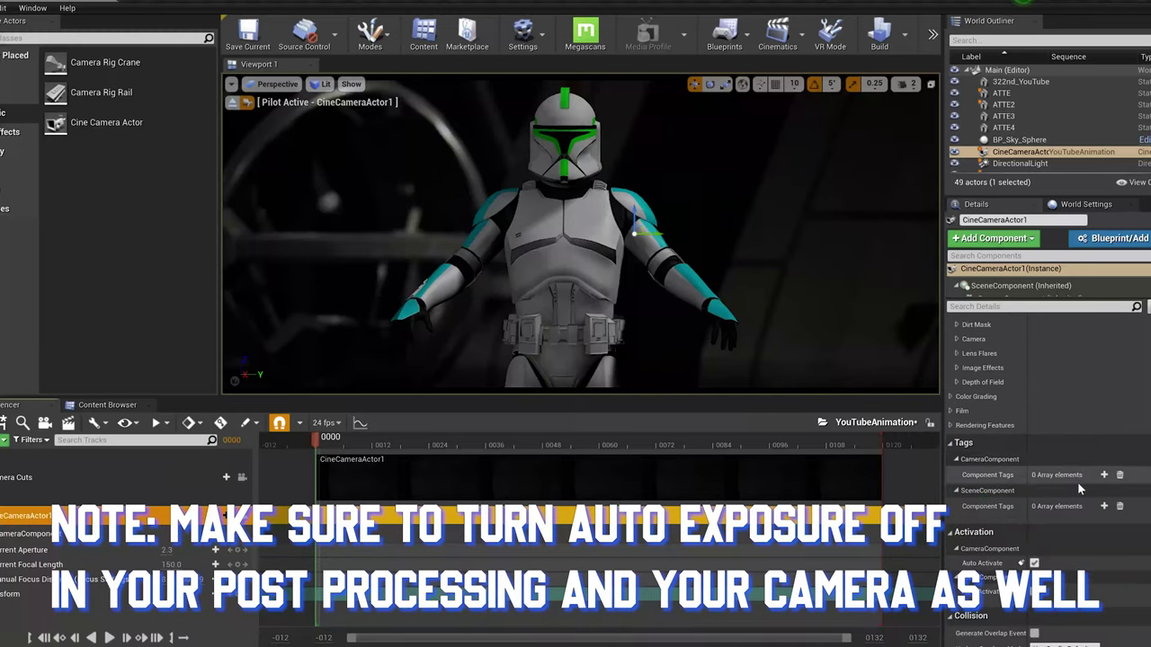
scroll(1077, 483, "down", 10)
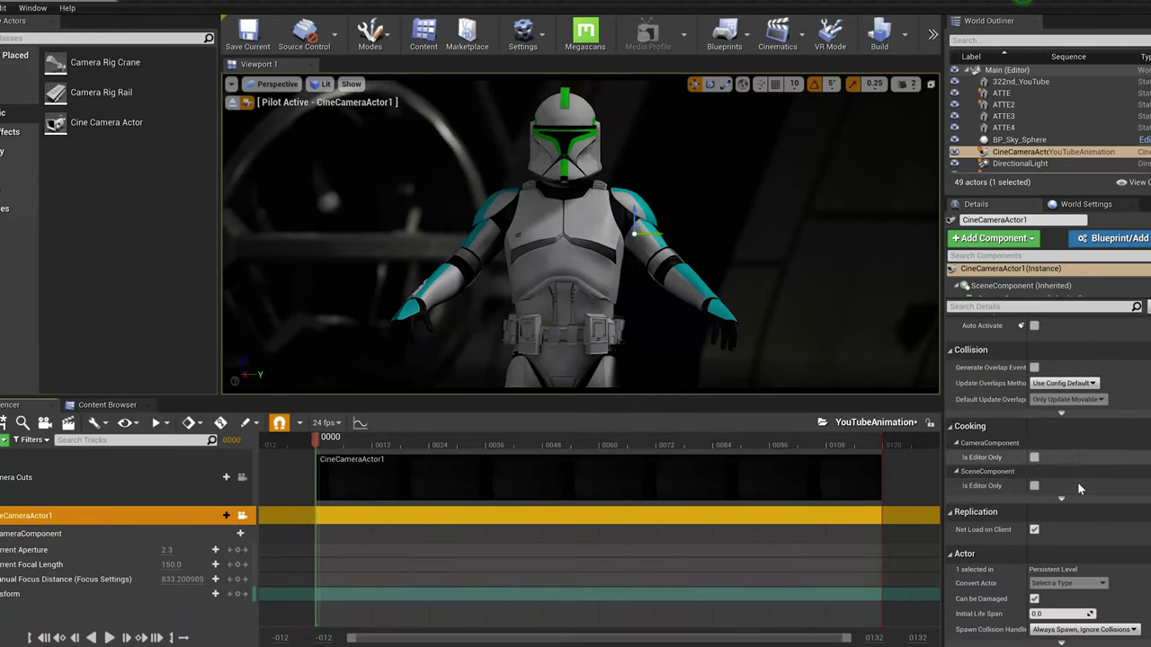
left_click(1020, 306)
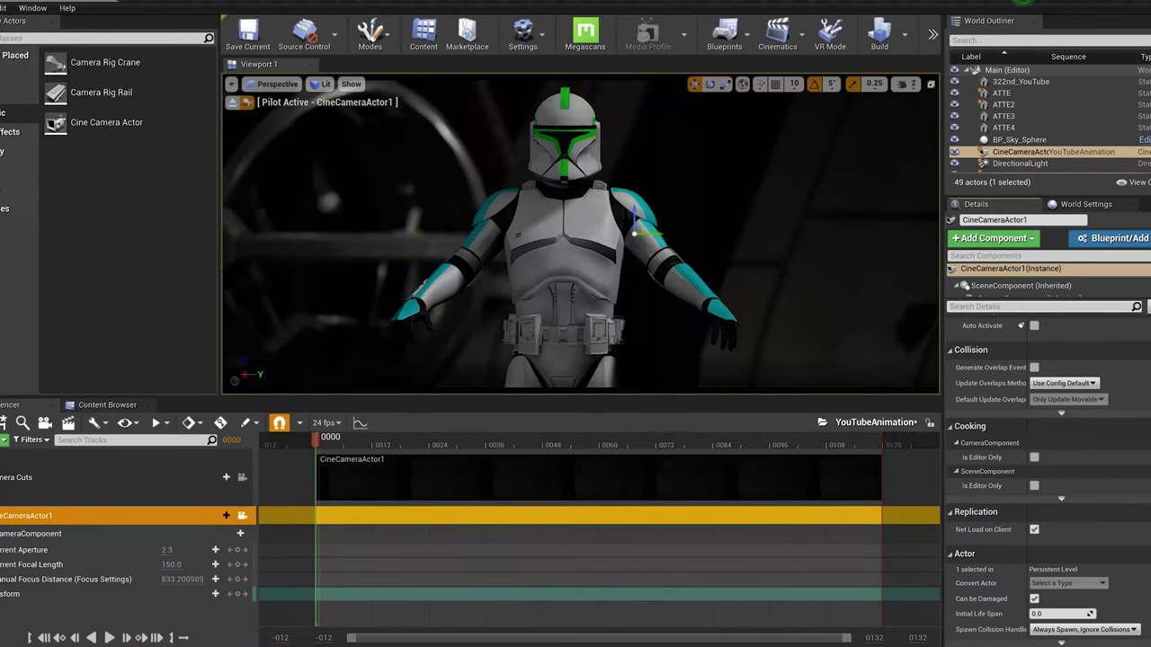
type("ray")
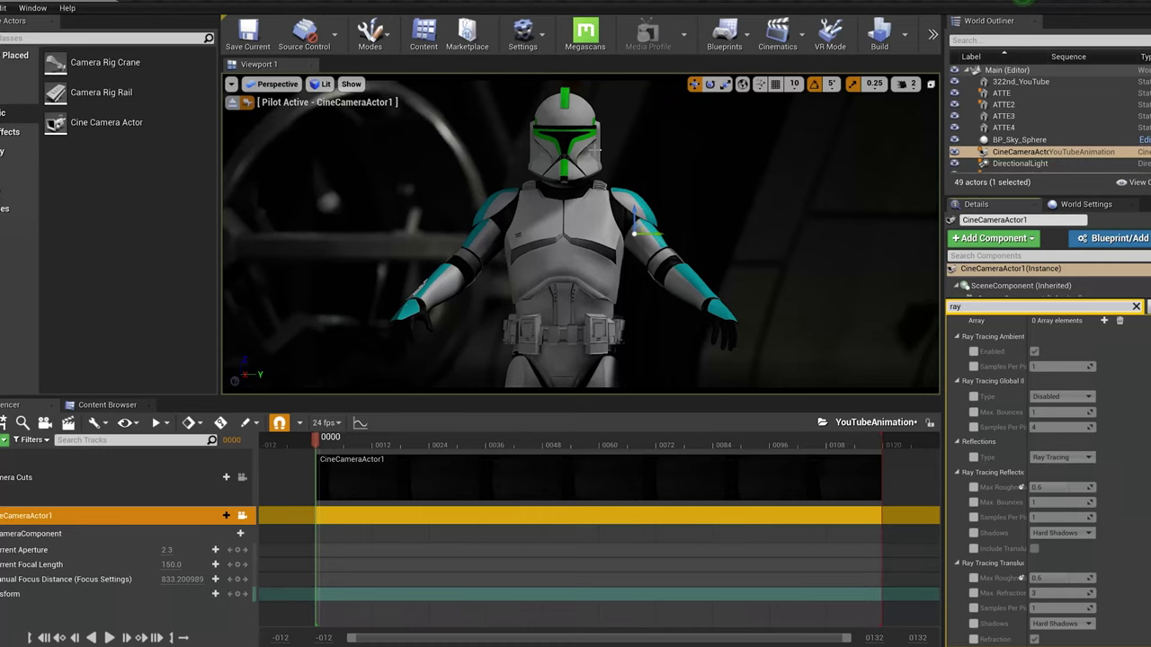
Step: Set Platforms - Windows Default RHI to DirectX 12 in Project Settings
left_click(523, 36)
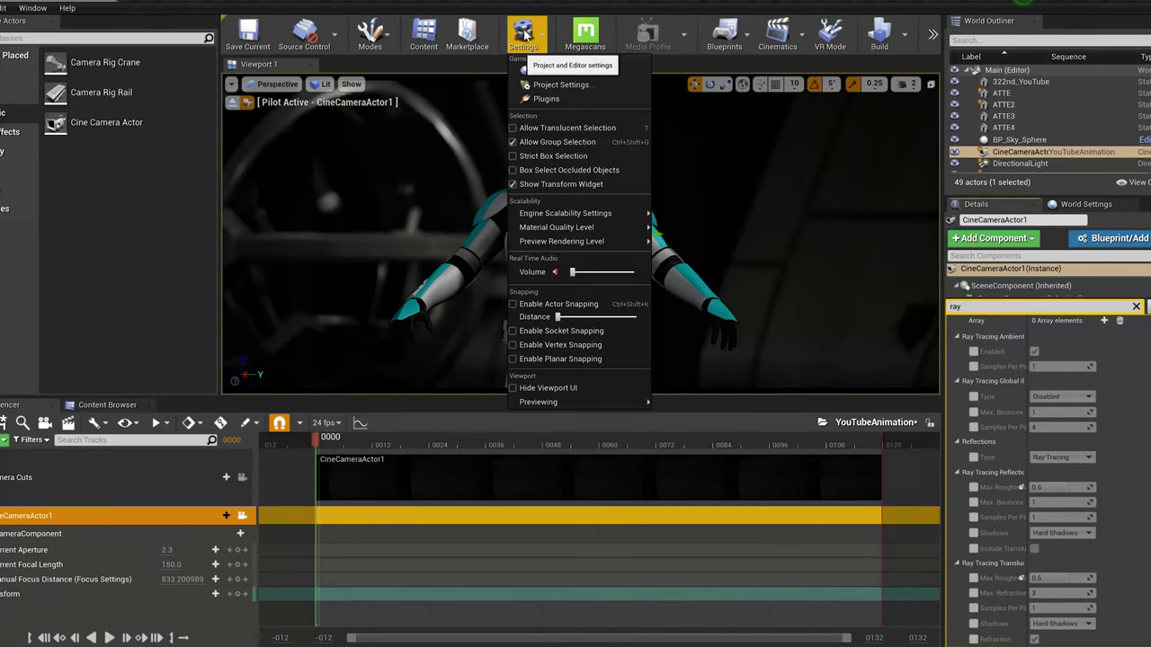
left_click(537, 83)
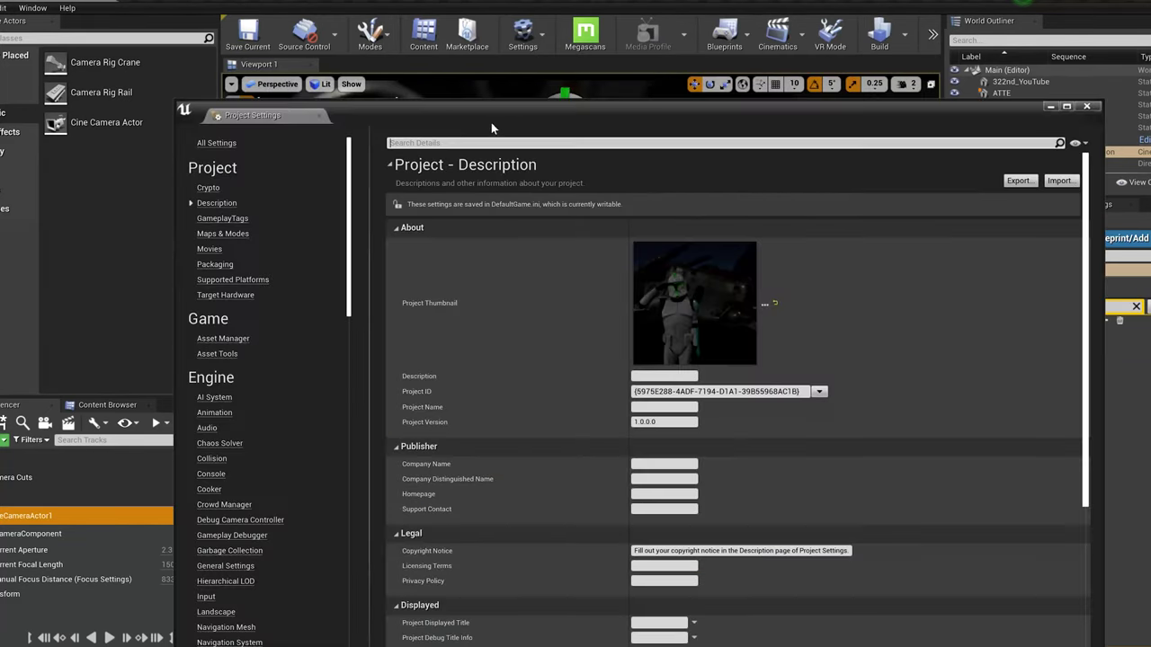
left_click(426, 142)
type("direc")
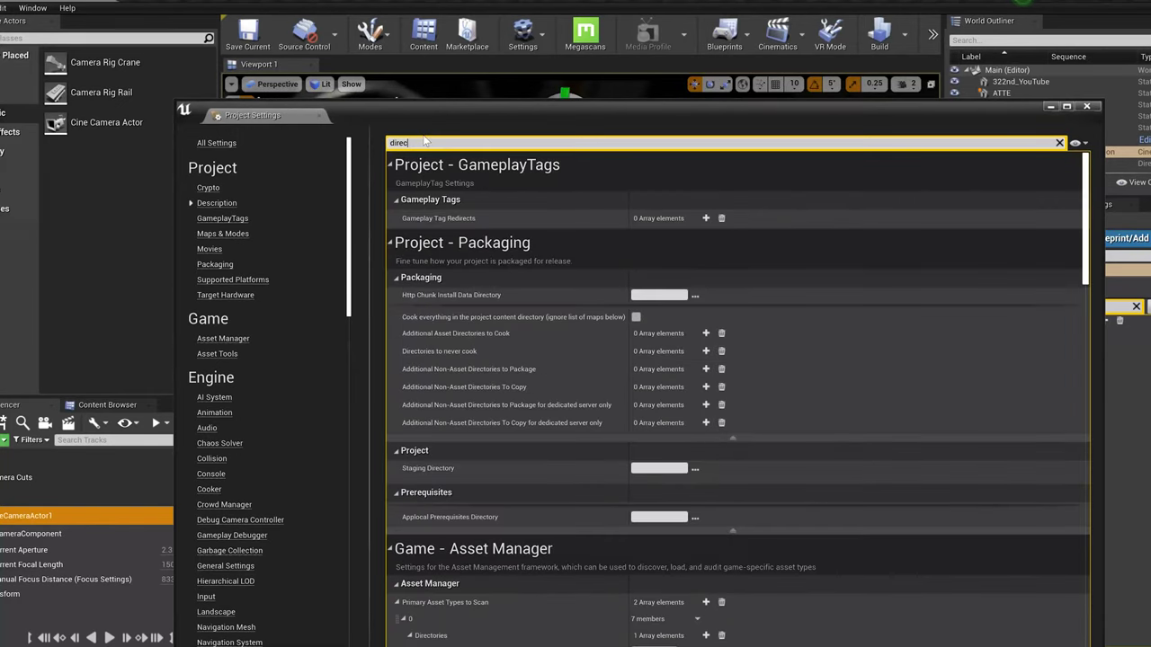
type("tx")
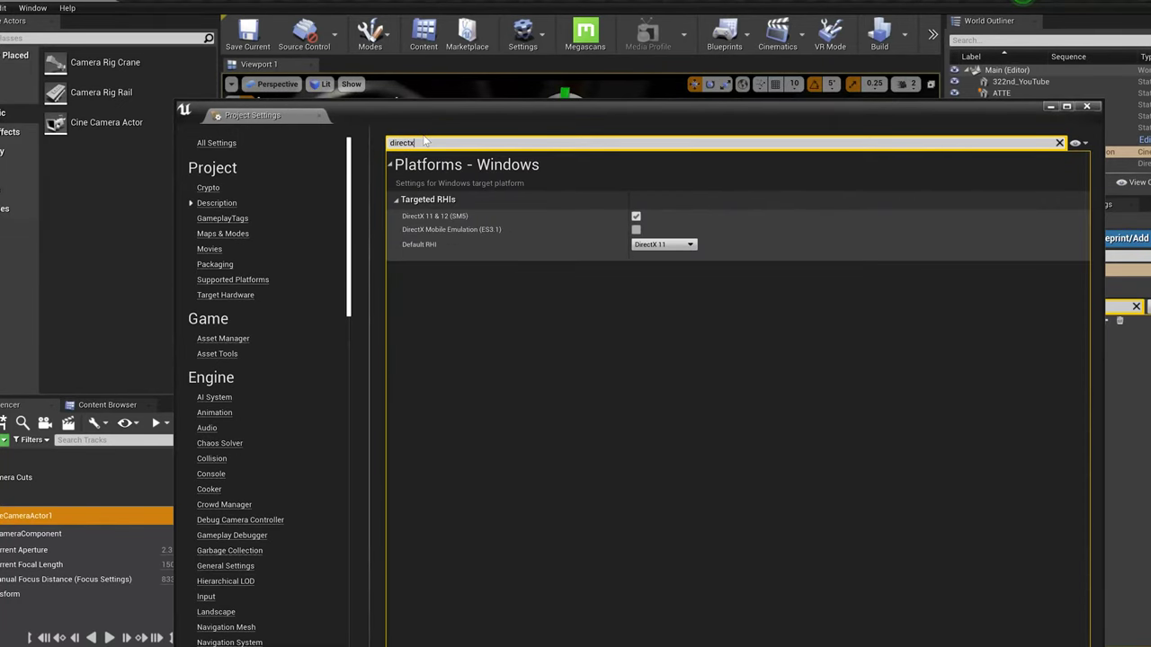
left_click(663, 244)
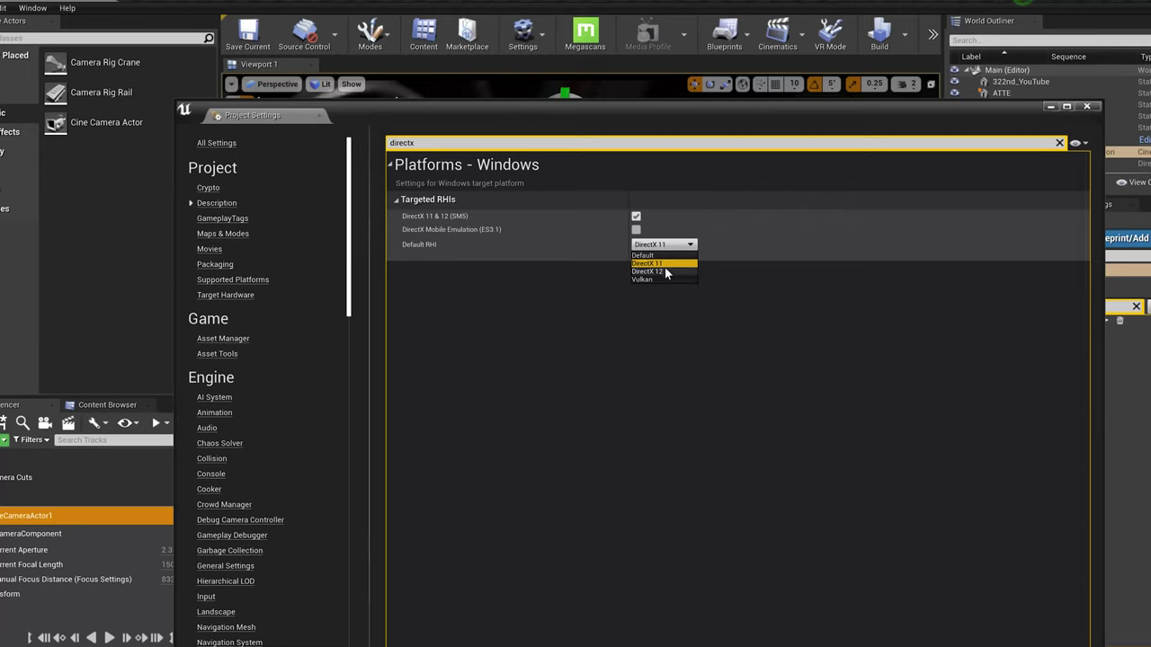
left_click(665, 272)
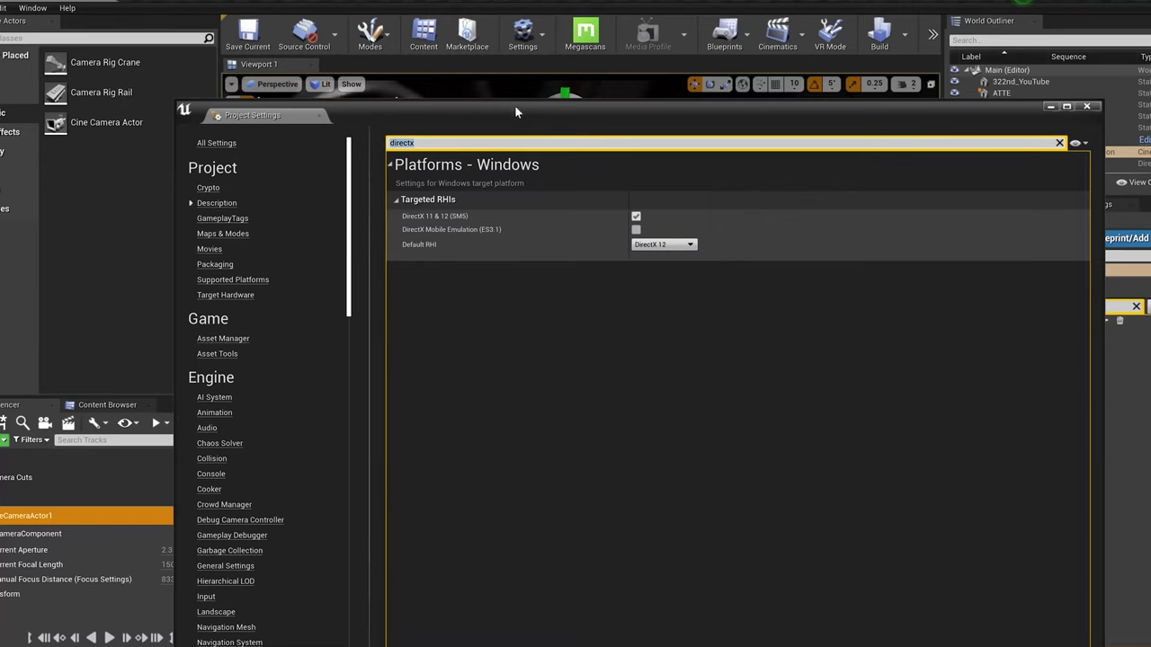
left_click_drag(516, 110, 505, 73)
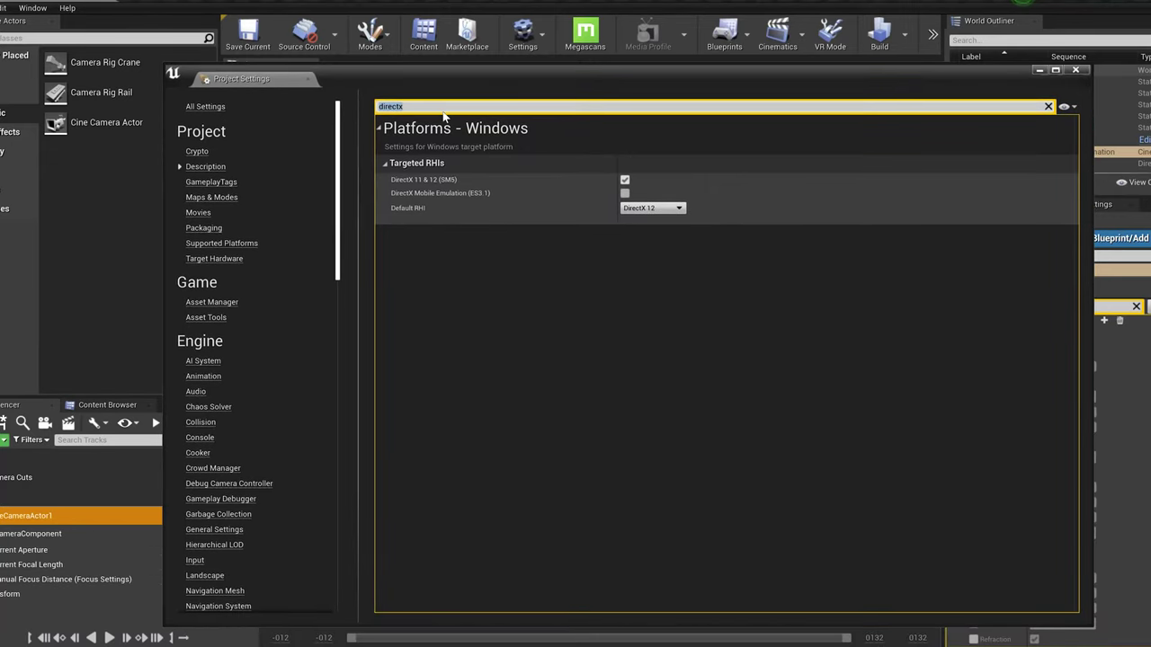
Step: Enable Ray Tracing under Engine - Rendering and accept turning on skin cache automatically
type("ray")
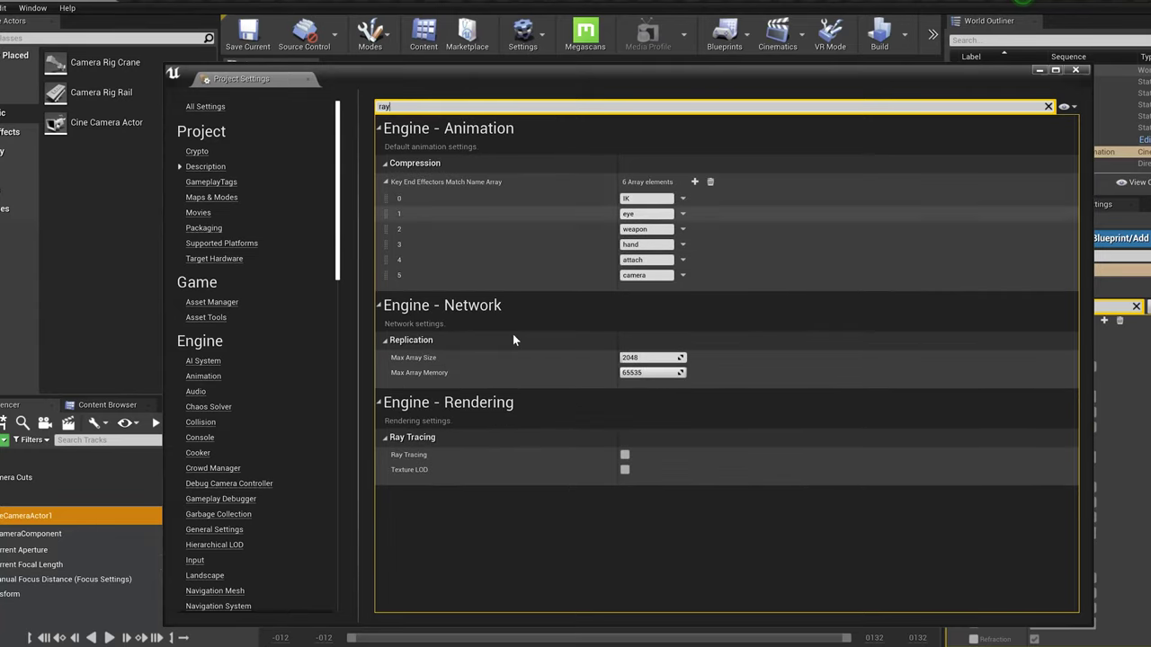
left_click(624, 455)
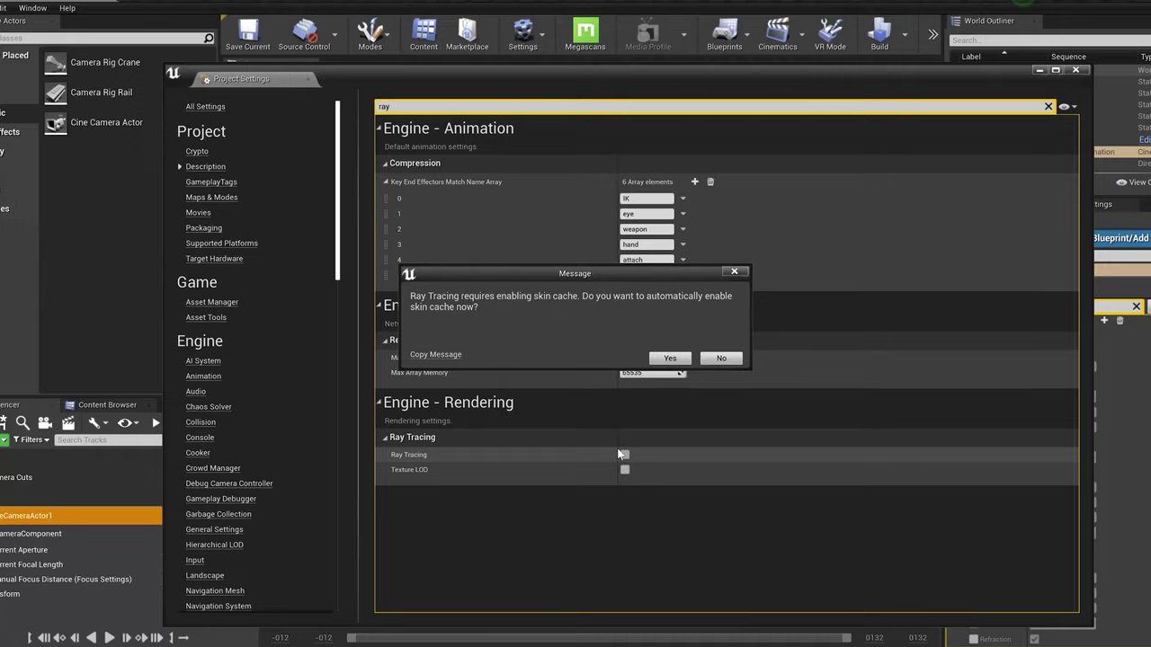
left_click(669, 357)
Step: Restart the editor to apply ray tracing and fly the viewport around the gunship and trooper
left_click(1001, 633)
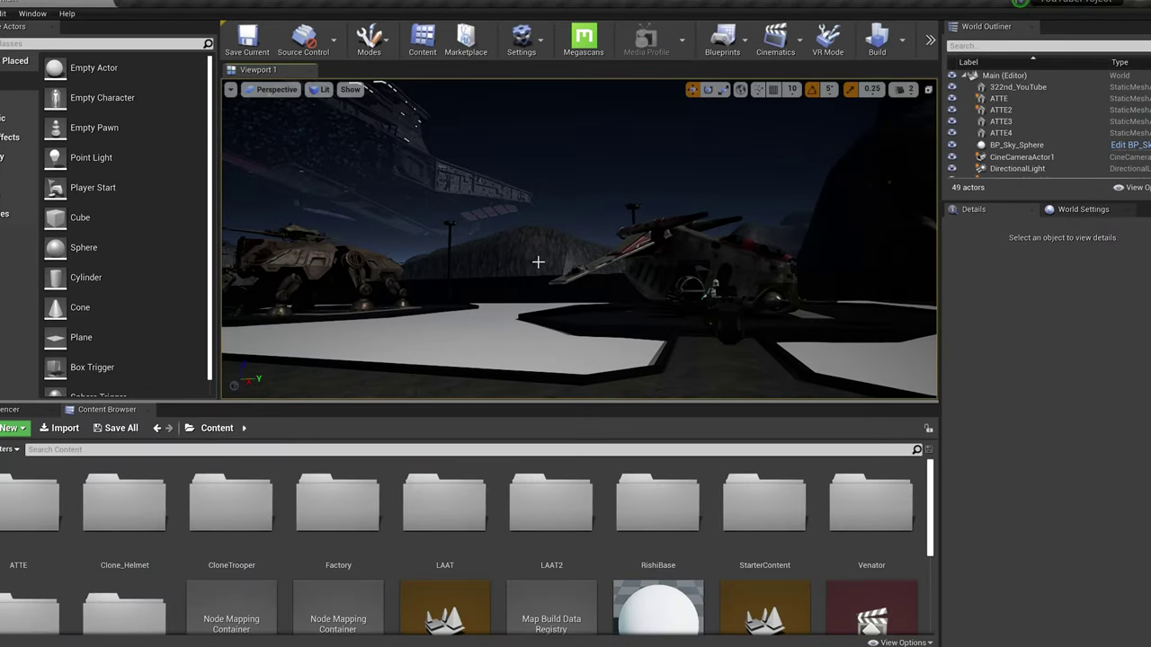
mouse_move(537, 260)
right_mouse_down()
mouse_move(449, 257)
mouse_move(551, 257)
mouse_move(539, 261)
right_mouse_up()
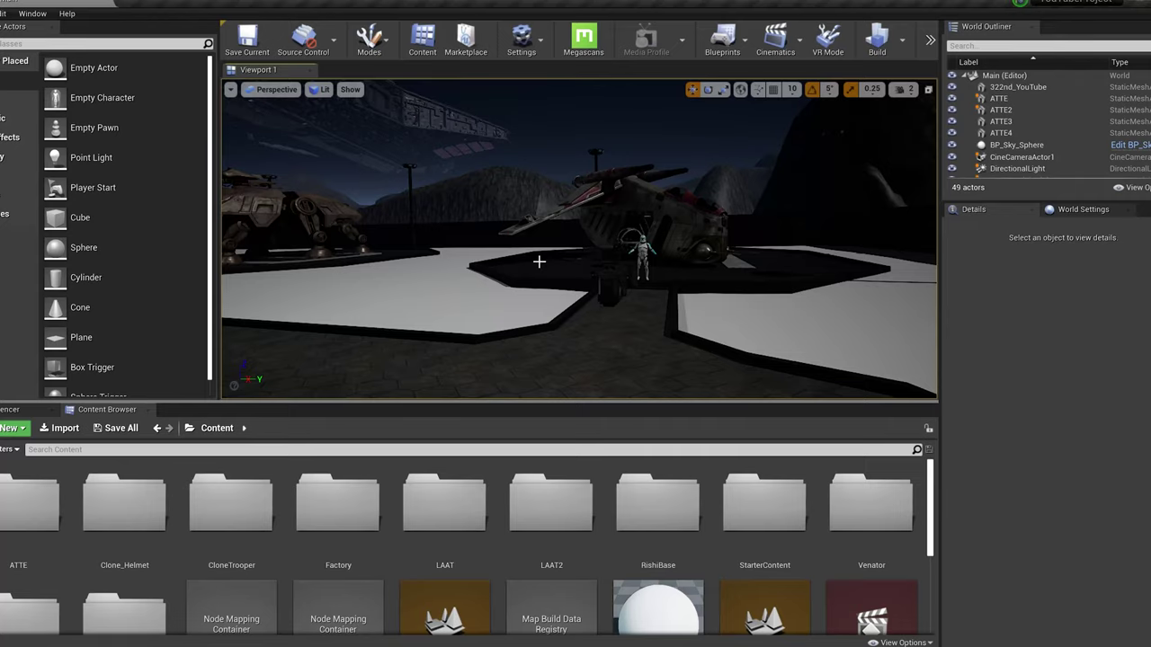
right_click_drag(539, 261, 539, 261)
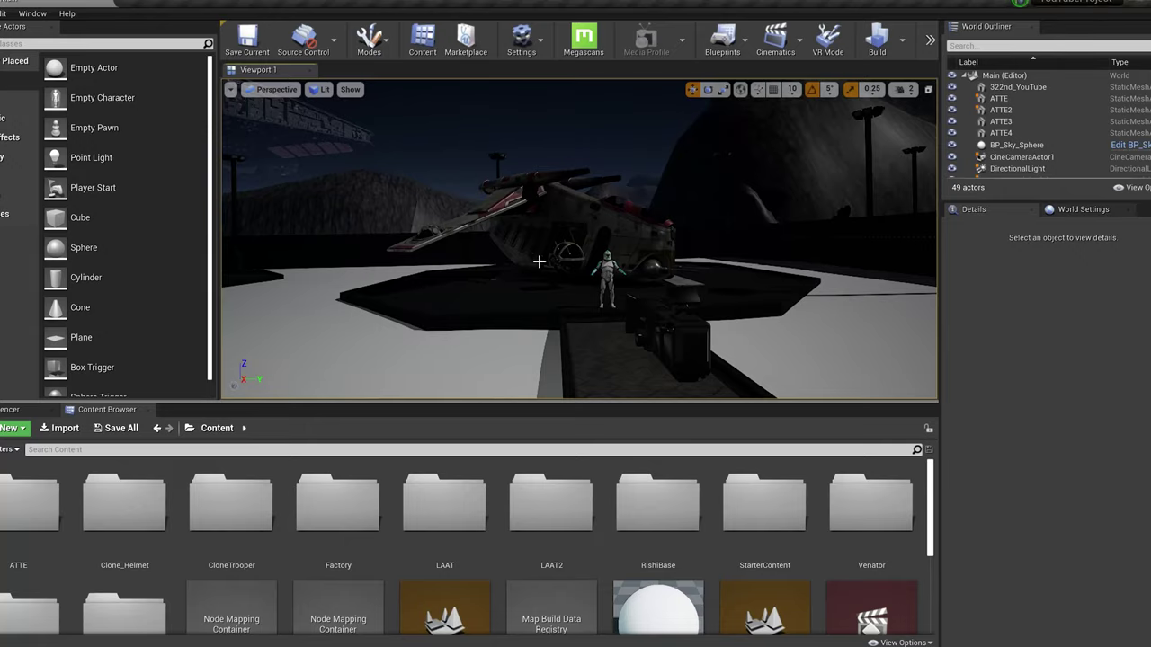
right_click_drag(538, 260, 547, 264)
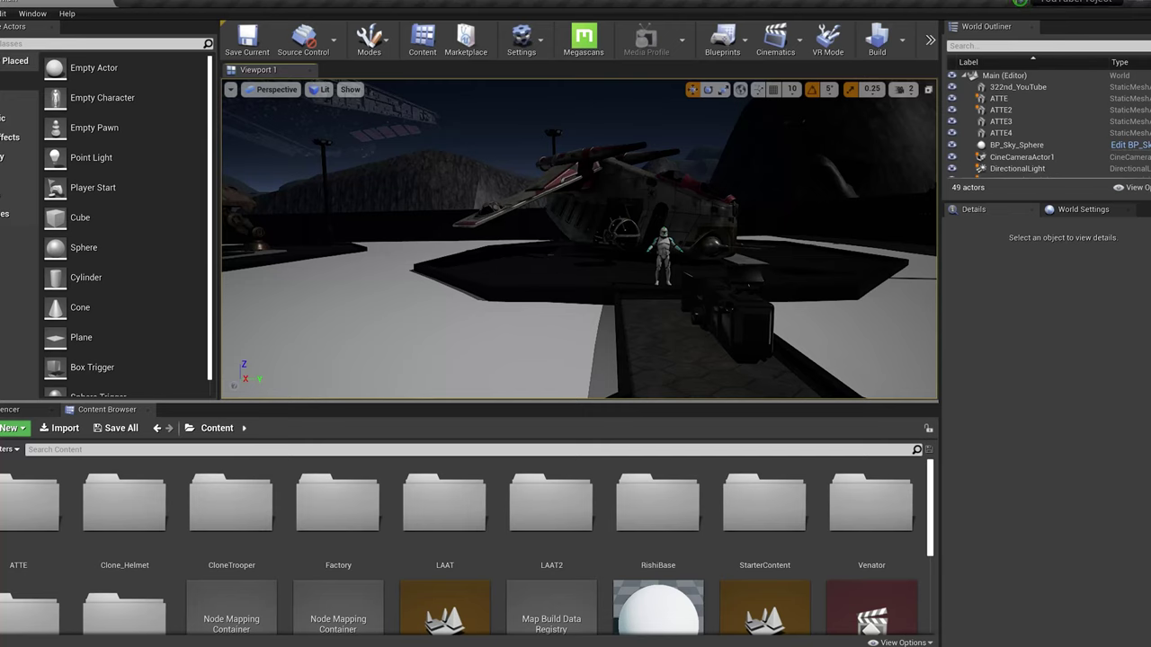
right_click_drag(548, 264, 545, 264)
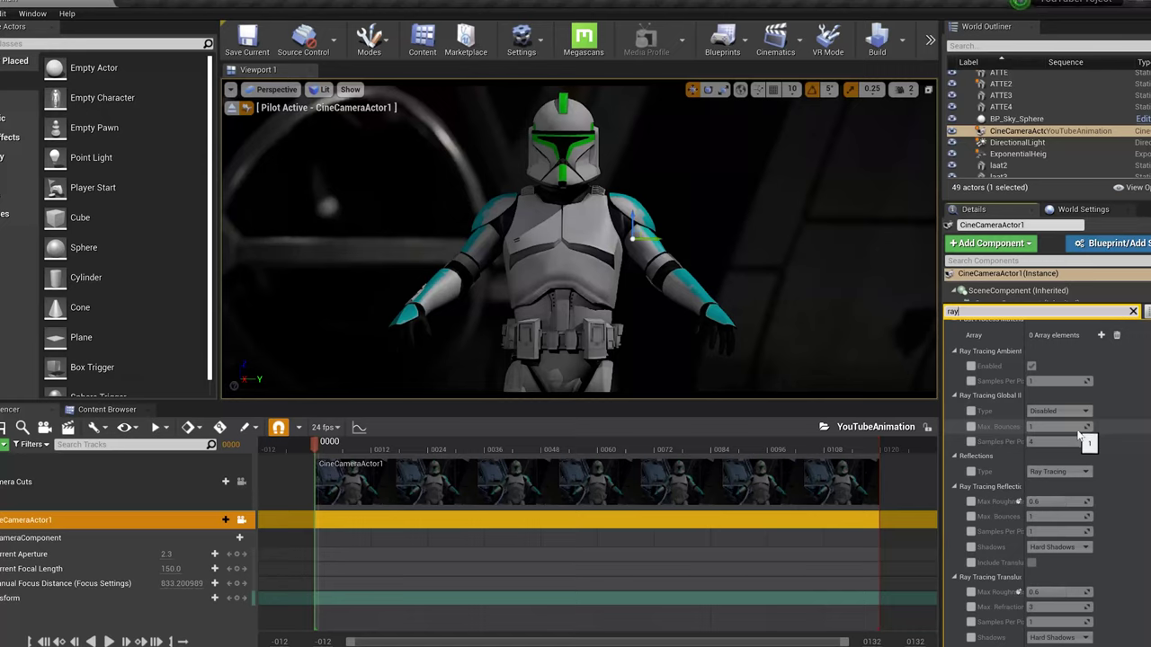
Step: Enable overrides for ray-traced ambient occlusion, global illumination and reflection settings
scroll(1080, 436, "up", 1)
left_click(971, 377)
left_click(971, 392)
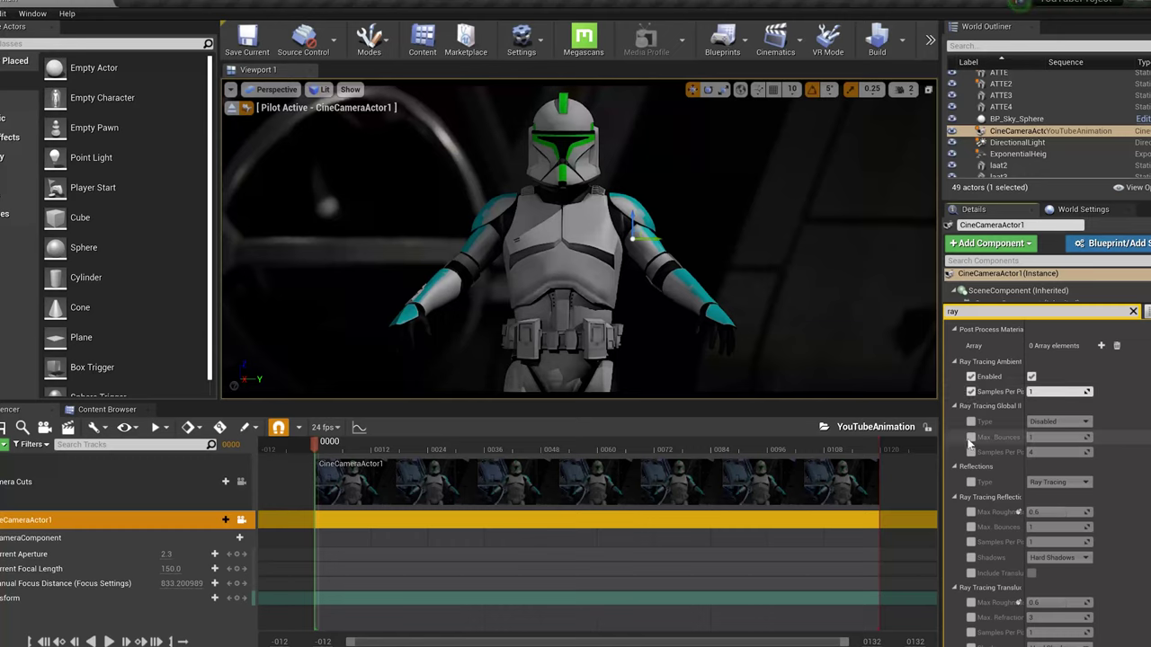
left_click(971, 437)
left_click(971, 422)
left_click(970, 452)
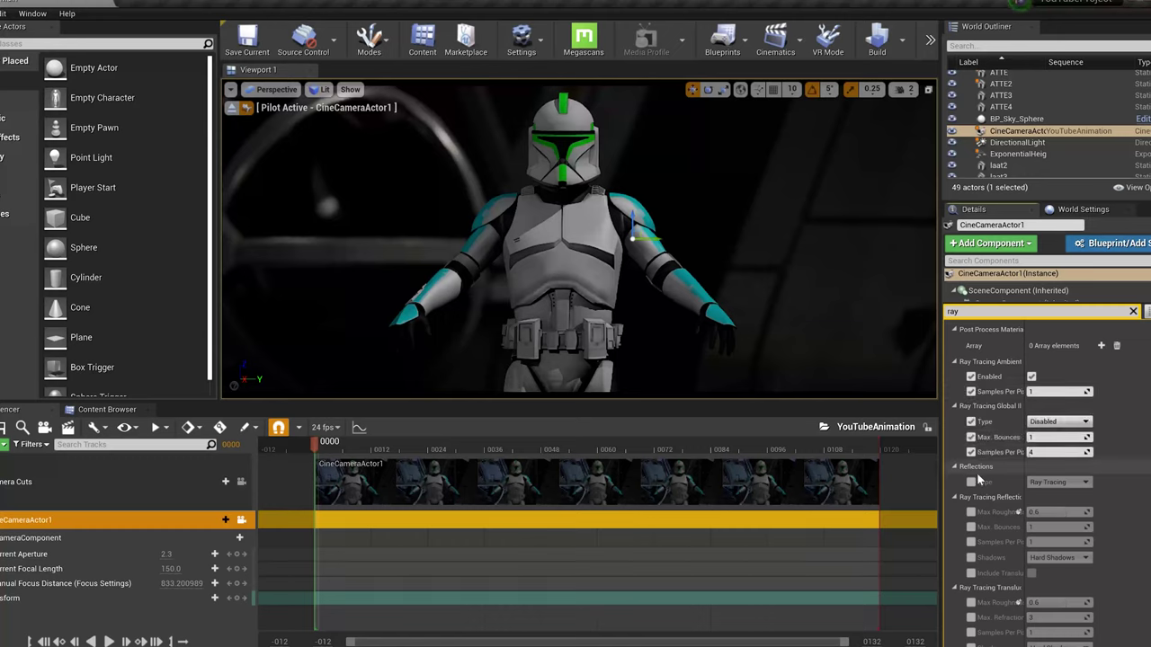
left_click(971, 482)
left_click(971, 527)
left_click(970, 543)
left_click(971, 558)
left_click(971, 572)
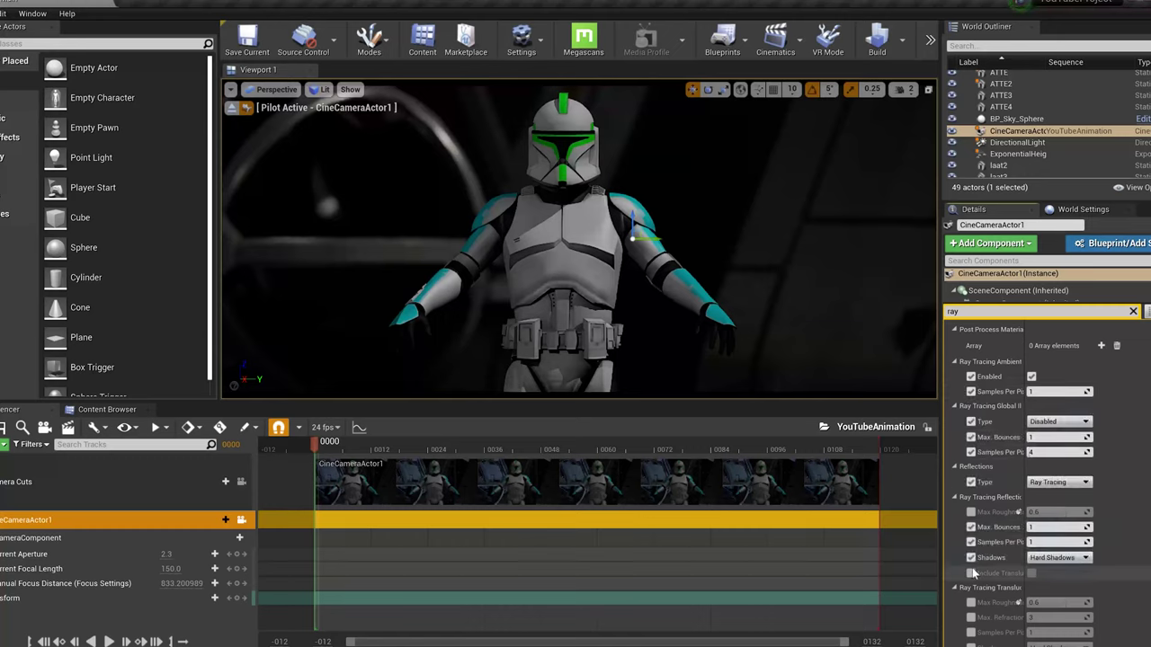
left_click(971, 512)
Step: Enable overrides for ray-traced translucency roughness, refraction, samples, shadows and Refraction
scroll(981, 531, "down", 1)
left_click(971, 582)
left_click(971, 597)
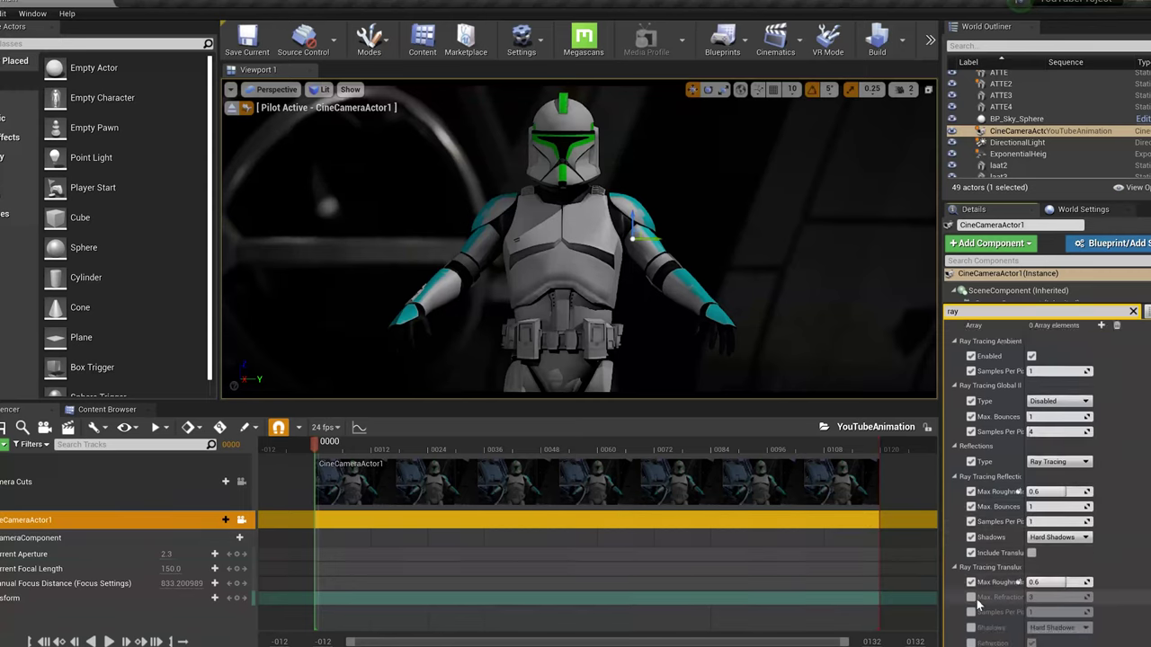
left_click(971, 612)
left_click(971, 628)
left_click(971, 642)
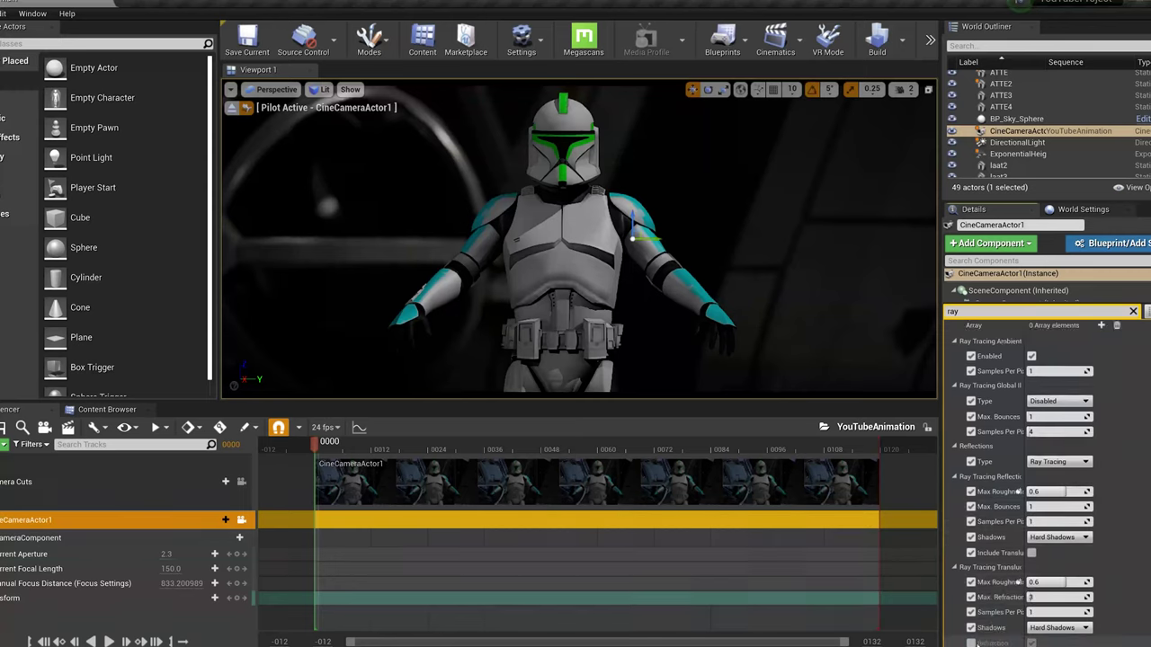
scroll(1072, 567, "up", 3)
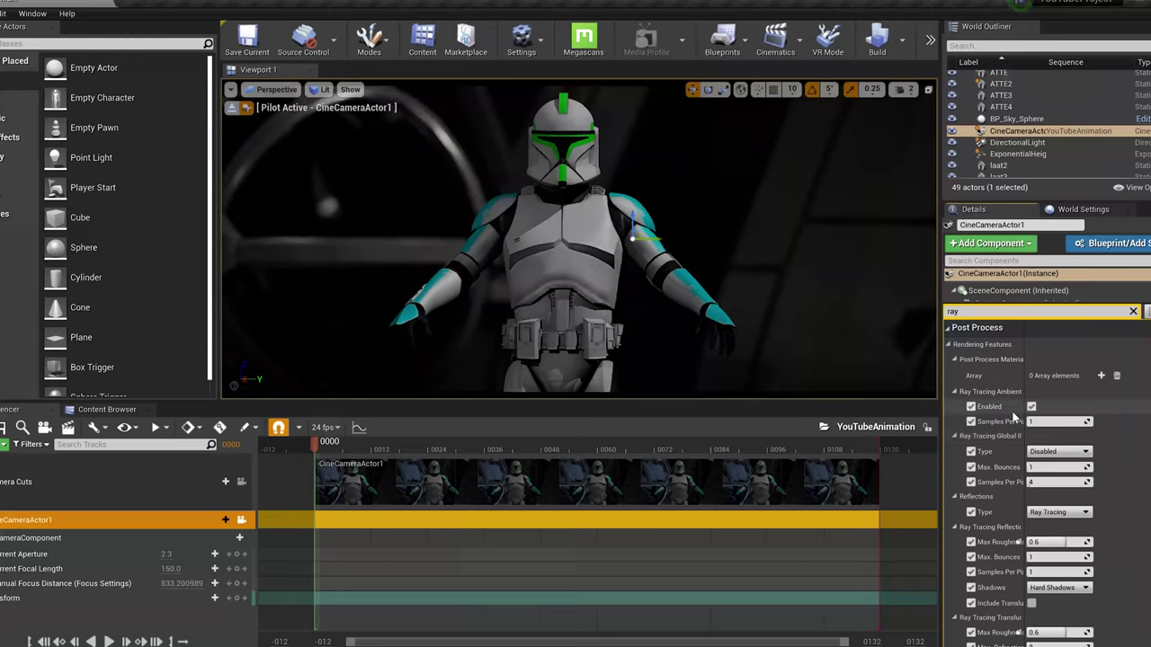
Step: Set AO samples to 4 and global illumination to 4 bounces, 8 samples per pixel
left_click(1067, 421)
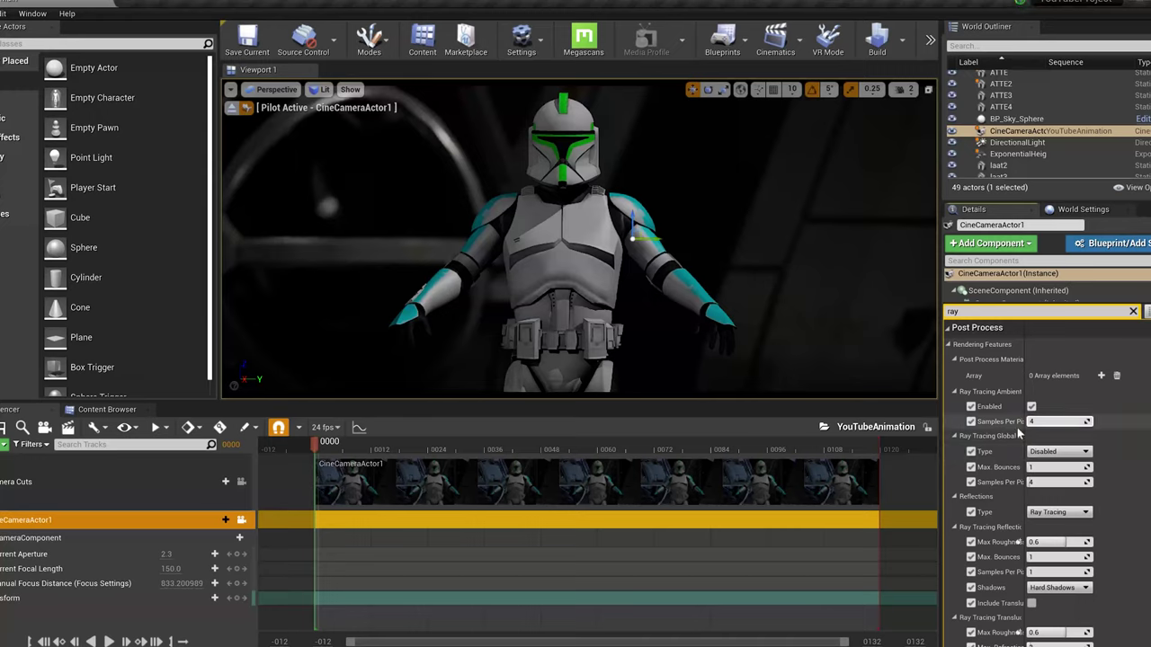
left_click(1054, 466)
type("4")
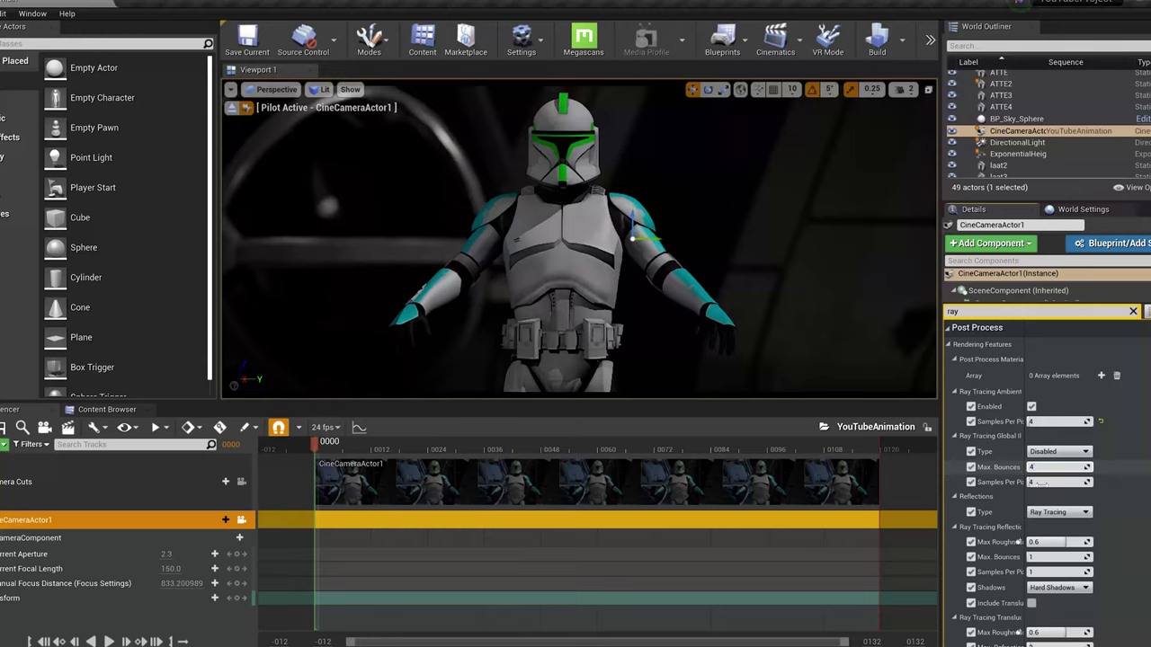
key("Tab")
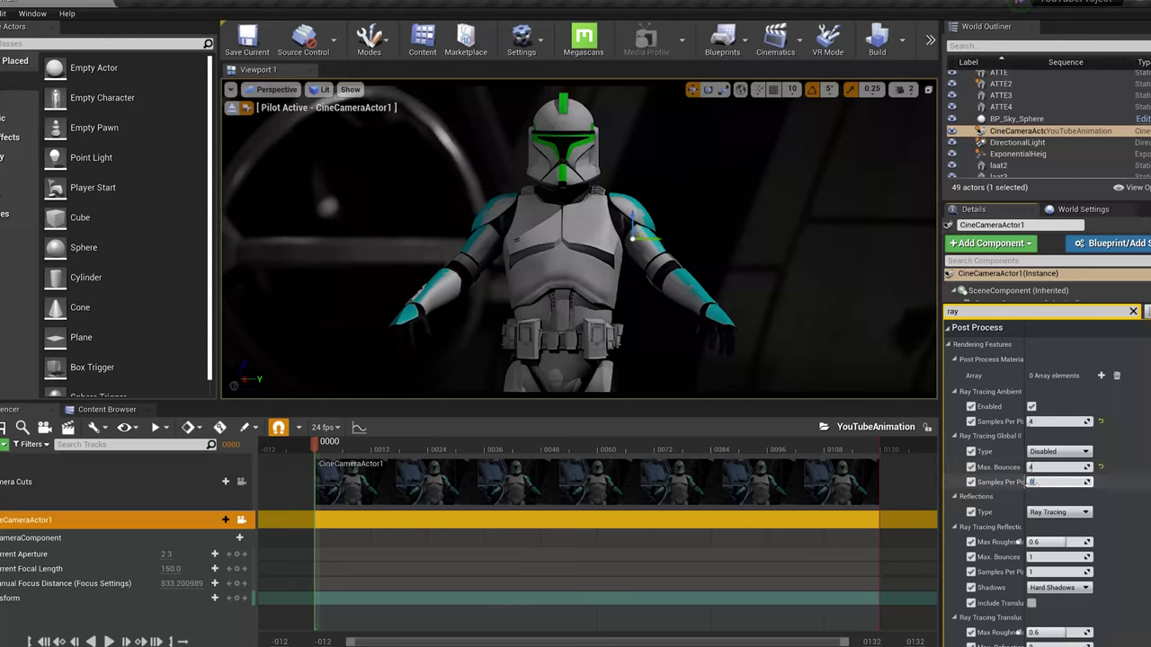
type("8")
Step: Give reflections 4 bounces, 4 samples, Area Shadows and Include Translucency on
scroll(1043, 512, "down", 2)
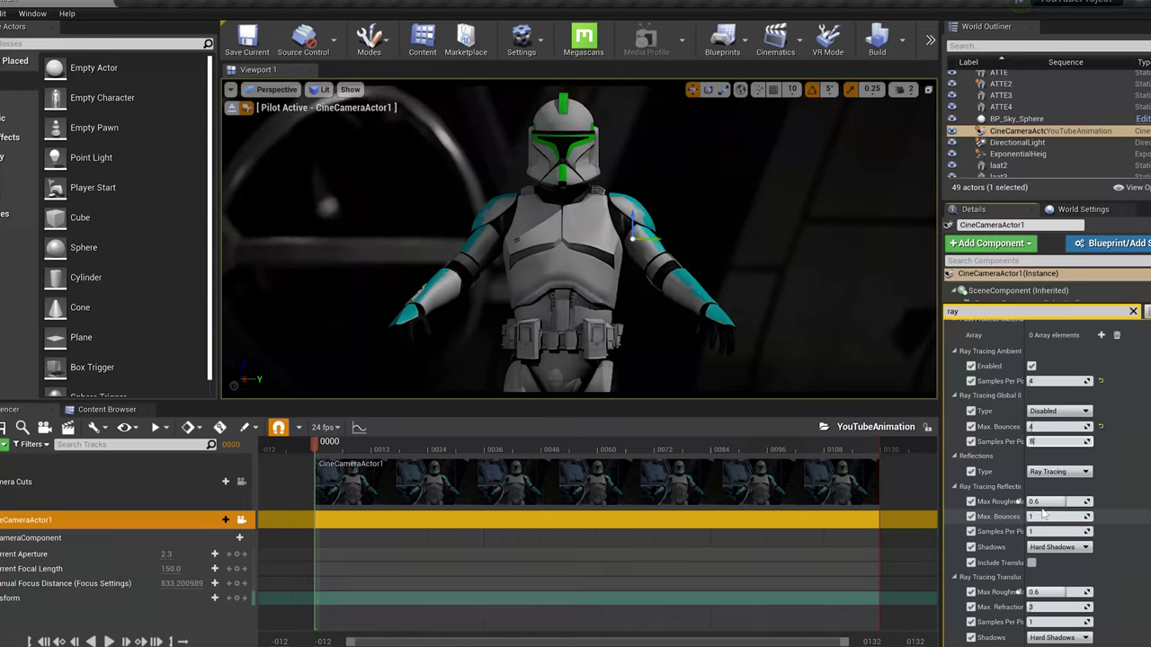
left_click(1043, 514)
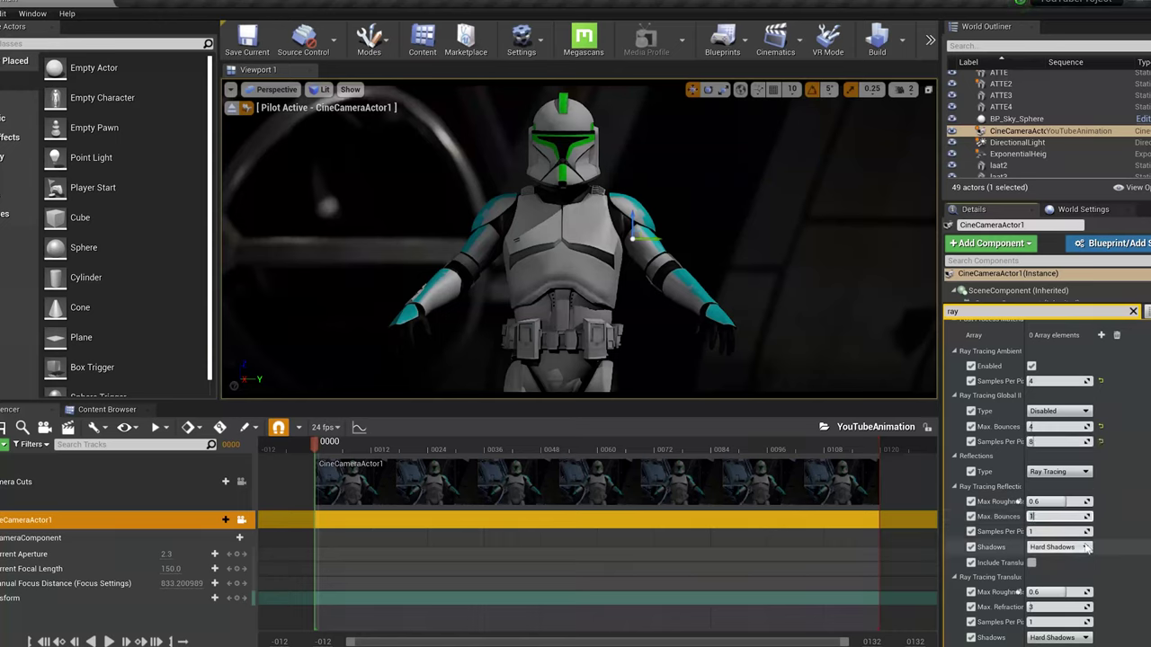
type("4")
left_click(1047, 531)
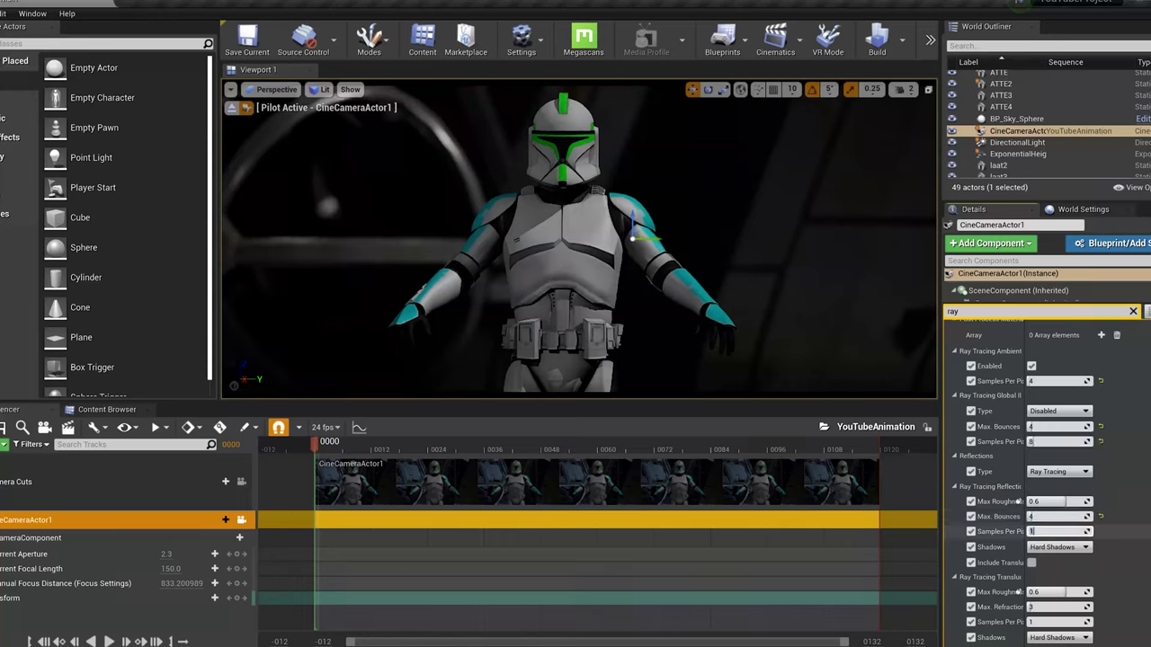
type("4")
left_click(1056, 547)
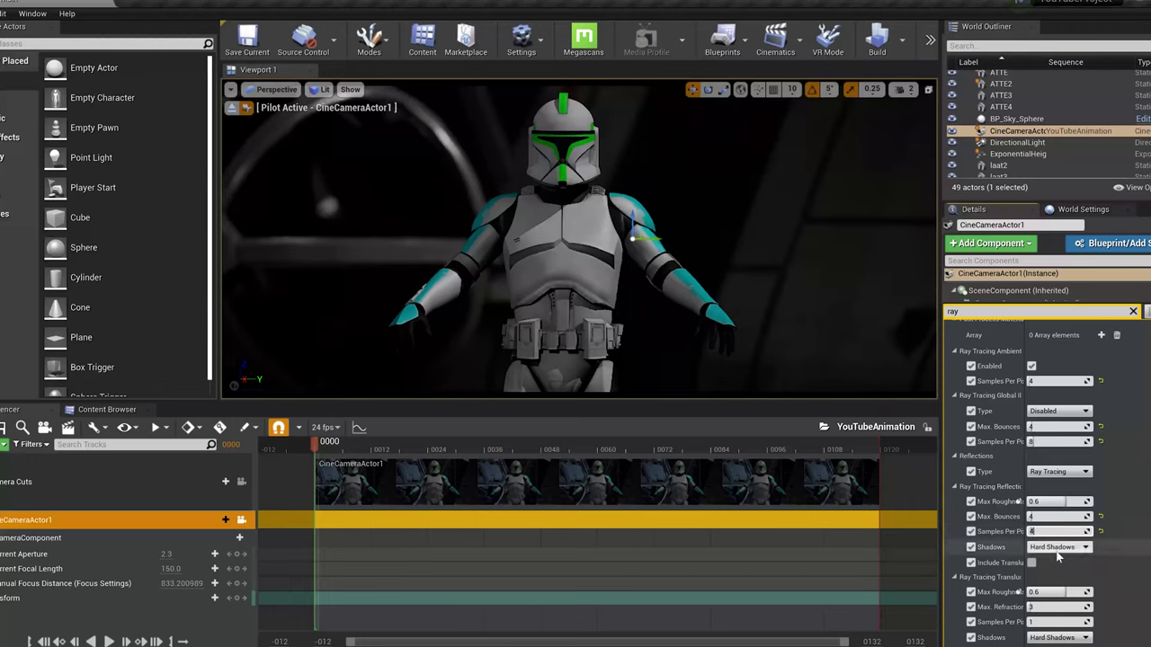
left_click(1050, 574)
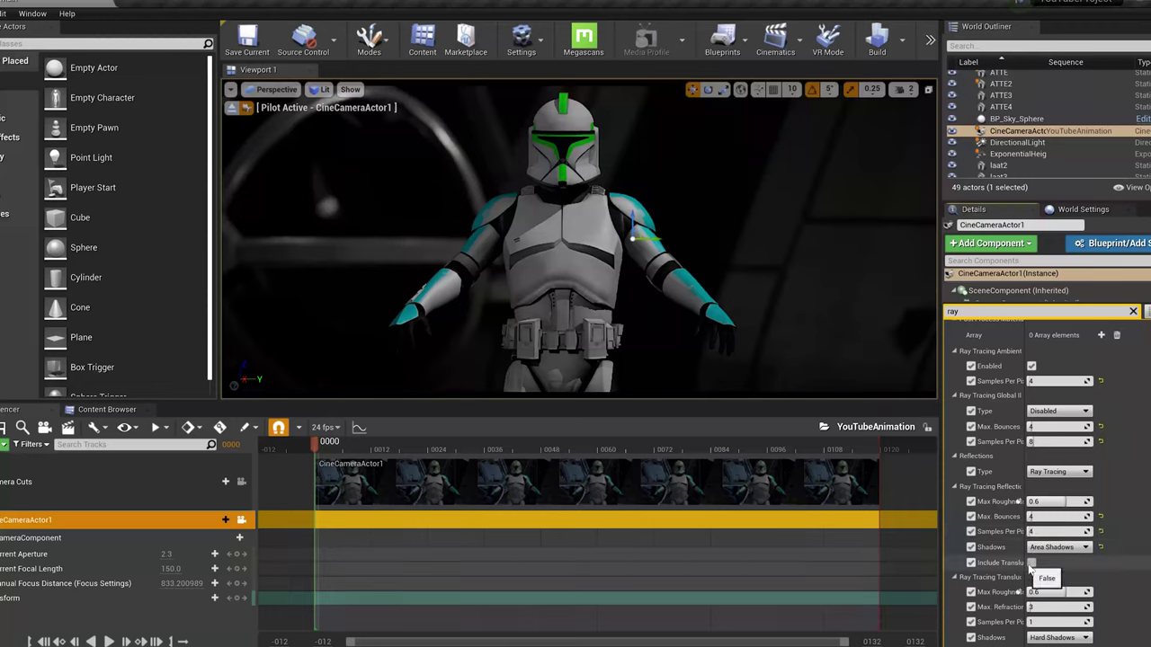
left_click(1031, 563)
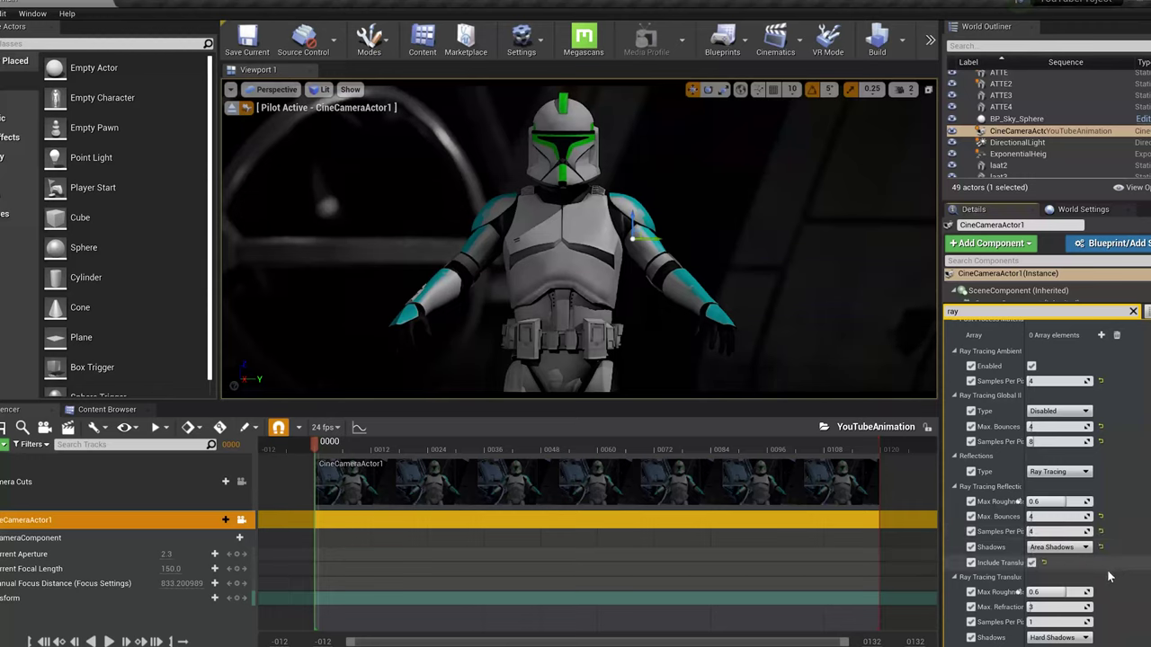
scroll(1031, 568, "down", 1)
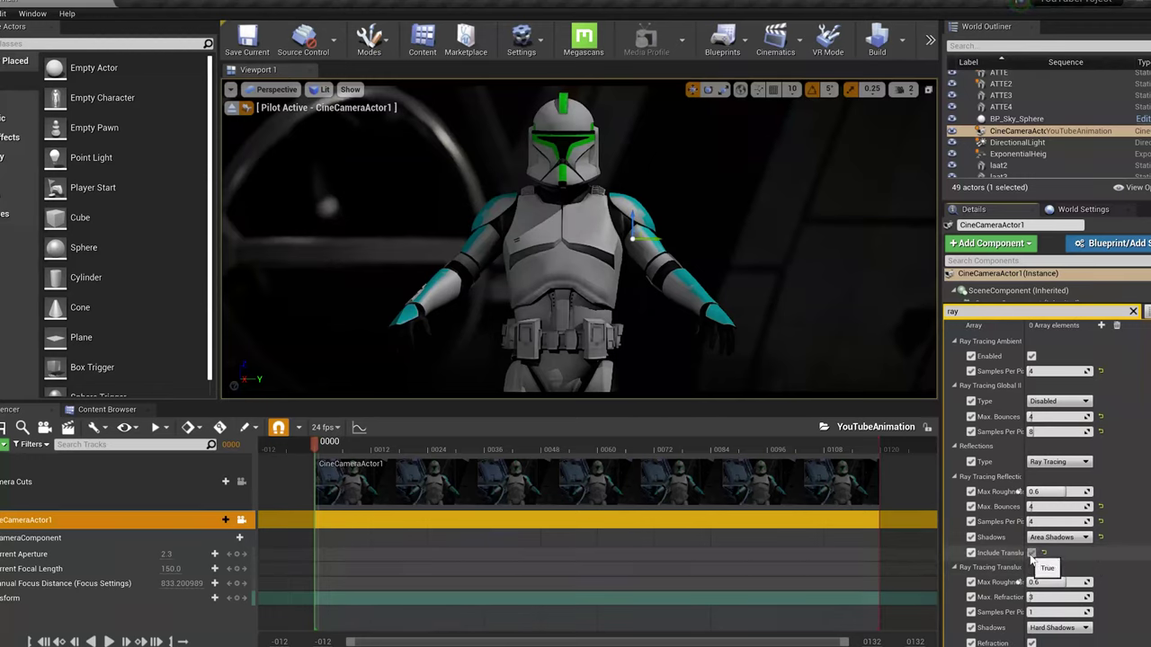
left_click(1031, 553)
left_click(1031, 553)
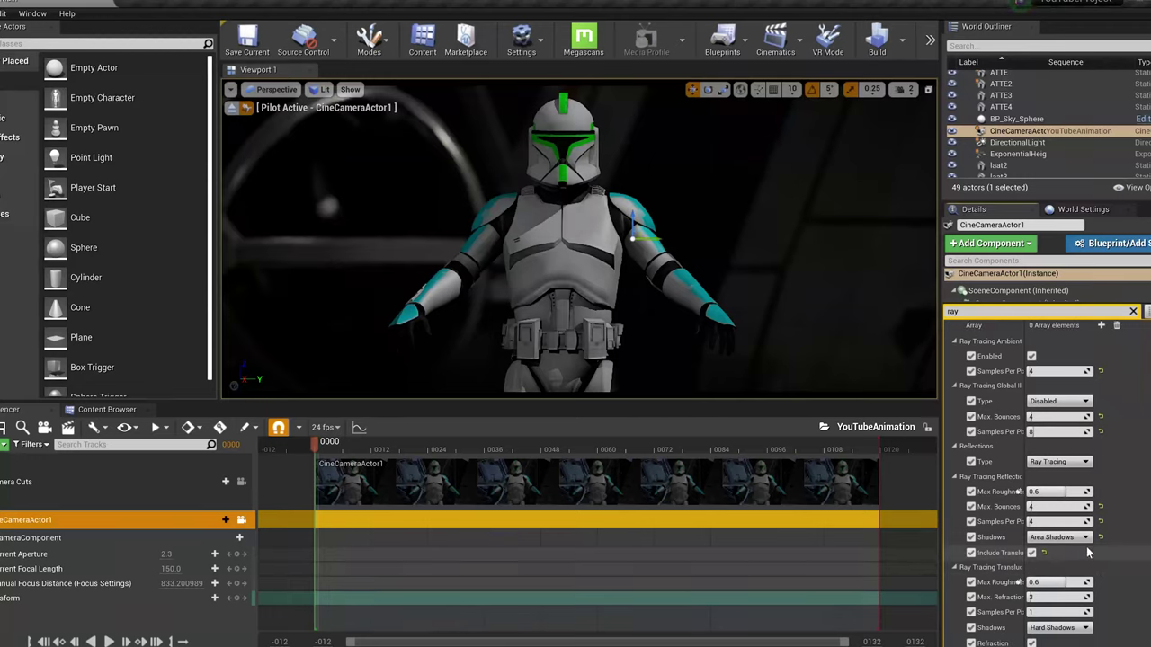
Step: Set translucency max refraction to 6 and samples per pixel to 4
left_click(1057, 597)
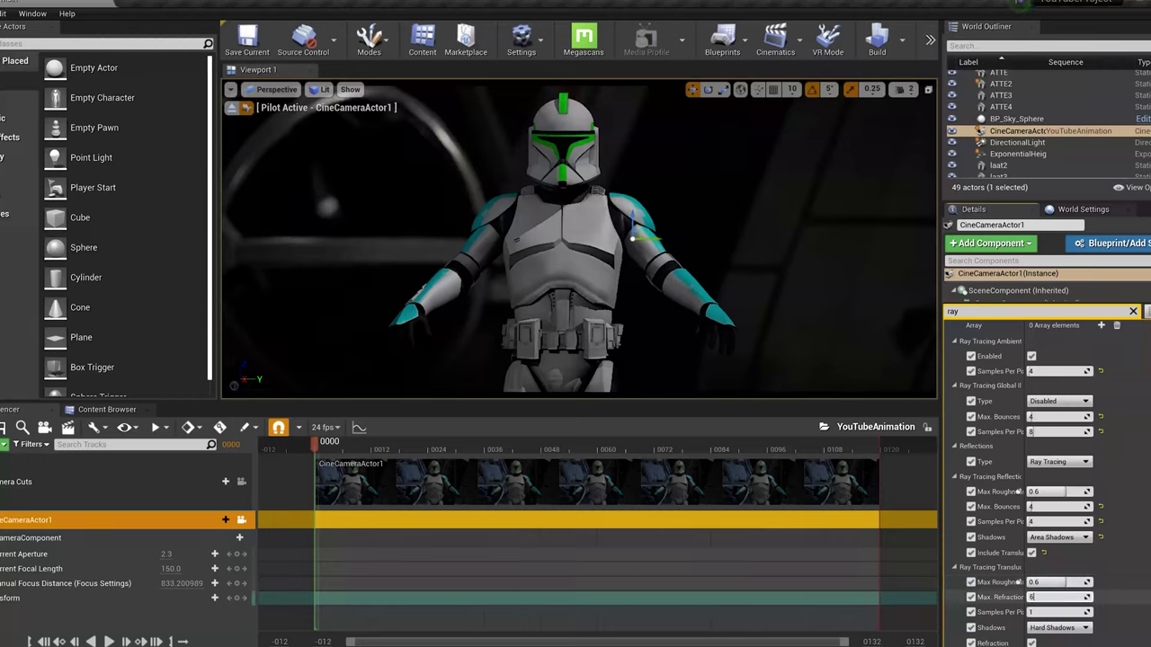
type("6")
key("Tab")
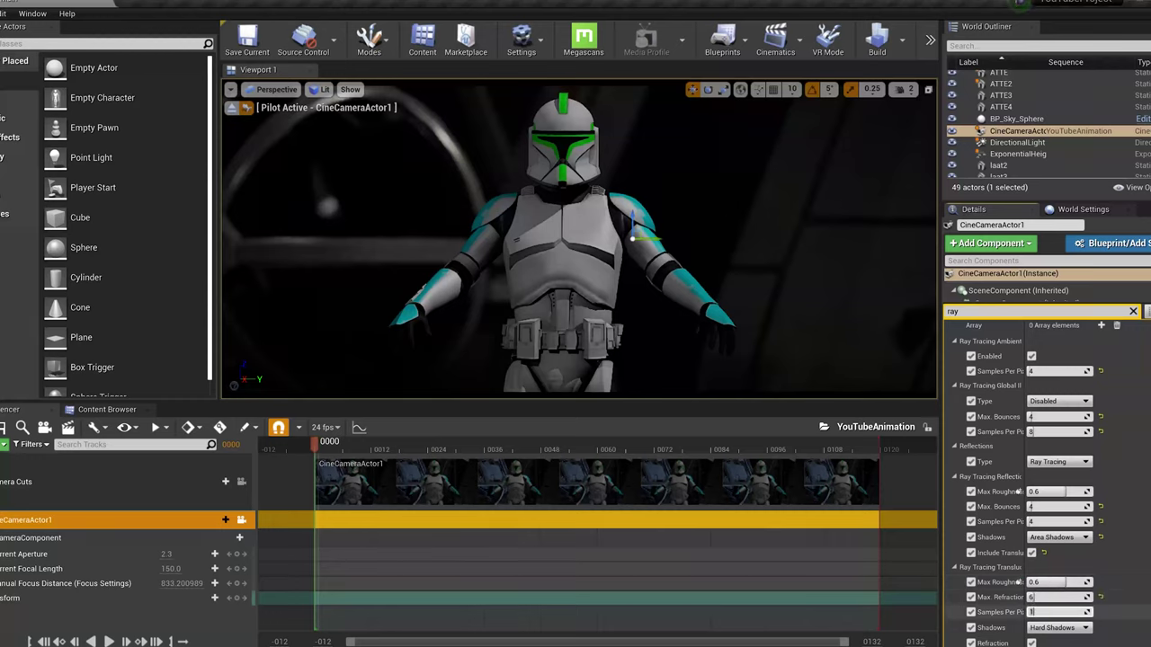
type("4")
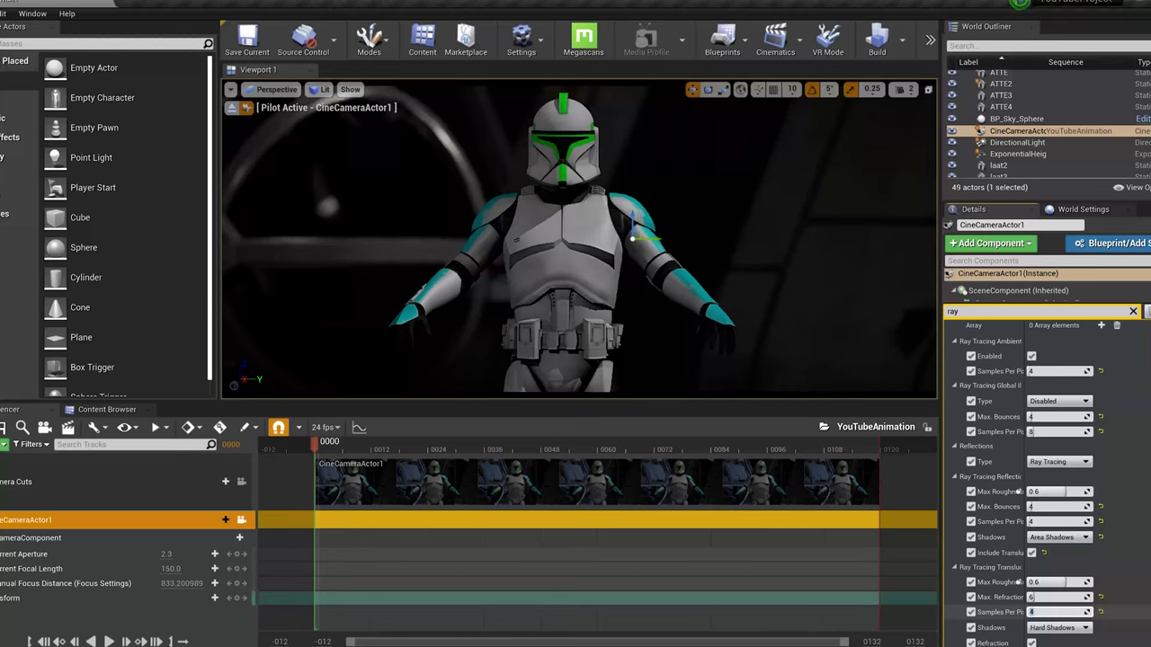
left_click(1059, 628)
Step: Switch the ray-traced translucency Shadows option from Hard Shadows to Area Shadows
left_click(1048, 616)
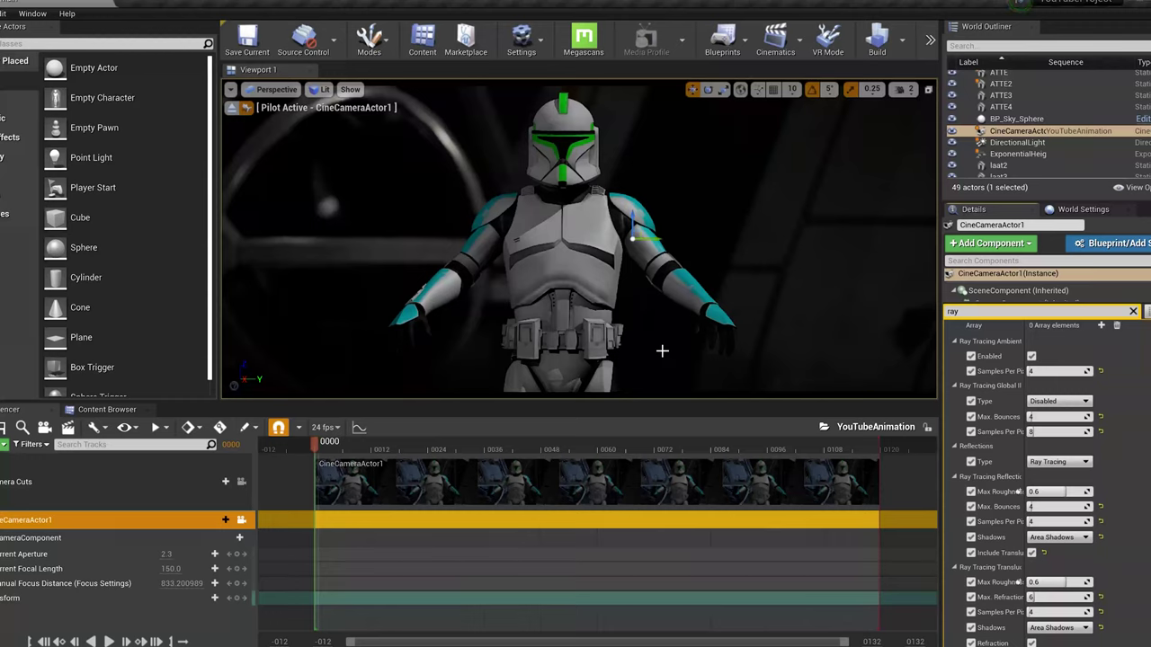
Step: Add the phase1_default_clone actor to the Sequencer
left_click(1133, 311)
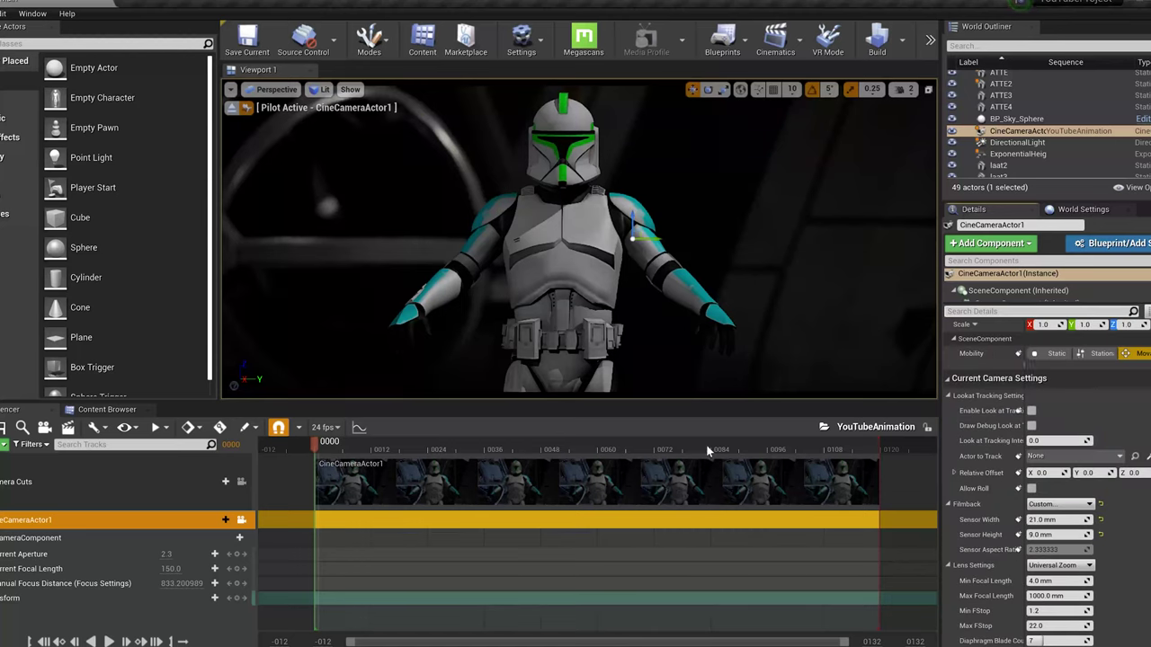
left_click(575, 360)
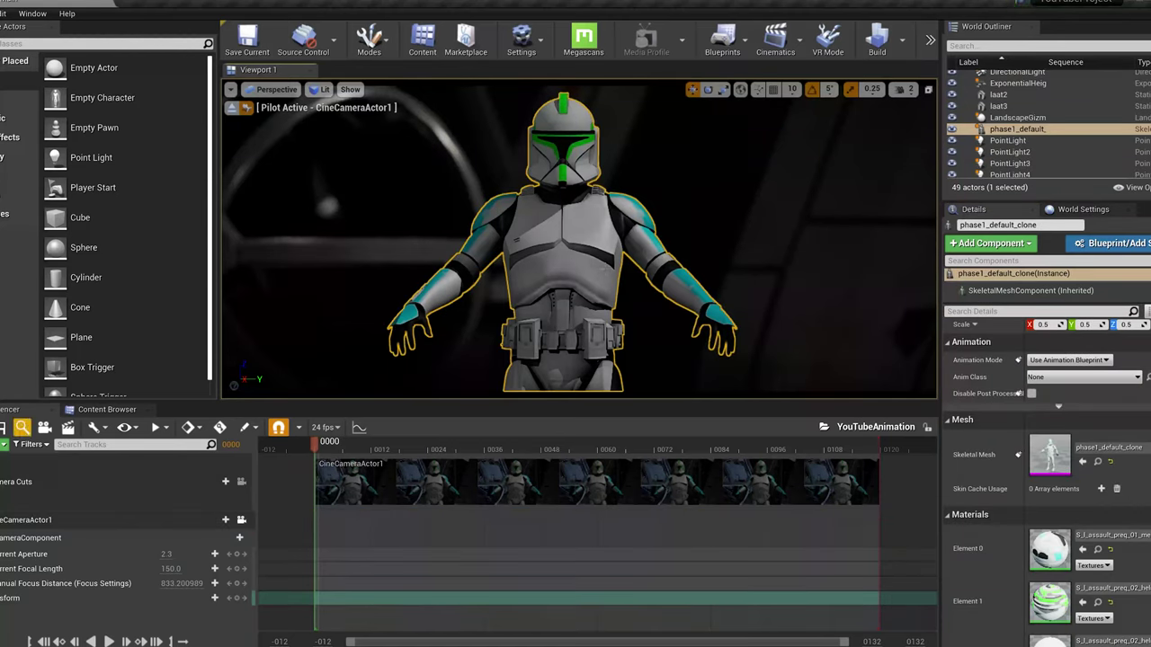
left_click(4, 445)
mouse_move(90, 457)
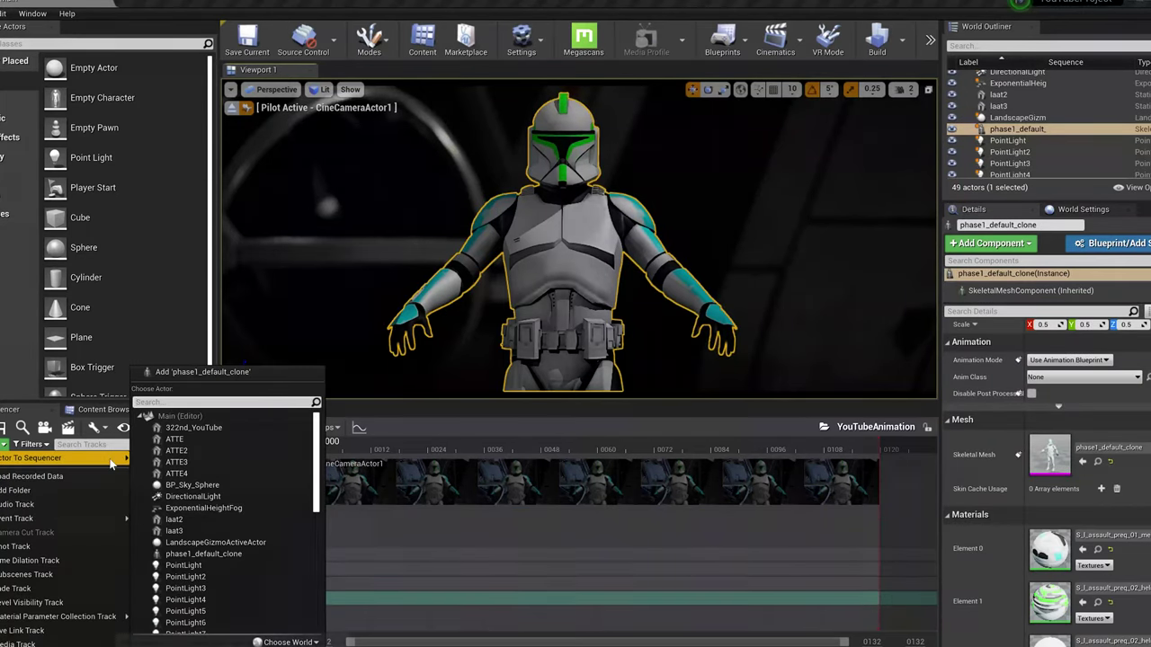
left_click(217, 380)
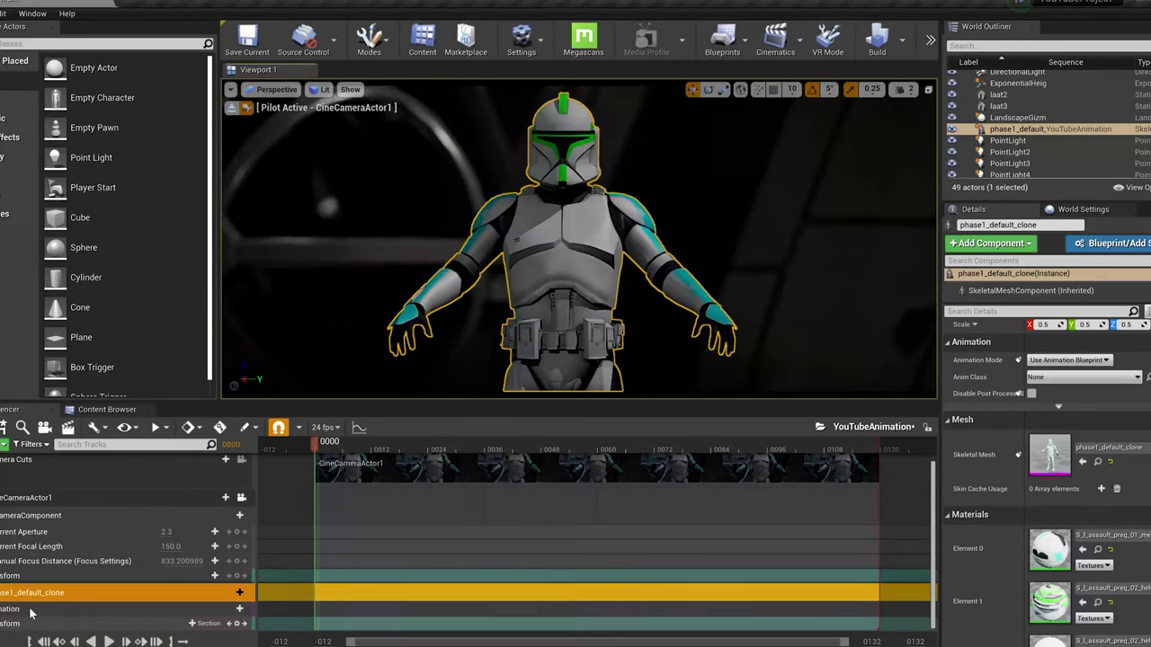
left_click(5, 444)
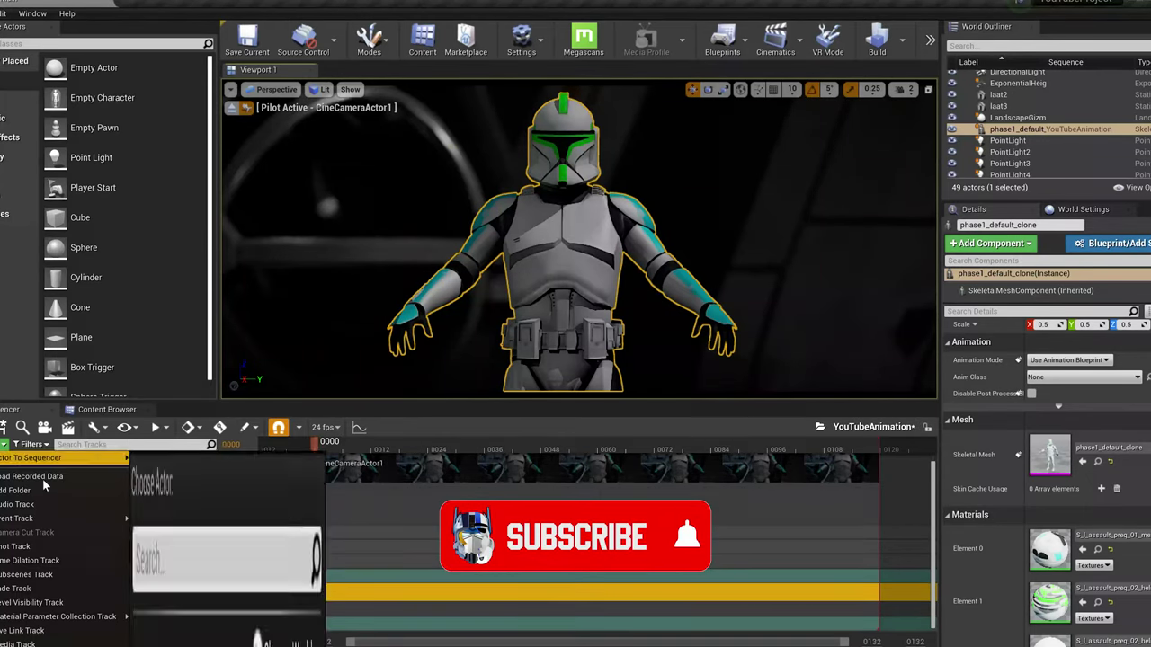
left_click(574, 291)
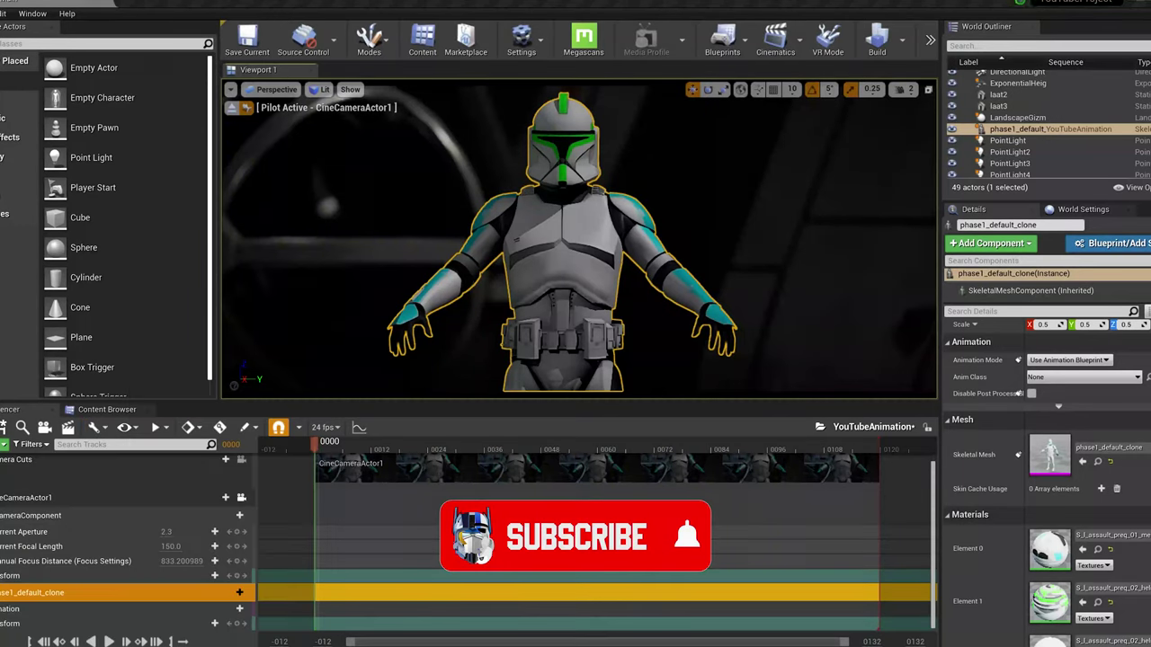
Step: Assign YouTubeMOCAP_Anim to the clone's animation track and scrub to preview it
mouse_move(237, 616)
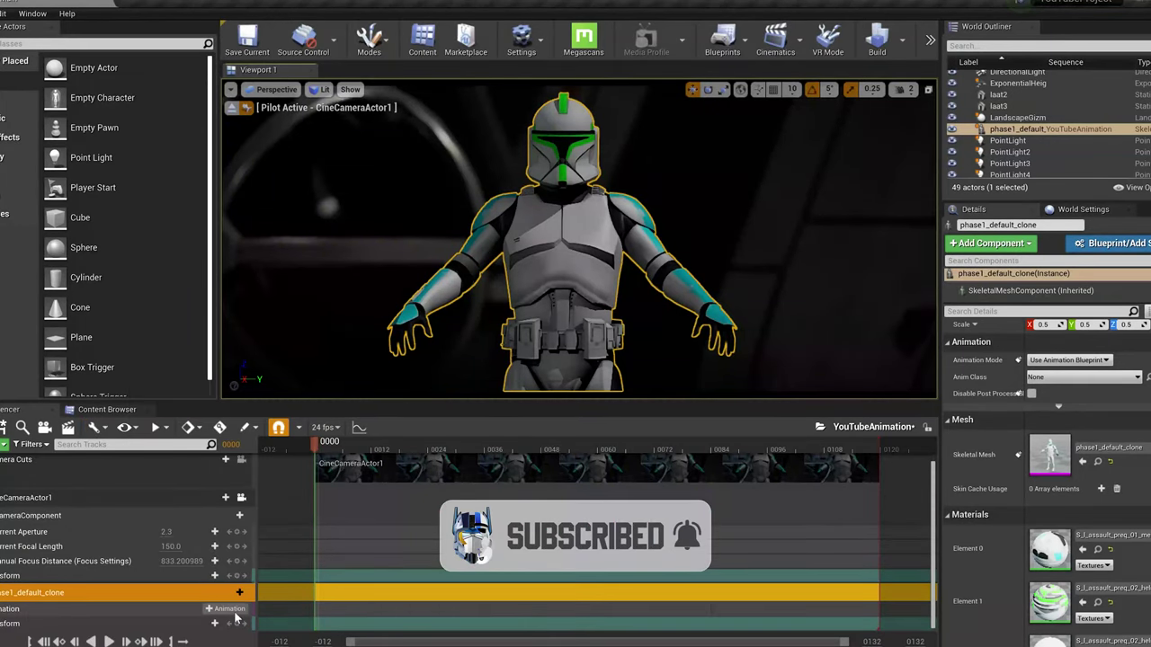
left_click(236, 593)
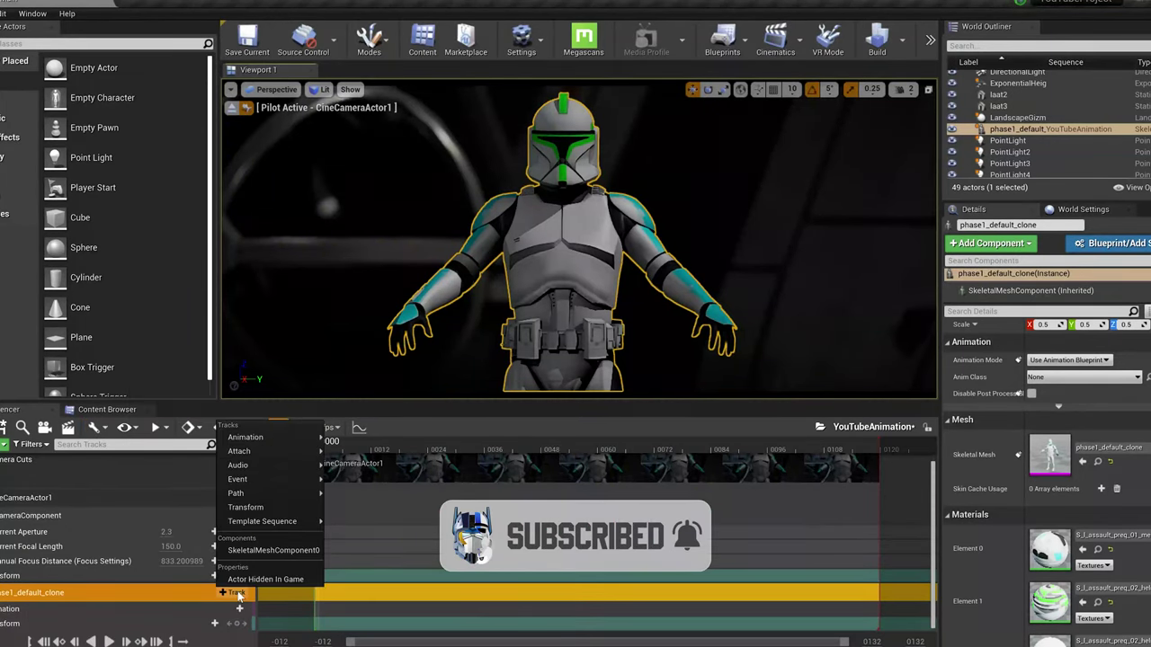
mouse_move(263, 441)
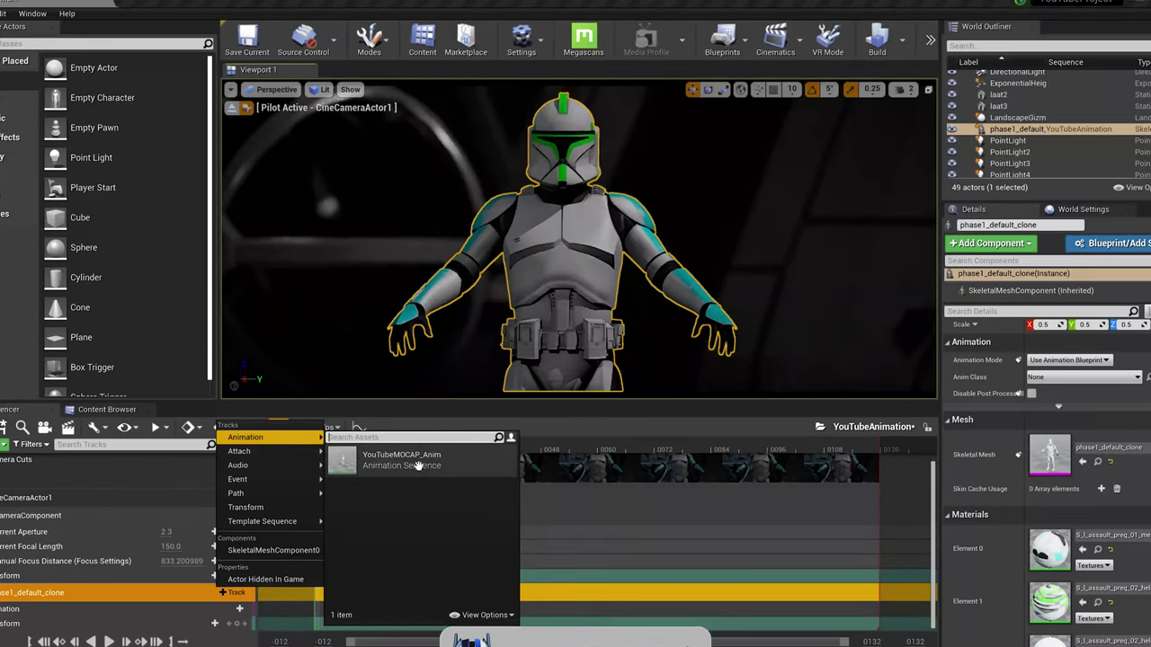
left_click(6, 611)
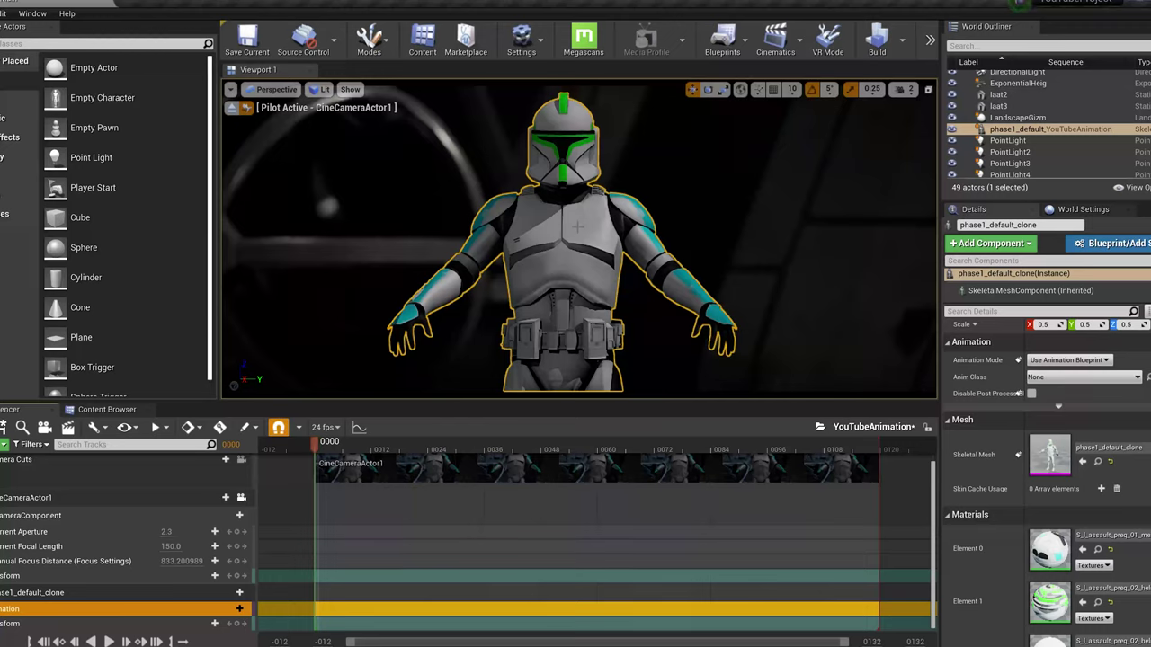
left_click(225, 608)
left_click(280, 438)
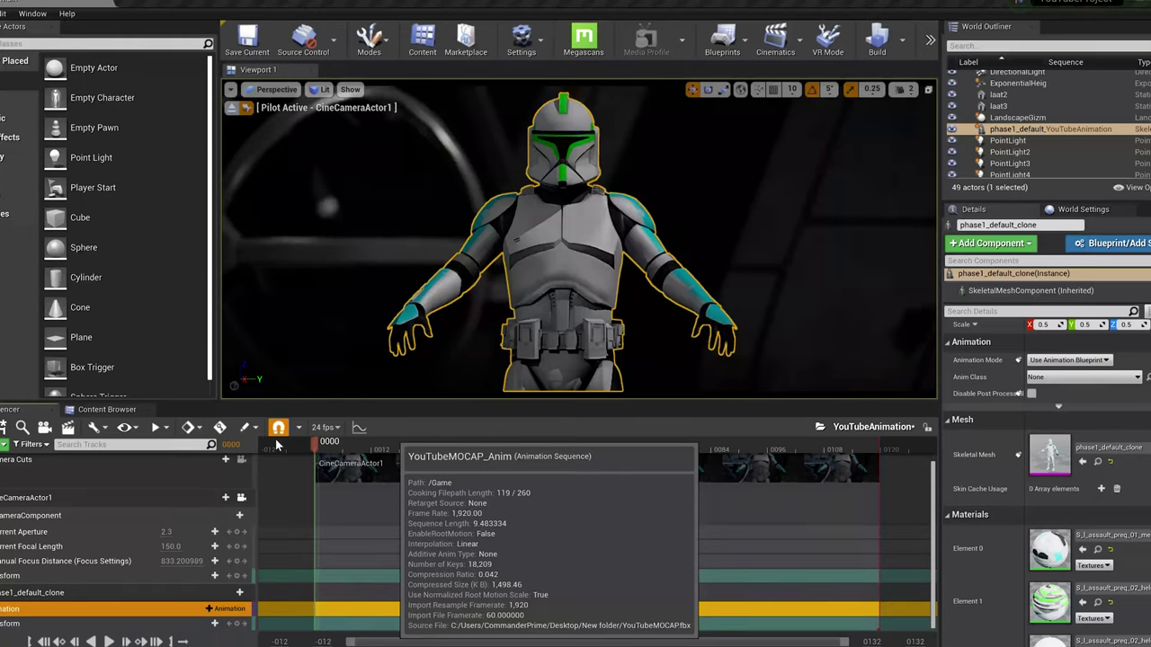
left_click_drag(326, 450, 627, 447)
mouse_move(684, 473)
left_mouse_down()
mouse_move(777, 476)
mouse_move(452, 479)
left_mouse_up()
Step: Nudge the clone trooper slightly sideways along Location Y
left_click(36, 592)
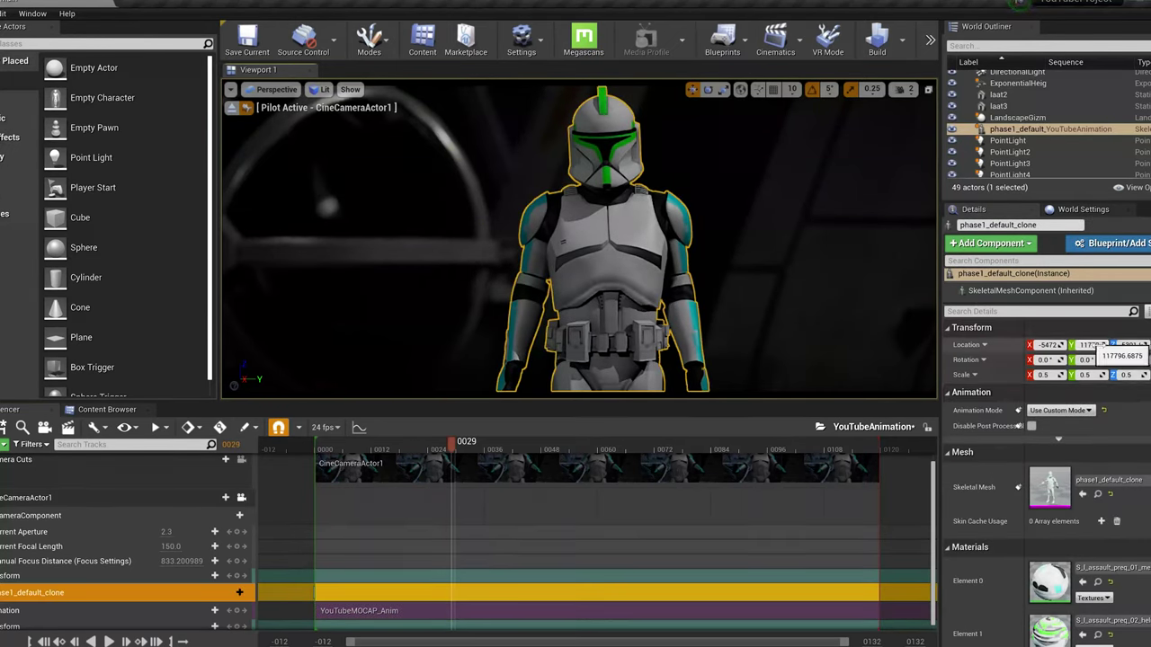
mouse_move(1090, 345)
left_mouse_down()
mouse_move(1118, 345)
mouse_move(1090, 346)
left_mouse_up()
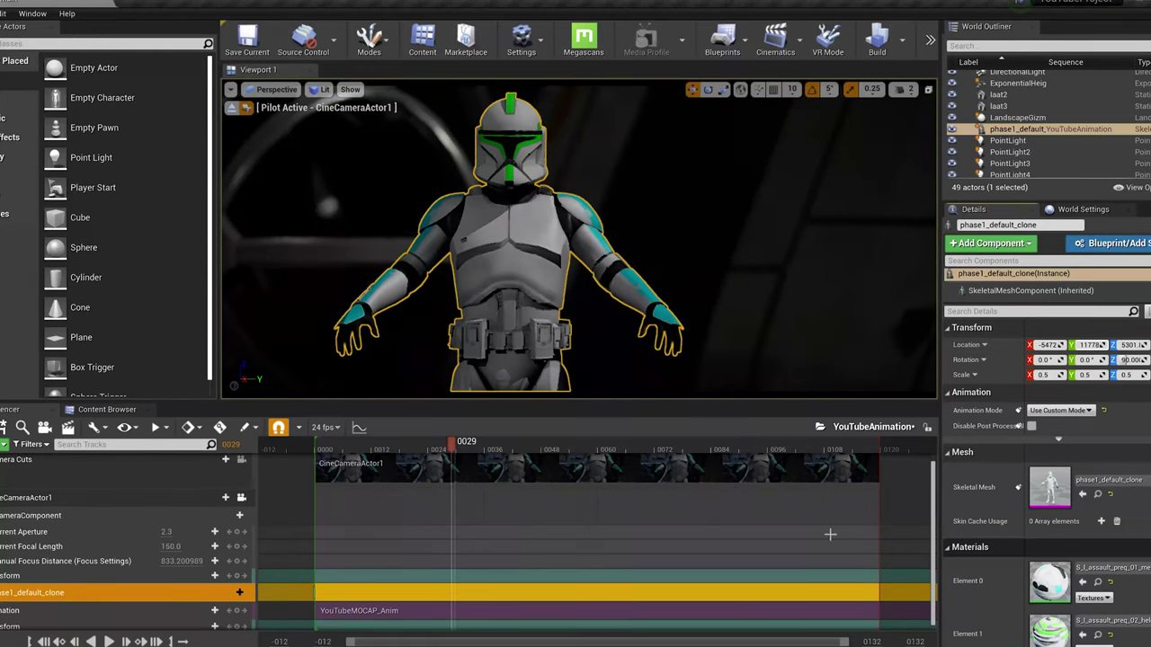
scroll(1005, 526, "down", 2)
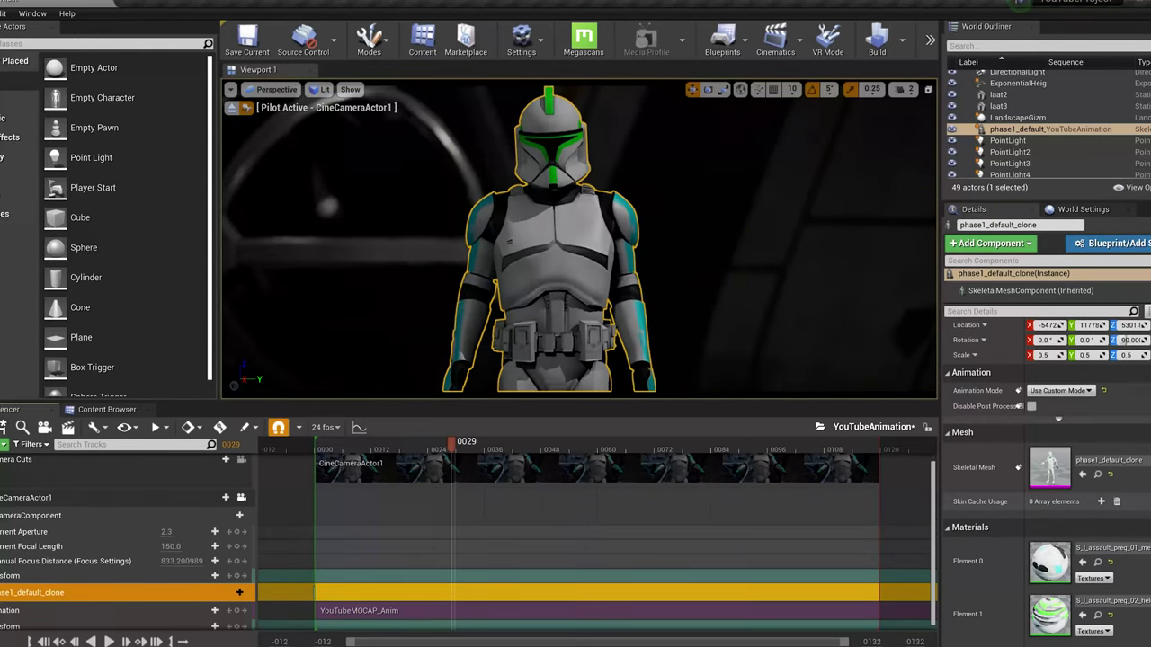
Step: Toggle the cine camera's Draw Debug Focus Plane on and back off
left_click(674, 497)
scroll(1052, 580, "down", 3)
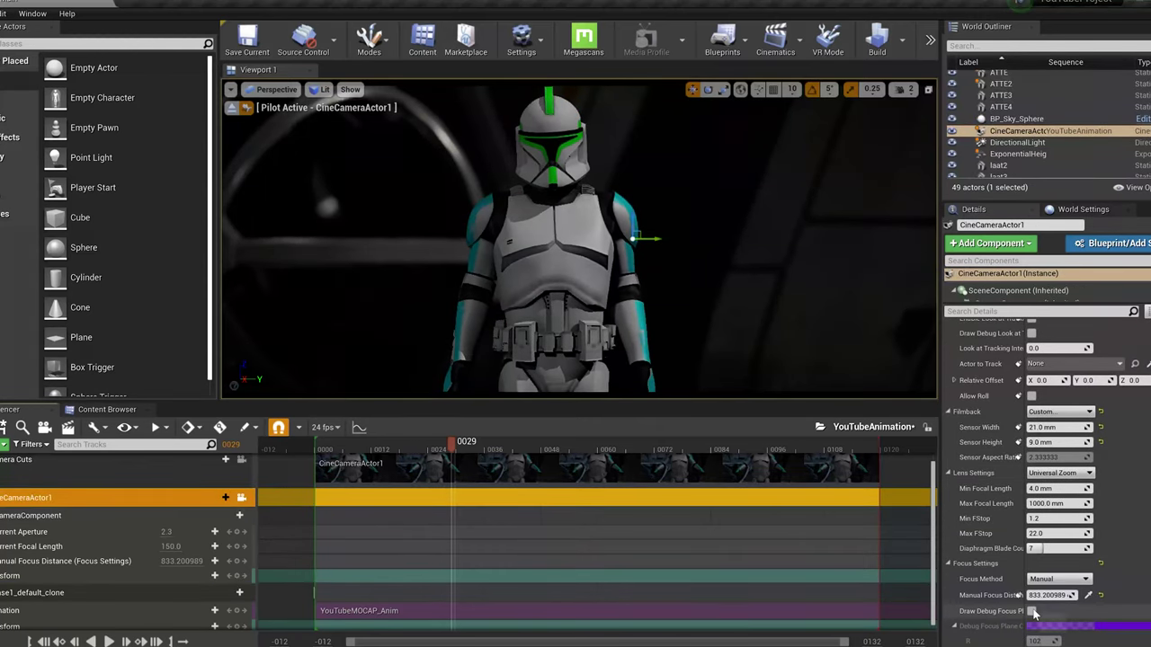
left_click(1031, 611)
left_click(1031, 611)
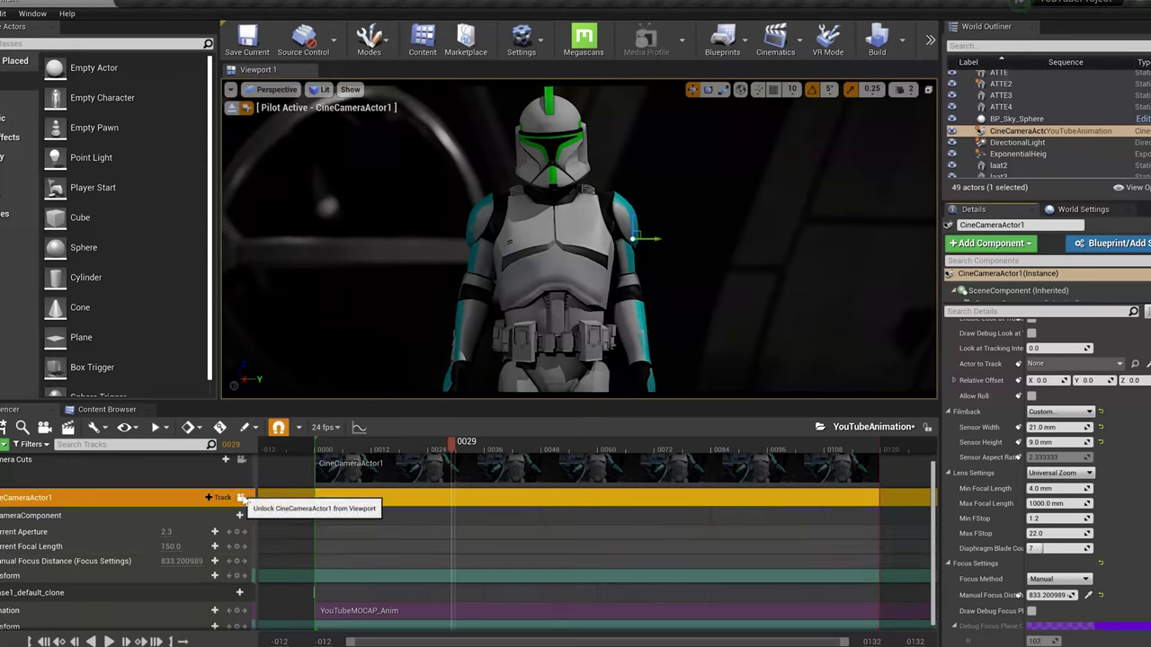
Step: Extend the playback end marker to frame 0176 and delete the existing camera cut
key("j")
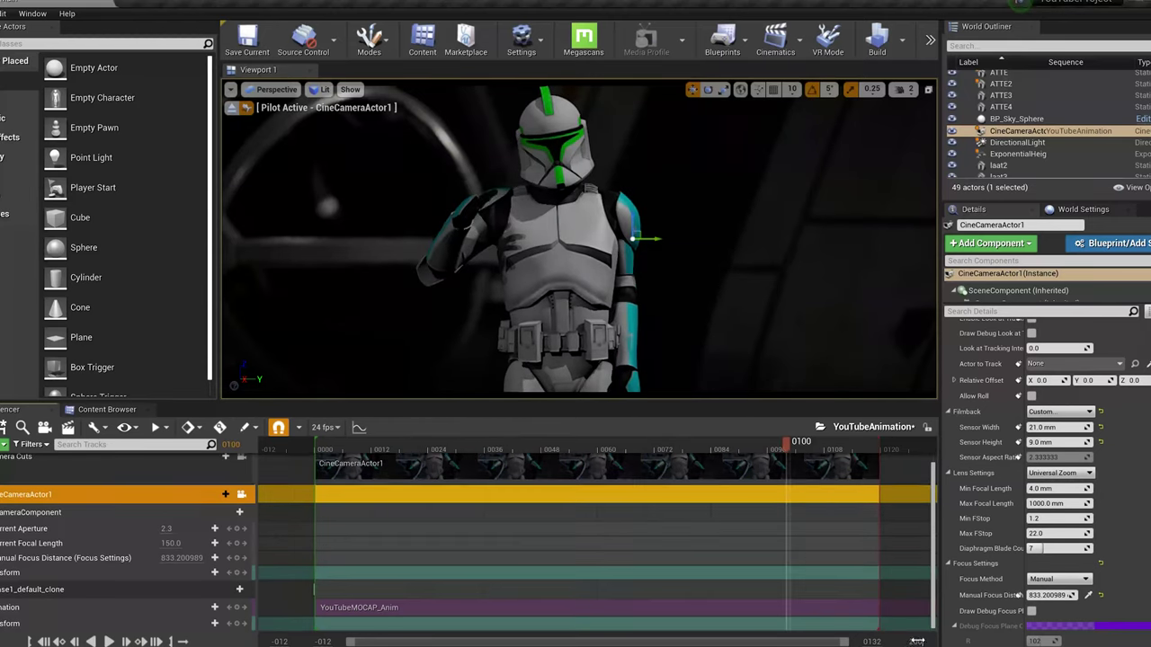
left_click_drag(915, 641, 926, 641)
left_click_drag(688, 643, 846, 644)
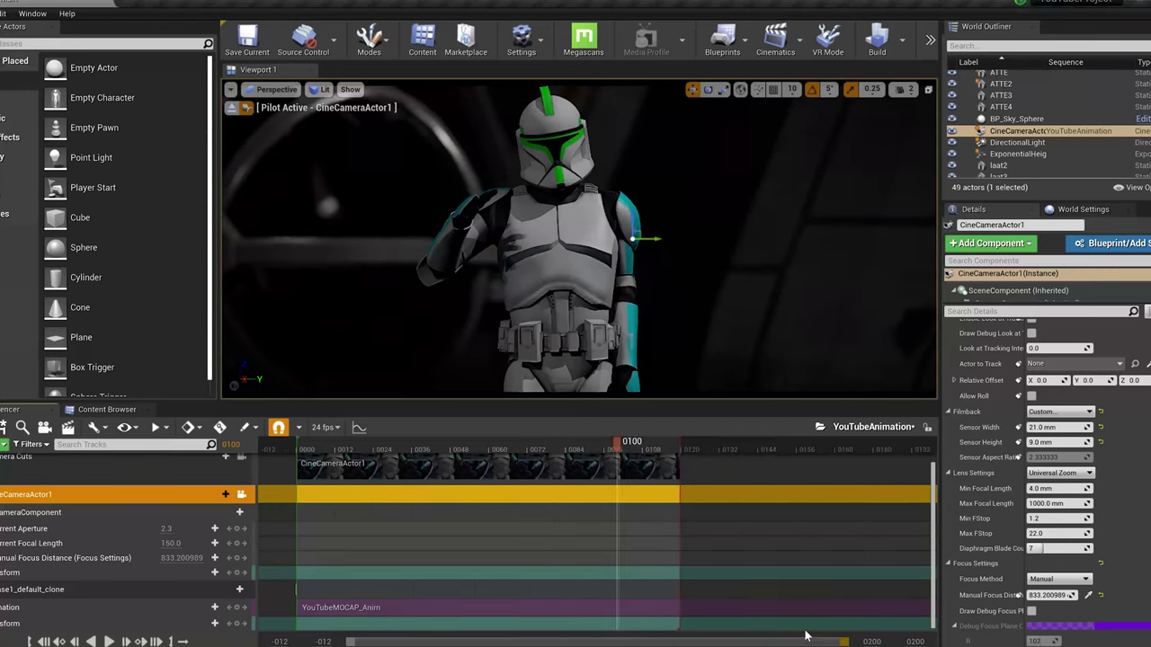
left_click_drag(632, 447, 862, 462)
left_click_drag(683, 456, 873, 454)
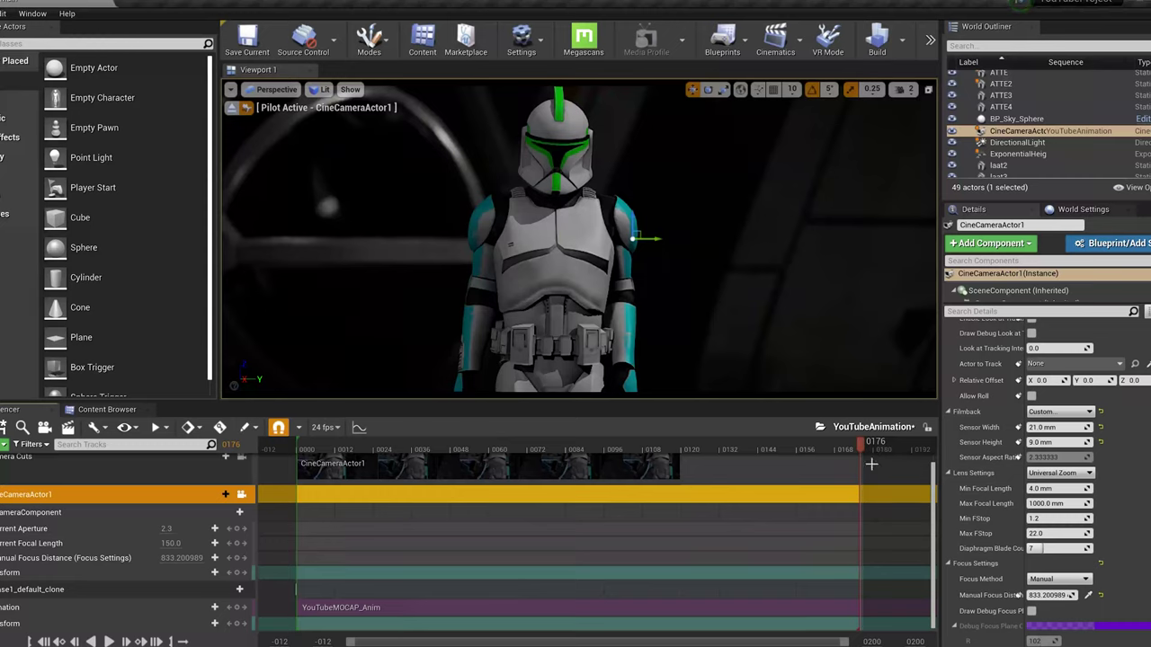
left_click(337, 501)
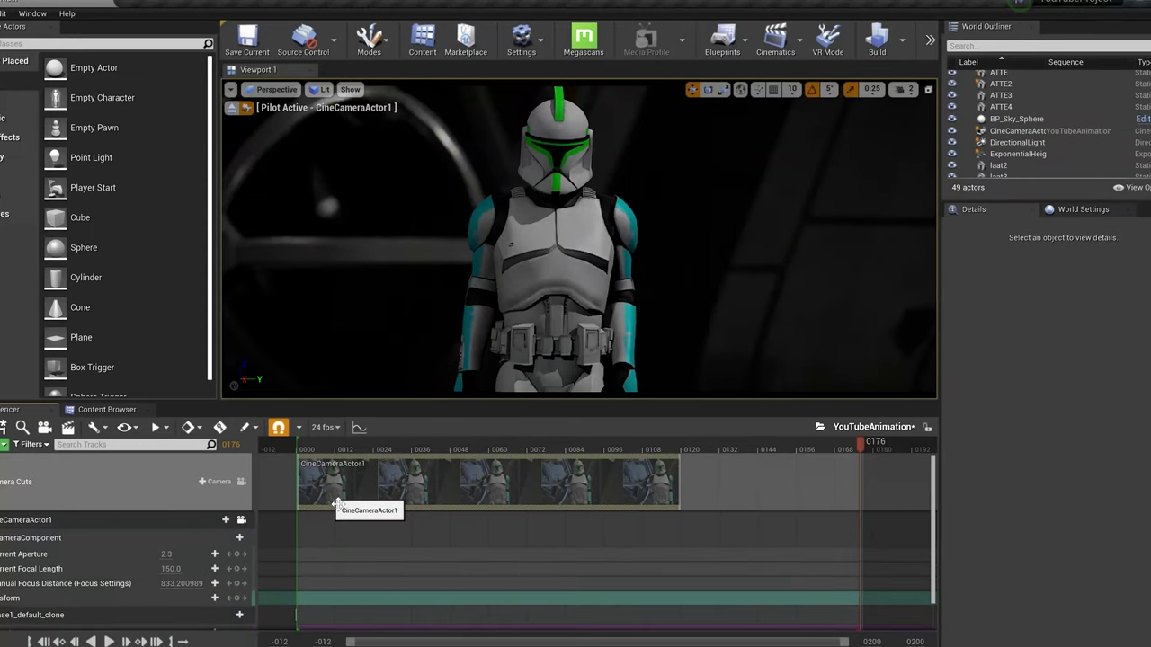
key("Delete")
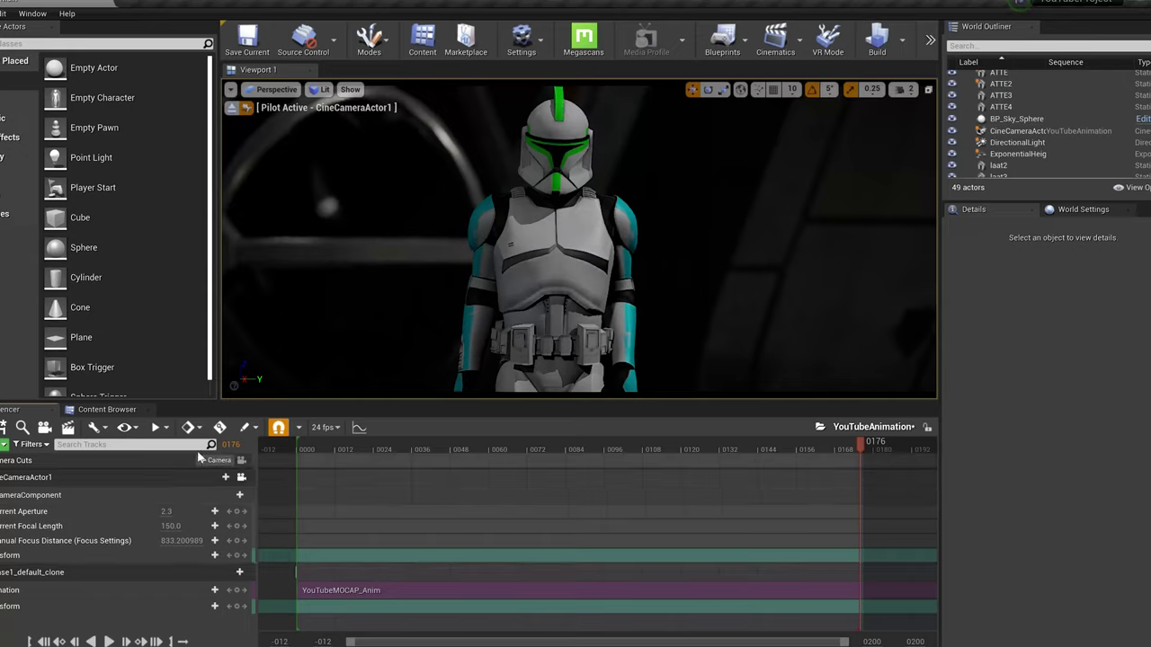
Step: Add a CineCameraActor1 camera cut and stretch it from frame 0000 to 0176
left_click(208, 460)
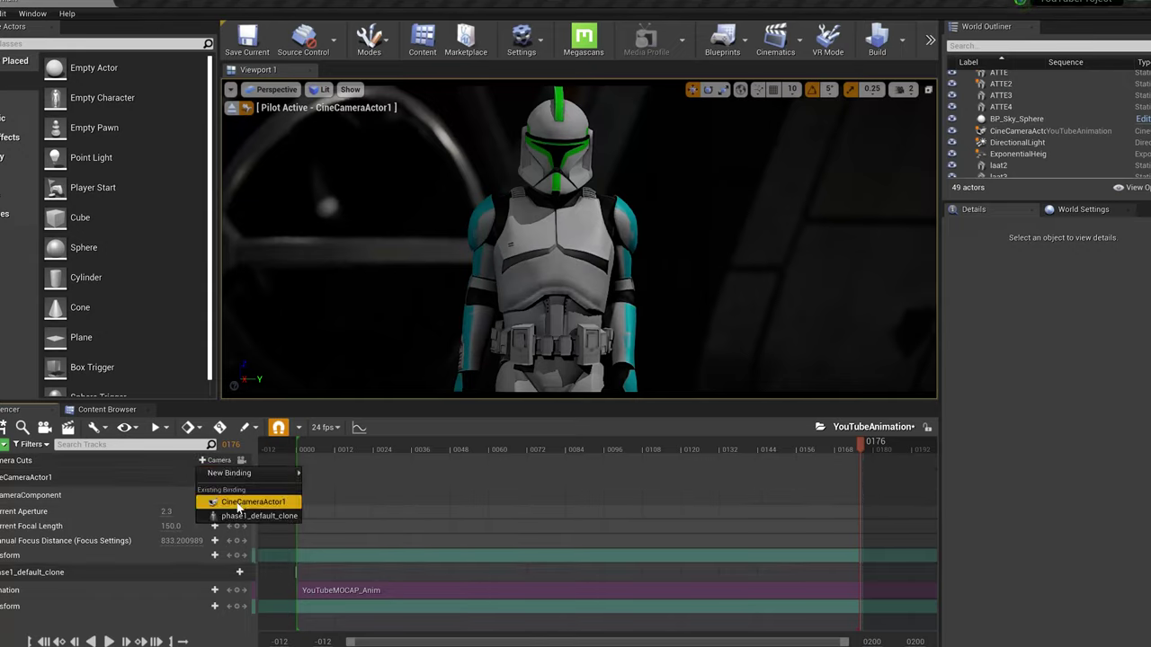
left_click(239, 503)
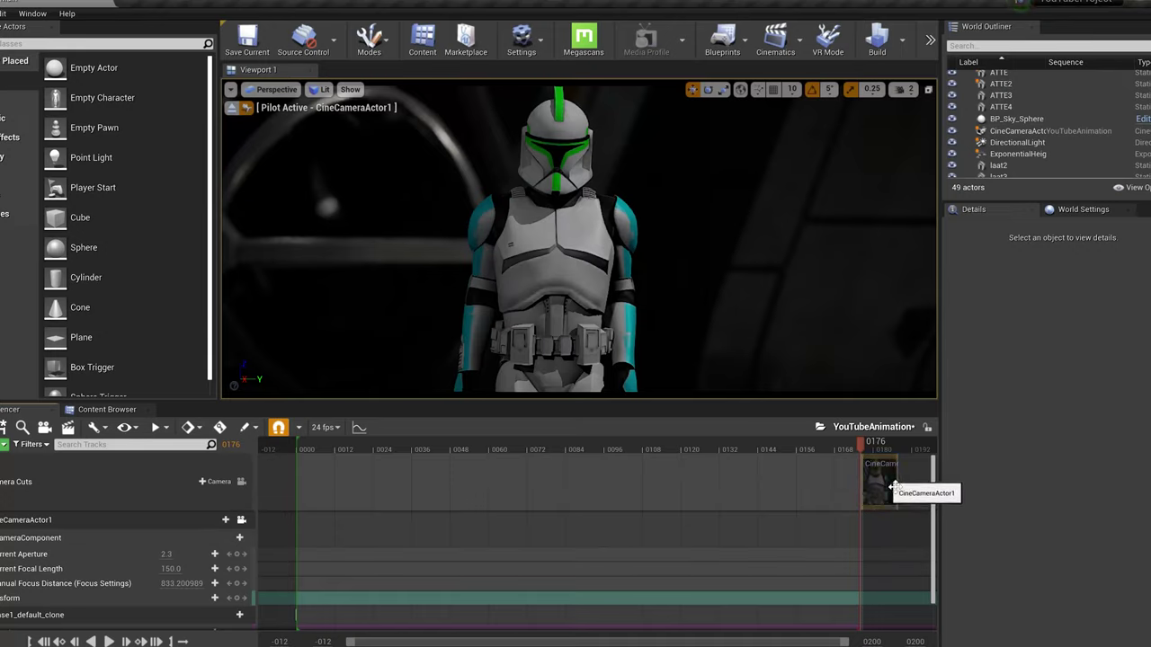
left_click_drag(873, 483, 310, 469)
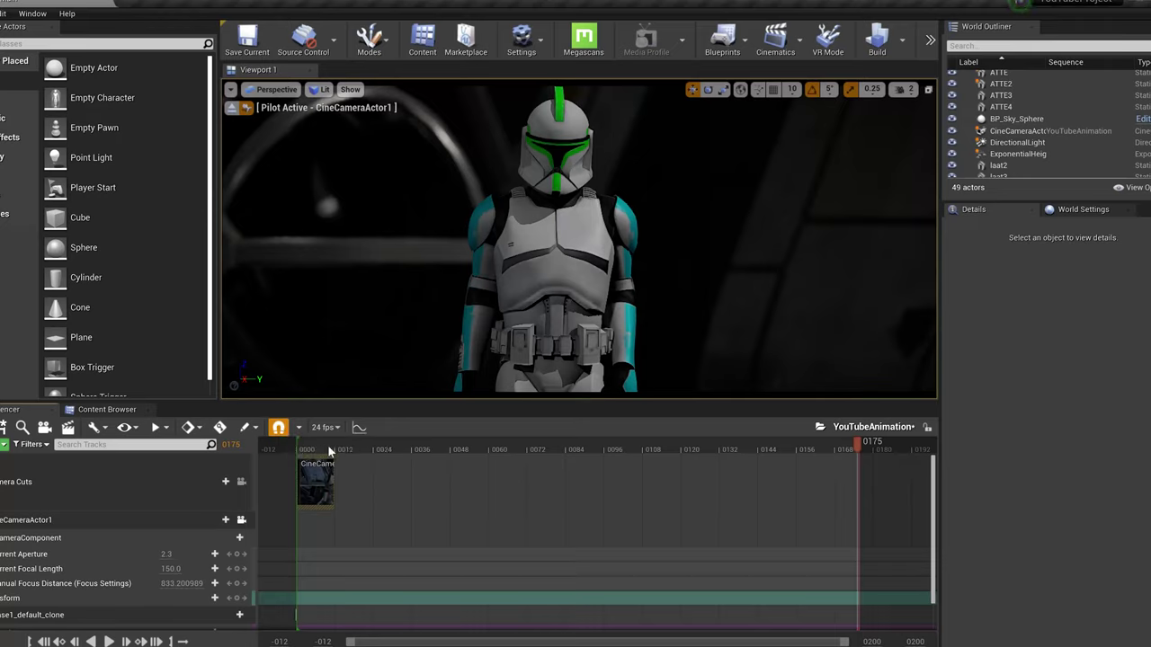
left_click_drag(335, 485, 873, 500)
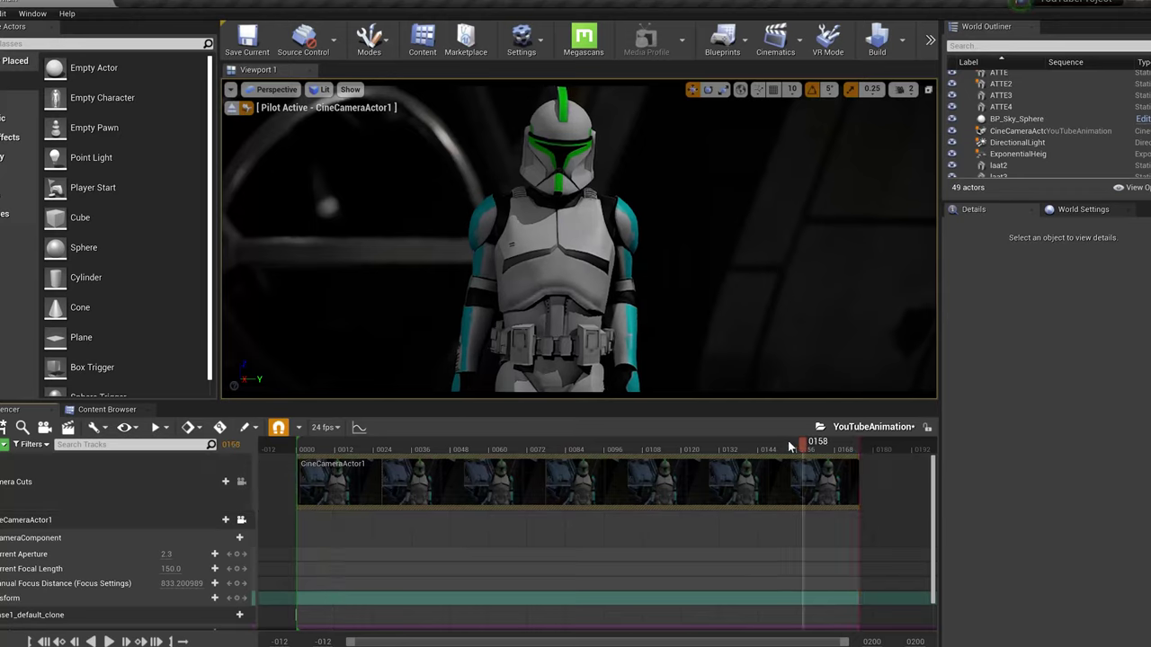
left_click_drag(773, 449, 355, 449)
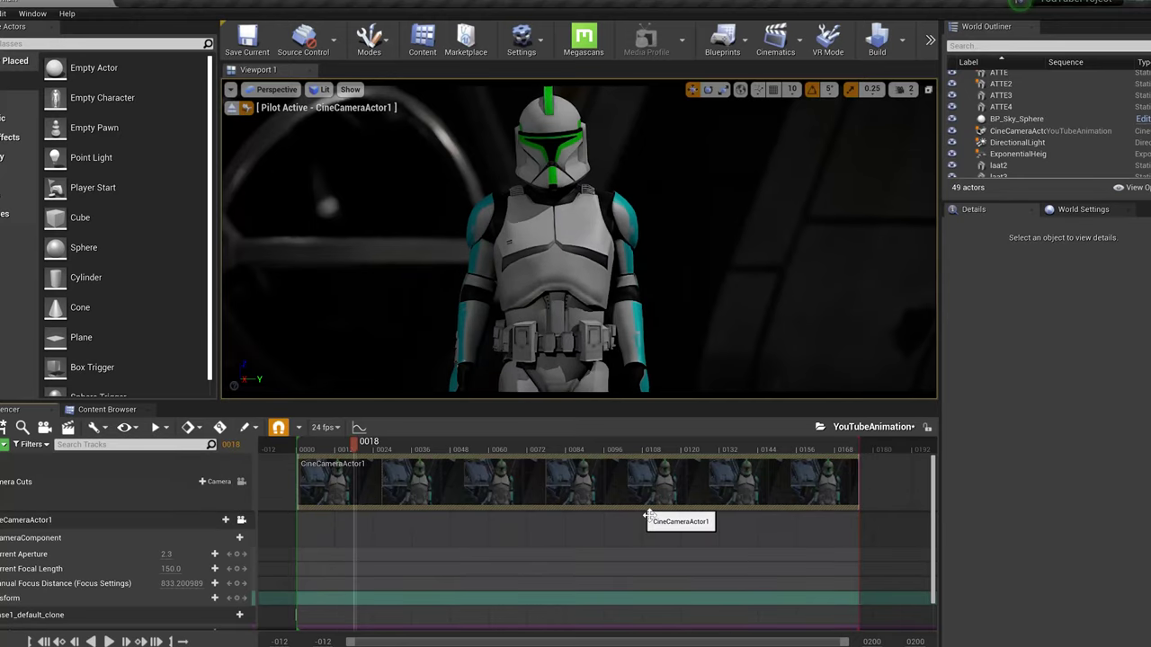
left_click_drag(649, 515, 318, 542)
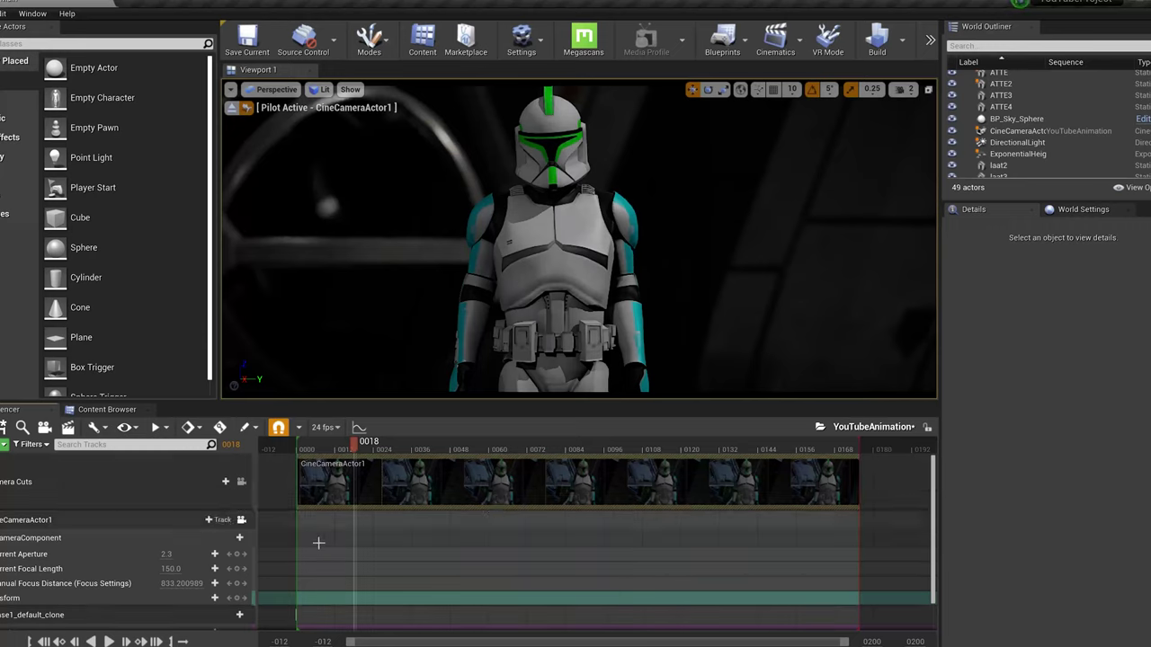
Step: Toggle piloting CineCameraActor1 off, then select the cine camera in the free view
left_click(240, 523)
left_click(241, 521)
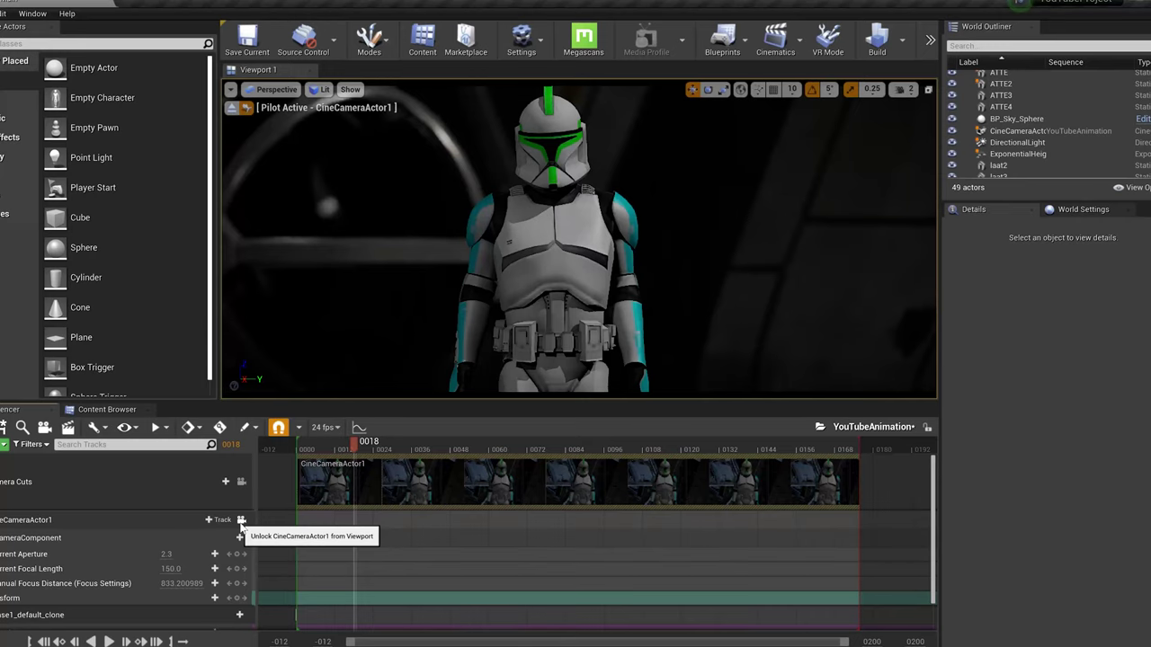
left_click(241, 524)
right_click_drag(489, 225, 529, 244)
left_click(528, 244)
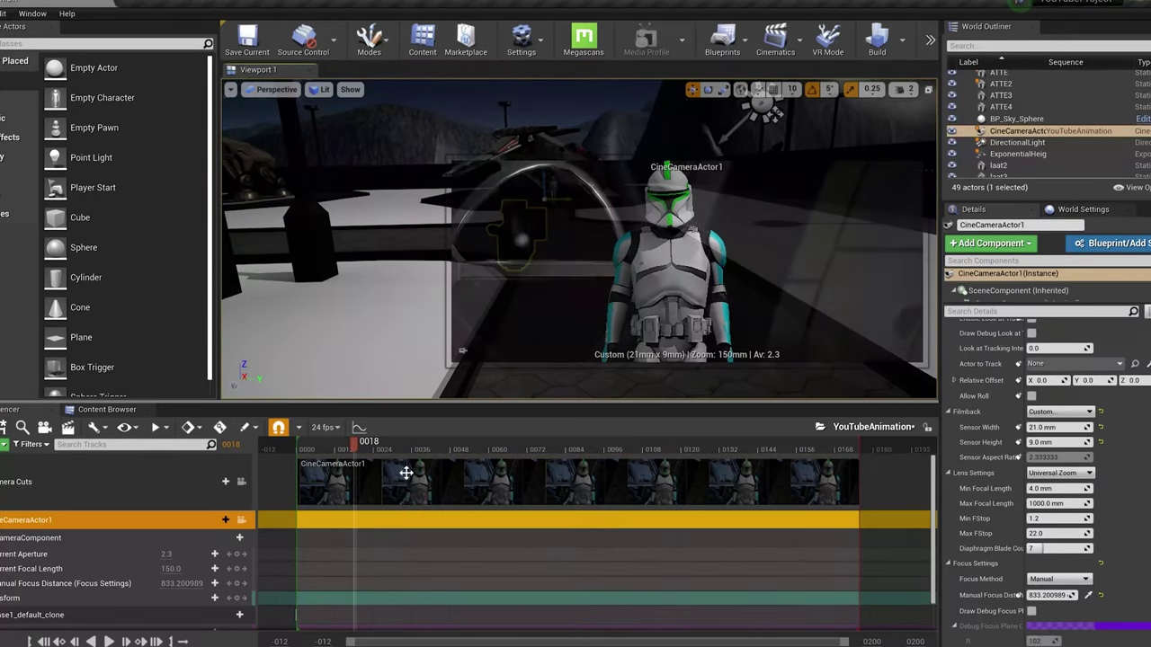
Step: Drag the camera cut's start to frame 0007 and step frames around it
left_click_drag(334, 450, 322, 449)
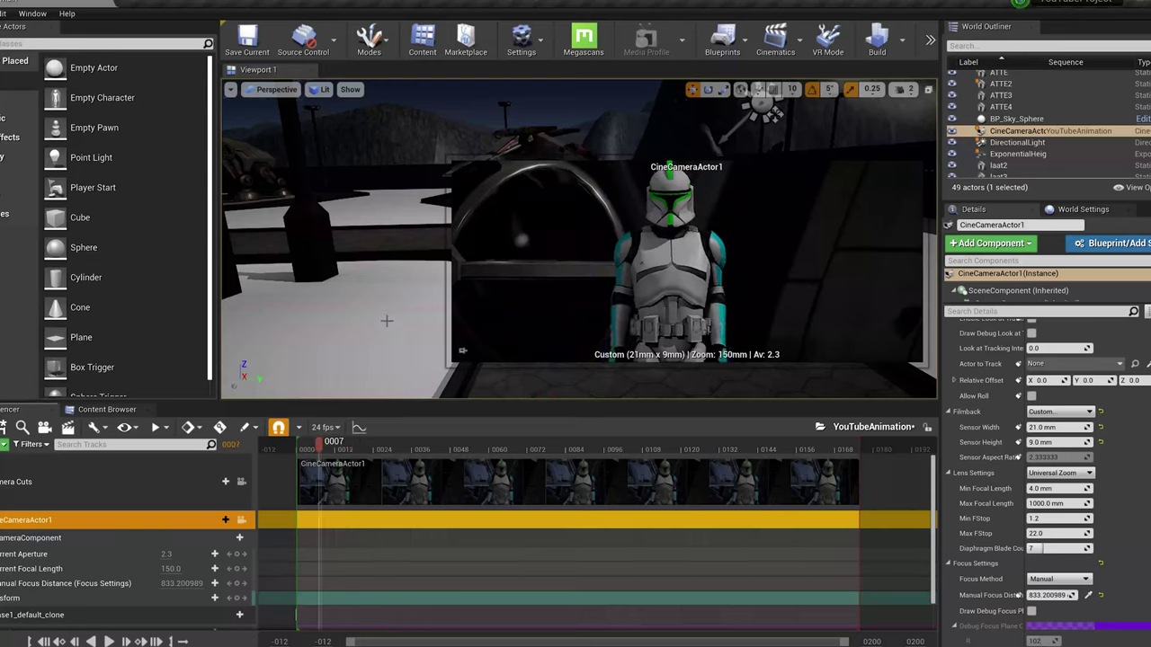
scroll(237, 575, "down", 1)
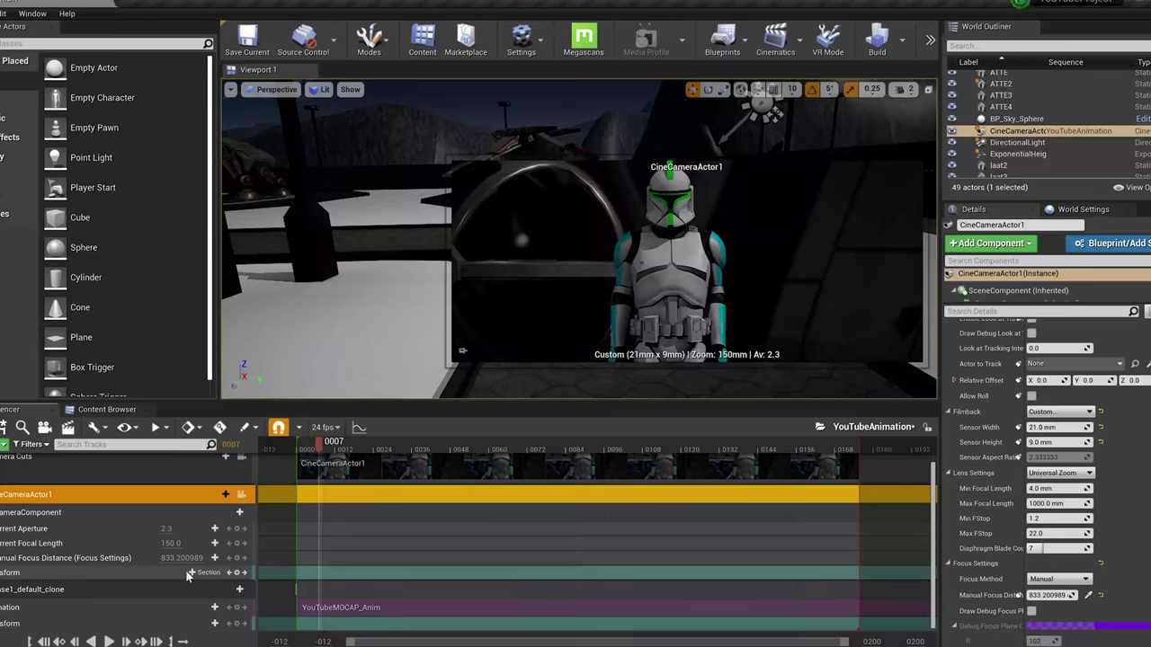
left_click(236, 572)
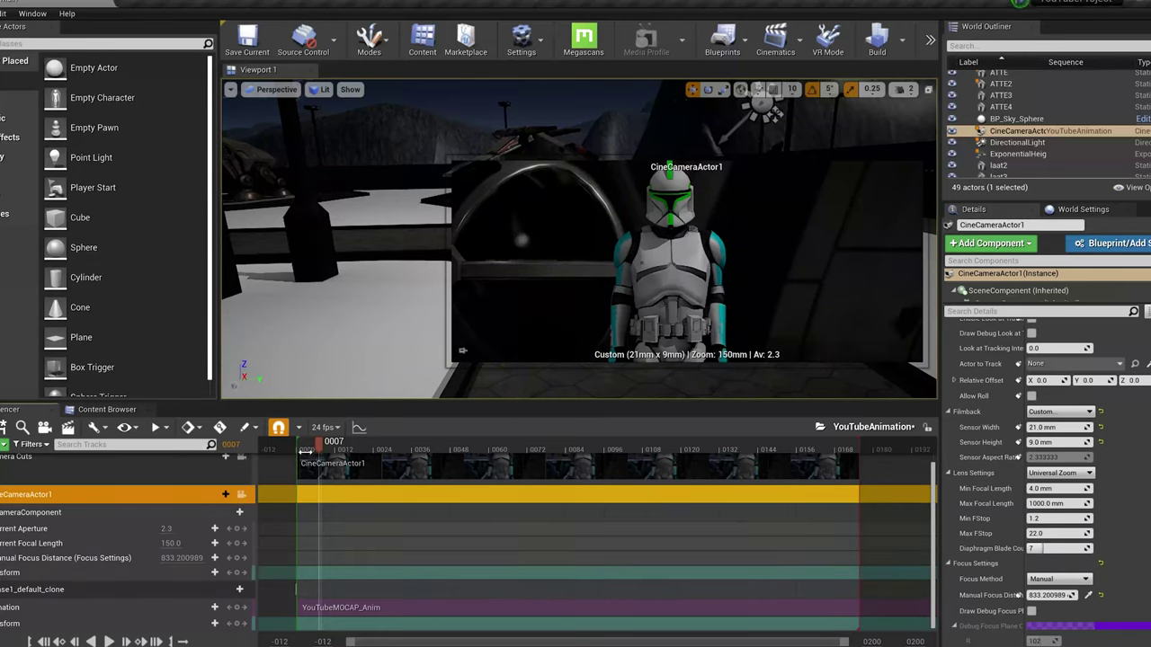
mouse_move(306, 452)
left_mouse_down()
mouse_move(327, 452)
mouse_move(310, 447)
left_mouse_up()
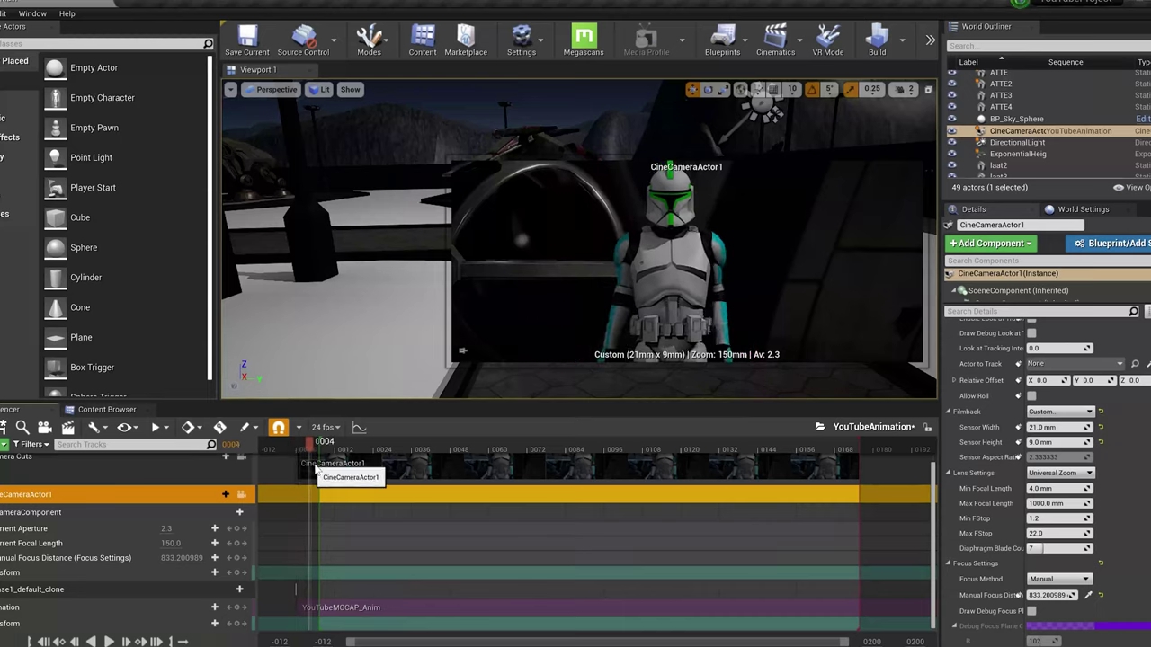
key("Left")
key("Left")
key("Left")
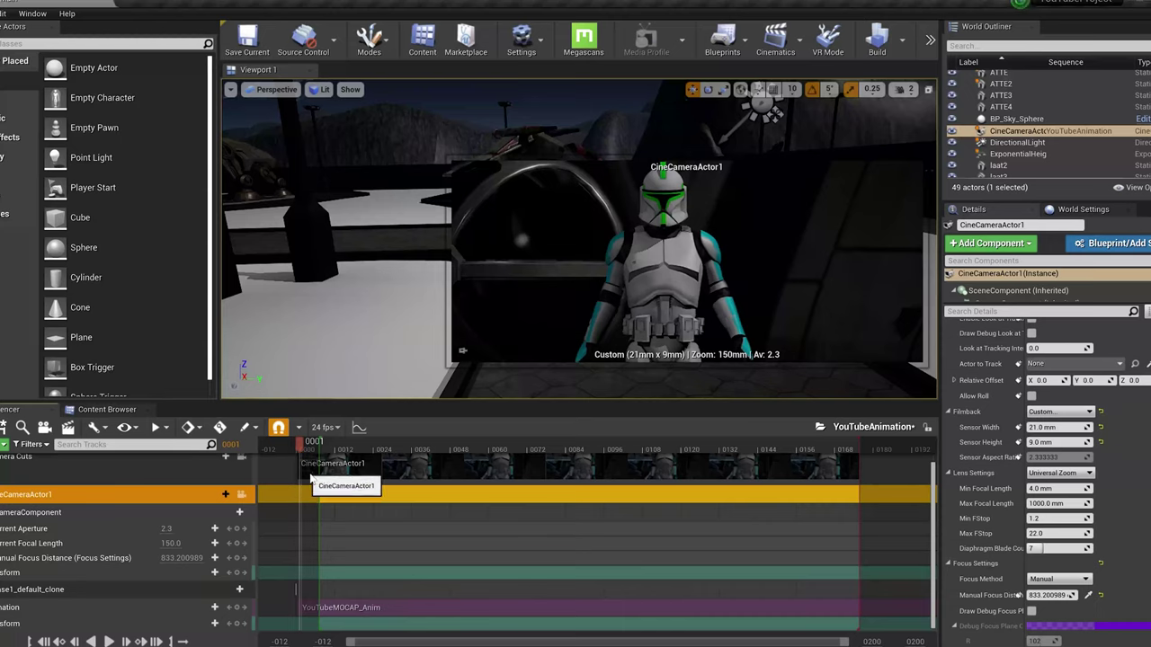
key("Right")
key("Right")
key("Right")
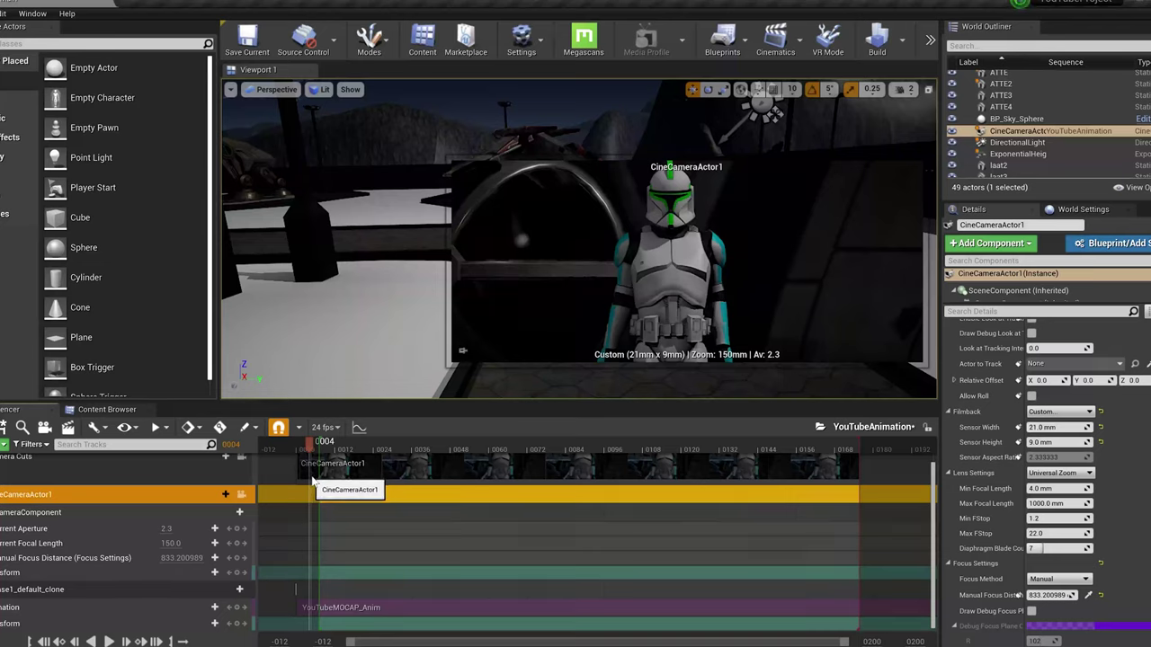
key("Right")
key("Right")
key("Right")
key("Right")
key("Right")
key("Right")
key("Right")
key("Right")
key("Right")
key("Right")
key("Right")
key("Right")
key("Right")
key("Right")
key("Right")
key("Right")
key("Right")
key("Right")
key("Right")
key("Right")
key("Right")
key("Right")
key("Right")
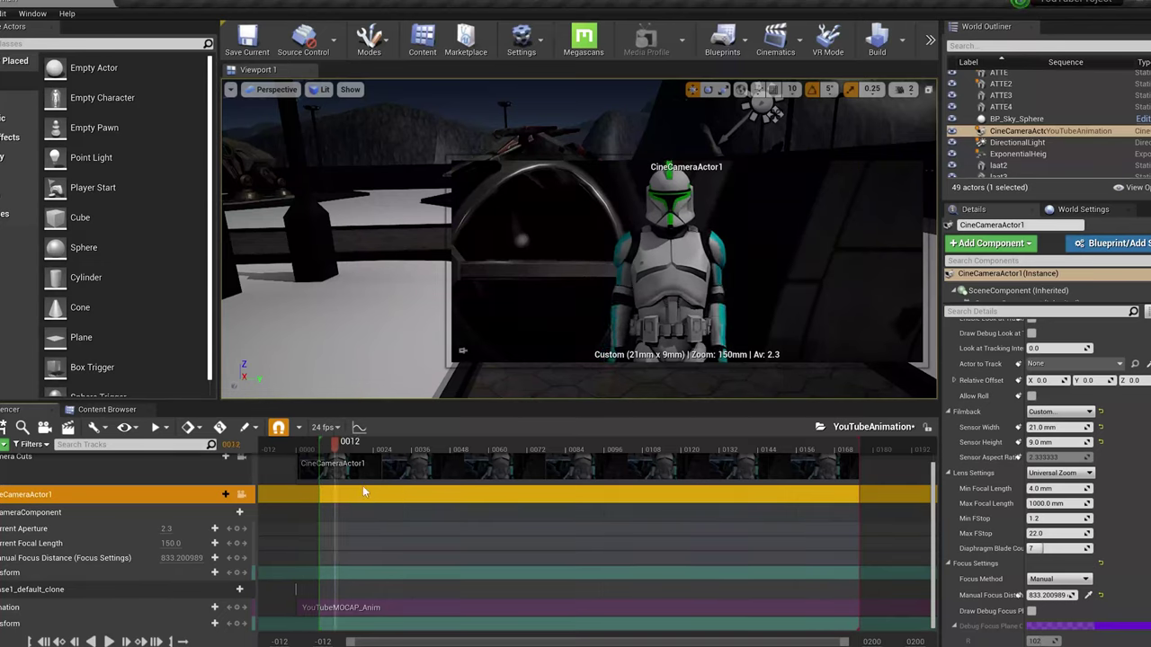
key("Left")
key("Left")
key("Left")
key("Left")
key("Left")
key("Left")
key("Left")
key("Left")
key("Left")
key("Left")
key("Left")
key("Left")
key("Left")
key("Left")
key("Left")
key("Left")
key("Left")
key("Left")
key("Left")
key("Left")
key("Left")
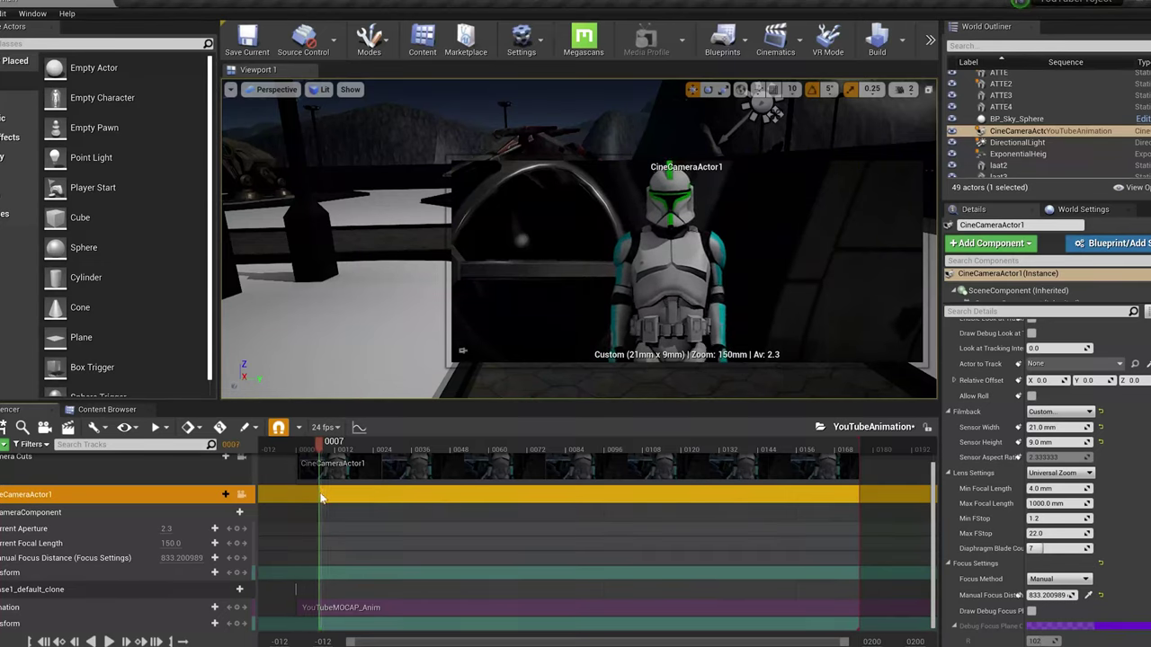
Step: Key the camera transform at frame 0007 and move the playhead to frame 0056
right_click_drag(367, 258, 366, 258)
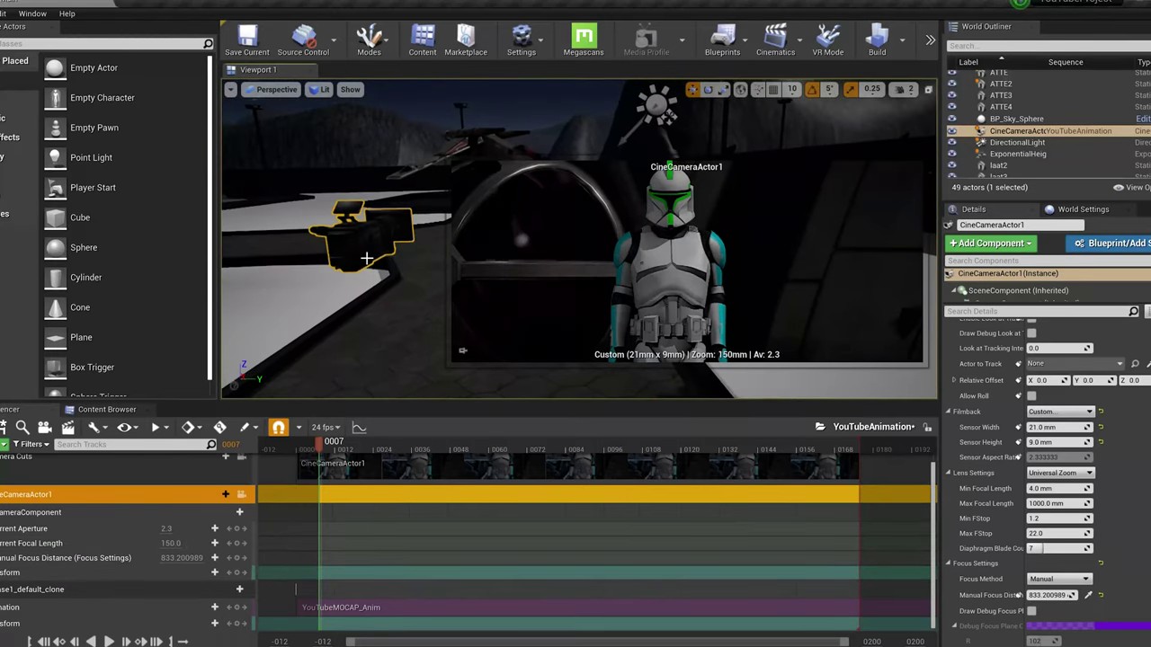
left_click(235, 573)
left_click_drag(322, 452, 474, 445)
Step: Rotate the camera about five degrees to re-aim it and key it at 0056
right_click_drag(426, 289, 424, 216)
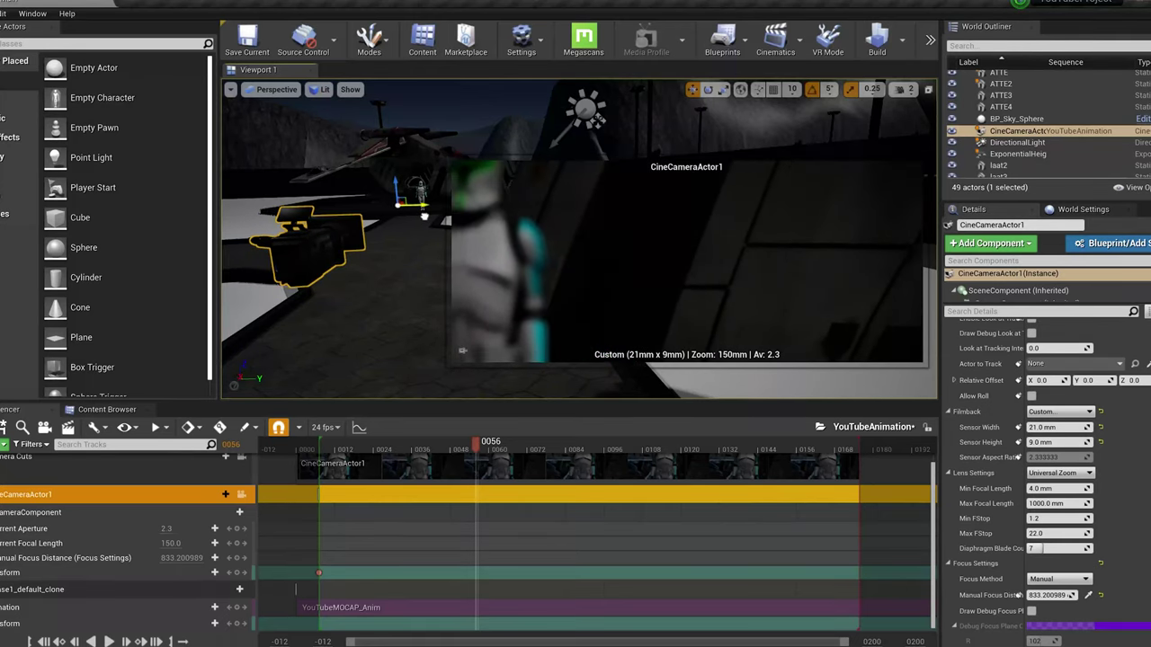
key("e")
left_click_drag(411, 213, 717, 169)
left_click_drag(418, 215, 421, 215)
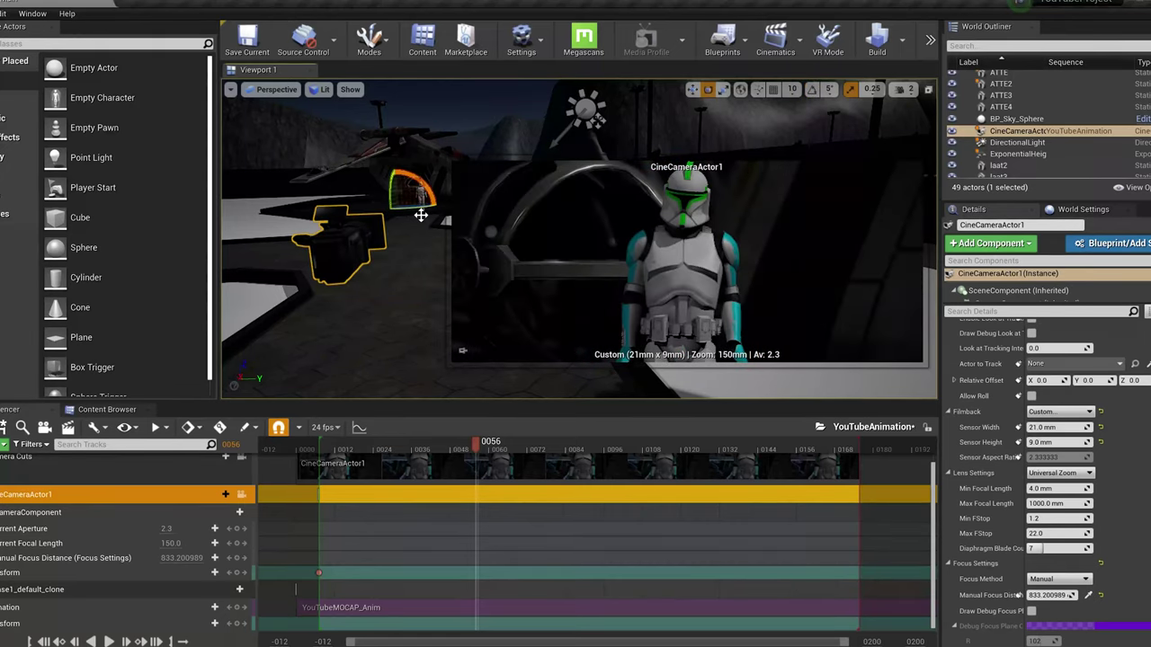
left_click(237, 573)
Step: Scrub through the new camera move and park the playhead at frame 0098
left_click_drag(480, 460, 396, 465)
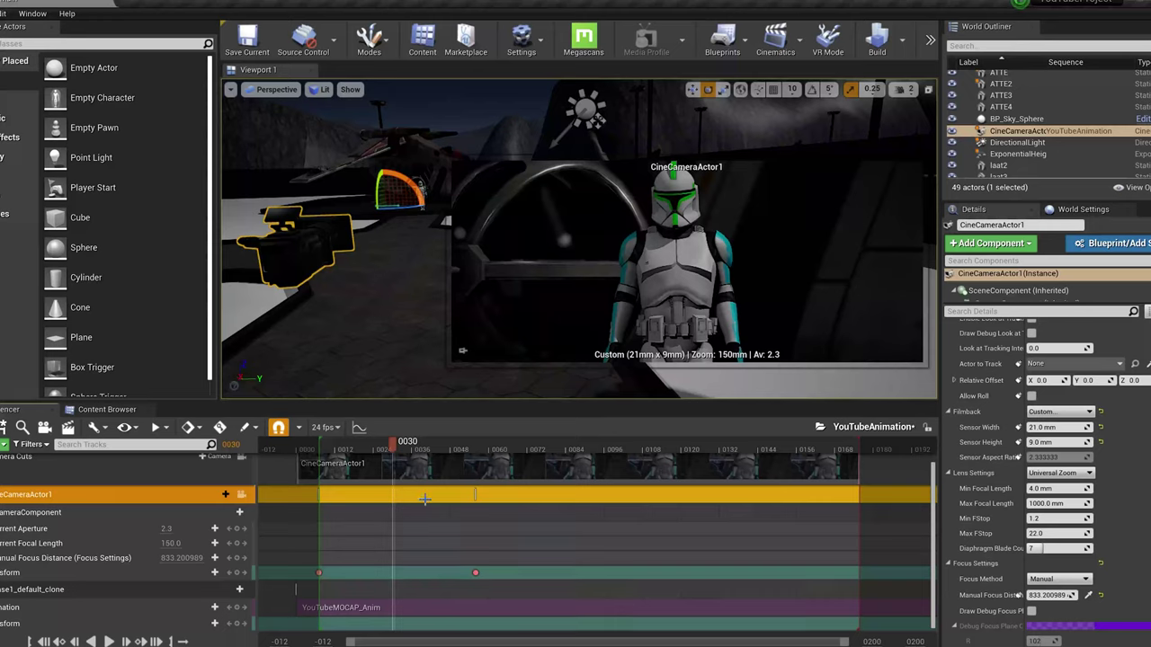
left_click_drag(398, 459, 466, 487)
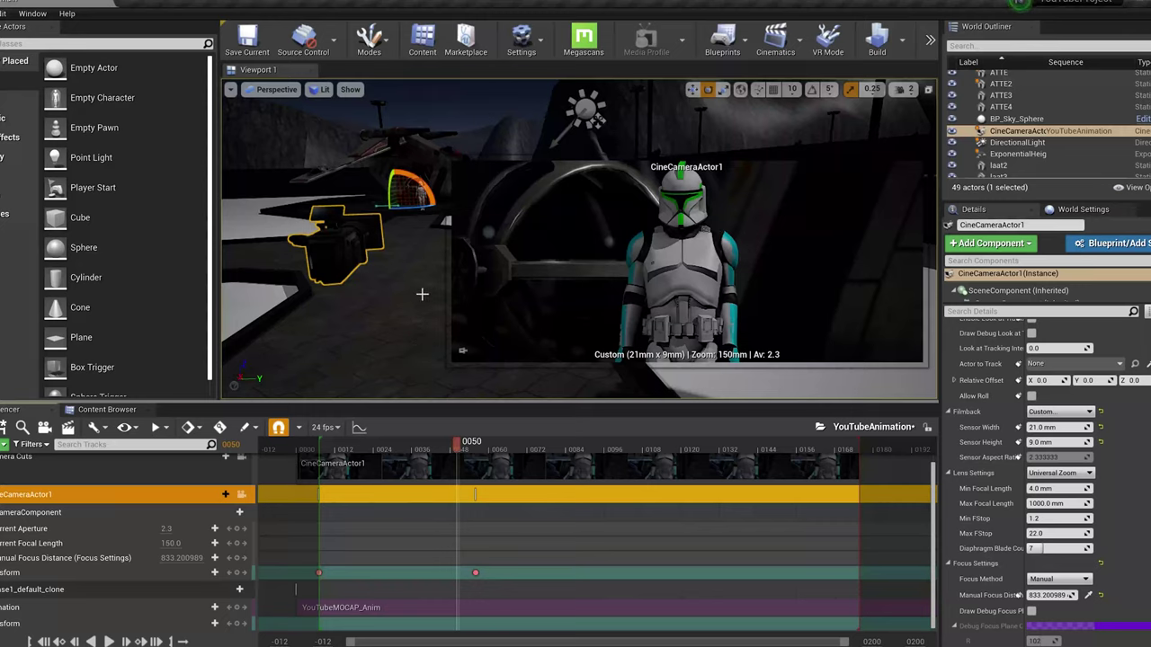
left_click_drag(454, 448, 611, 463)
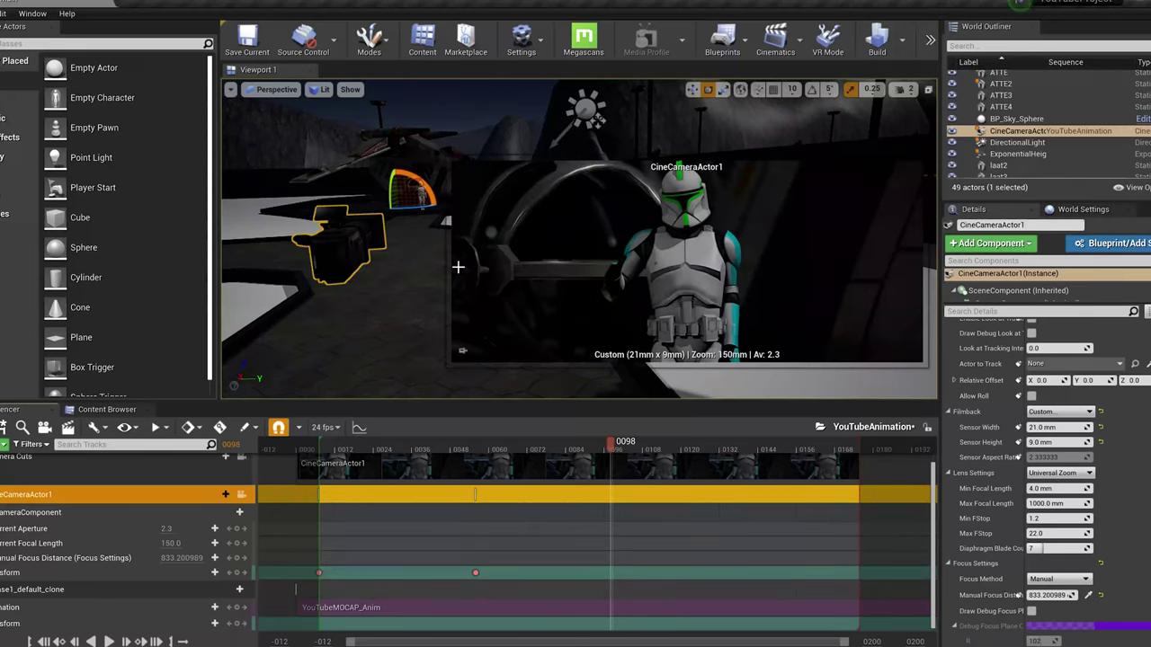
Step: Slide the camera right and key its transform at frame 0098
key("w")
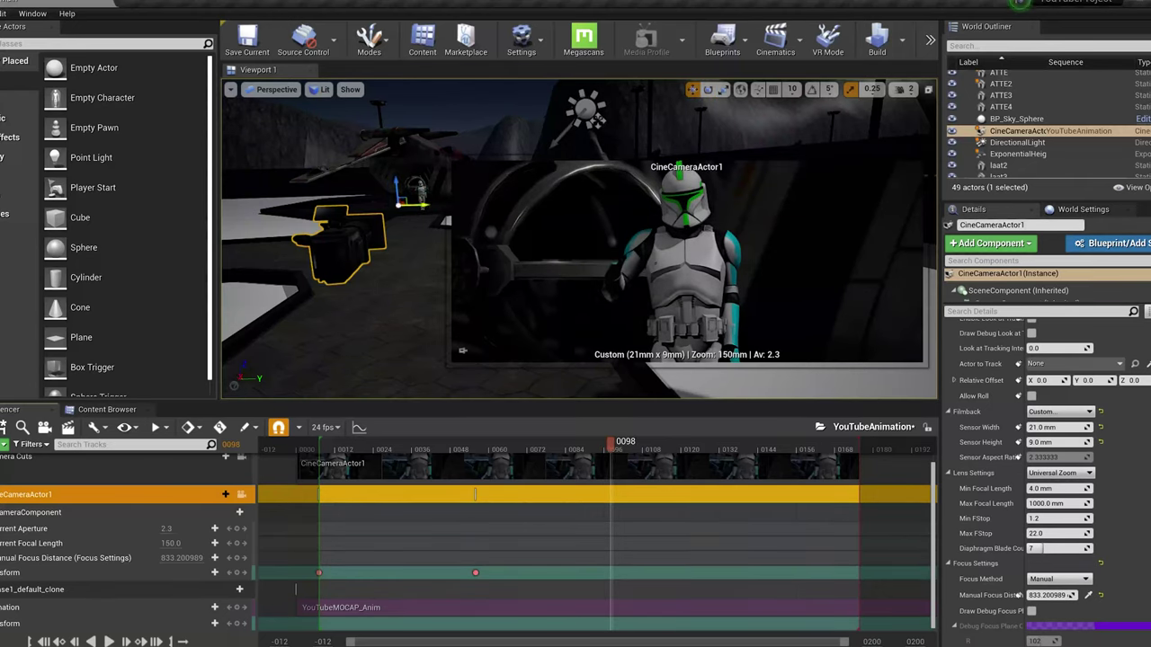
left_click_drag(414, 205, 433, 205)
key("e")
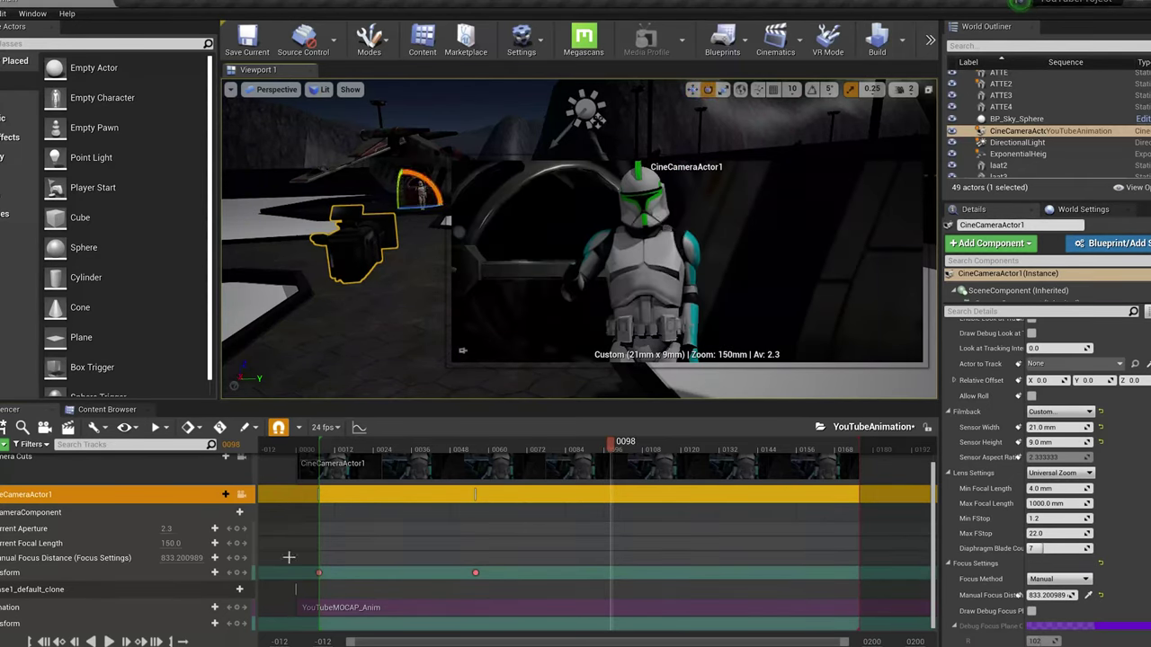
left_click(236, 572)
left_click(585, 449)
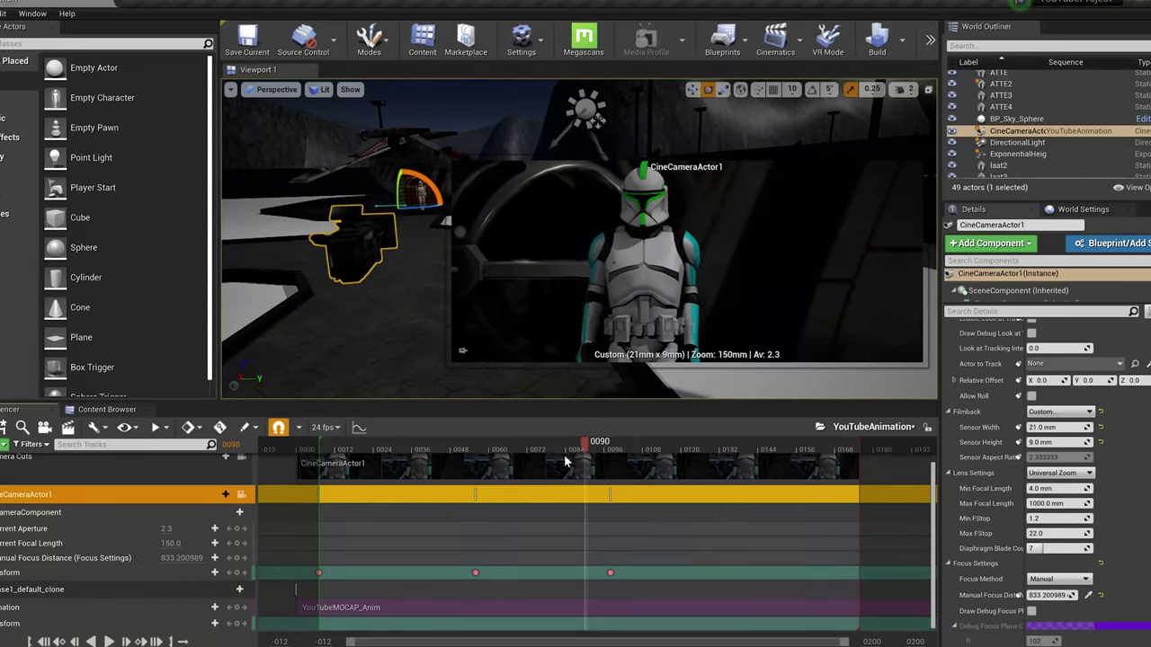
left_click_drag(565, 461, 575, 490)
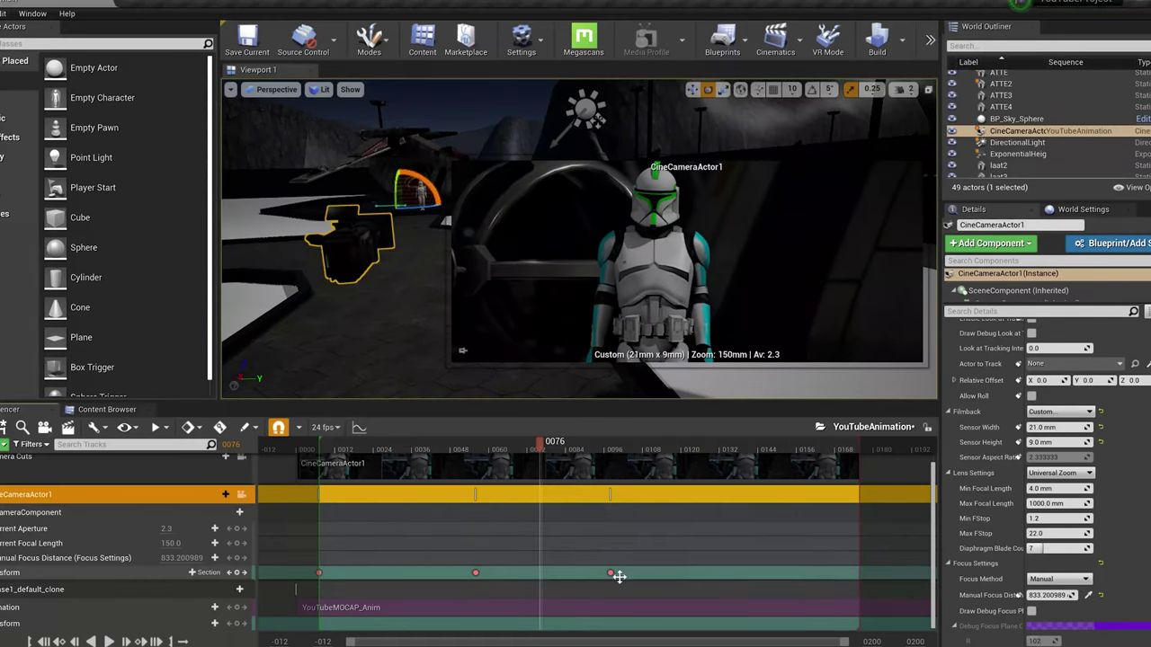
Step: Reframe the trooper, shift the camera keys along the timeline, and play back the move
left_click(618, 577)
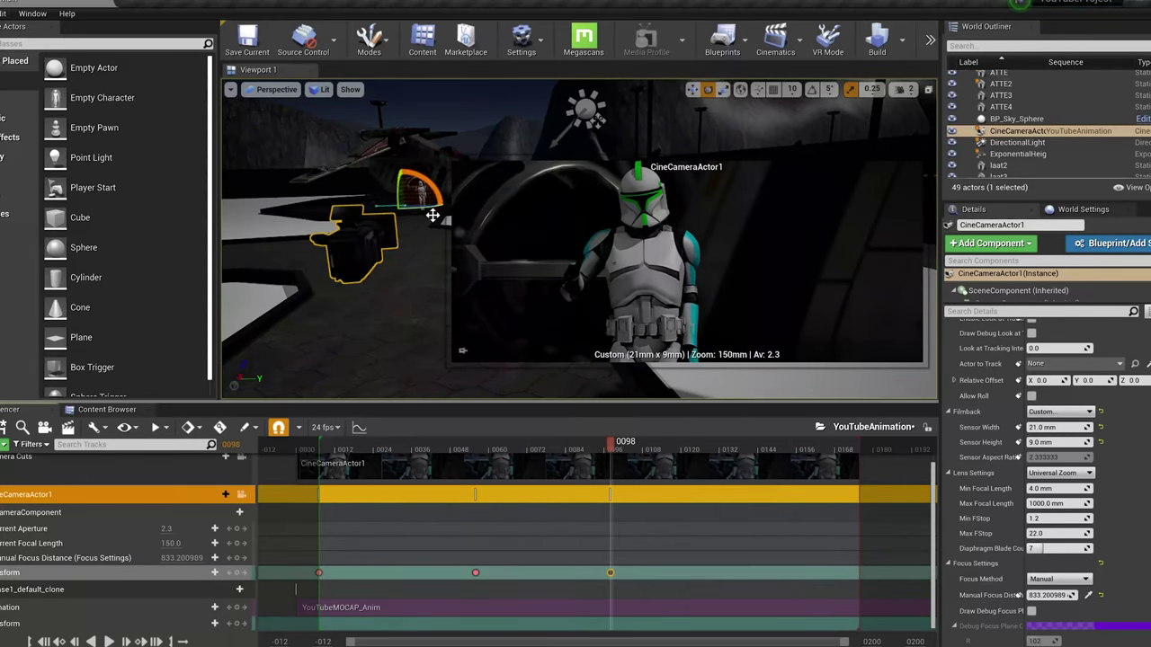
left_click_drag(427, 213, 434, 215)
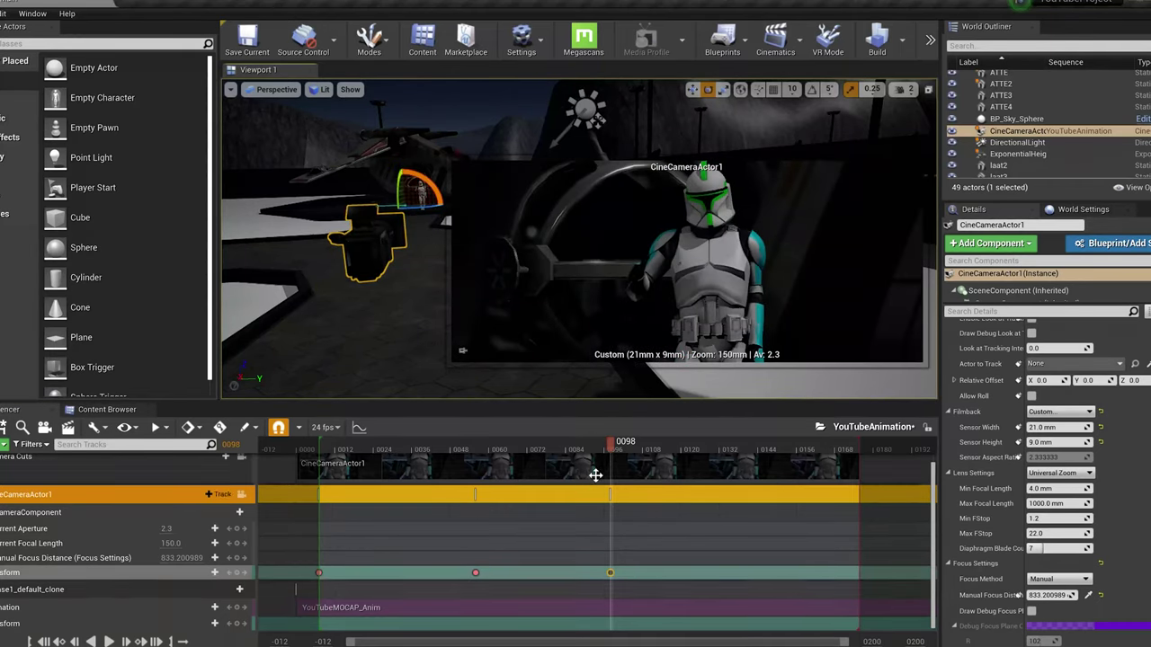
left_click(617, 580)
left_click_drag(658, 577, 578, 575)
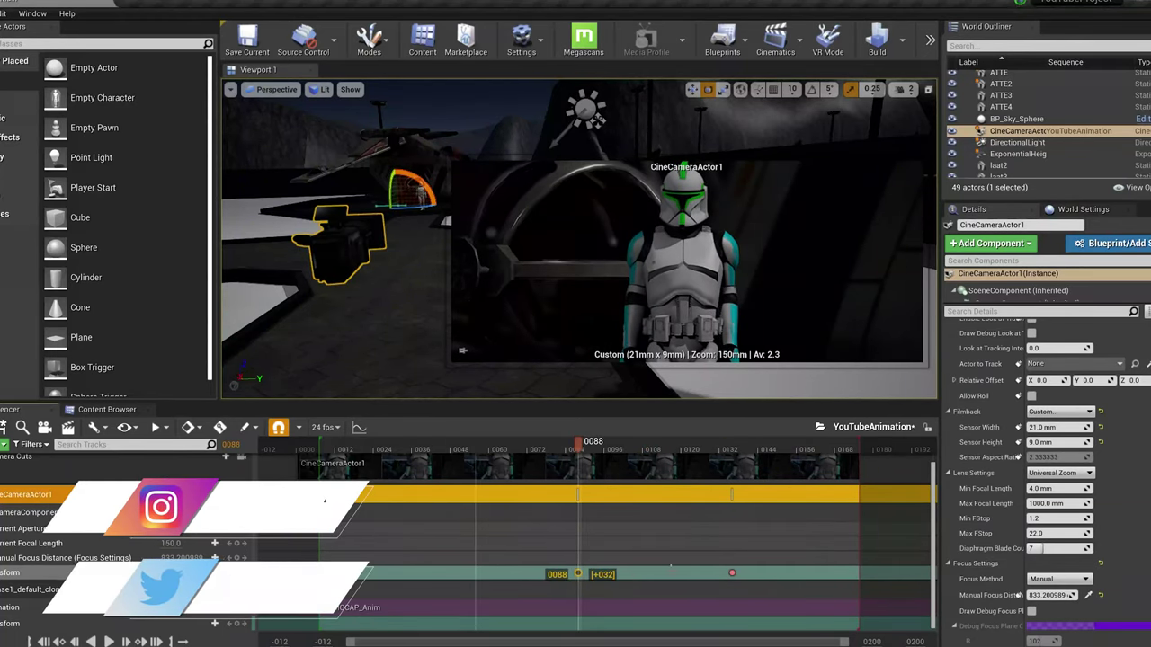
left_click(737, 575)
left_click_drag(738, 575, 761, 576)
left_click_drag(763, 444, 355, 447)
key("space")
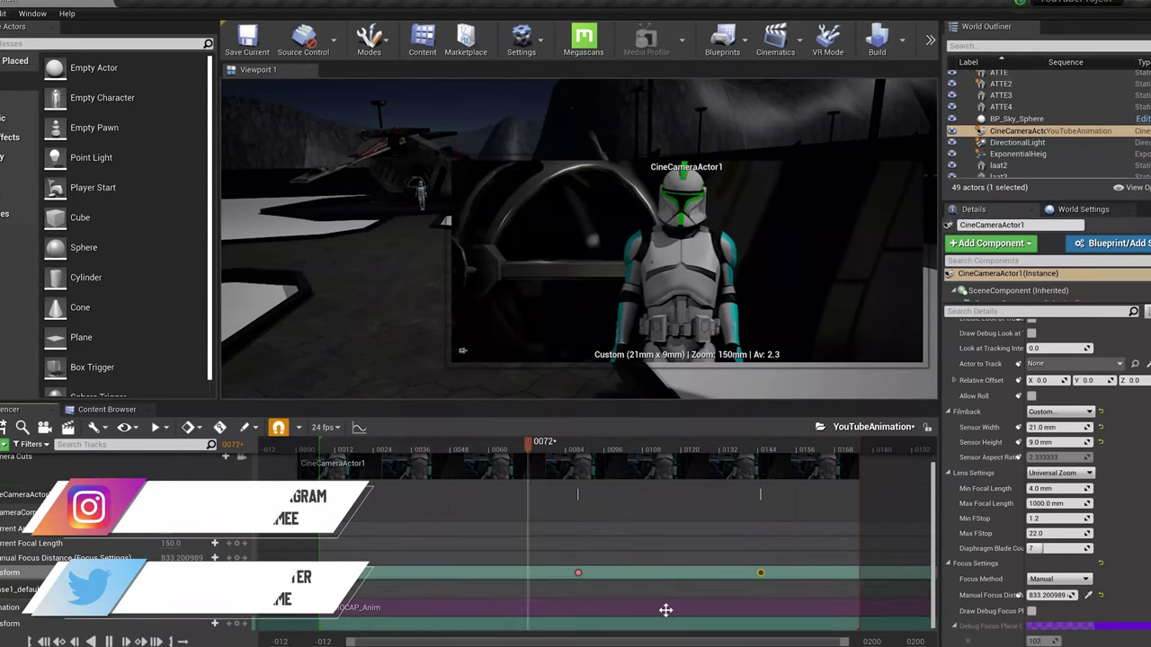
key("space")
Step: Move the last key later, the middle key to 0097, and review the timing
left_click_drag(762, 573, 837, 586)
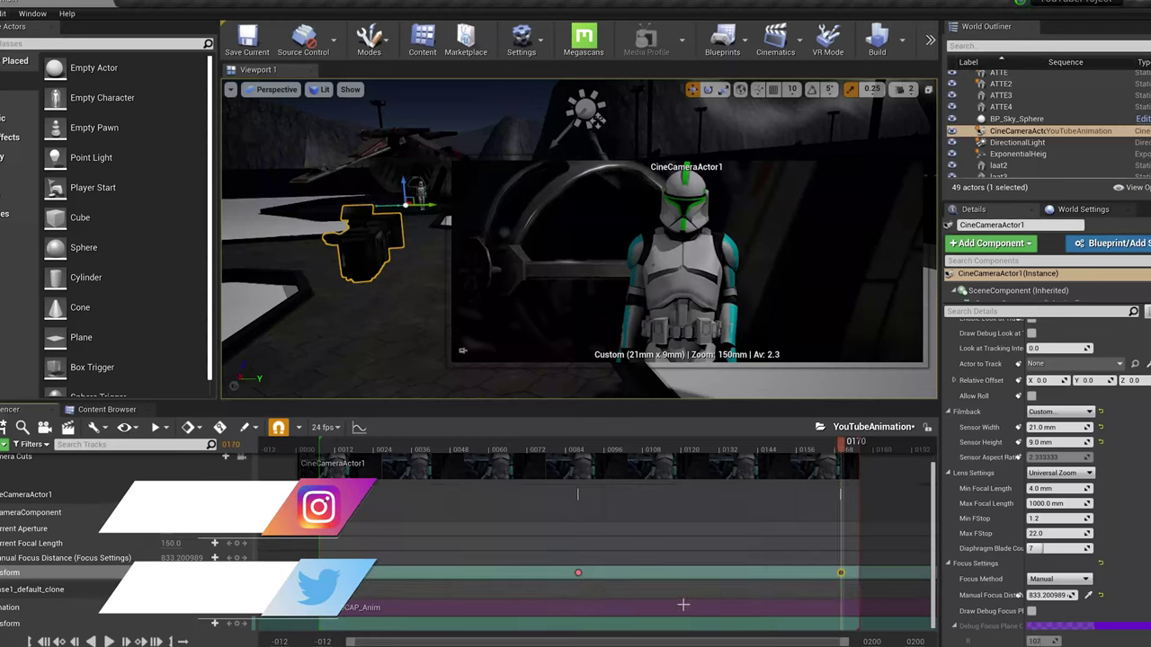
left_click_drag(592, 567, 620, 566)
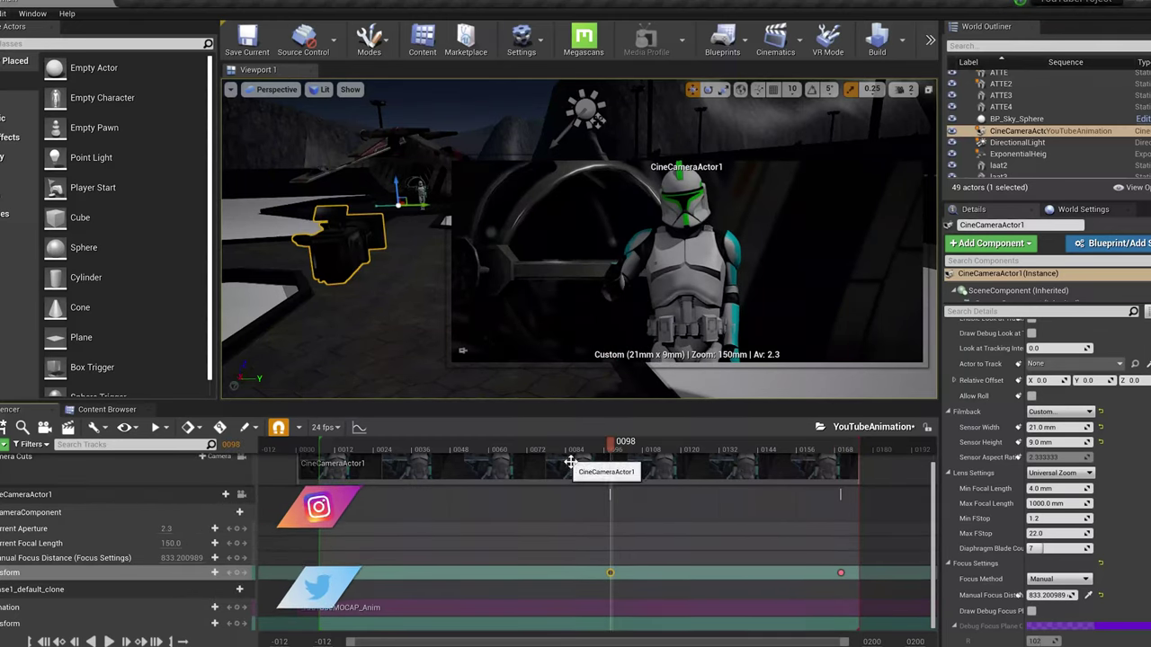
left_click_drag(608, 450, 364, 480)
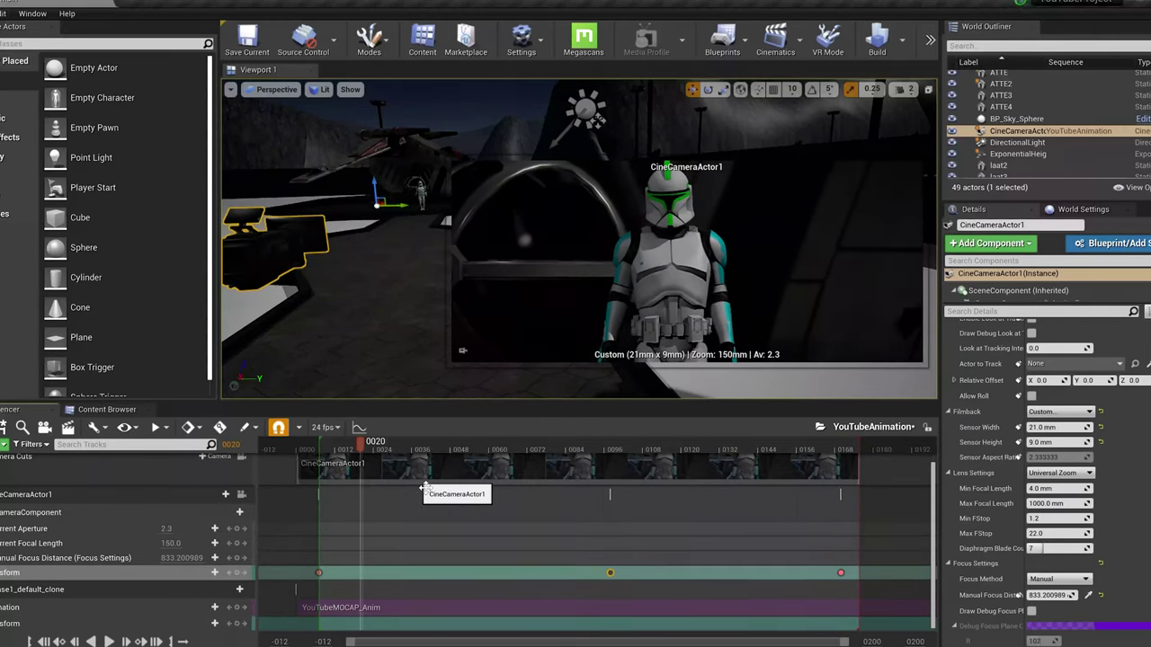
key("space")
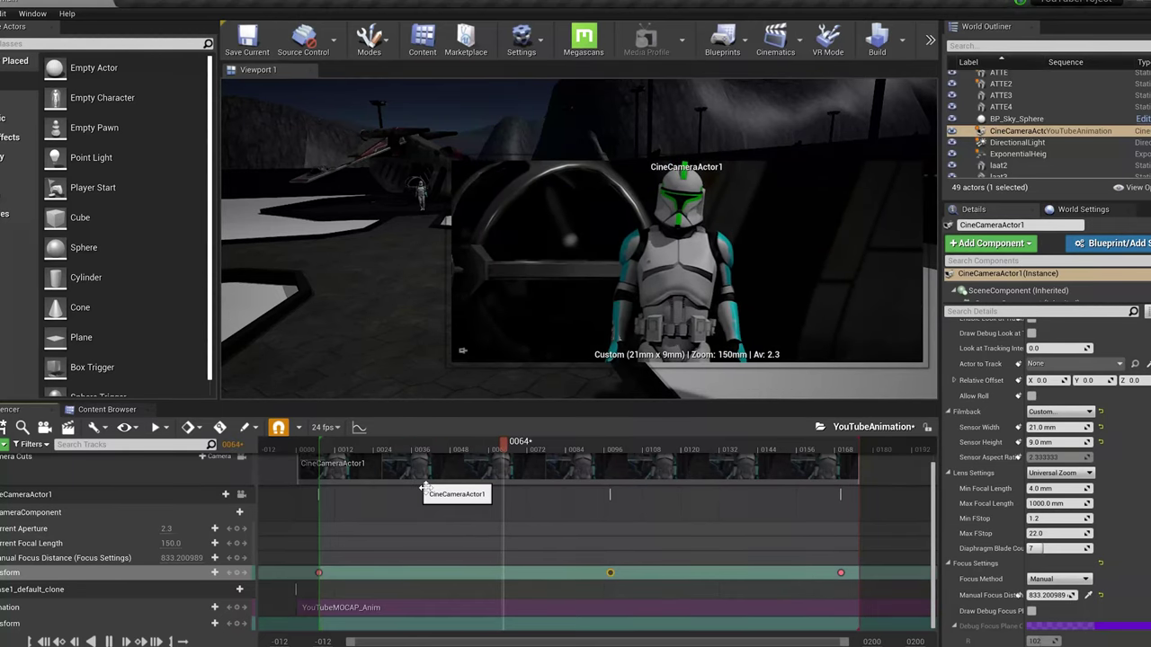
key("space")
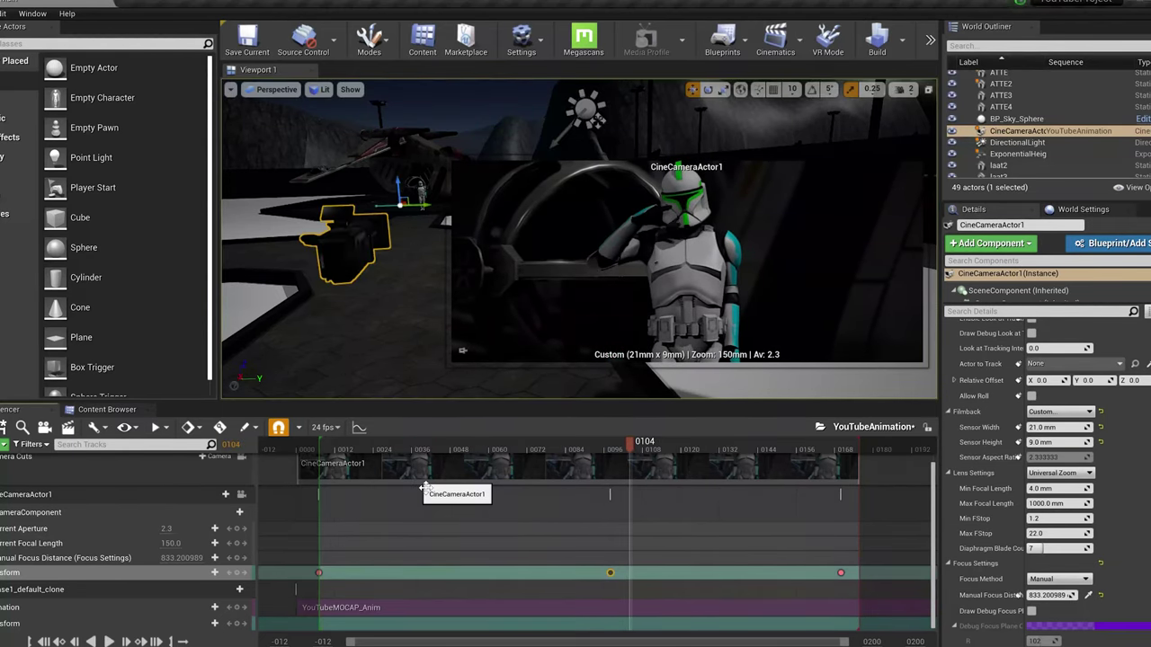
left_click(432, 449)
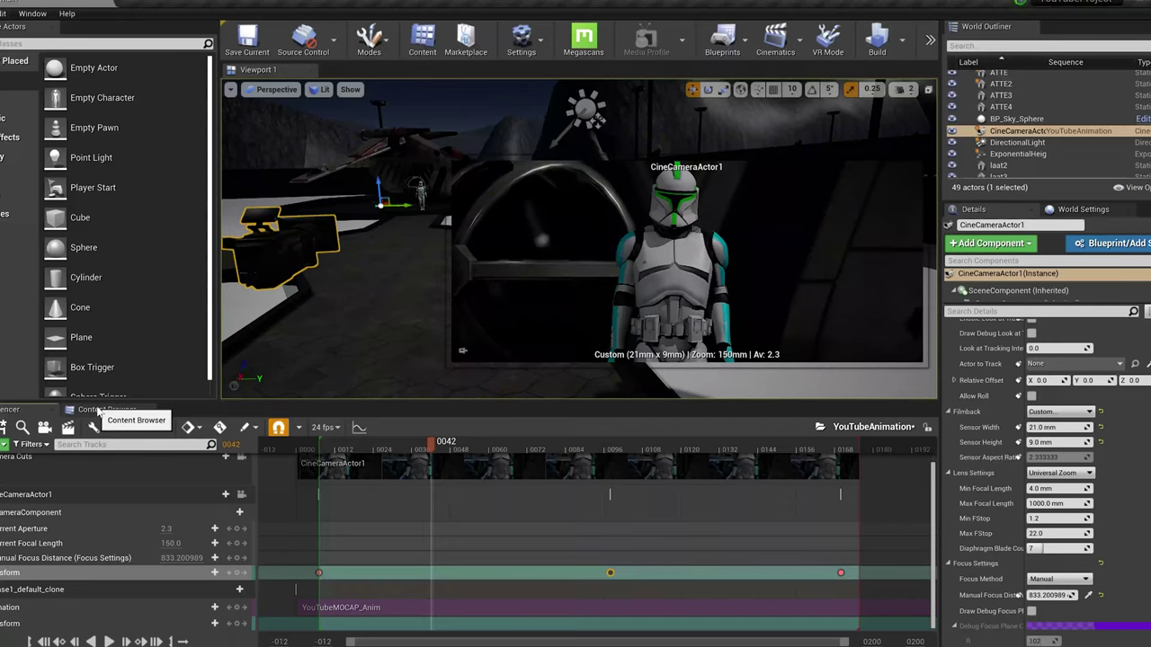
Step: Create a Blueprint Class in Content with CameraShake as parent, found by searching 'shake'
left_click(99, 411)
scroll(227, 590, "down", 2)
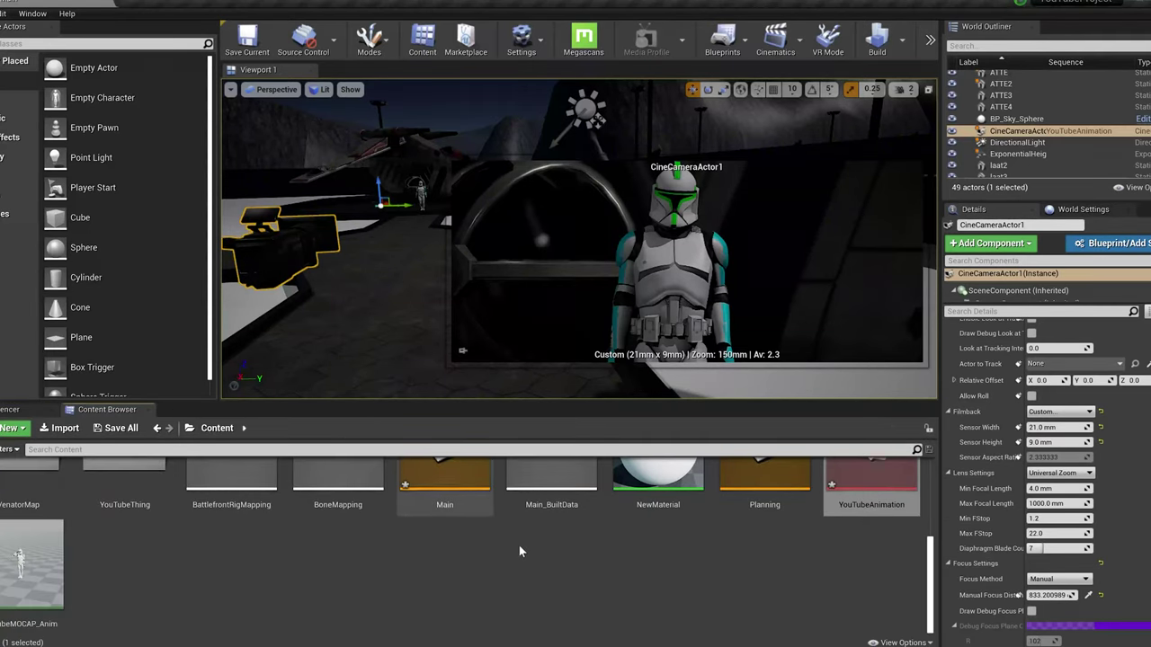
right_click(132, 575)
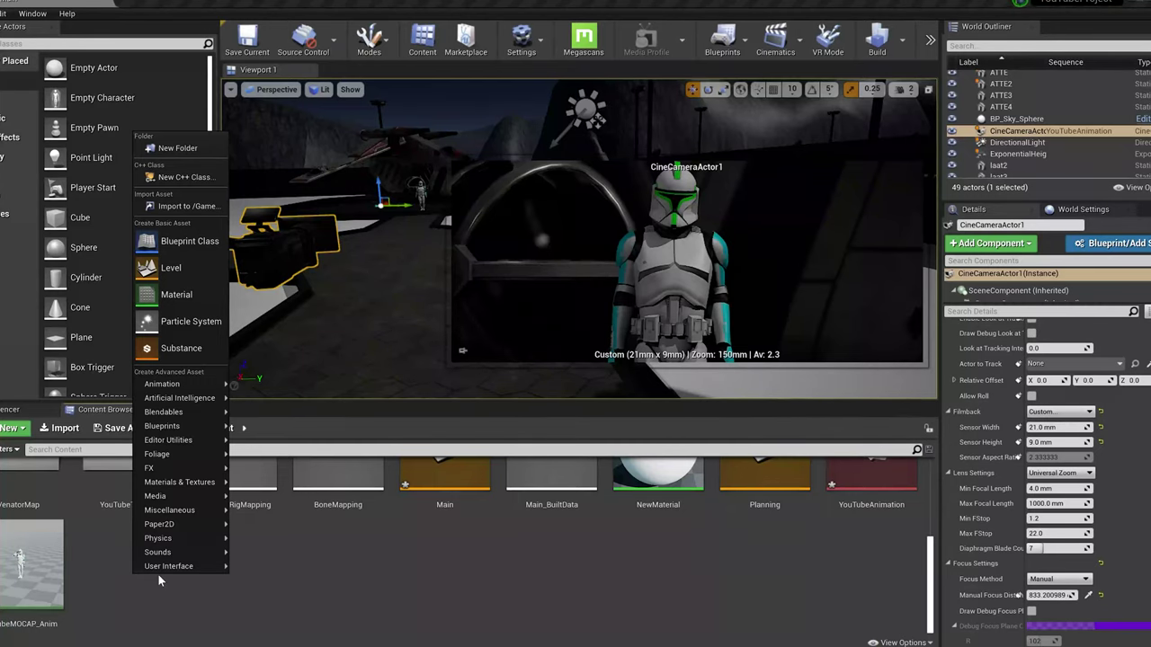
mouse_move(159, 523)
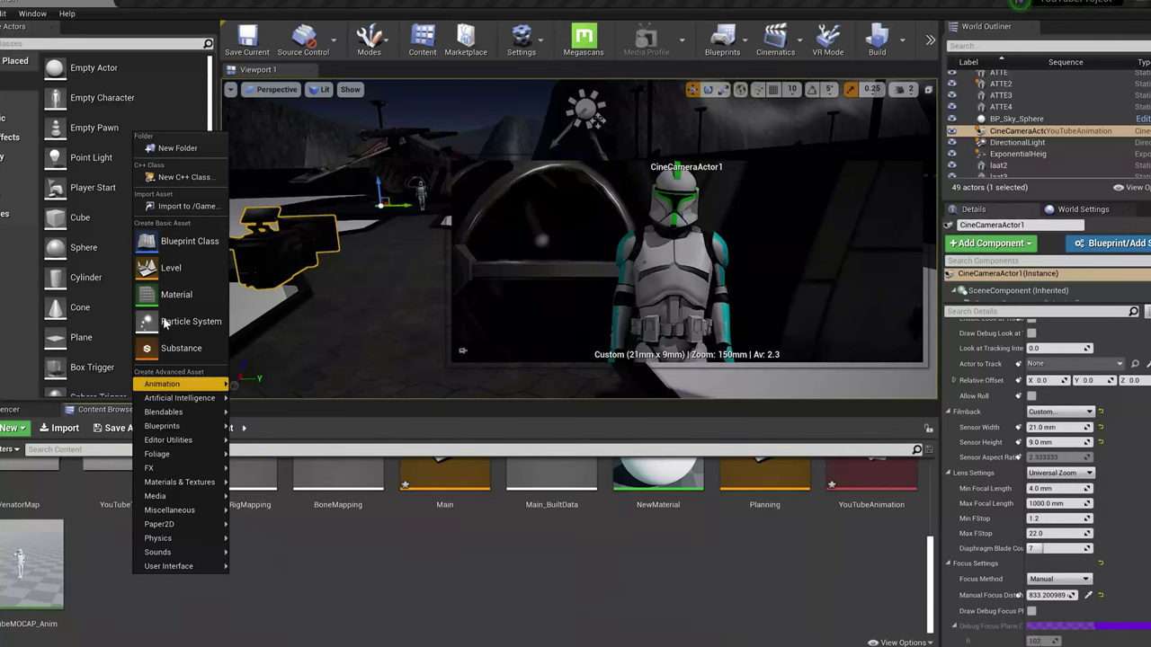
left_click(178, 242)
left_click(414, 397)
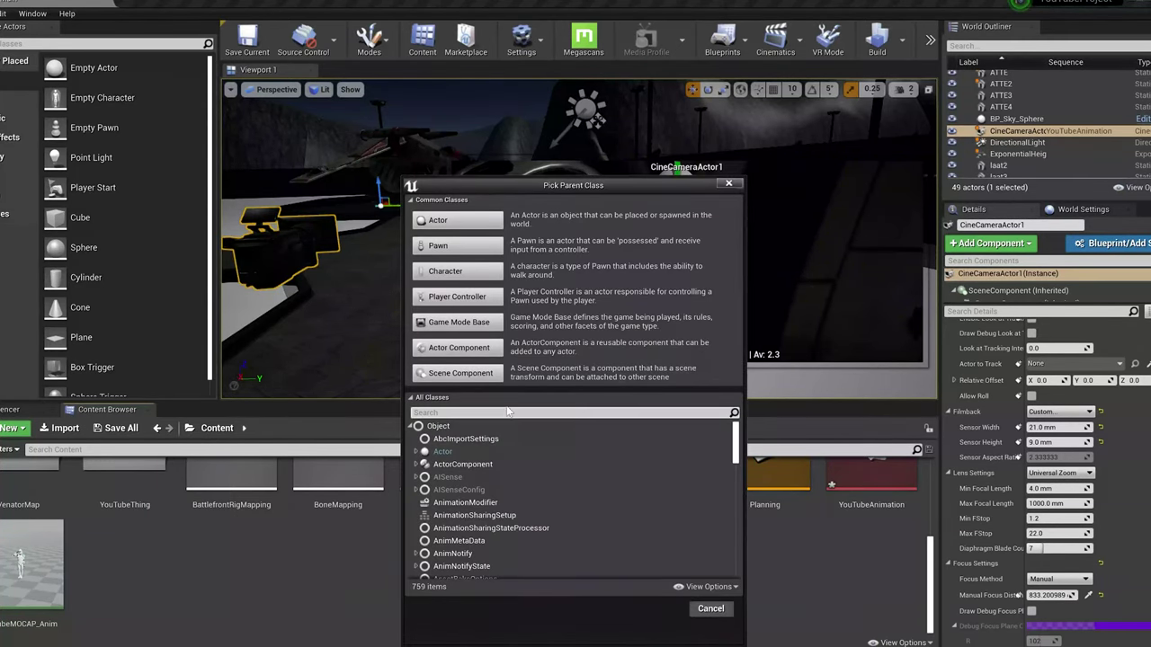
type("shake")
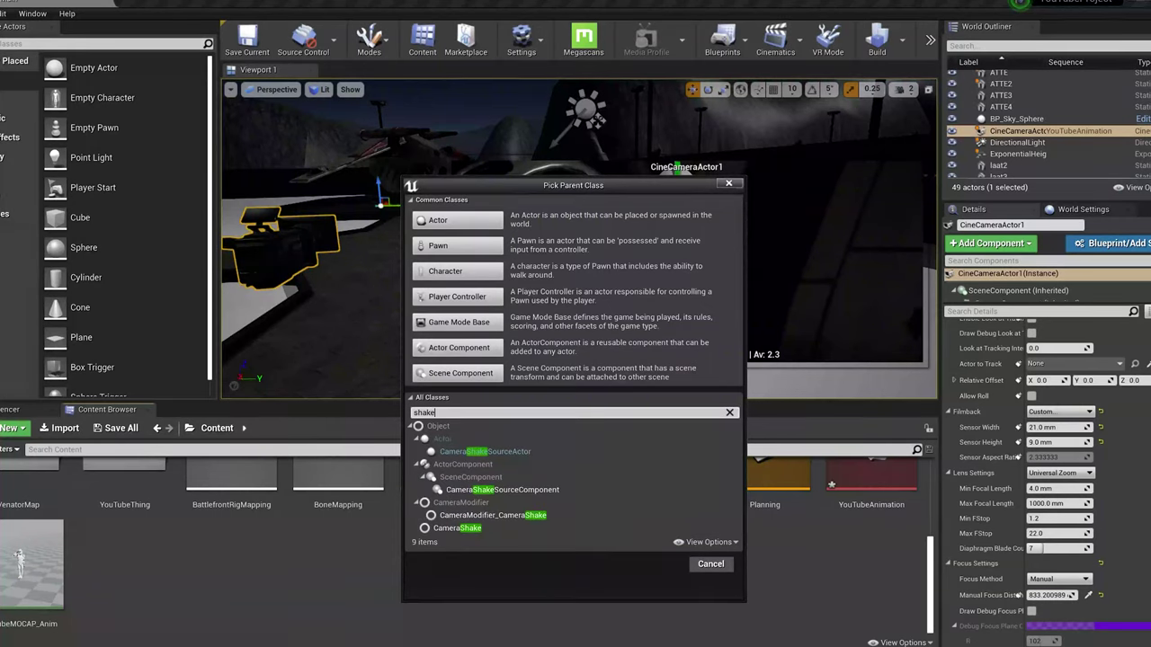
left_click(486, 528)
left_click(656, 564)
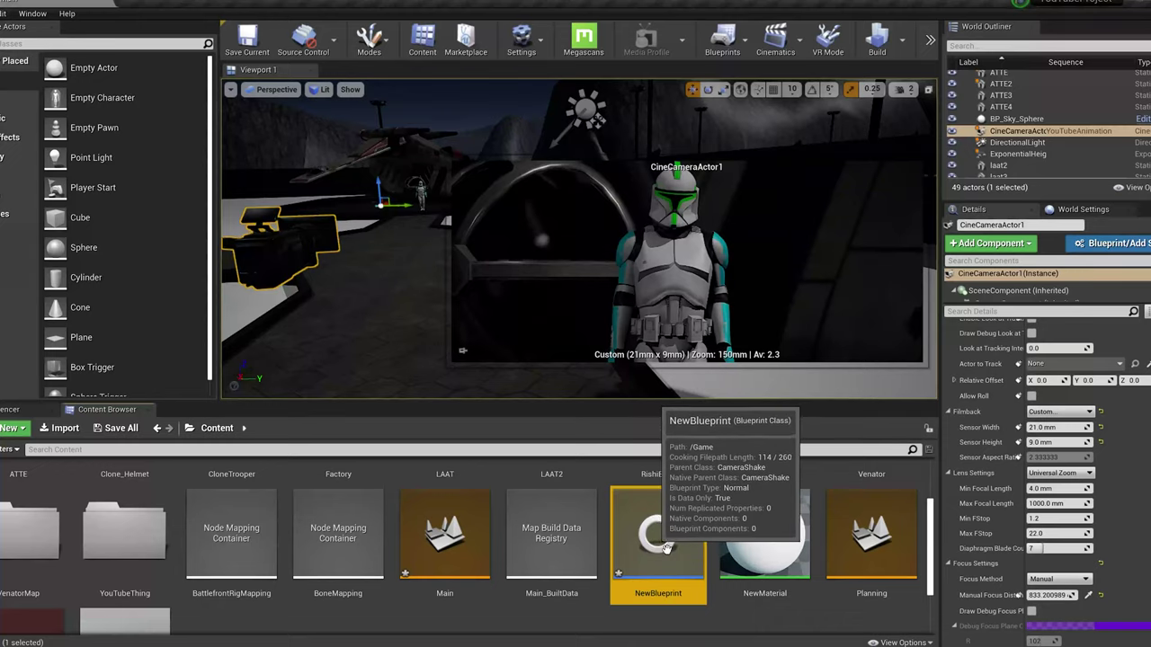
Step: Open NewBlueprint in its editor and play the sequence from frame 31
double_click(659, 542)
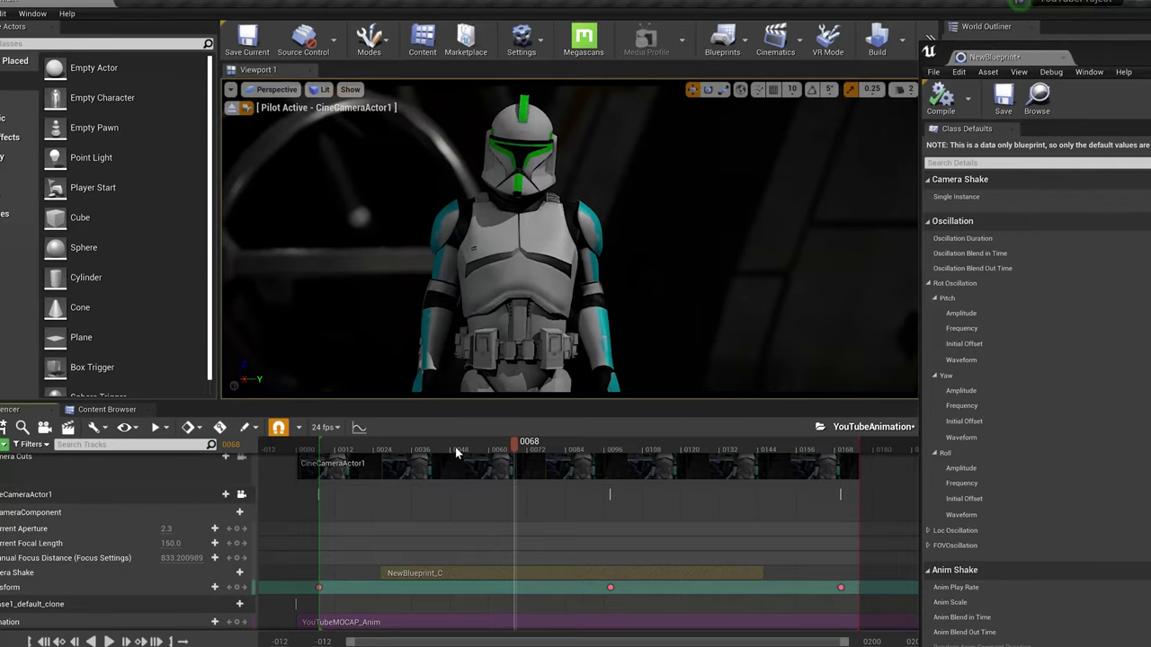
left_click_drag(455, 447, 396, 462)
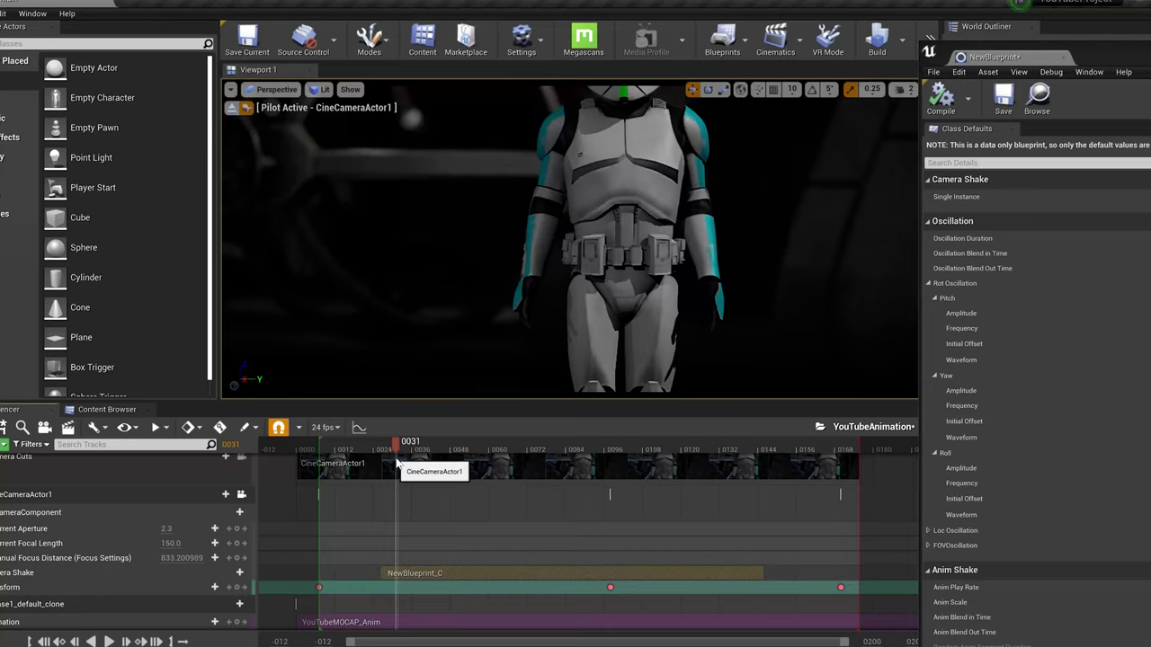
key("space")
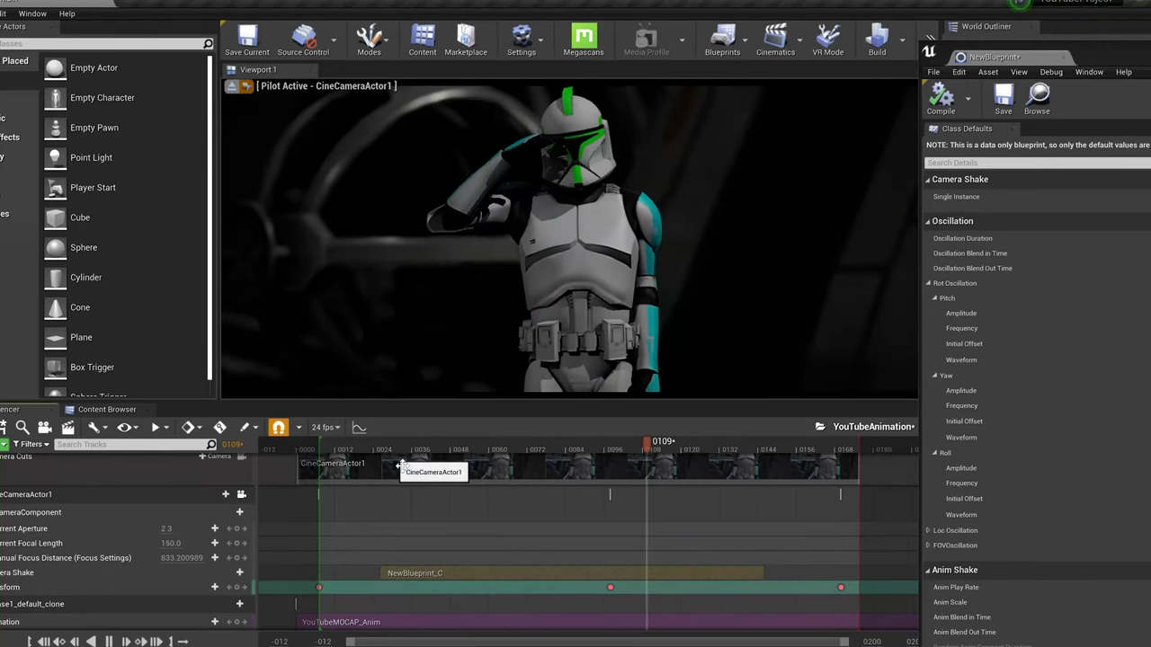
Step: Set the camera shake's Oscillation Duration to 10.0 and compile the blueprint
key("space")
left_click_drag(1116, 62, 858, 57)
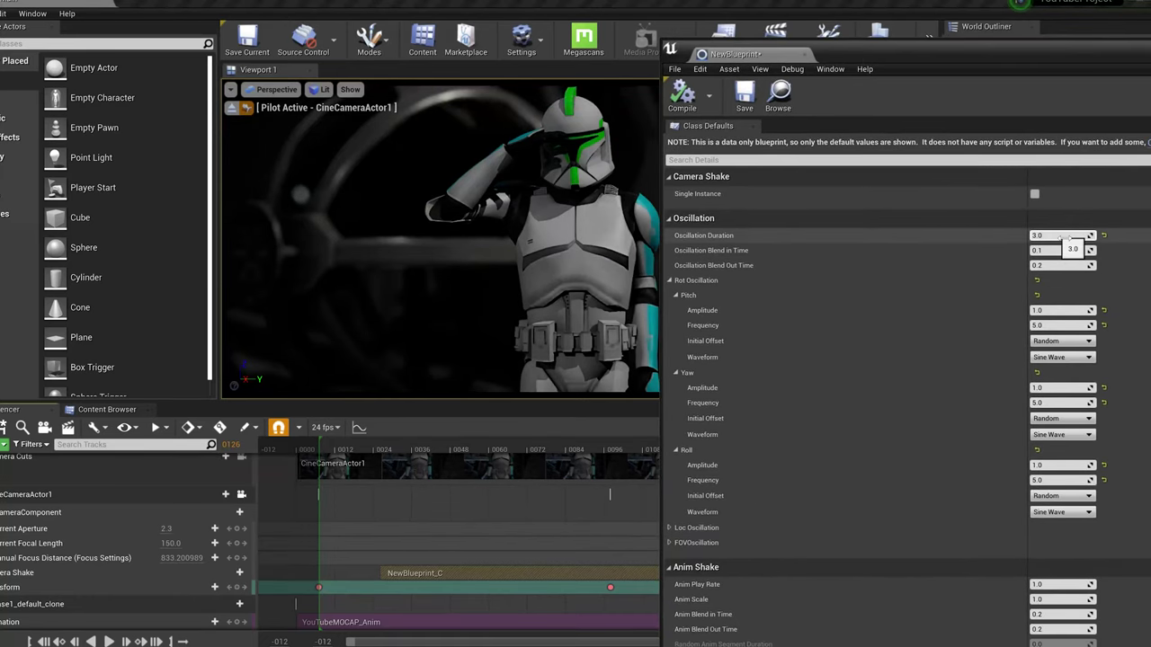
left_click(1063, 235)
type("0")
key("Return")
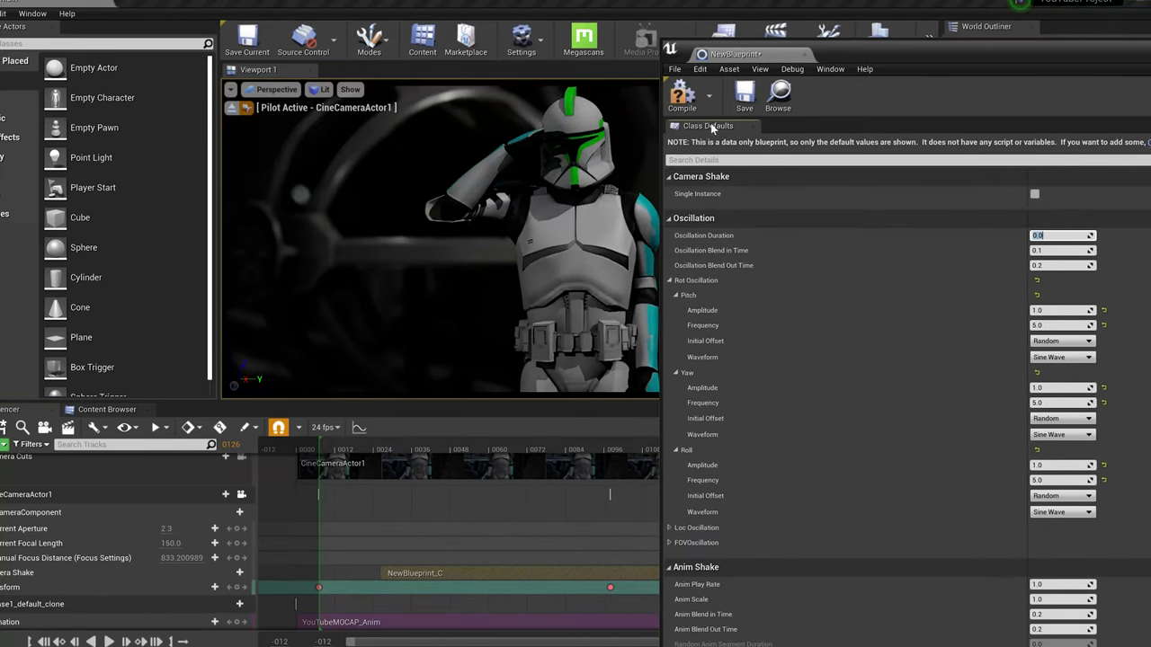
left_click(404, 450)
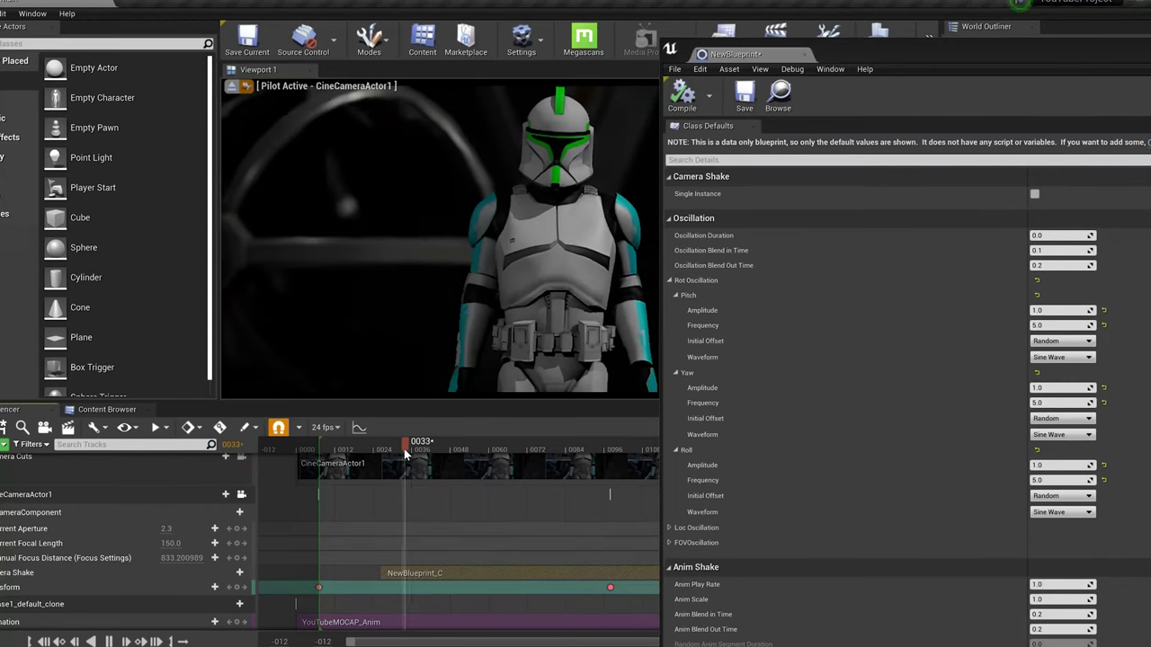
left_click_drag(403, 449, 453, 450)
left_click(1061, 235)
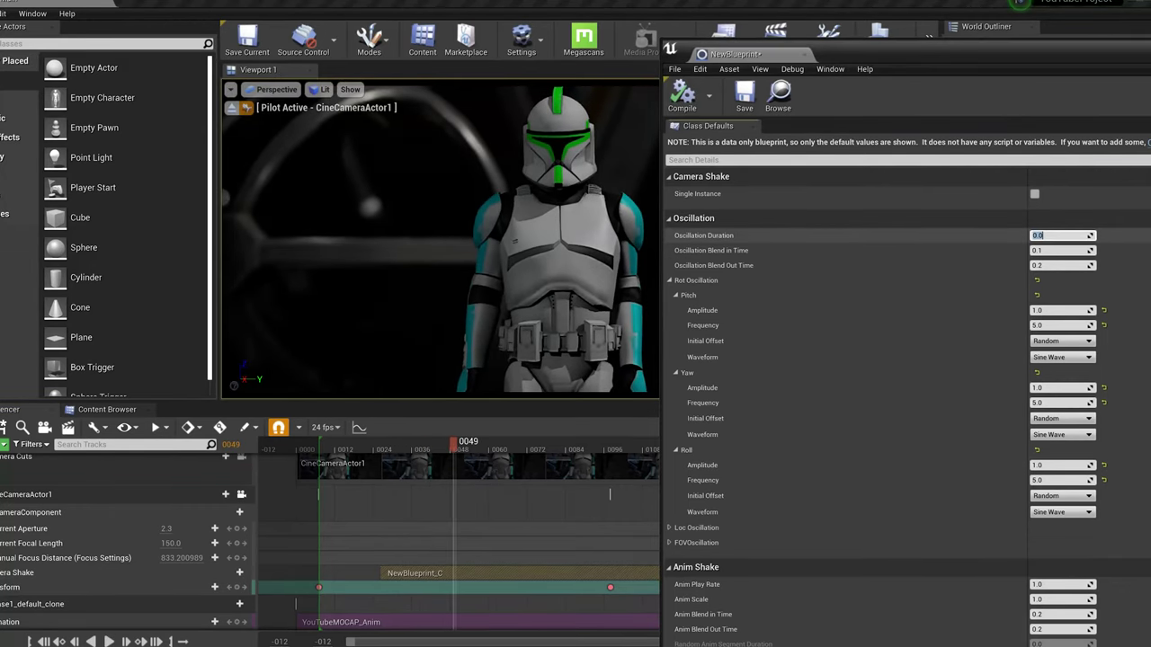
type("10")
key("Return")
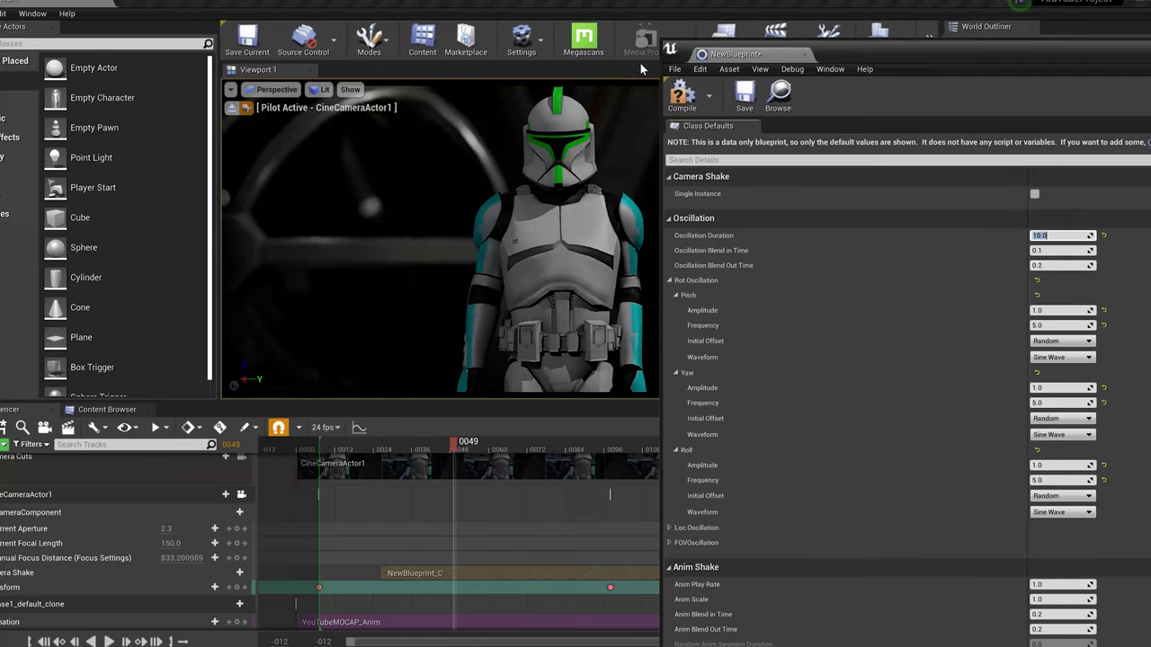
left_click(681, 95)
Step: Play the shot from around frames 40-44 to preview the 10-second shake
left_click(433, 441)
key("space")
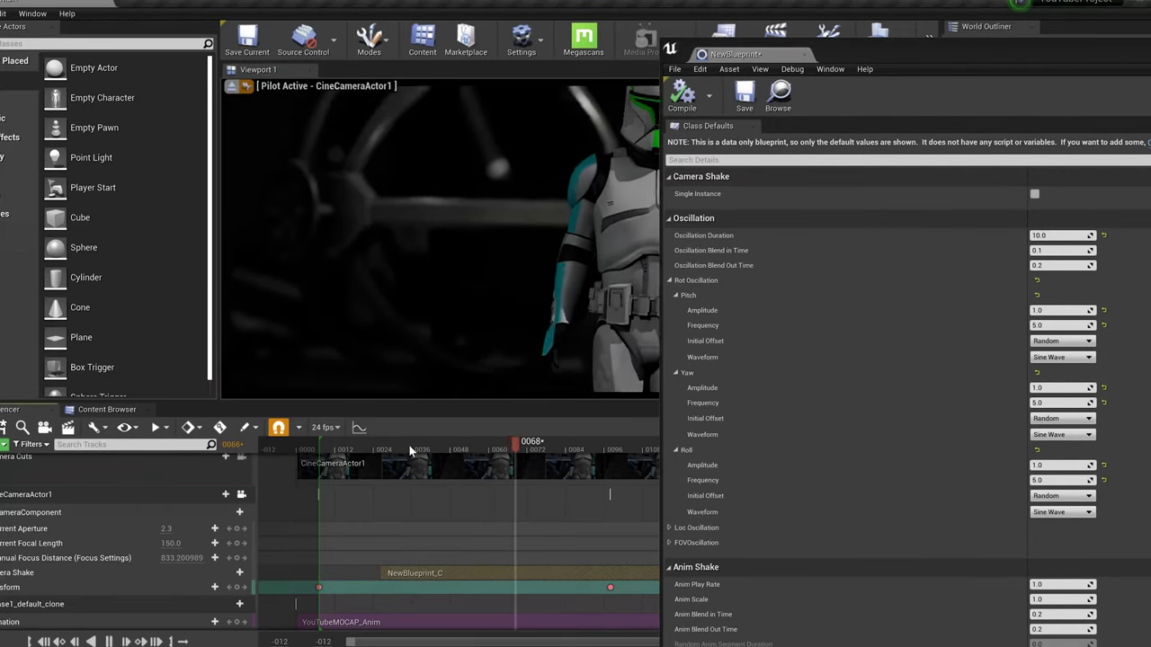
key("space")
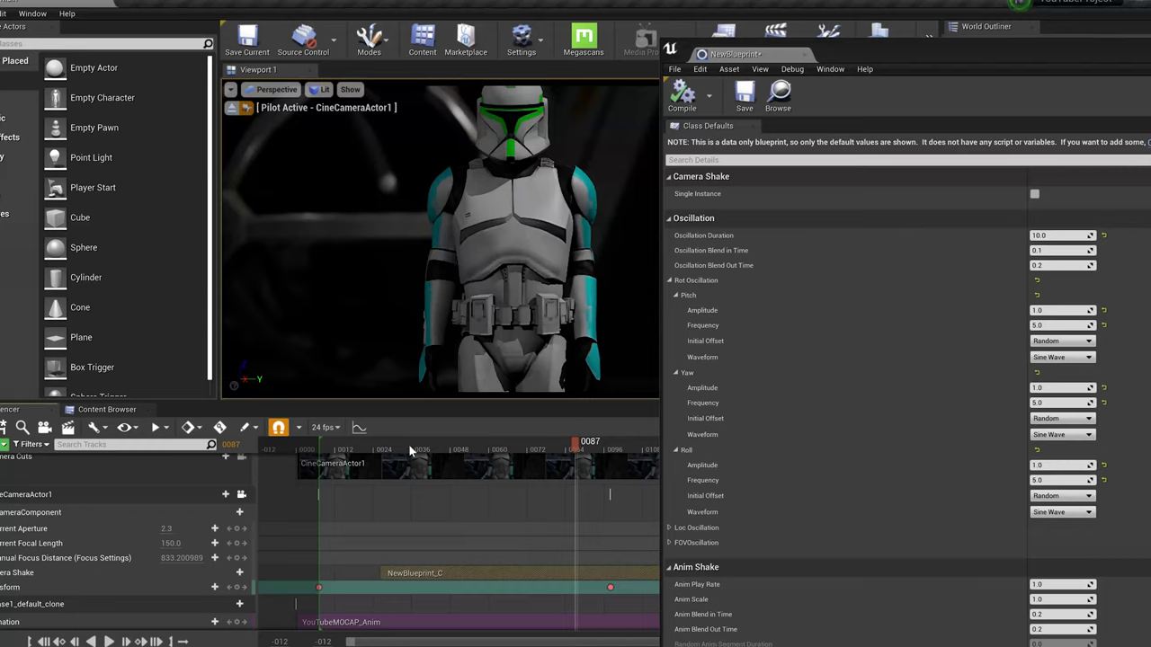
left_click(426, 445)
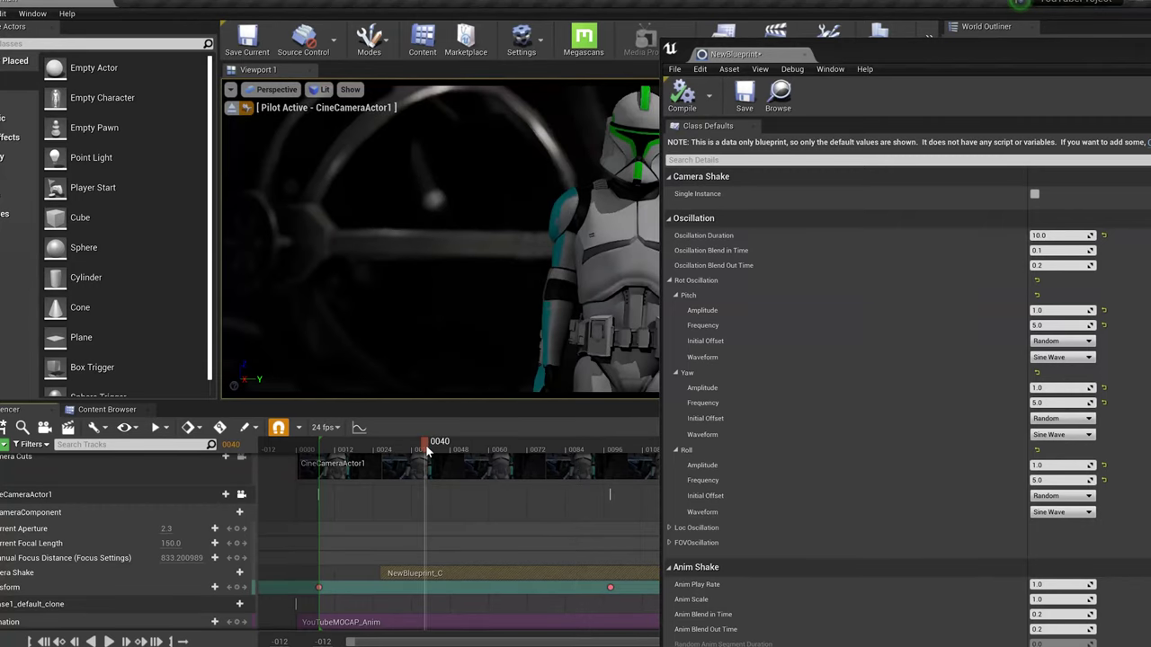
key("space")
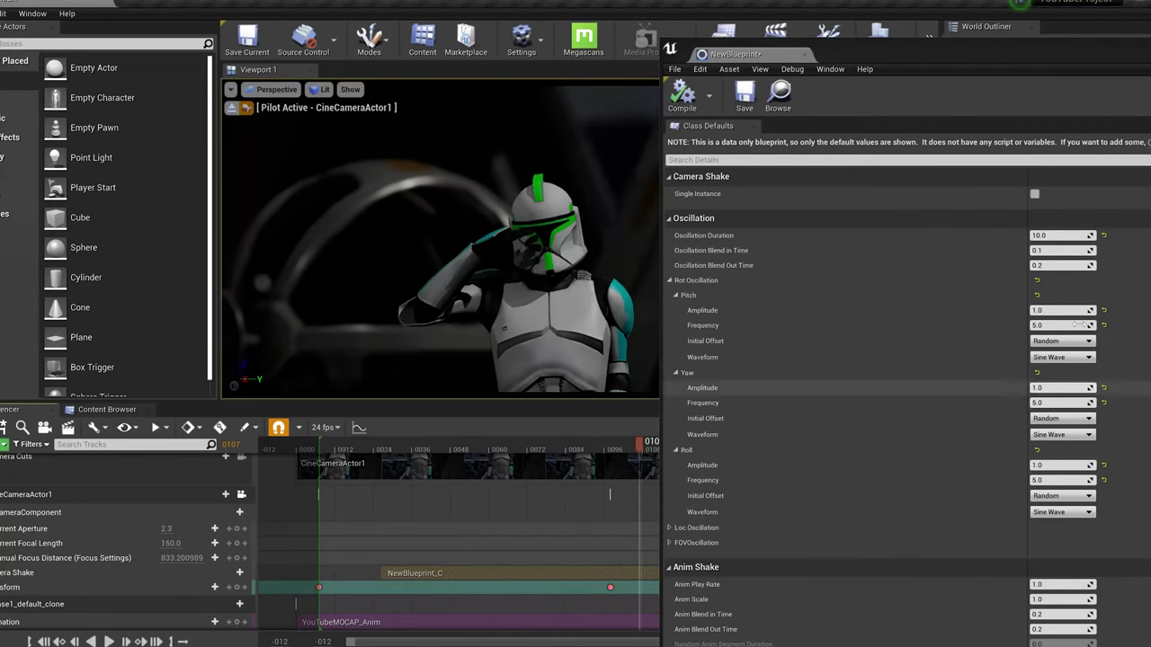
Step: Set pitch and yaw shake to amplitude 0.5 and frequency 2.0
left_click(1060, 325)
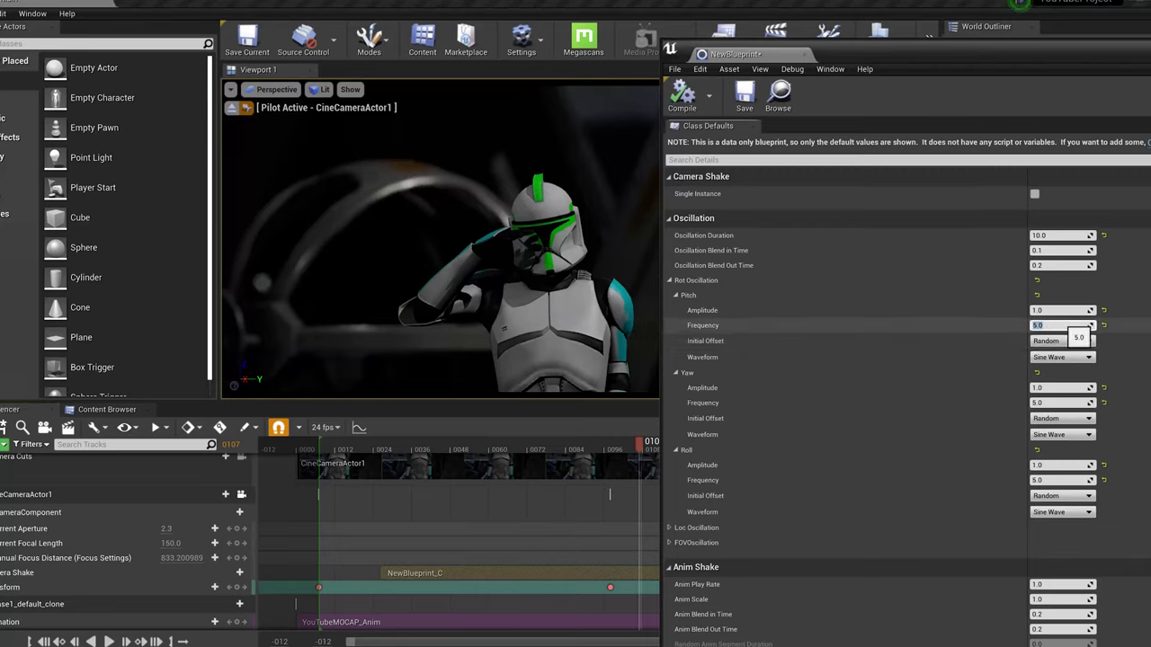
left_click(1061, 310)
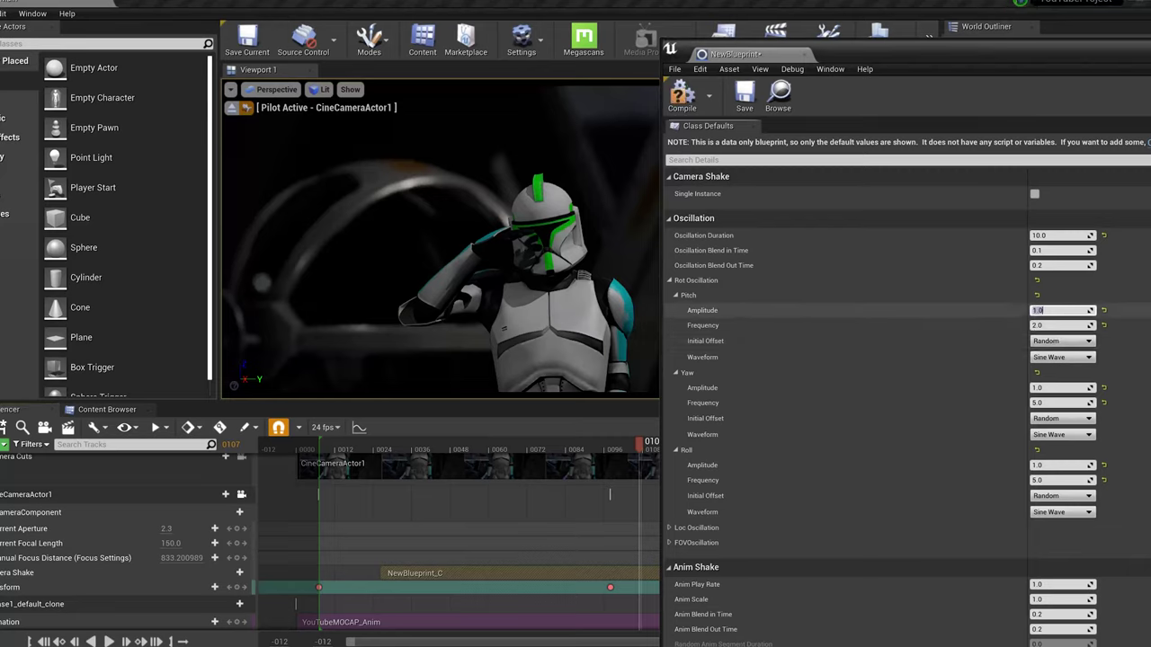
left_click(1061, 387)
key("BackSpace")
key("Tab")
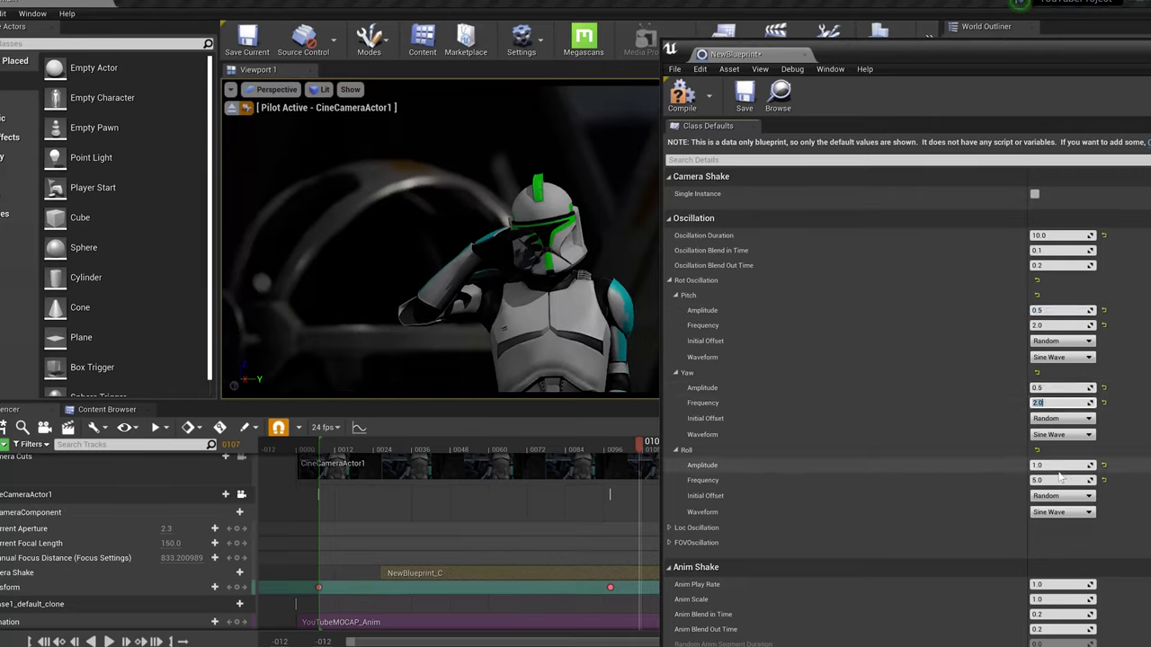
key("Return")
Step: Set roll to amplitude 0.5 and frequency 2.0, then compile and preview the shake
key("BackSpace")
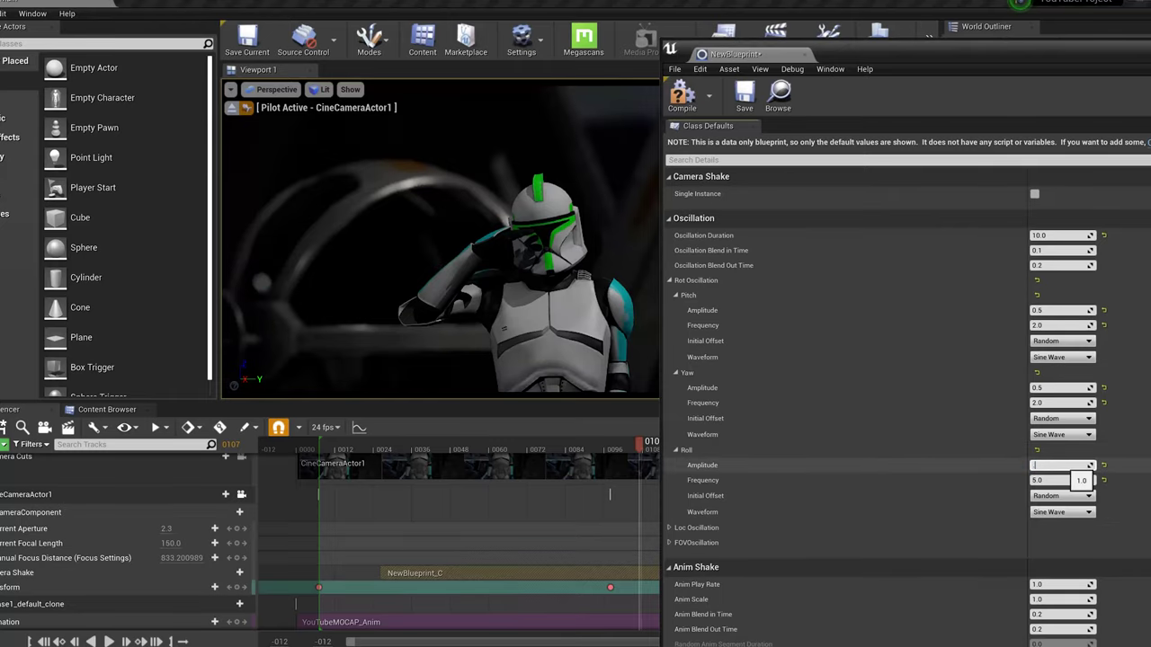
type("0.5")
key("Tab")
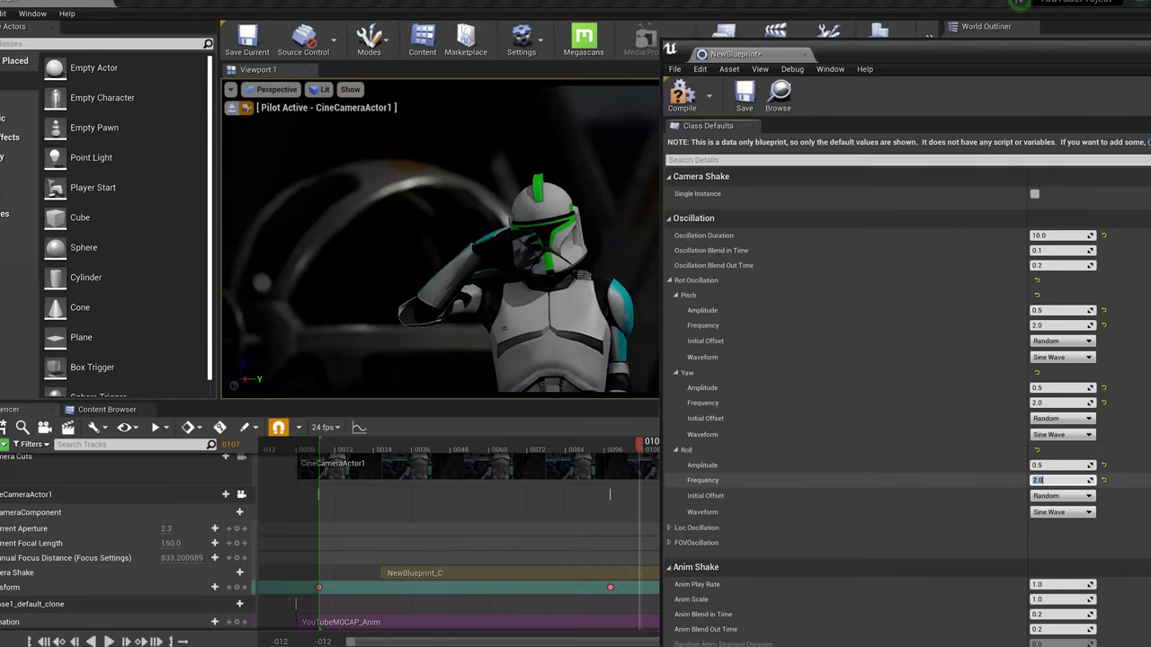
key("Return")
left_click(681, 97)
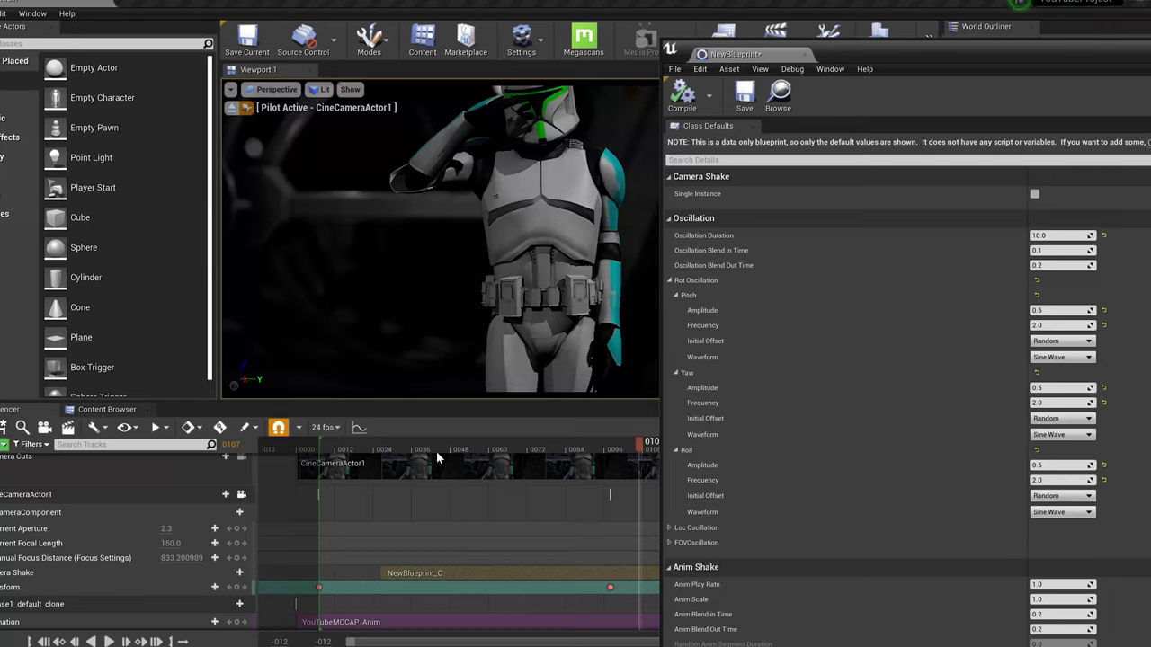
key("space")
left_click(412, 435)
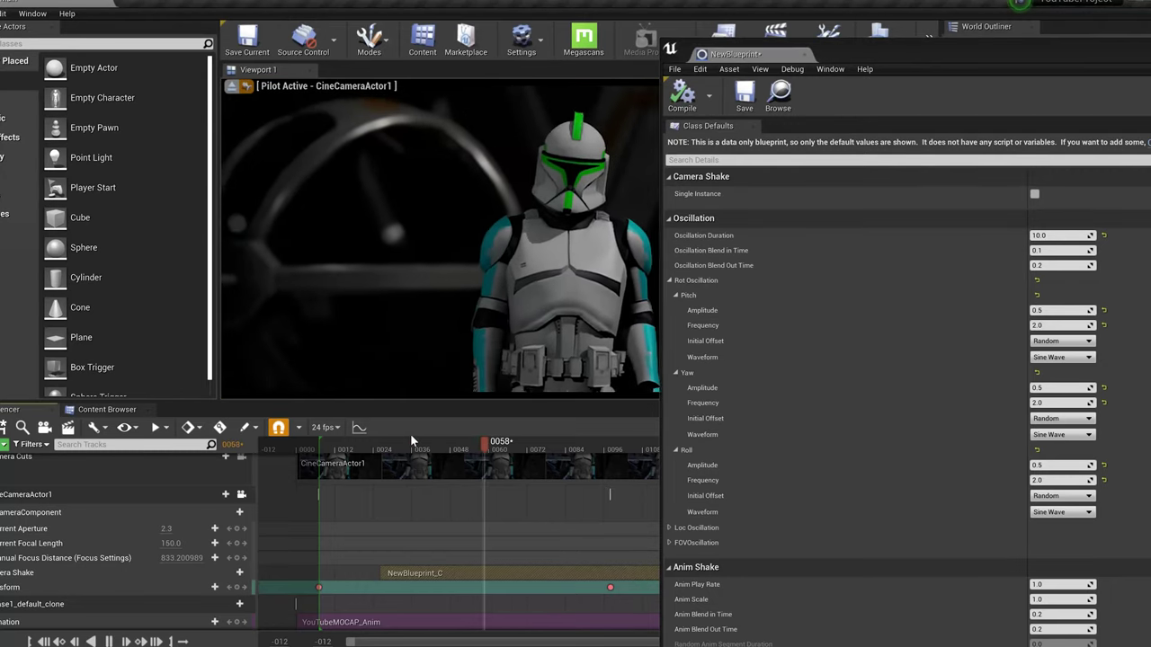
key("space")
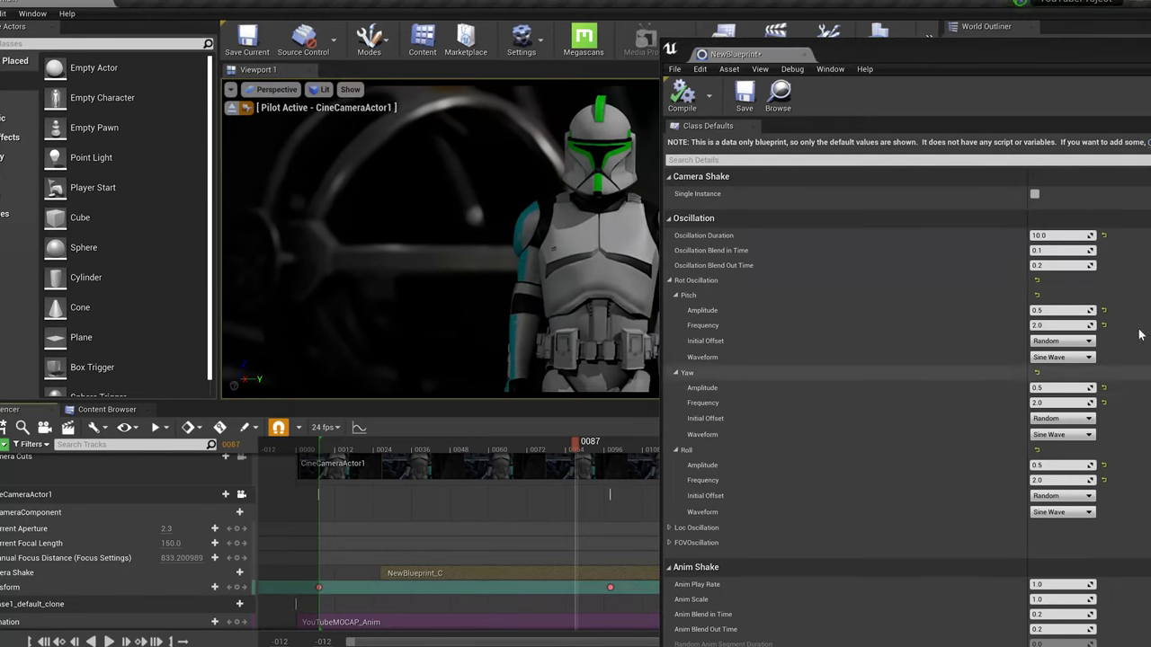
Step: Change pitch, yaw and roll frequencies to 1.0 and recompile the camera shake
left_click(1064, 327)
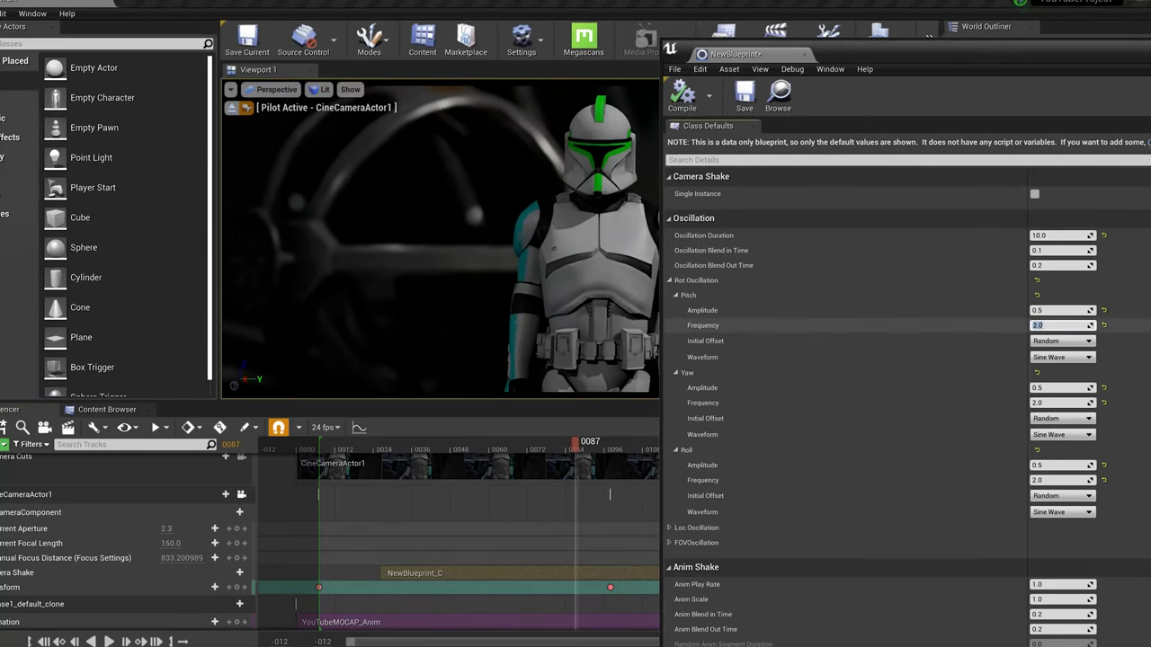
left_click(1061, 403)
type("1.0")
key("Return")
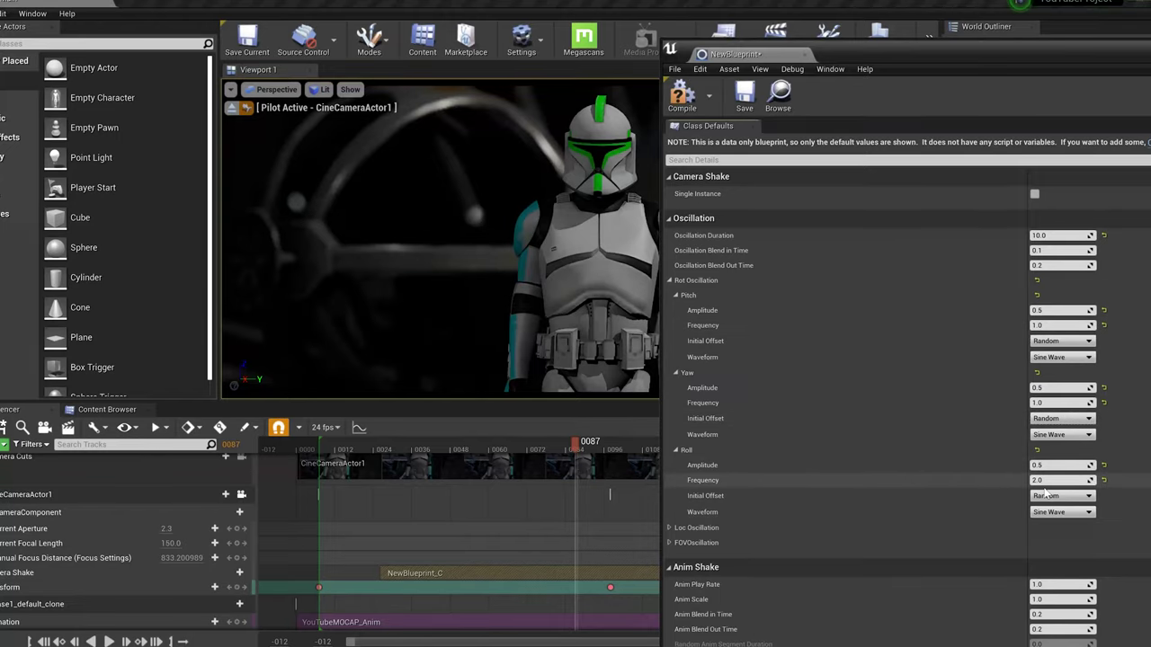
left_click(1060, 480)
type("1.0")
key("Return")
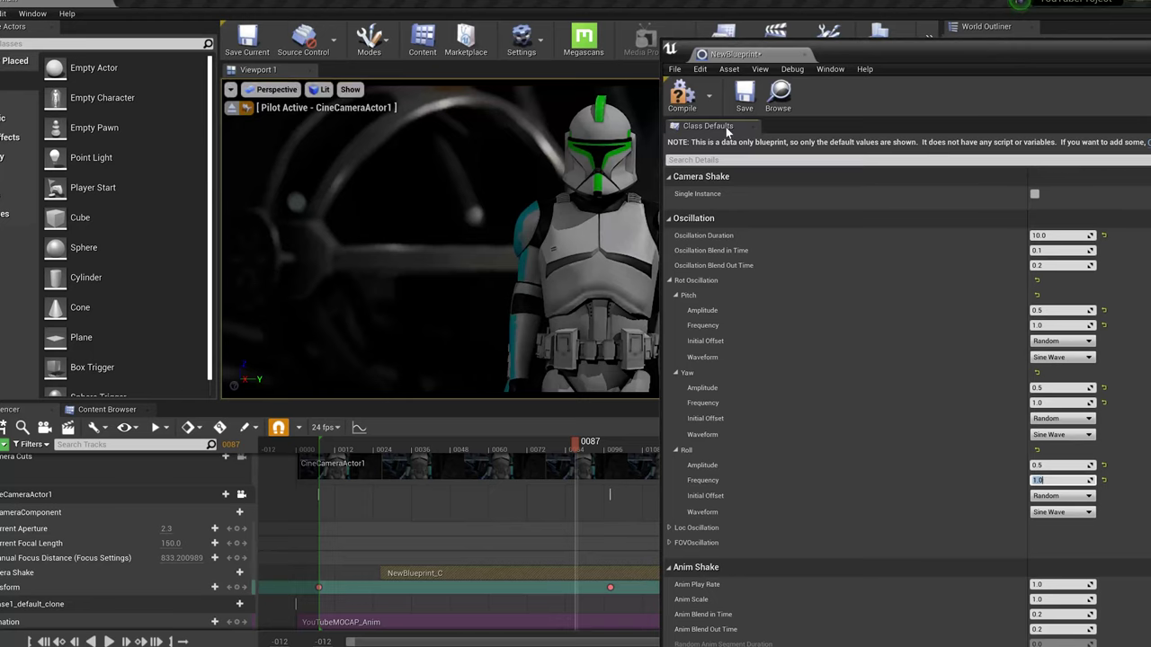
left_click(681, 96)
Step: Lower pitch, yaw and roll amplitude to 0.1 and preview the gentler shake
left_click(423, 445)
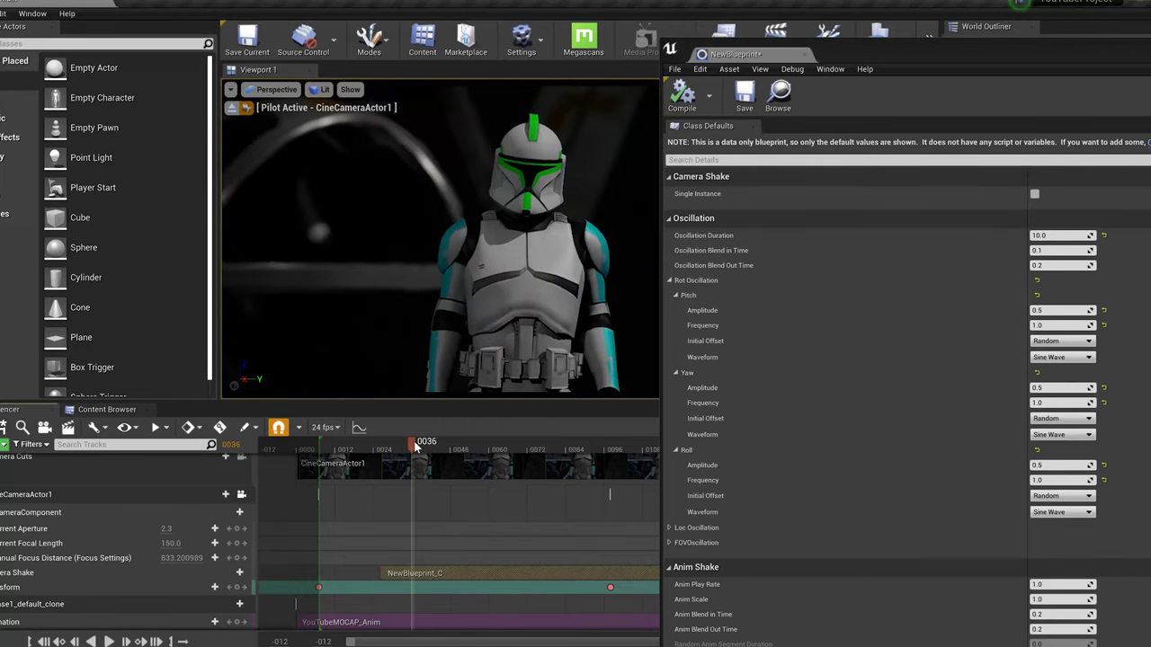
key("space")
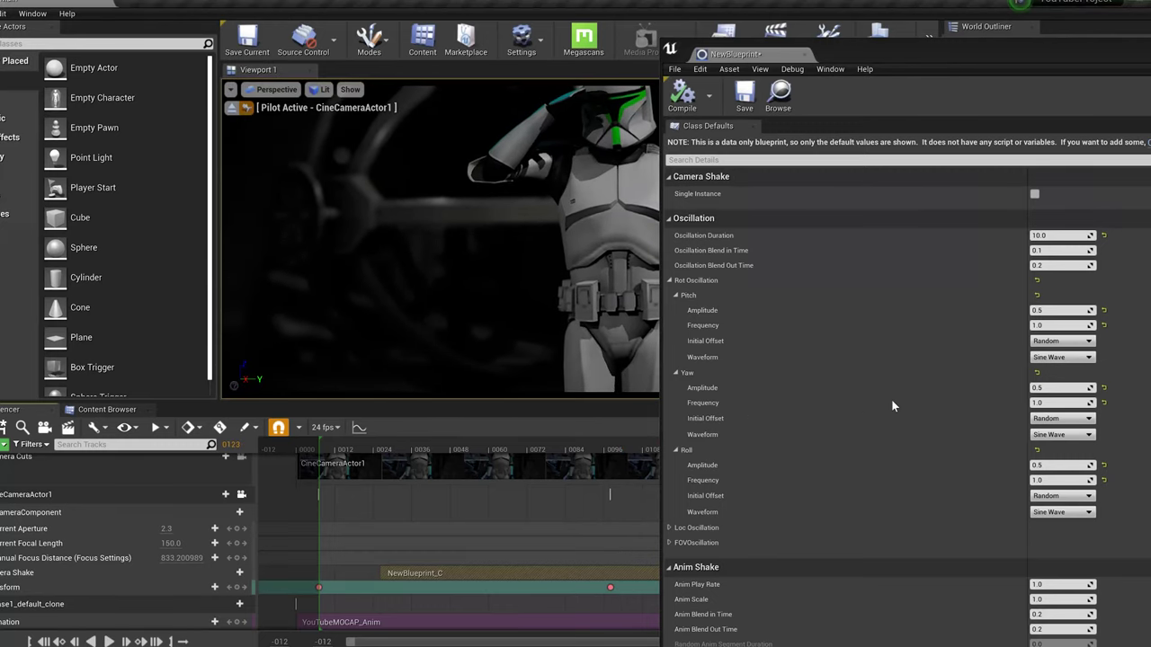
left_click(1061, 310)
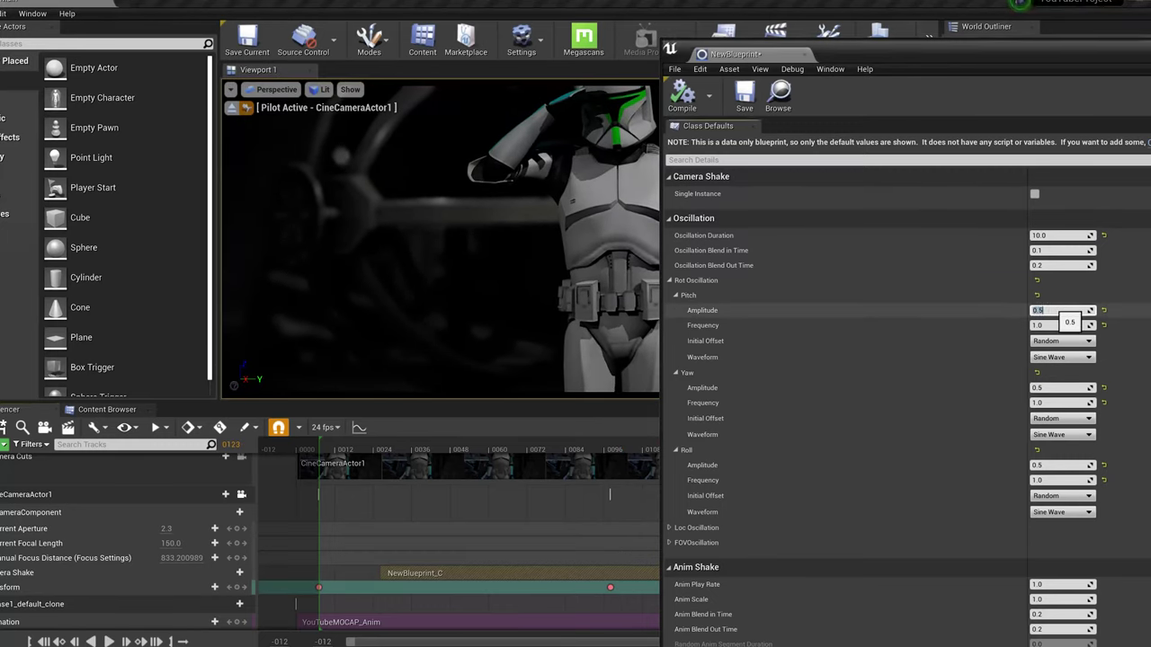
type("0.1")
left_click(1047, 388)
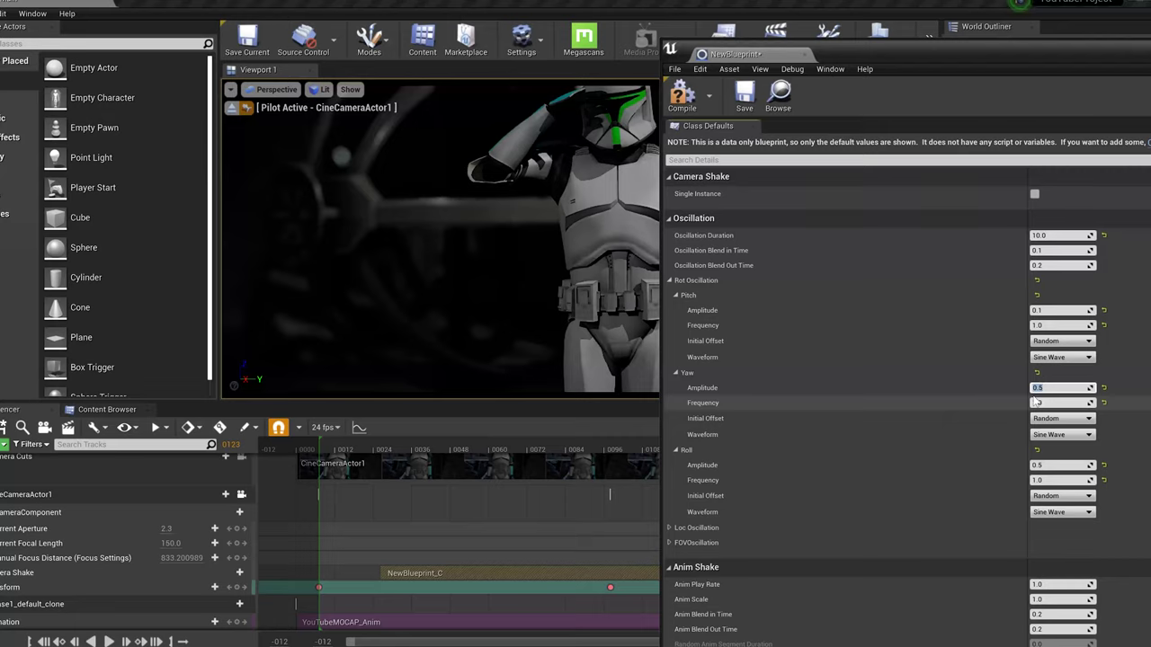
left_click(1035, 465)
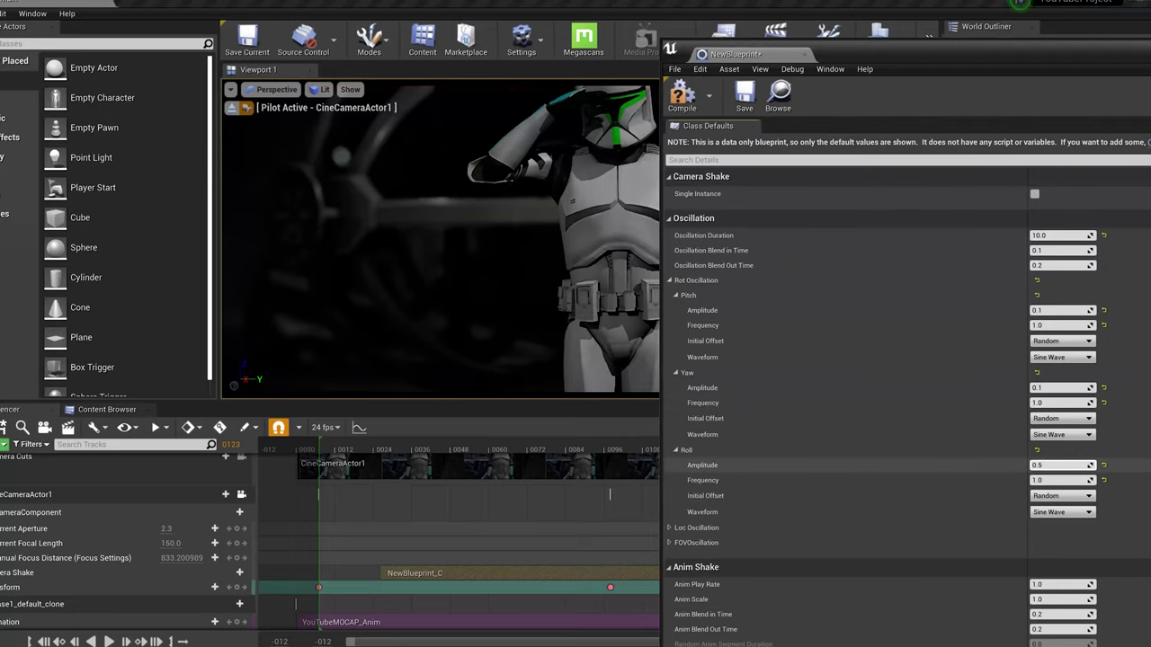
type("0.1")
key("Return")
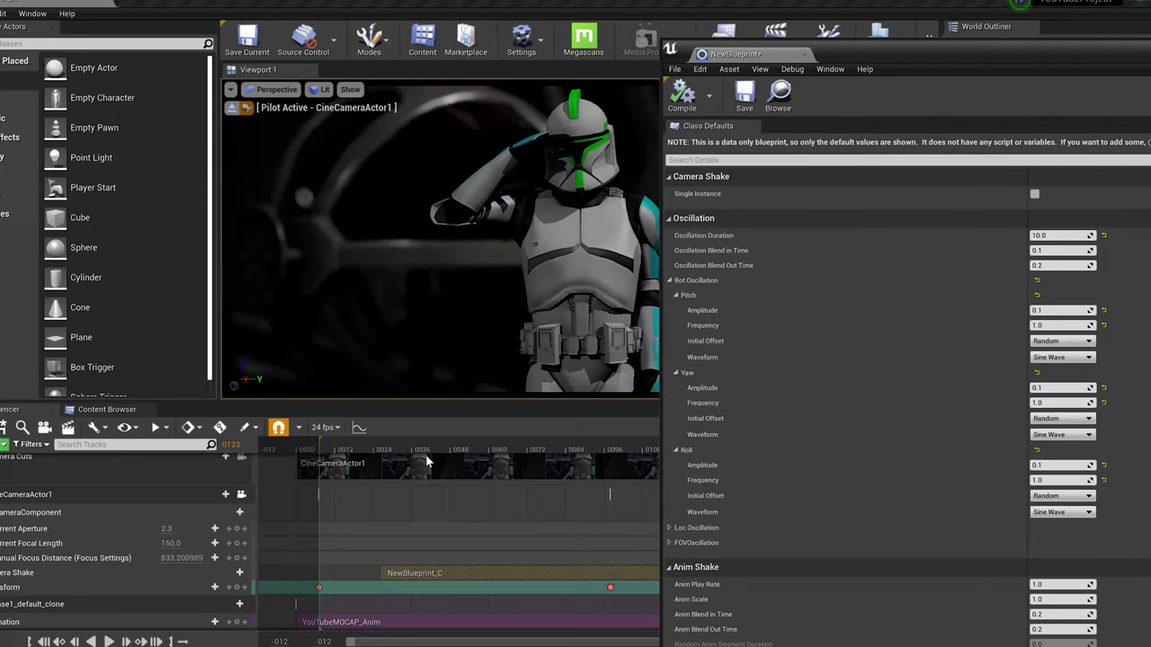
left_click(396, 447)
key("space")
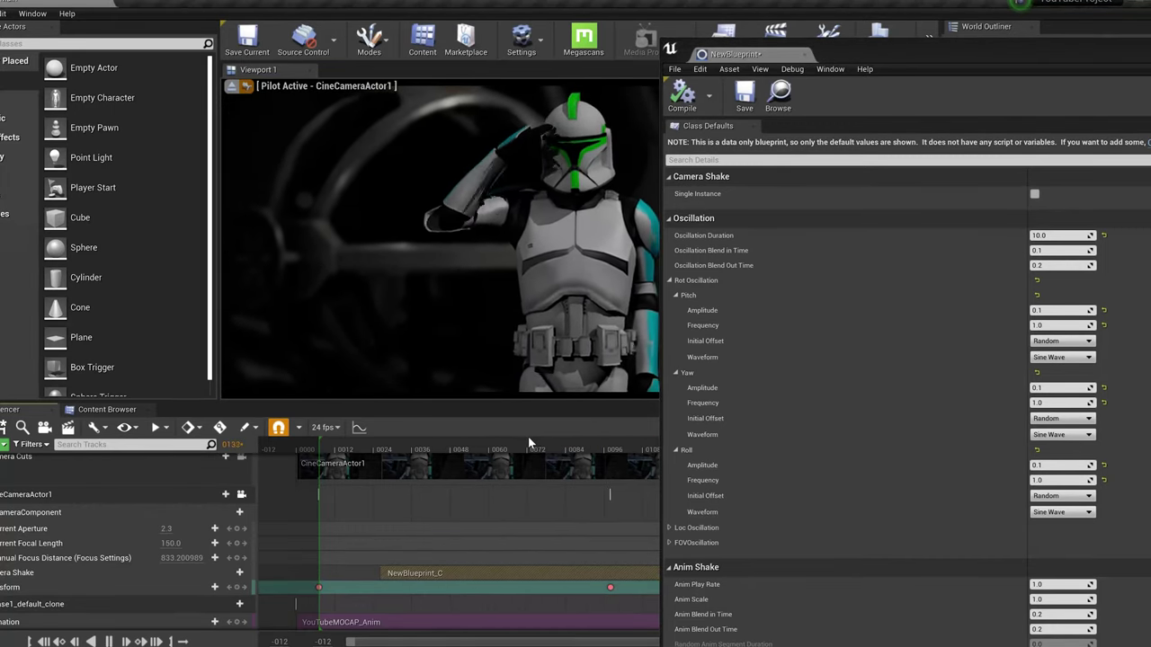
key("space")
Step: Set pitch, yaw and roll frequency to 2.0 and play from frame 24 to check
left_click(1062, 324)
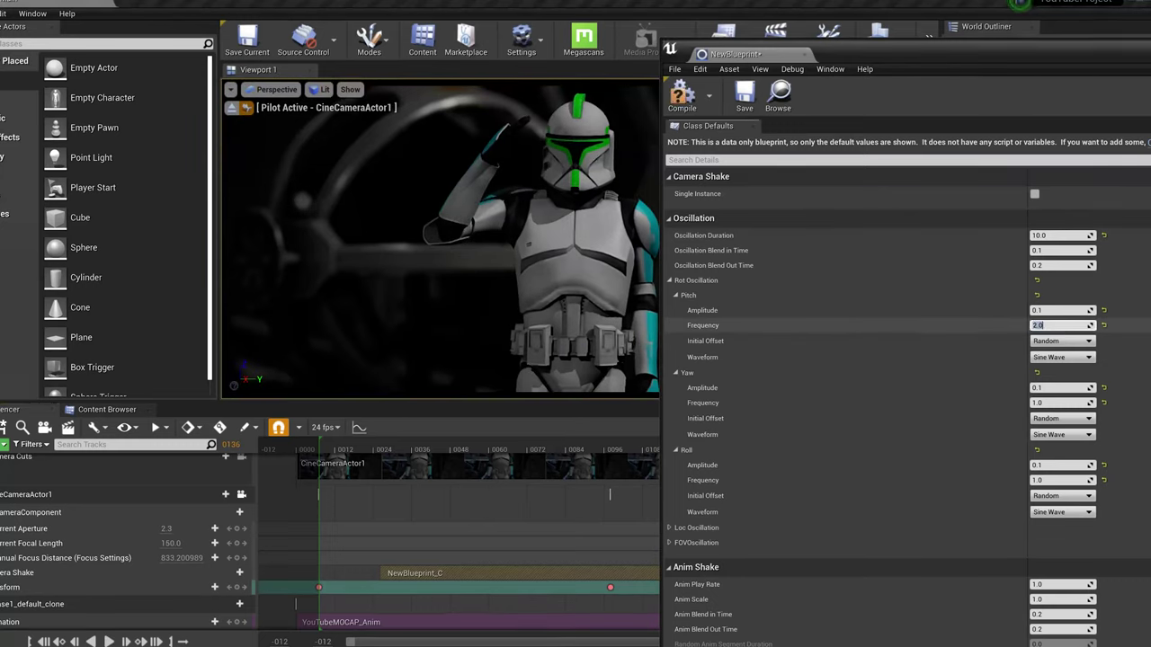
type("2")
left_click(1061, 402)
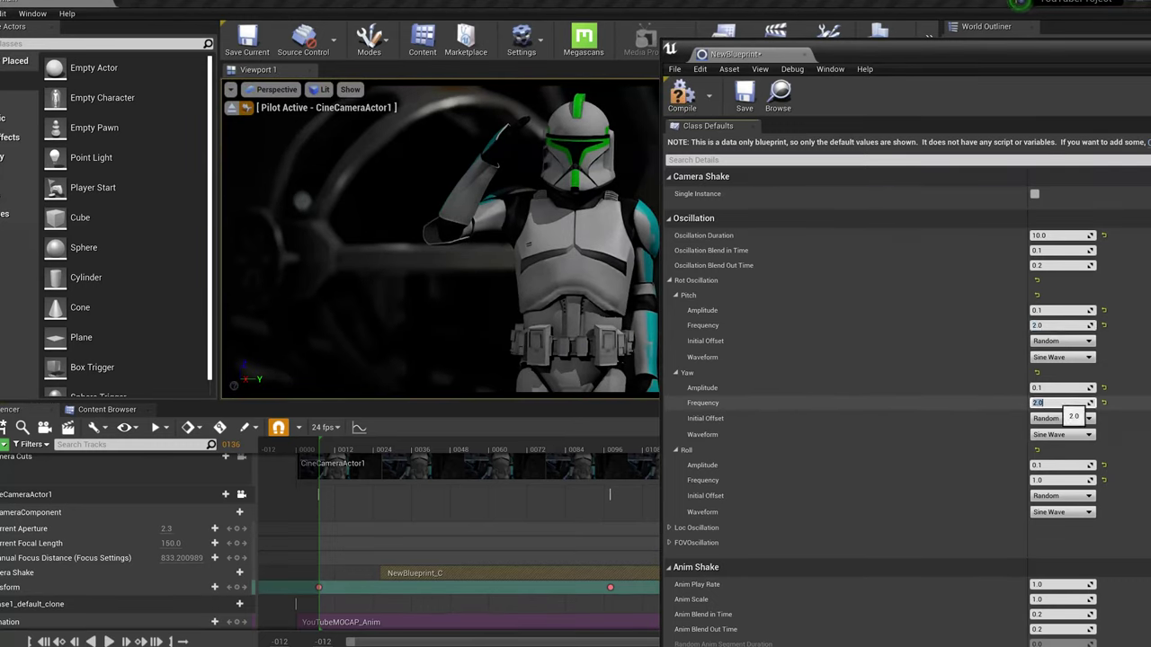
left_click(1060, 480)
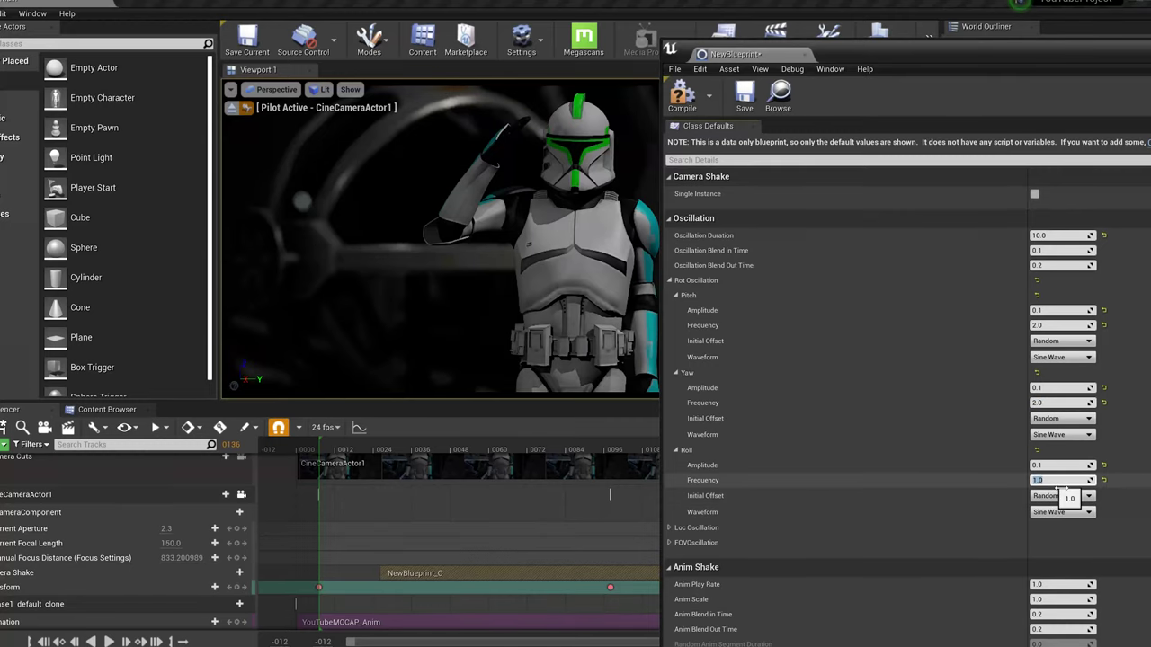
key("Return")
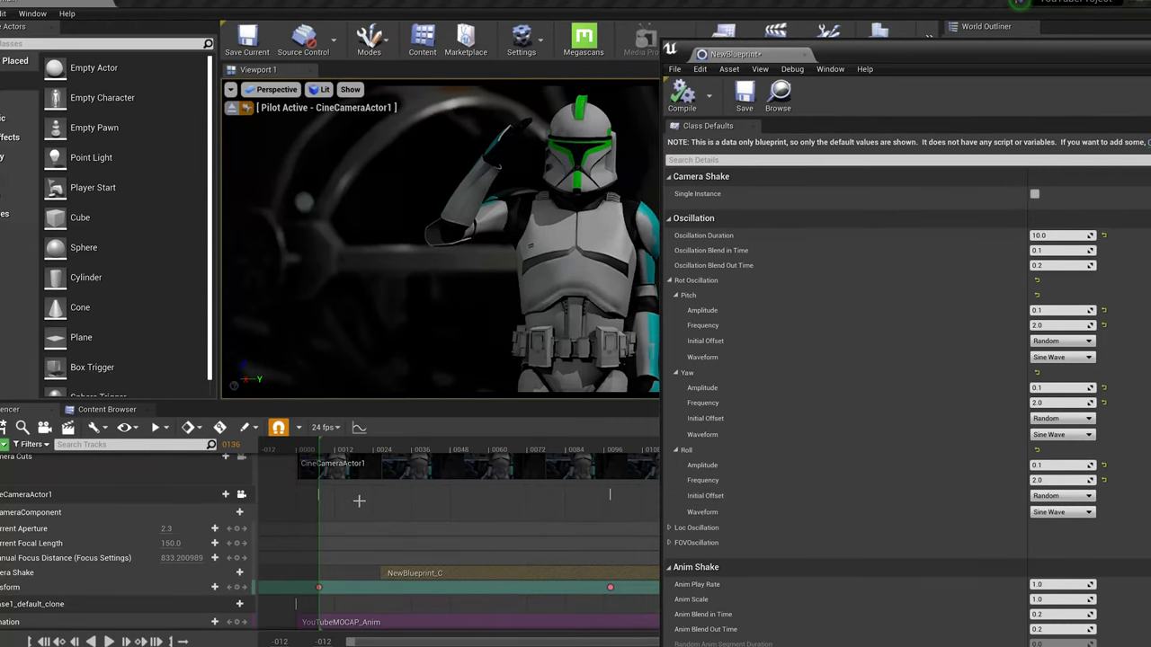
left_click(393, 448)
key("space")
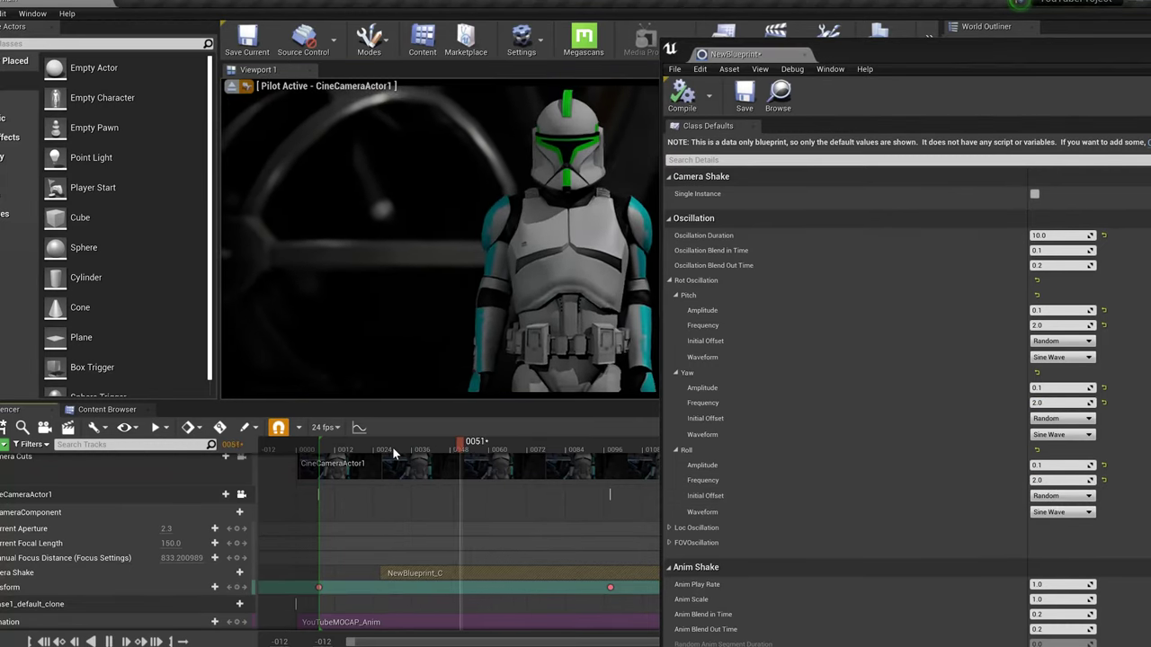
Step: Close the shake blueprint and stretch the NewBlueprint_C section from frame 0 to the sequence end
left_click_drag(895, 87, 1001, 81)
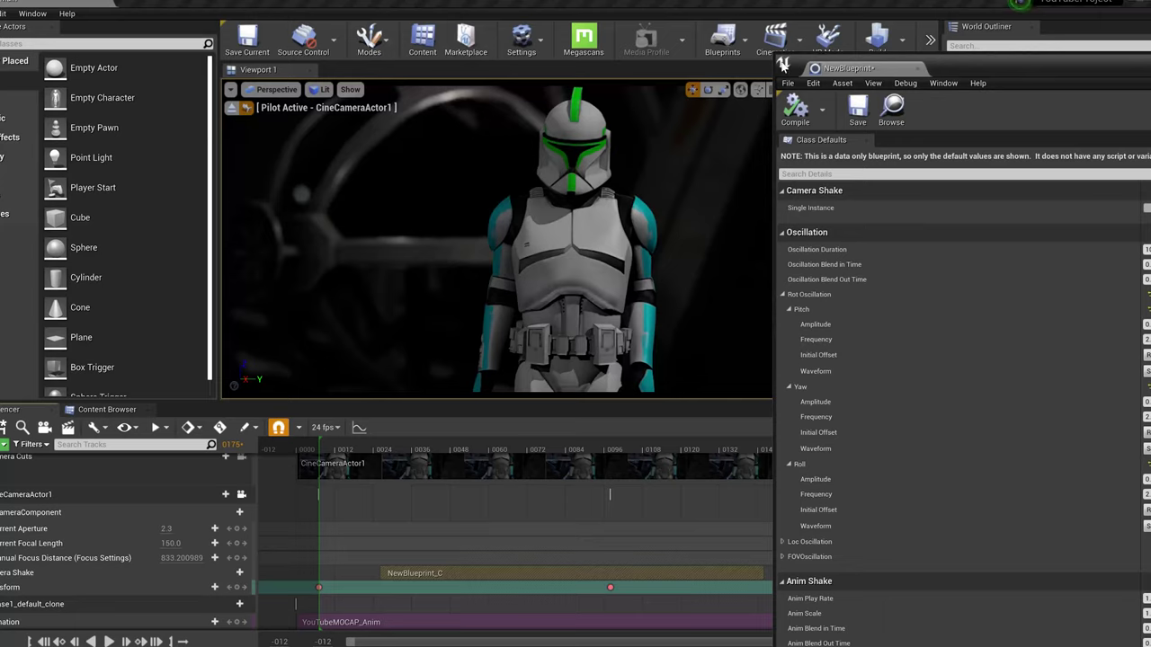
left_click_drag(395, 572, 325, 575)
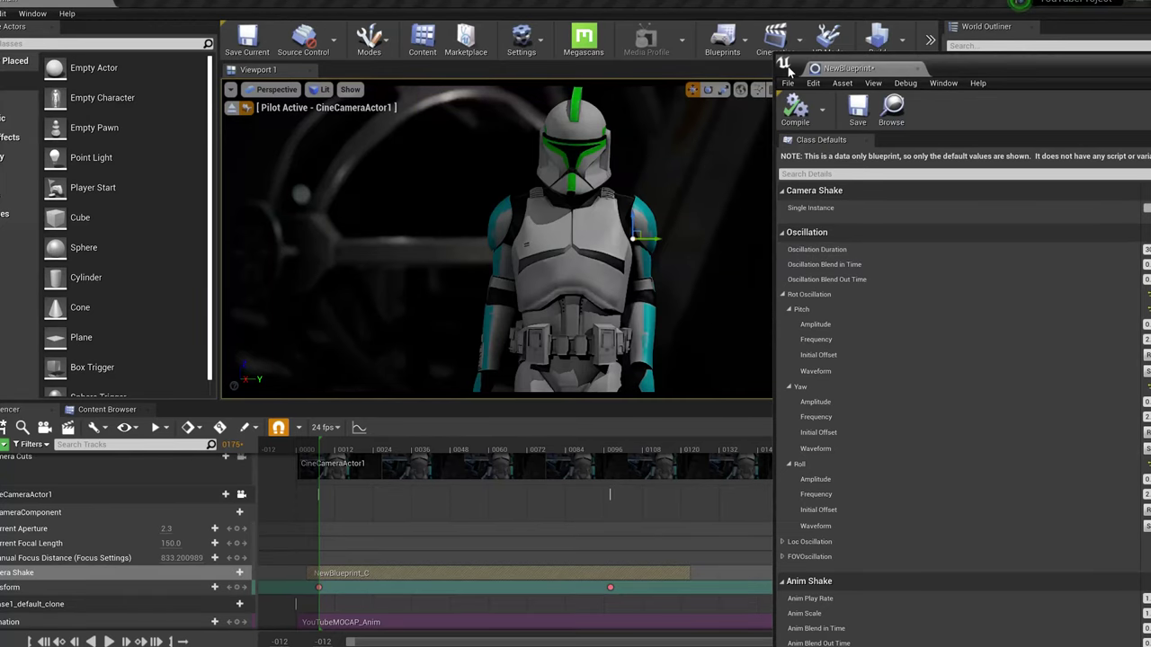
left_click(783, 63)
left_click(802, 139)
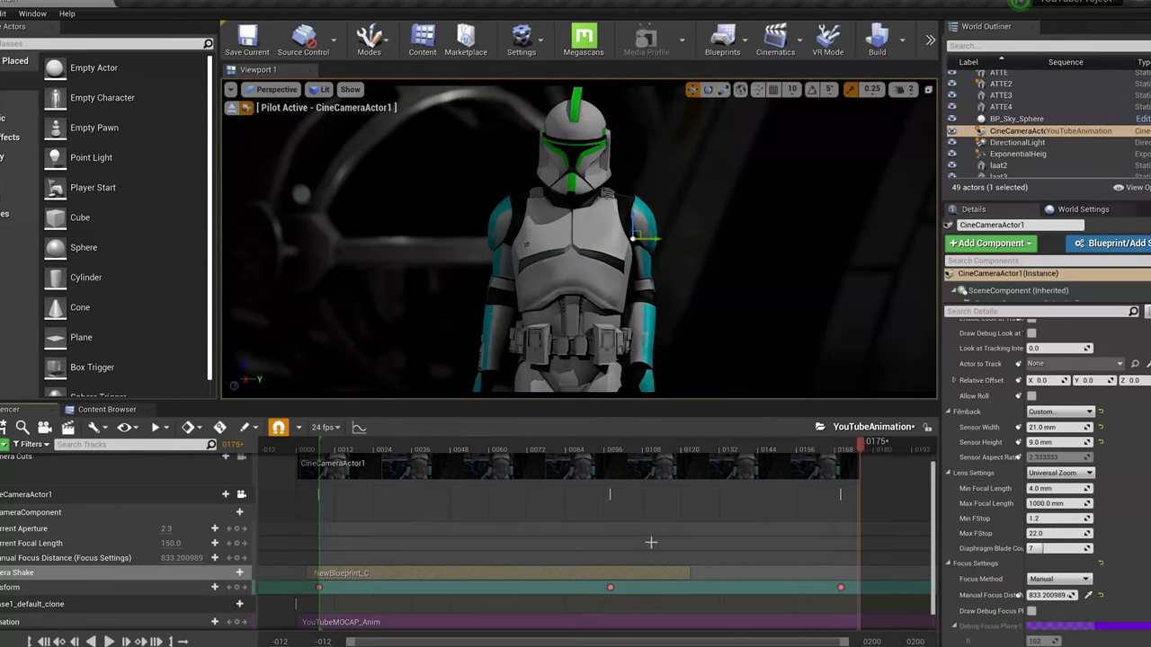
left_click_drag(688, 572, 885, 572)
key("space")
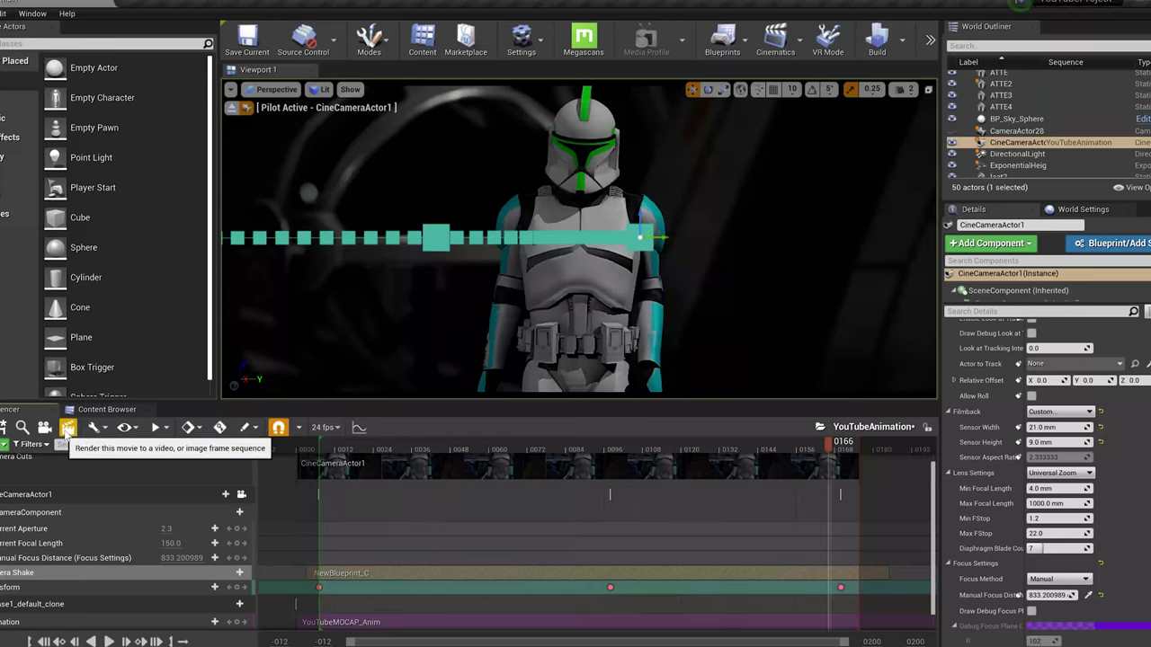
Step: Open Render Movie settings and set Compression Quality to 100
left_click(68, 428)
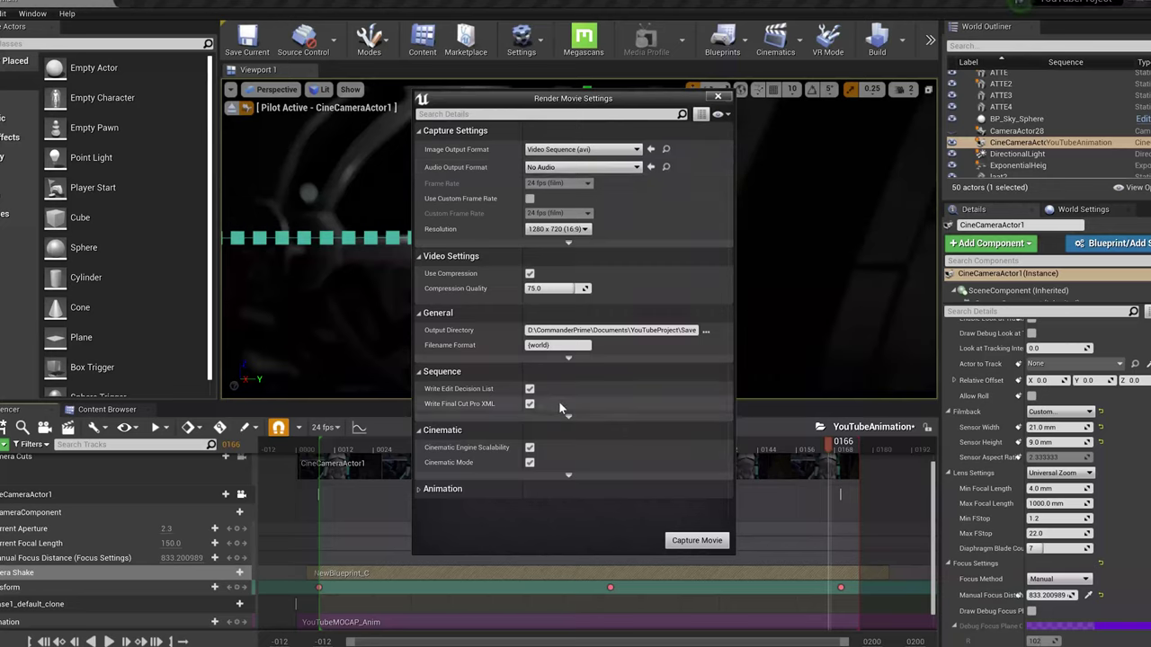
left_click(549, 288)
type("100")
key("Return")
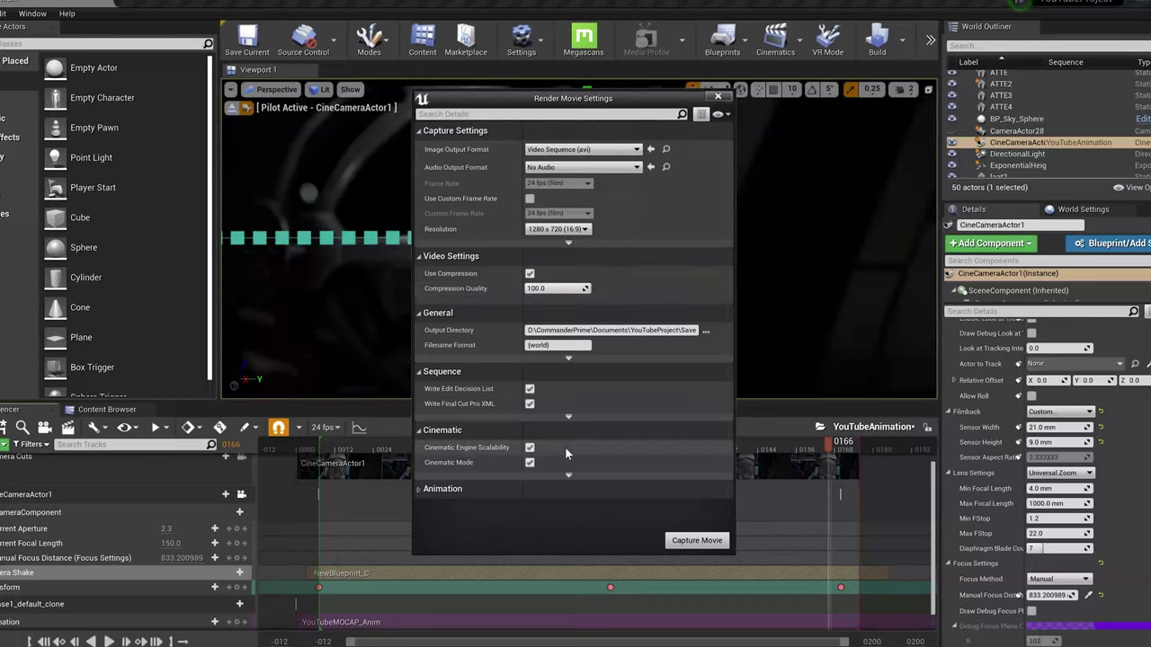
Step: Set the render resolution to 1920 x 1080 (16:9) and show the Image Output Format choices
left_click(423, 490)
scroll(559, 450, "down", 3)
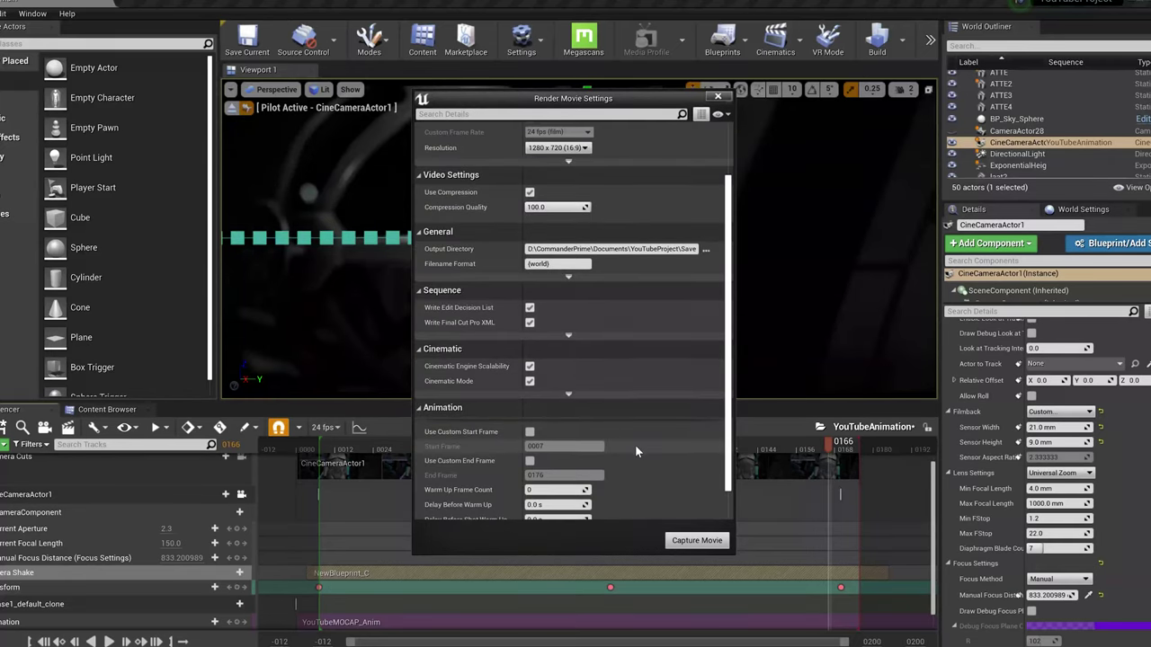
scroll(635, 444, "up", 3)
left_click(580, 229)
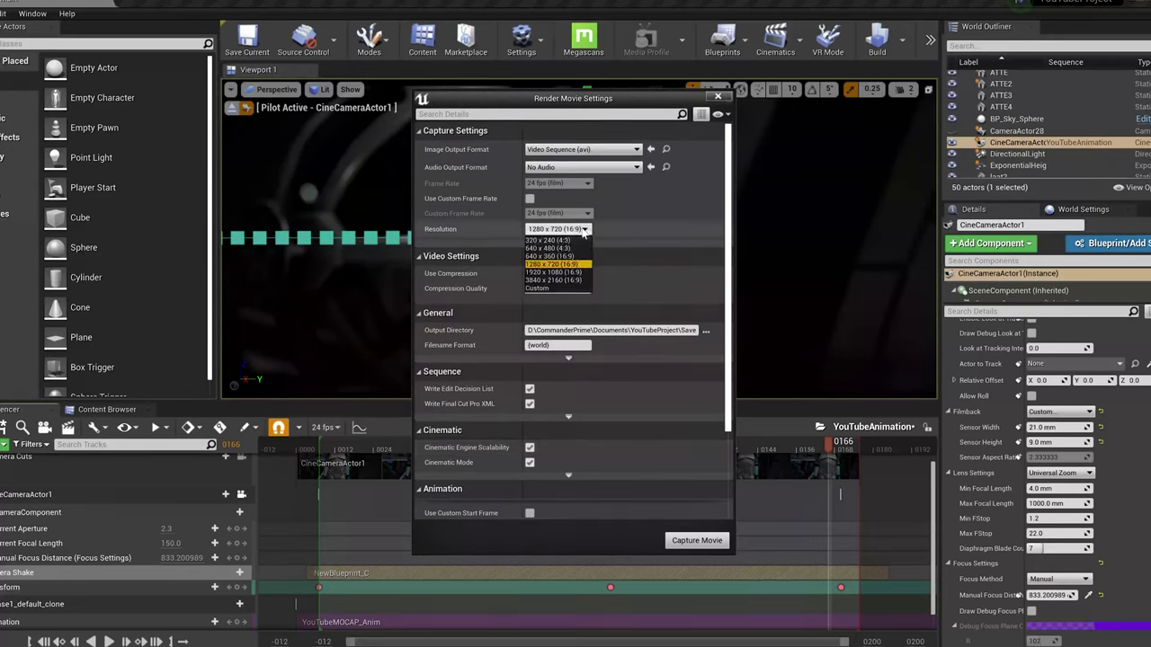
left_click(575, 287)
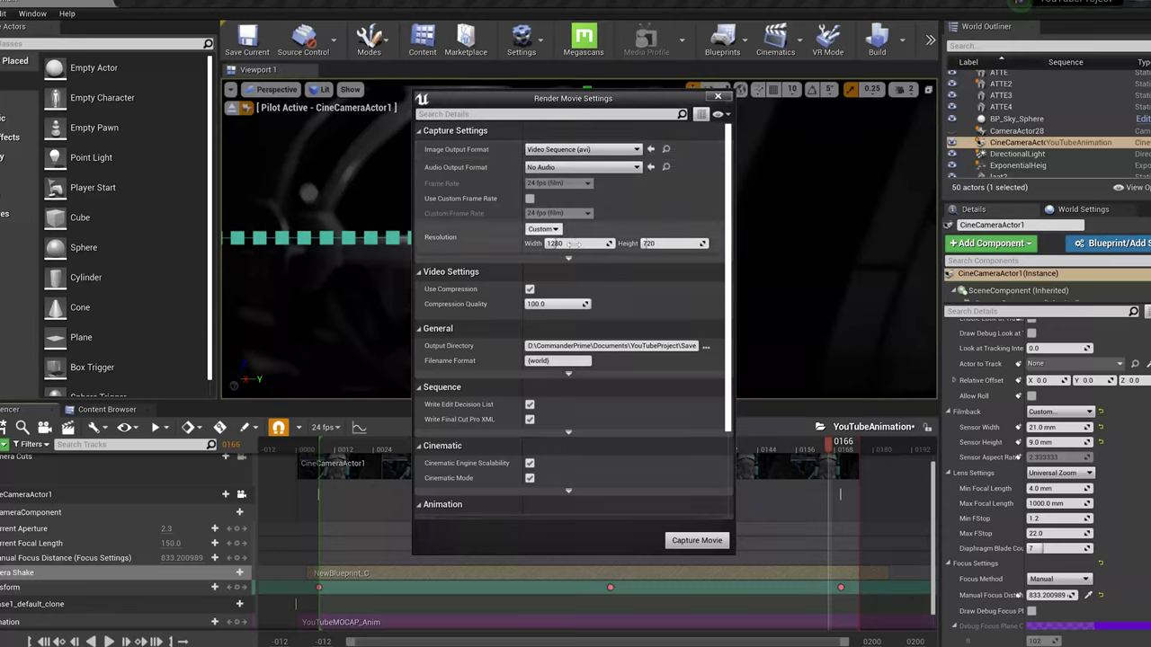
left_click(542, 228)
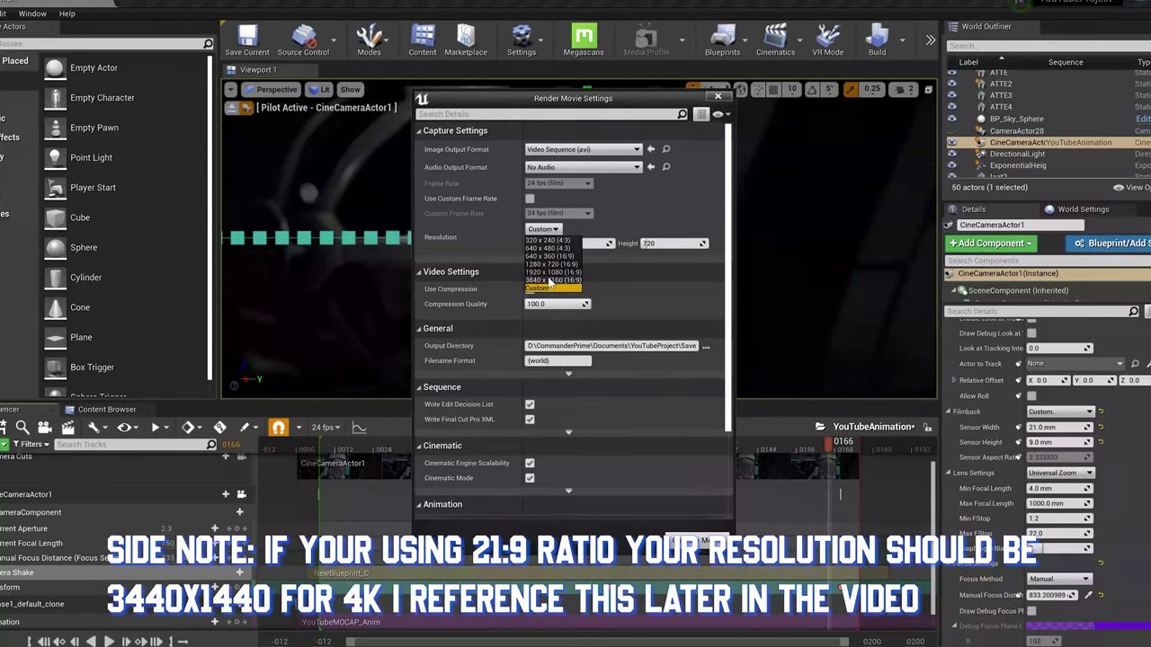
left_click(553, 271)
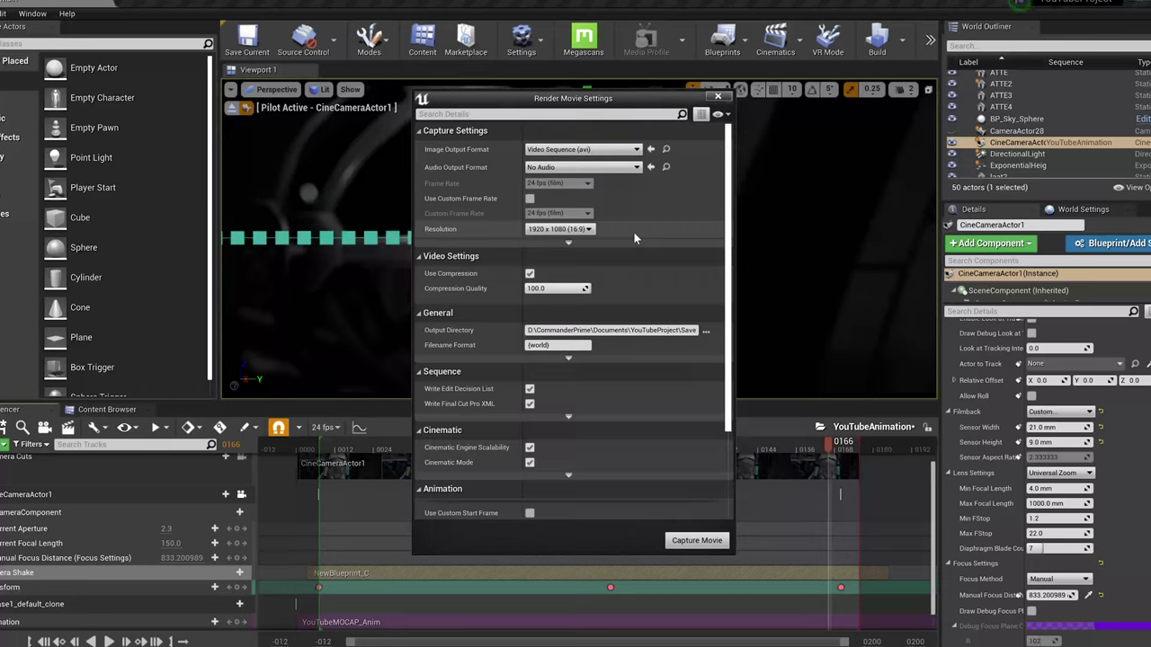
left_click(582, 149)
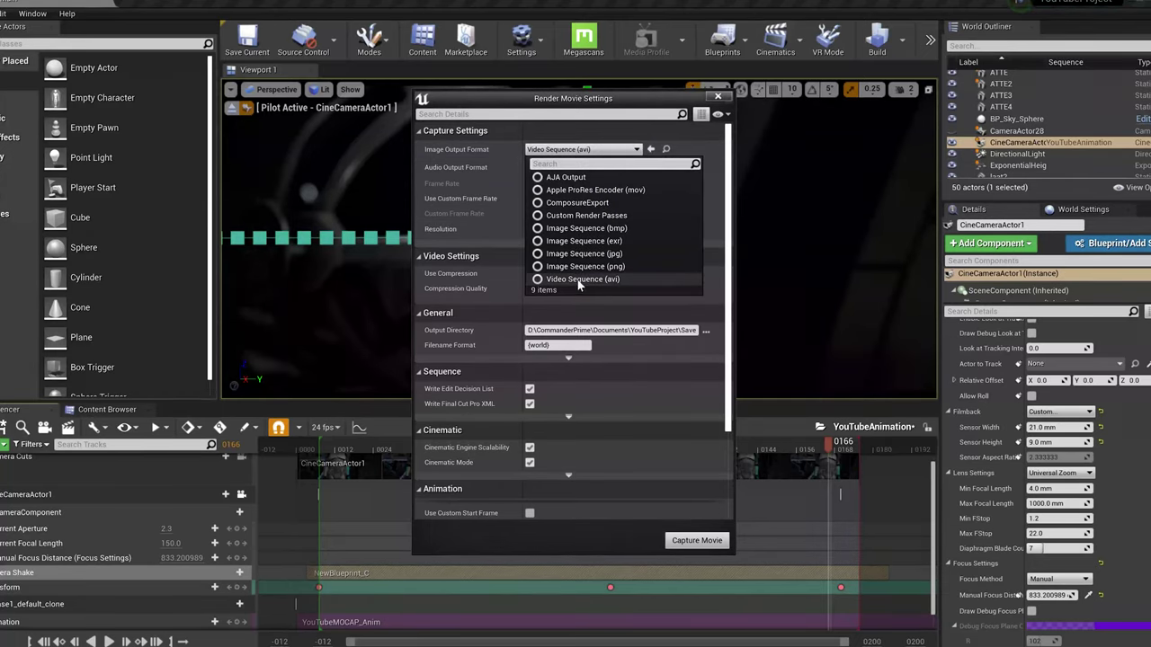
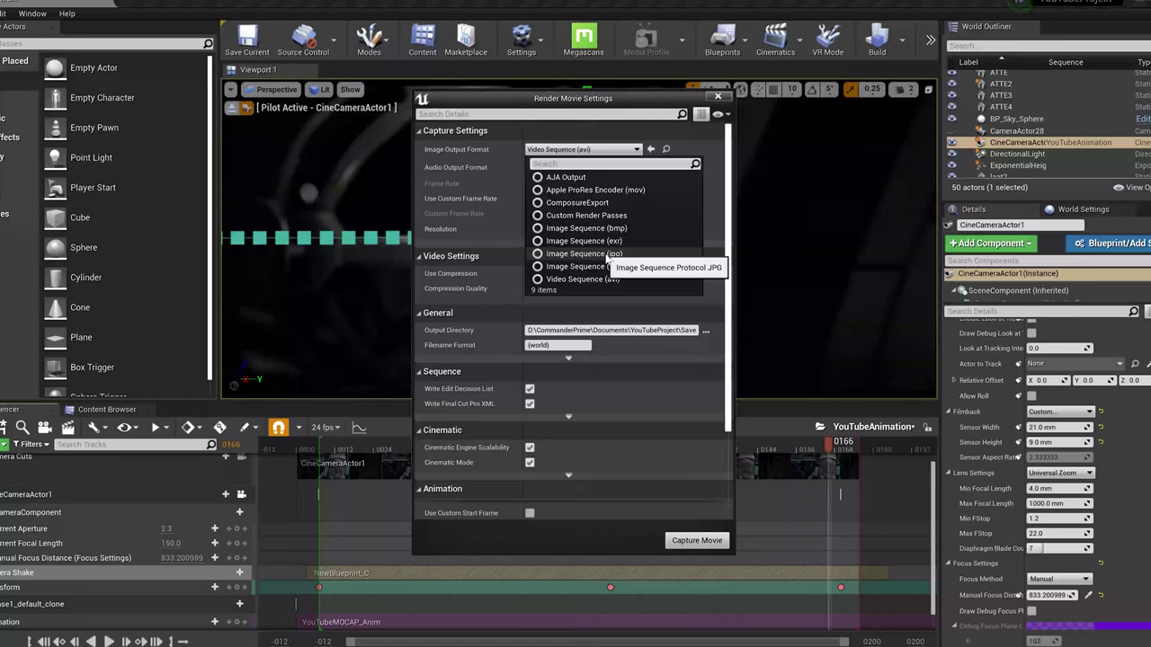
Step: Change the movie Image Output Format from AVI to Image Sequence (bmp)
left_click(580, 228)
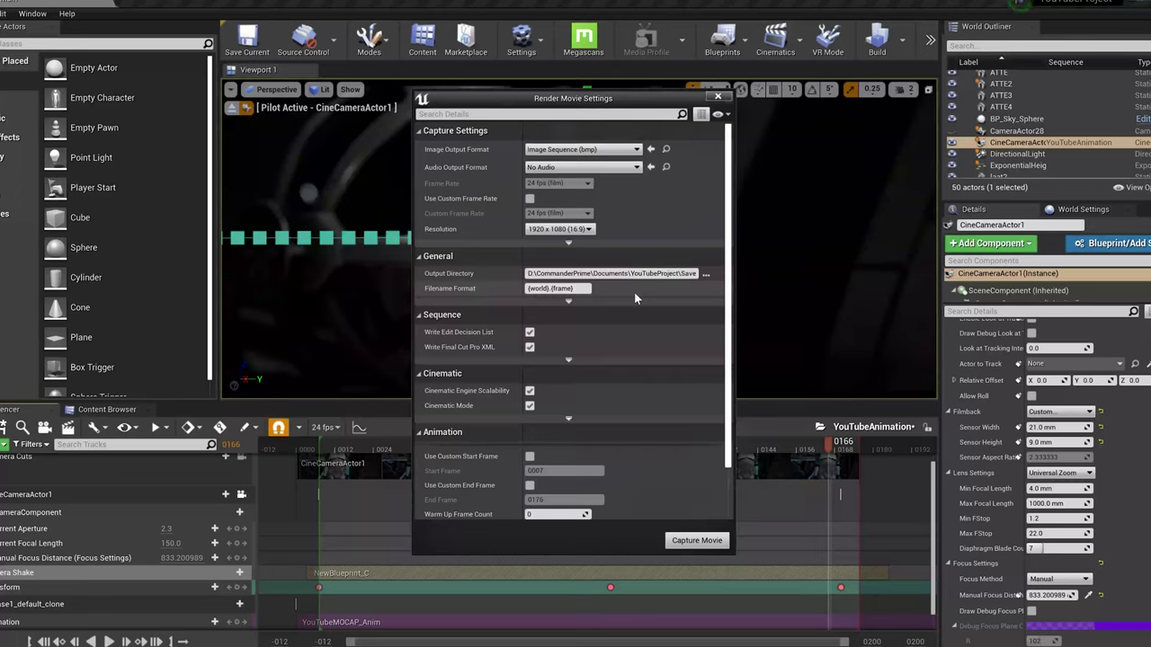
Step: Move the Sequencer playhead from frame 0166 to frame 0176
left_click_drag(763, 461, 862, 454)
left_click(860, 453)
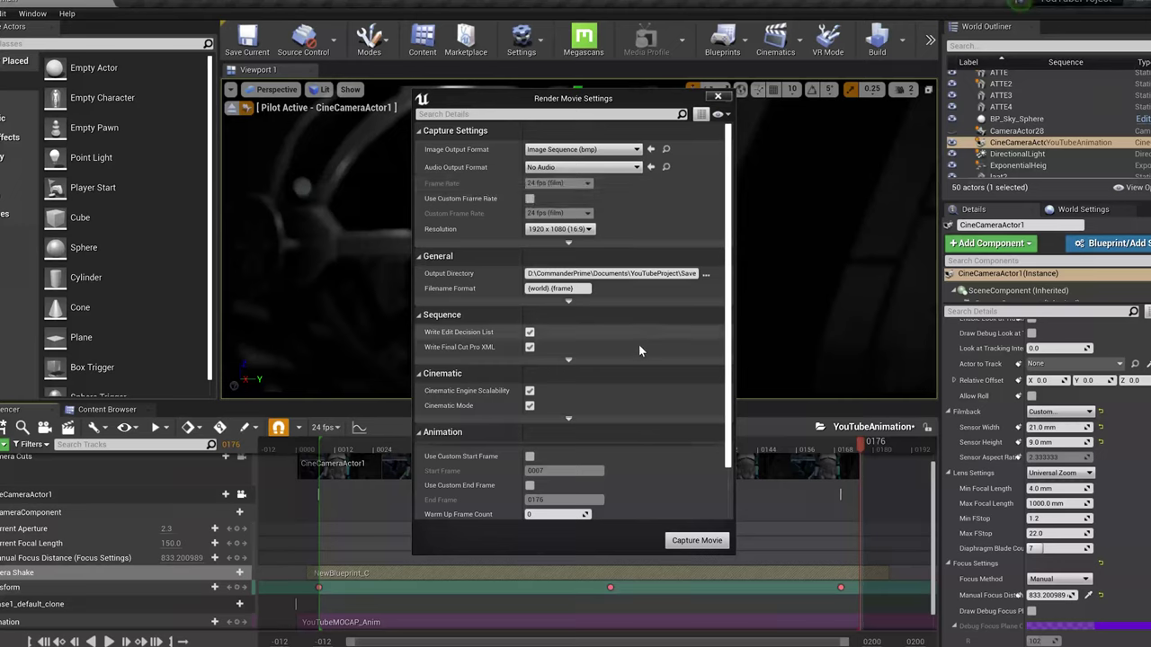
scroll(638, 344, "down", 2)
scroll(611, 306, "up", 2)
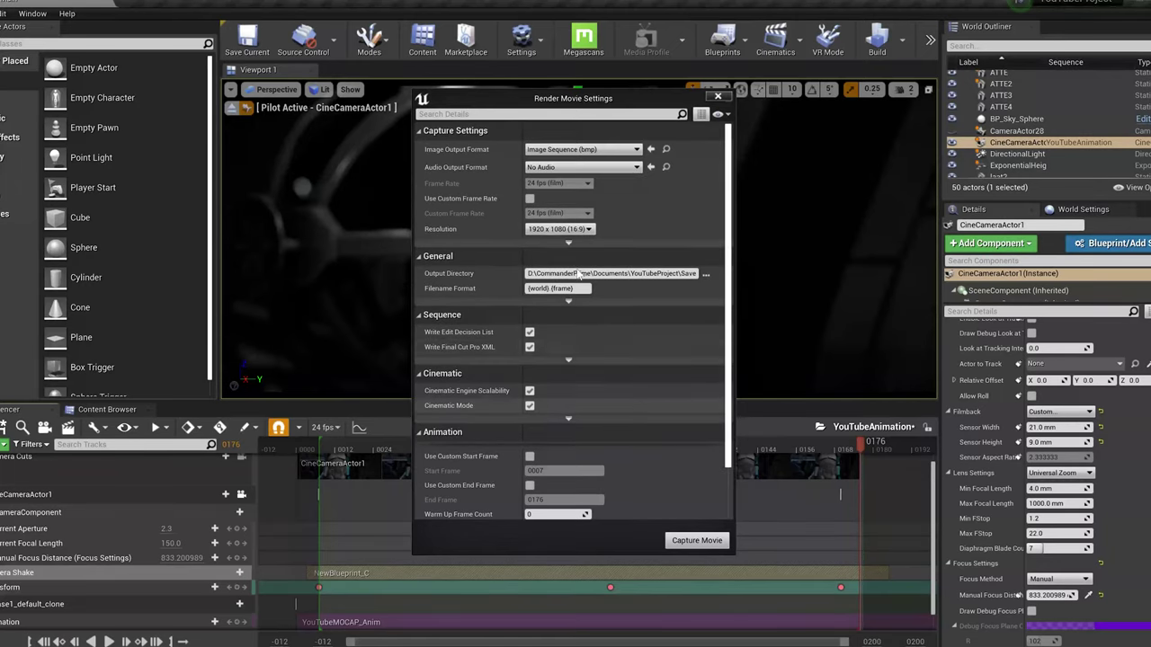
Step: Toggle Use Custom Frame Rate on and back off, keeping 24 fps (film)
left_click(530, 198)
left_click(532, 213)
left_click(535, 216)
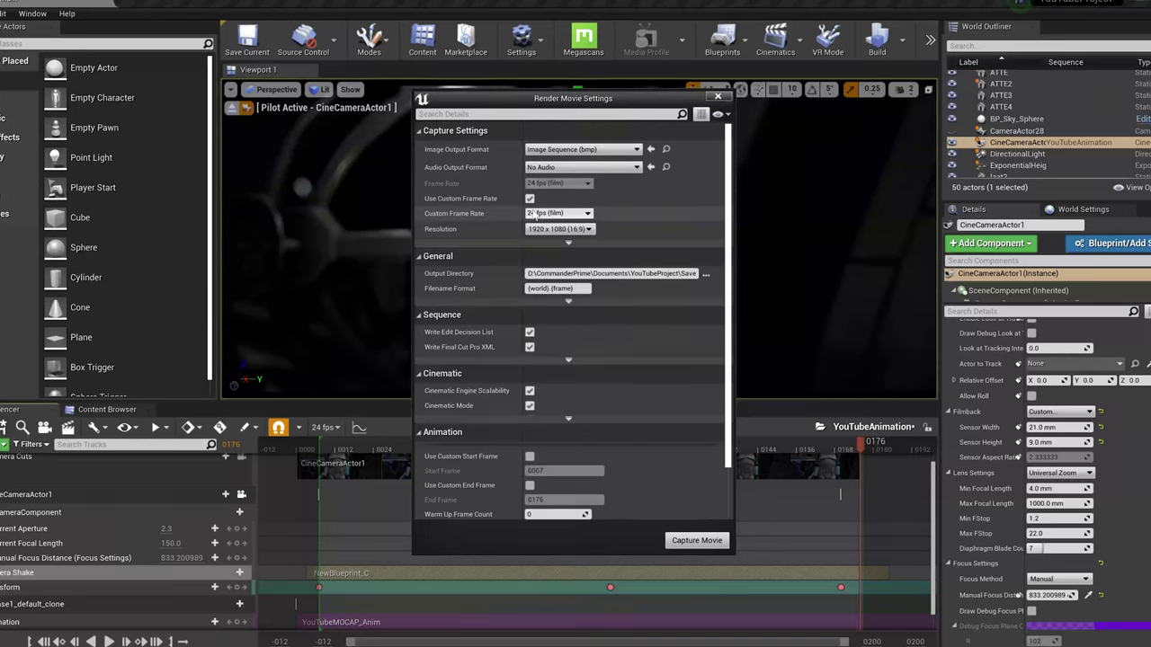
left_click(530, 197)
Step: Enable Use Separate Process, leave the Filename Format unchanged, and close Render Movie Settings
scroll(601, 289, "down", 1)
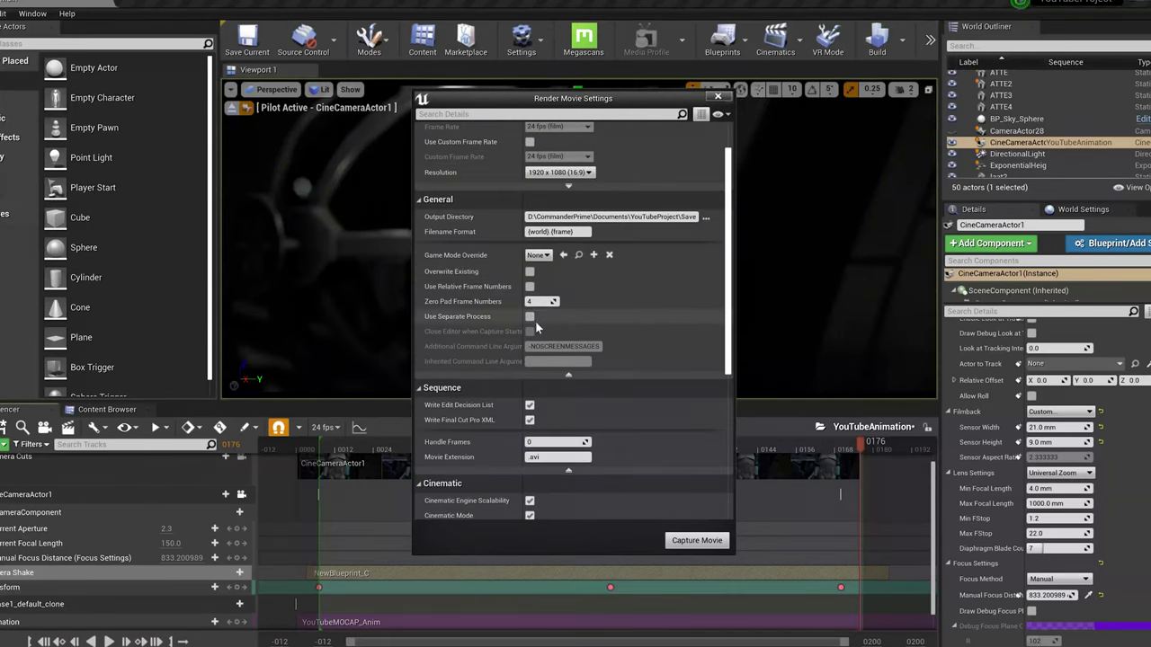
left_click(530, 317)
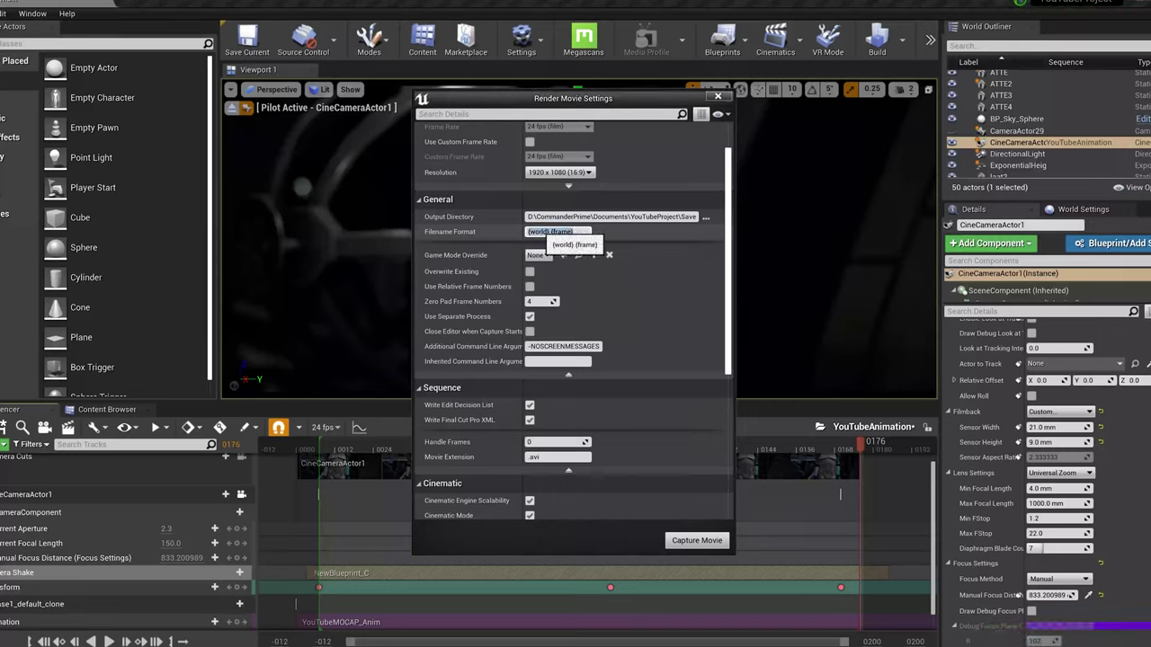
left_click(555, 232)
left_click(622, 230)
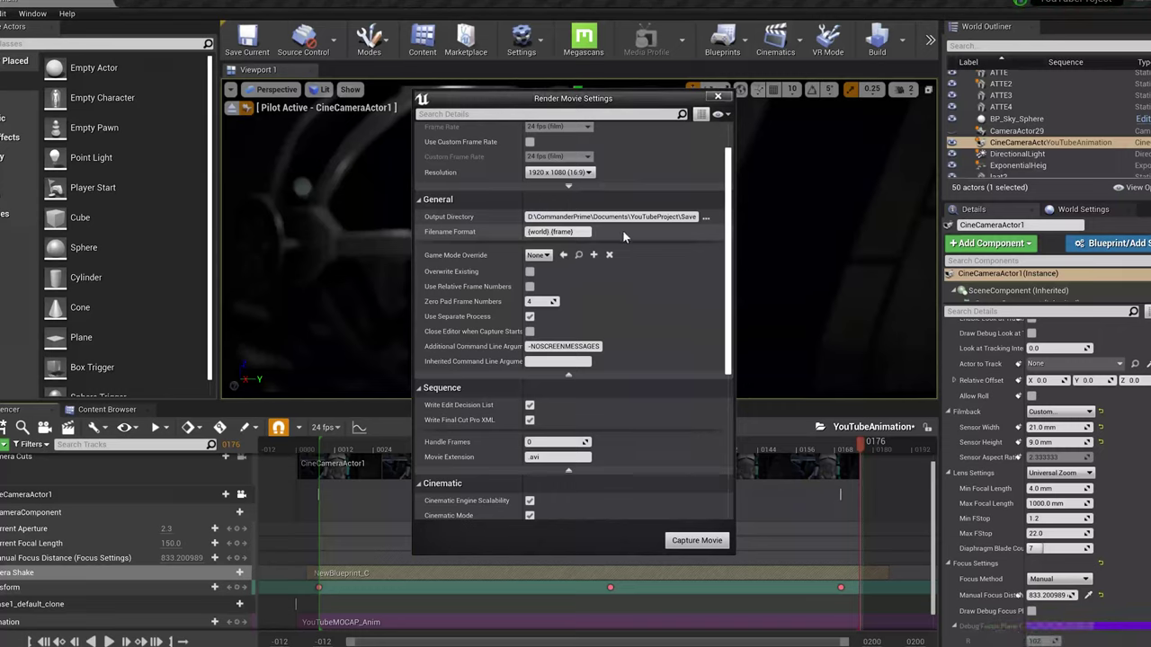
scroll(623, 232, "up", 3)
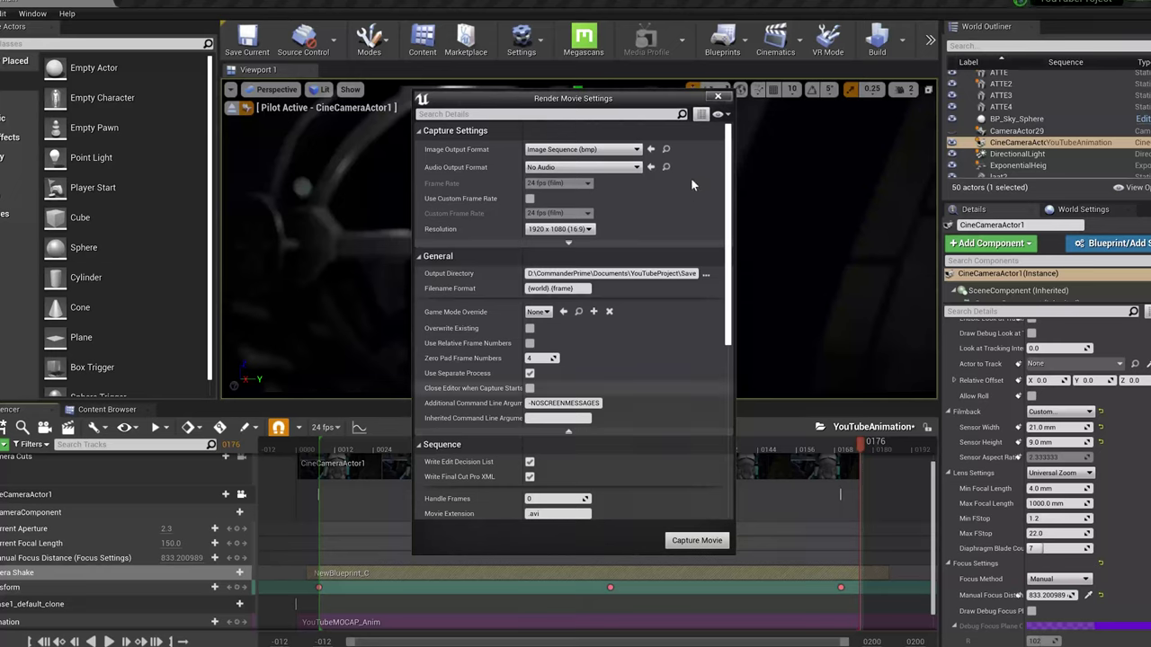
left_click(718, 96)
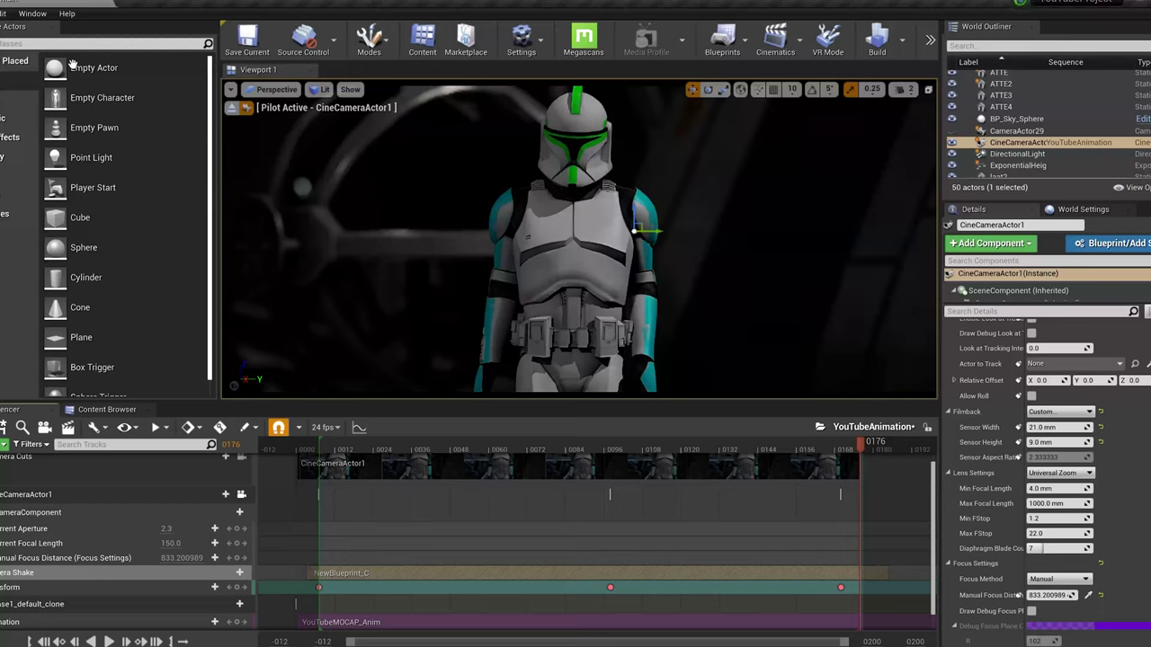
Step: Open the Movie Render Queue from Window > Cinematics and reposition its window
left_click(32, 14)
mouse_move(37, 36)
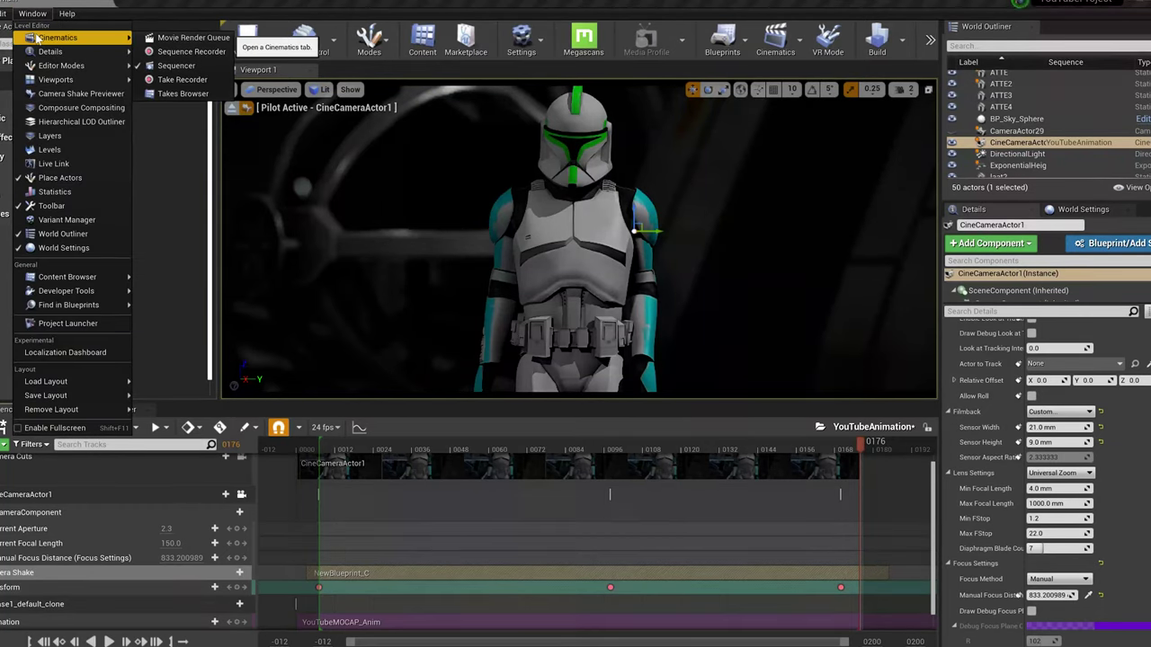
left_click(180, 39)
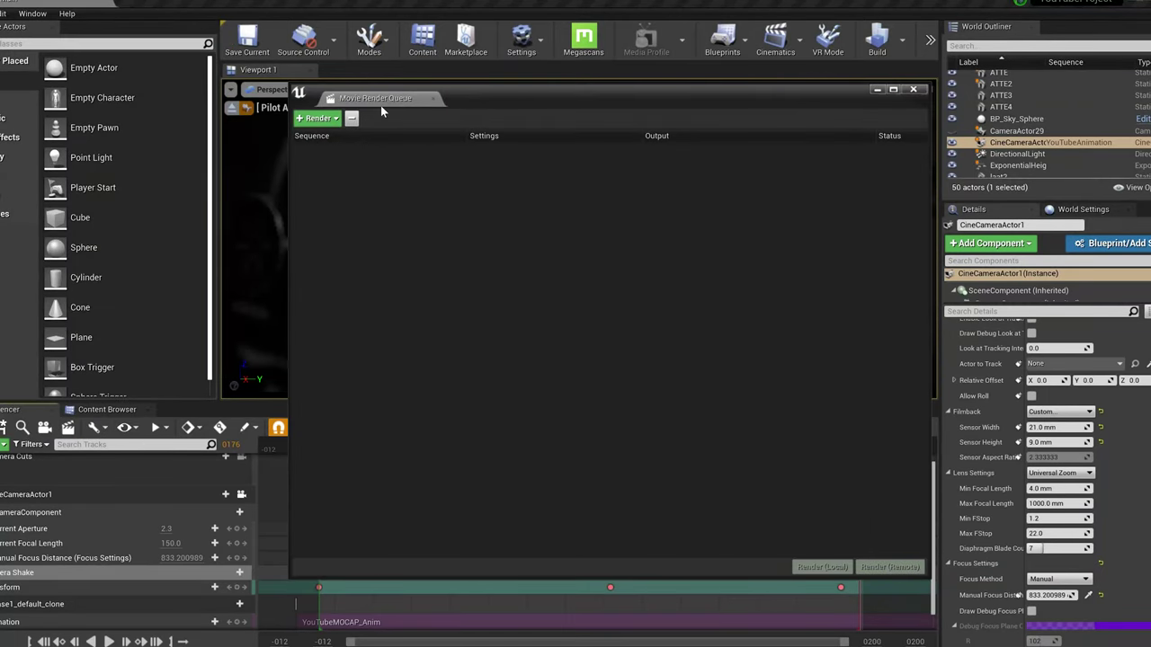
left_click_drag(380, 105, 406, 169)
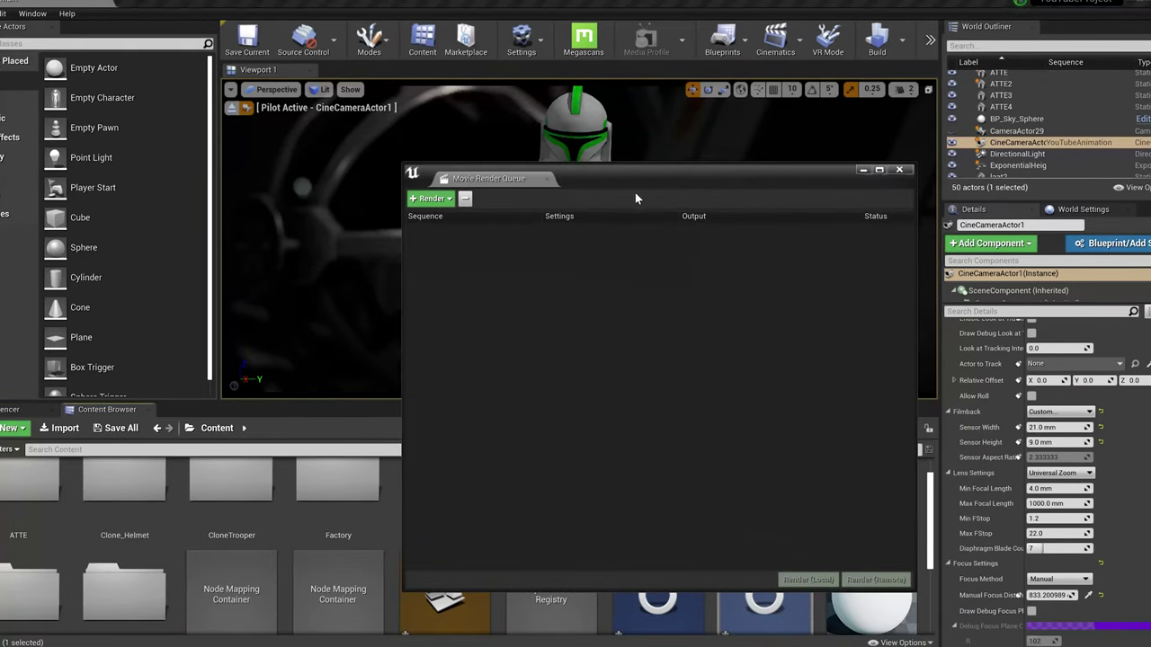
left_click_drag(635, 192, 581, 134)
Step: Add YouTubeAnimation as a render job and open its Unsaved Config settings
left_click(368, 147)
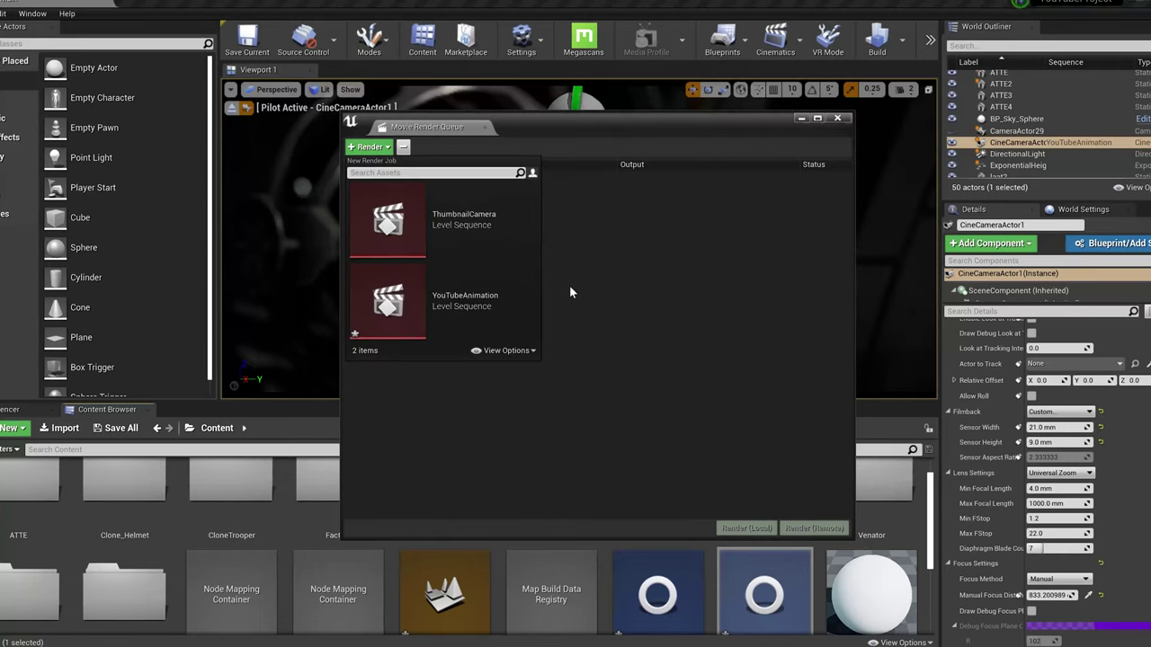
left_click(477, 301)
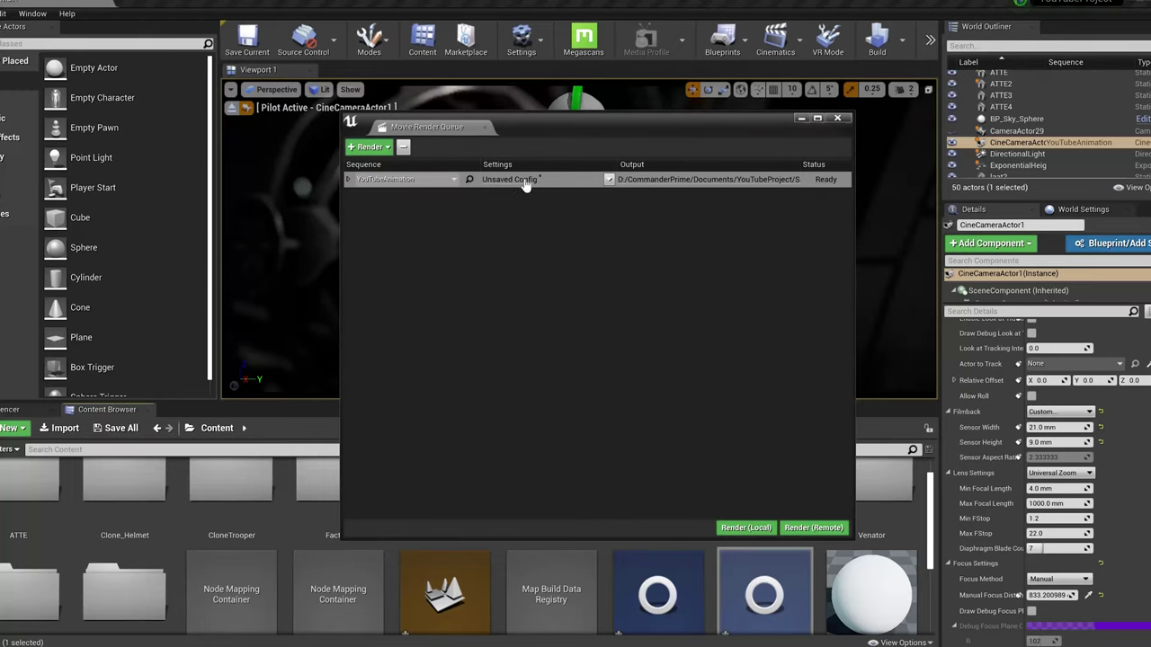
left_click(525, 180)
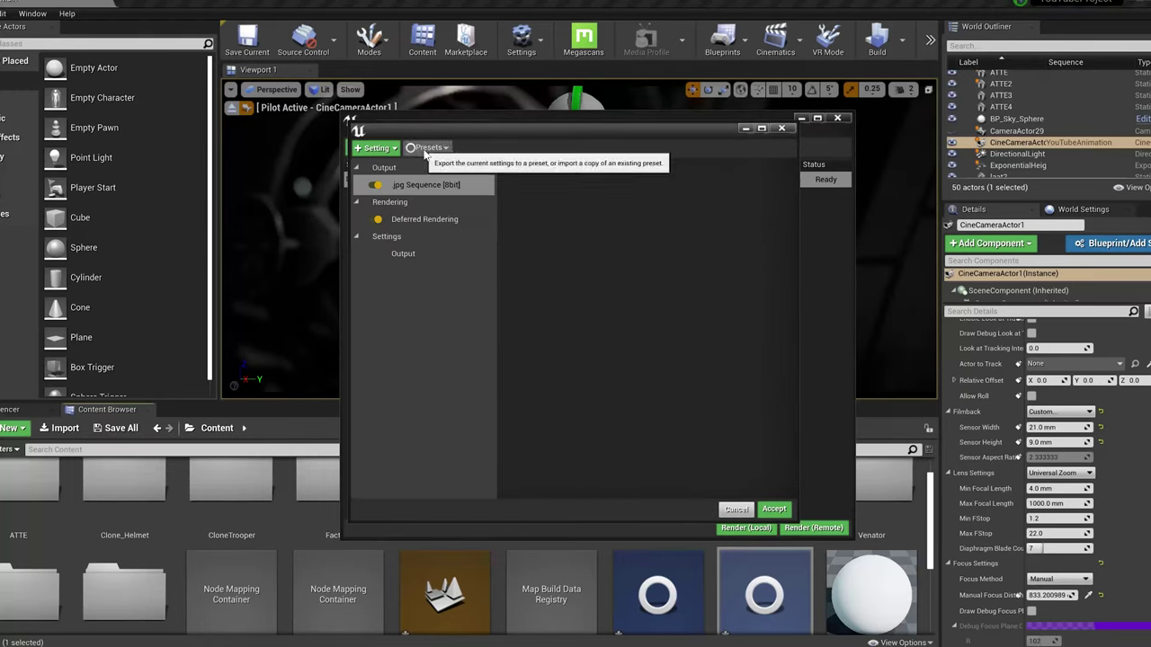
Step: Replace the jpg Sequence output with .bmp Sequence [8bit] and add an Anti-aliasing setting
left_click(424, 153)
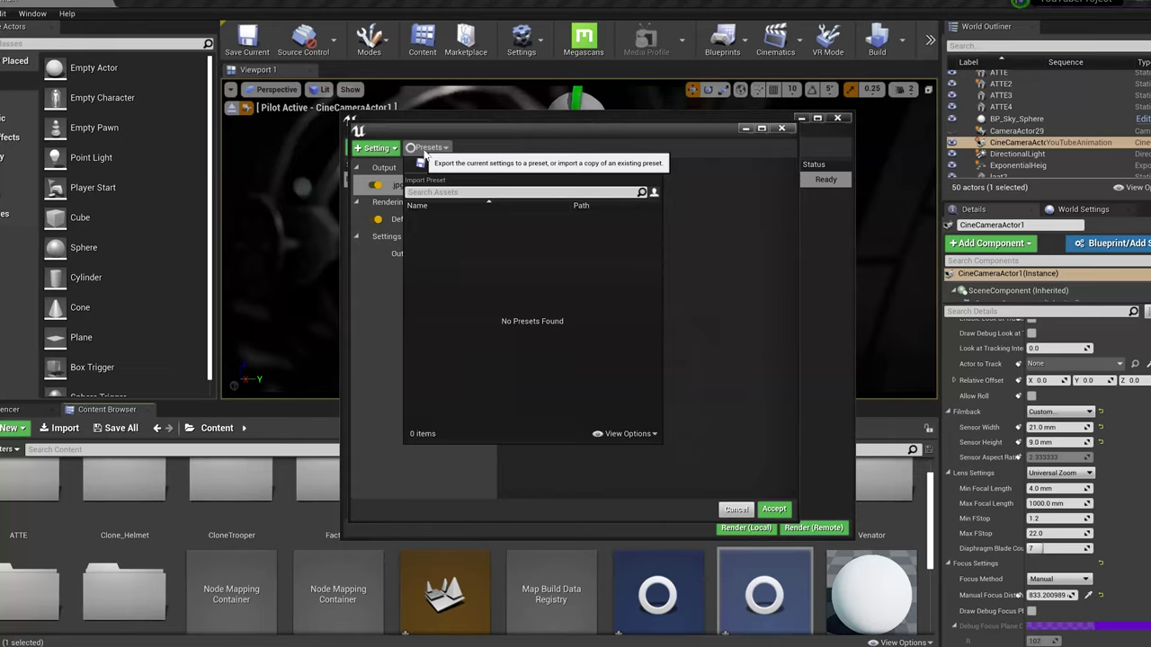
left_click(426, 149)
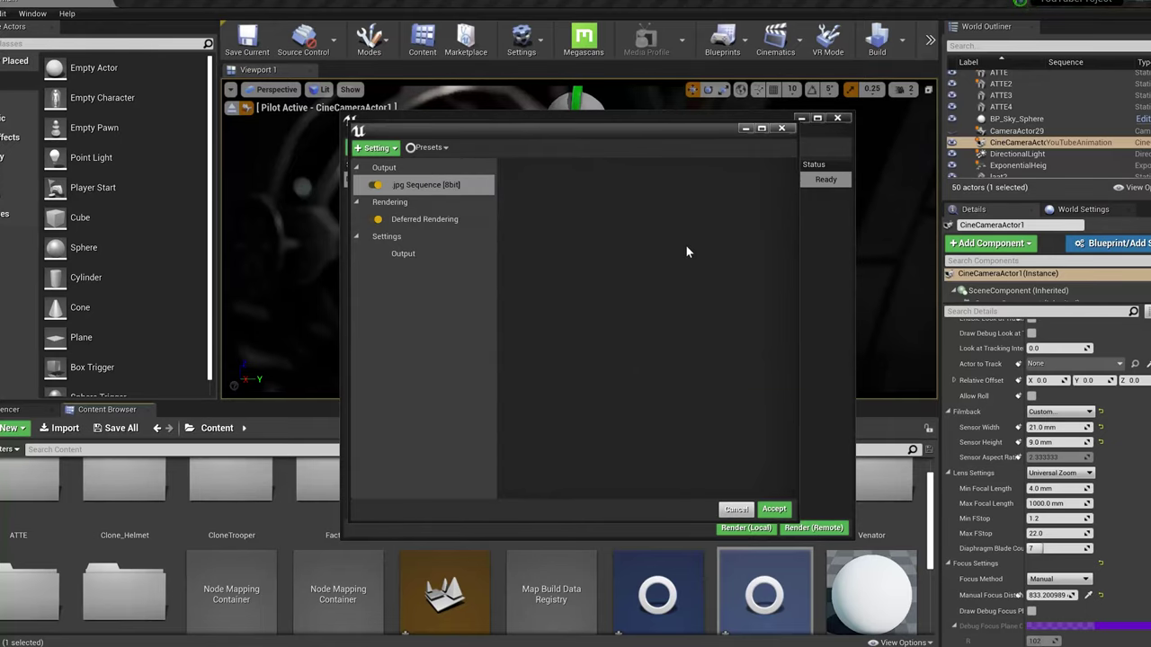
left_click(457, 186)
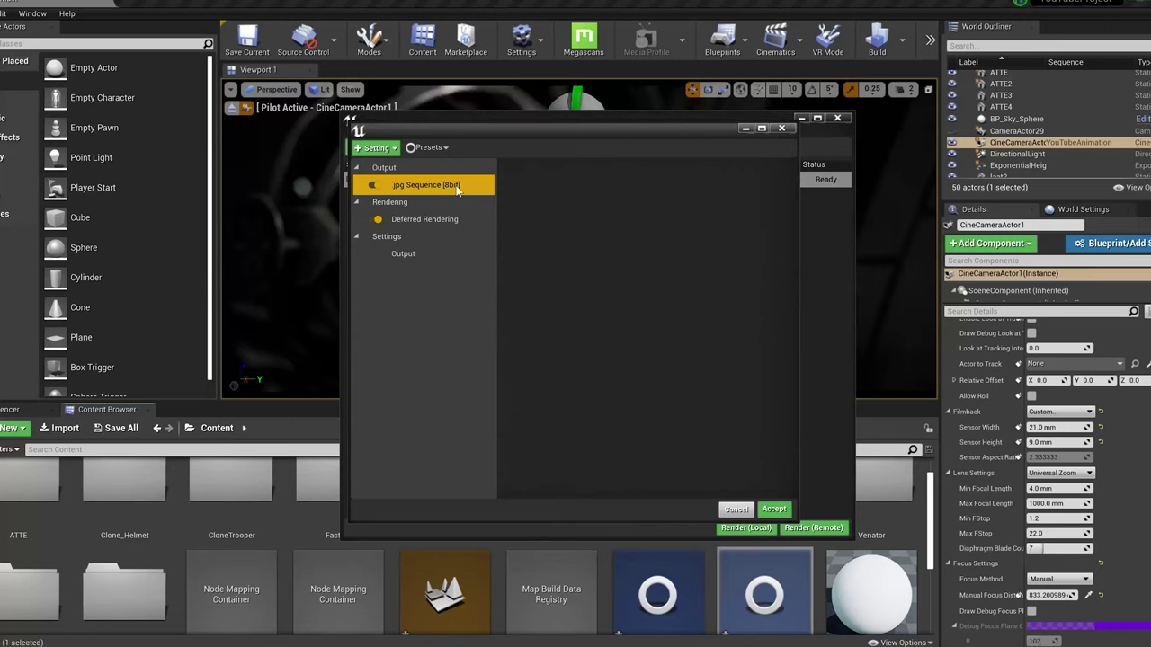
key("Delete")
left_click(376, 147)
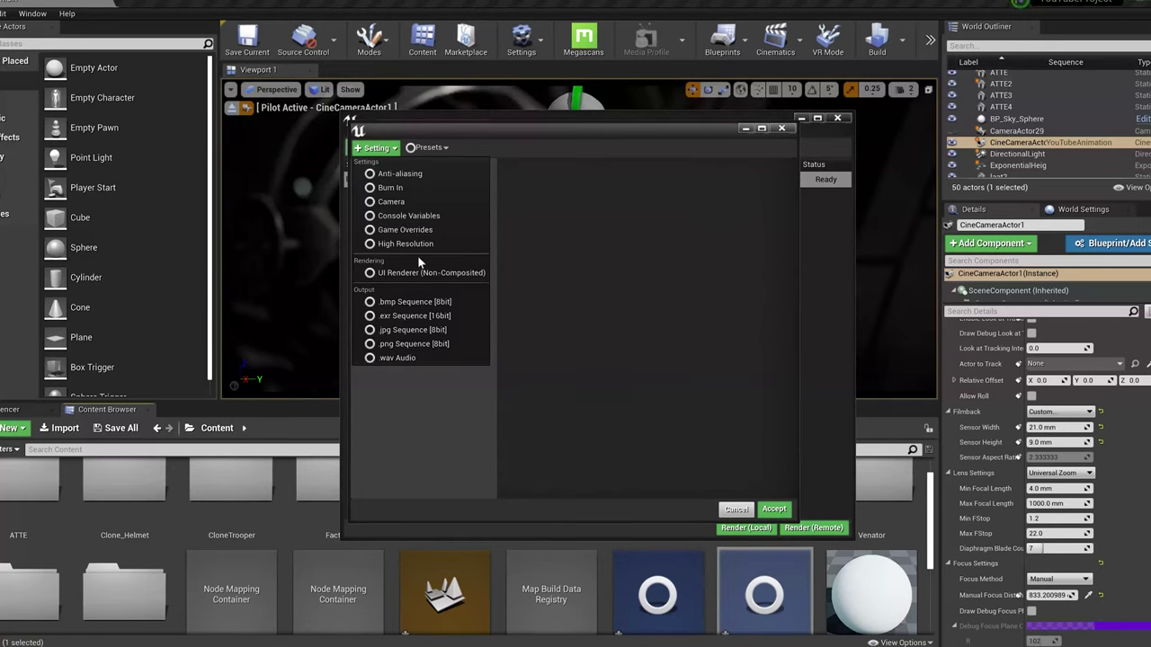
left_click(415, 302)
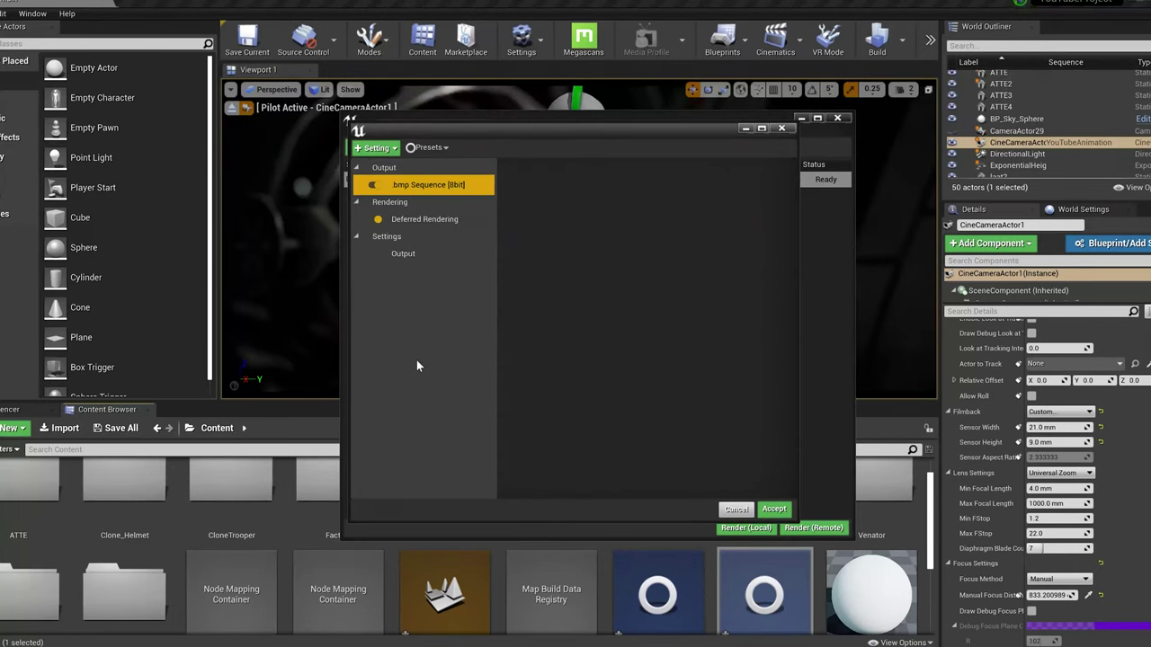
left_click(376, 148)
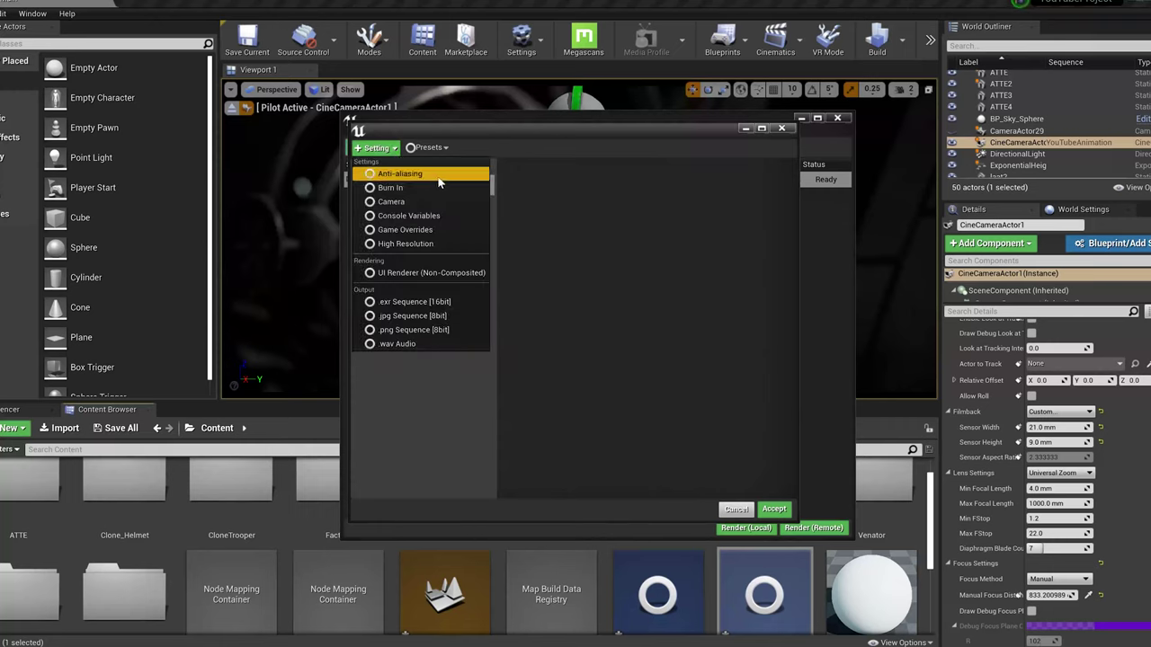
left_click(439, 178)
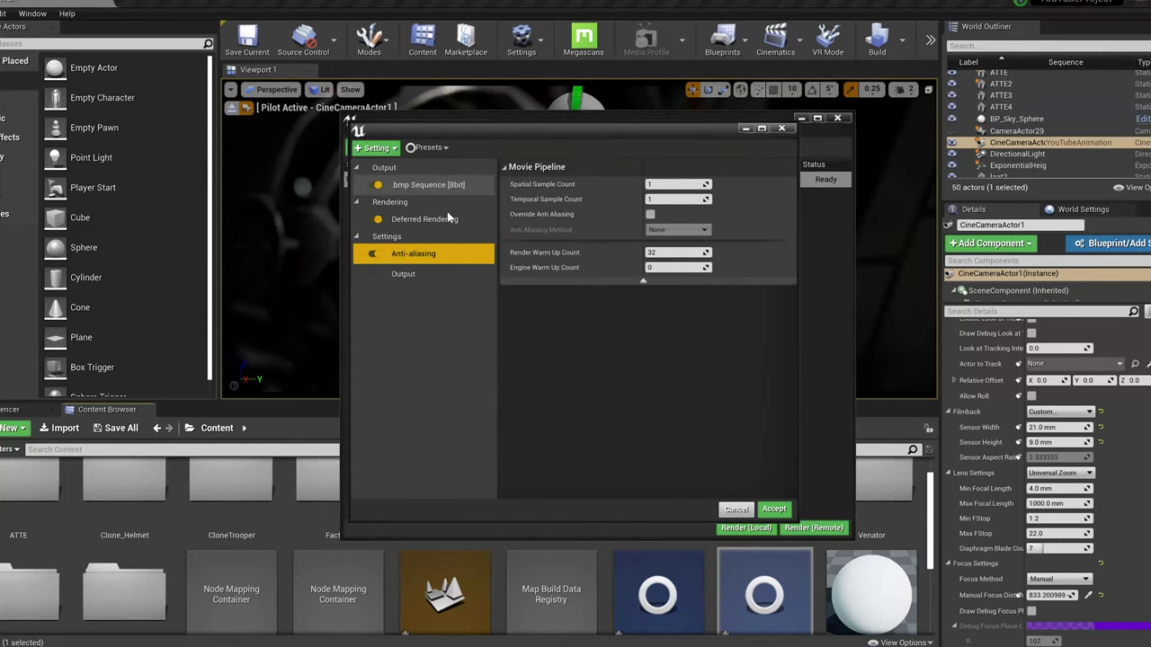
Step: Set Temporal Sample Count to 32 and enable Override Anti Aliasing with method None
left_click(665, 198)
type("8")
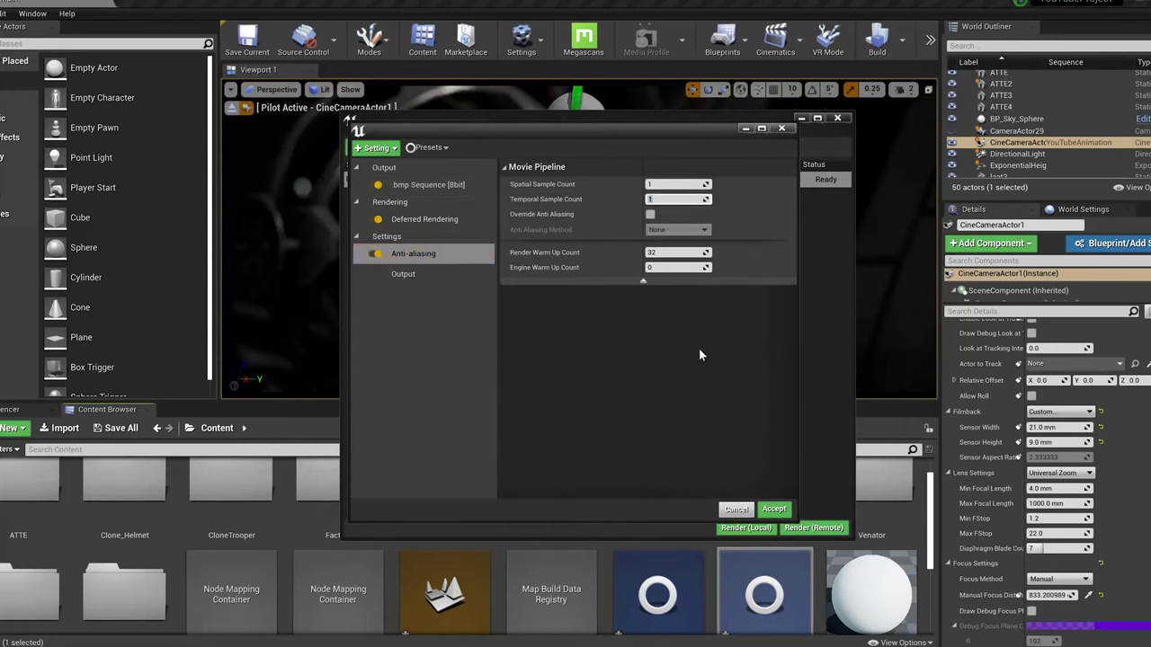
type("32")
key("Return")
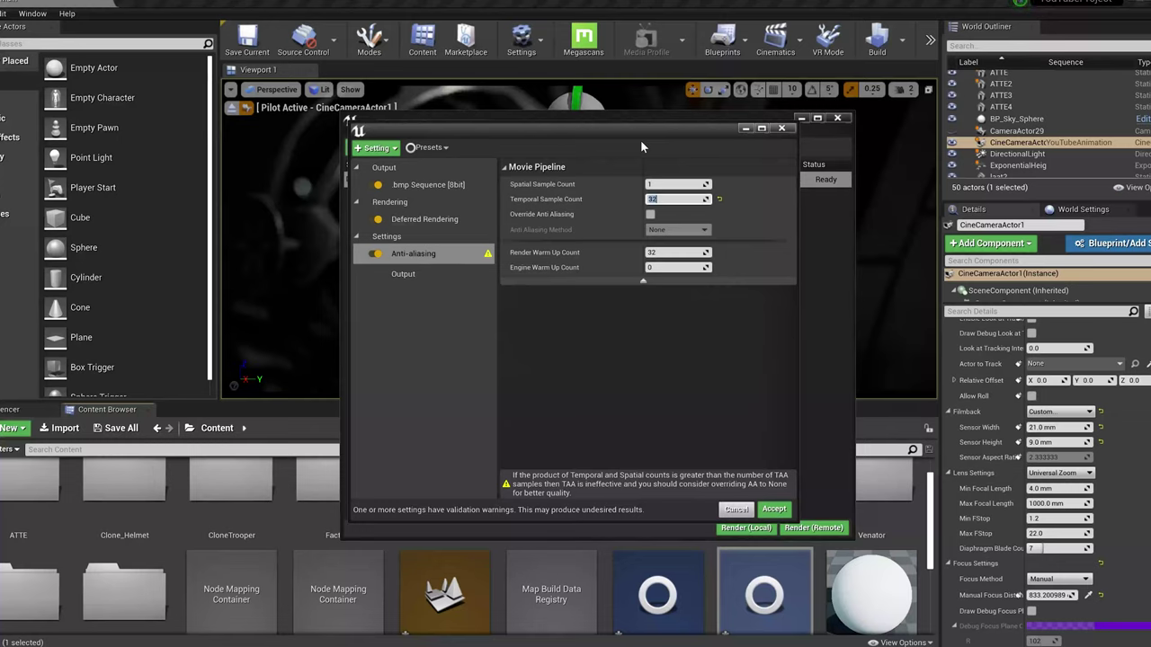
left_click(650, 214)
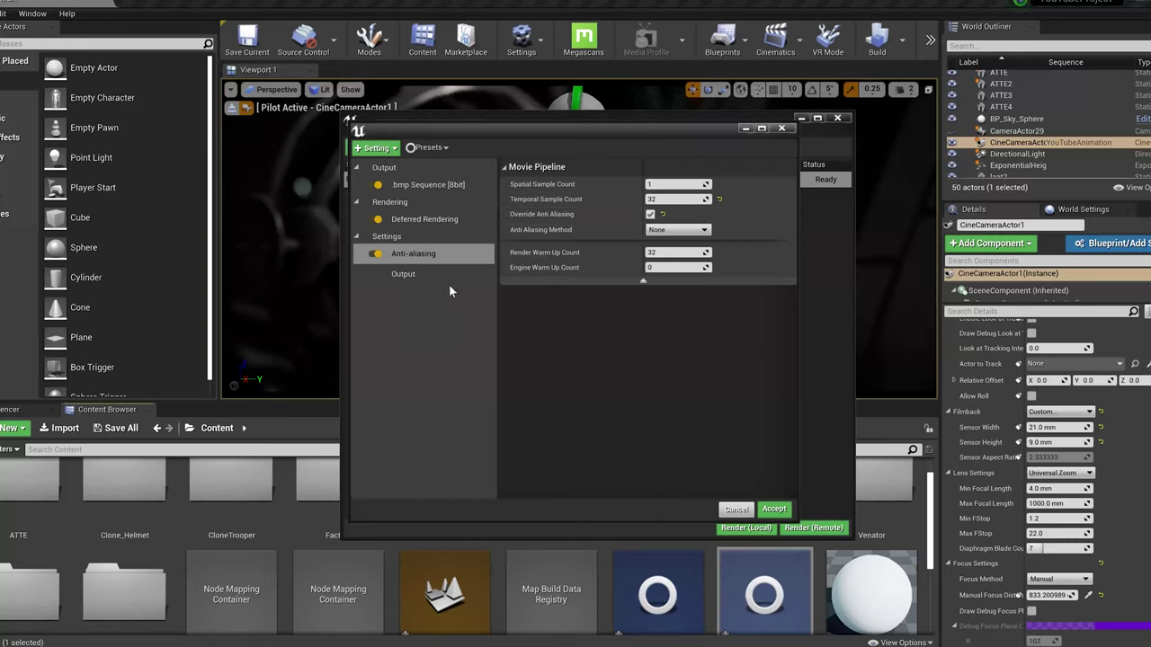
left_click(428, 147)
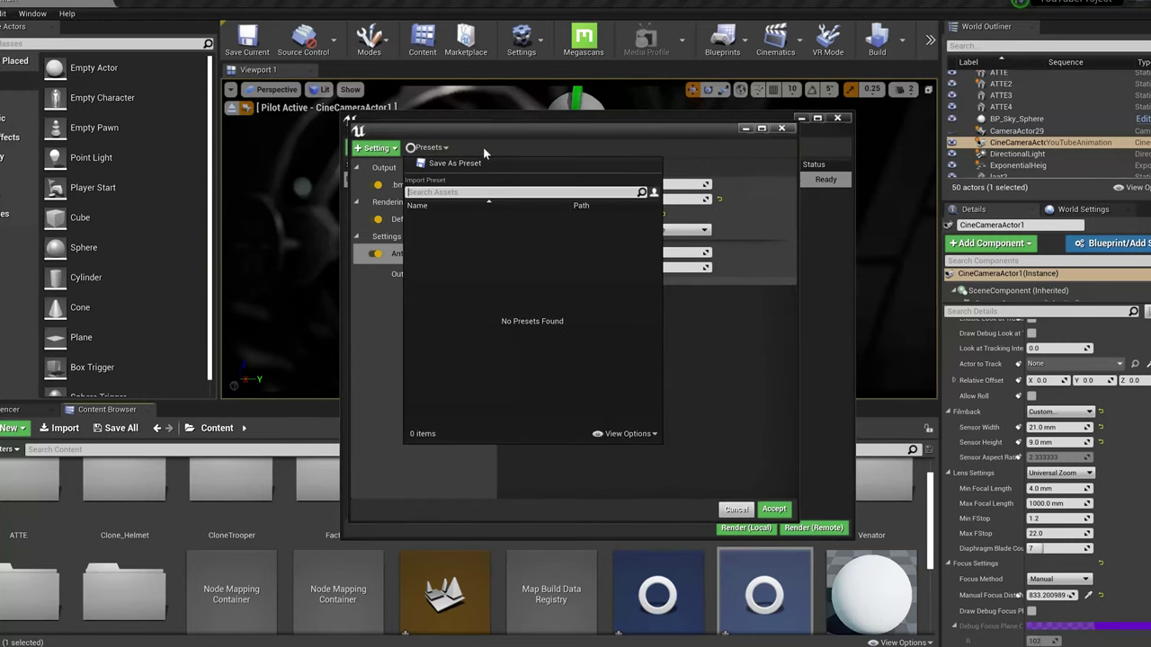
Step: Add an empty Console Variables setting to the job from the + Setting list
left_click(378, 156)
left_click(378, 151)
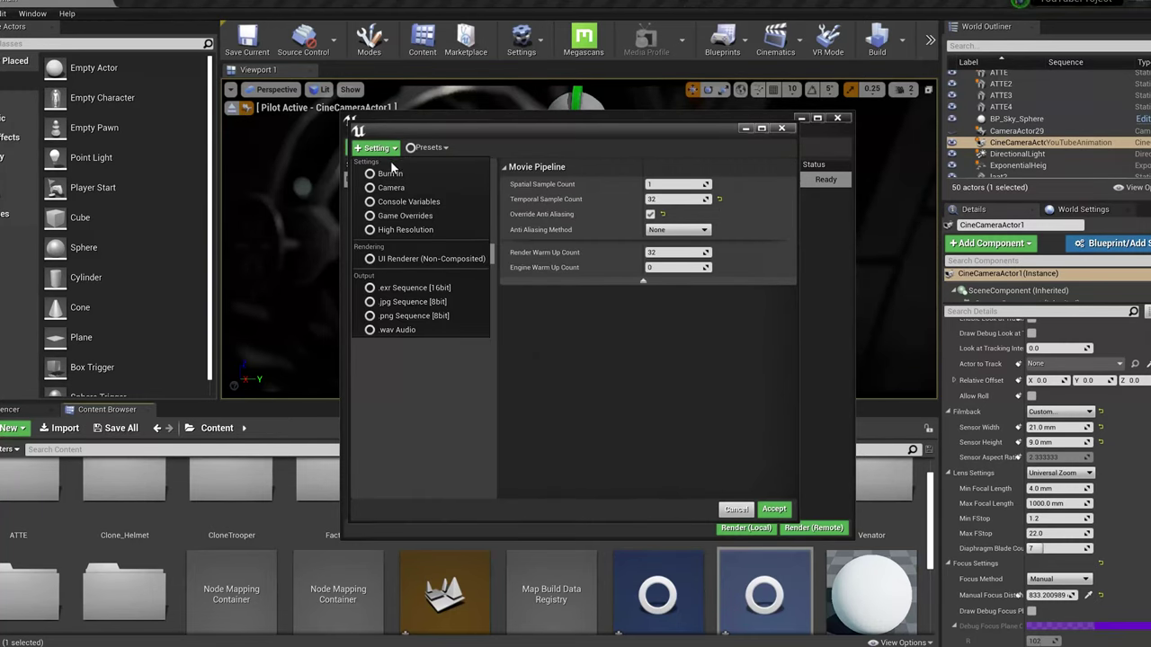
left_click(439, 205)
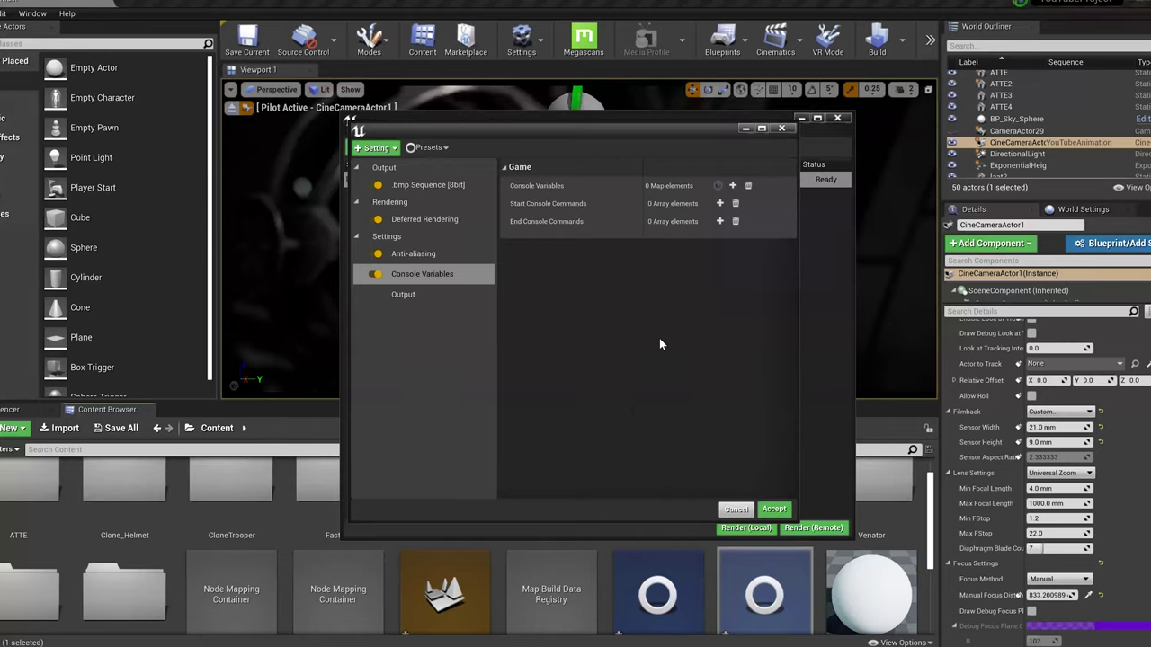
Step: Paste the four r.*.Denoiser.TemporalAccumulation variables at 0 and verify the Reflections name
key("ctrl+v")
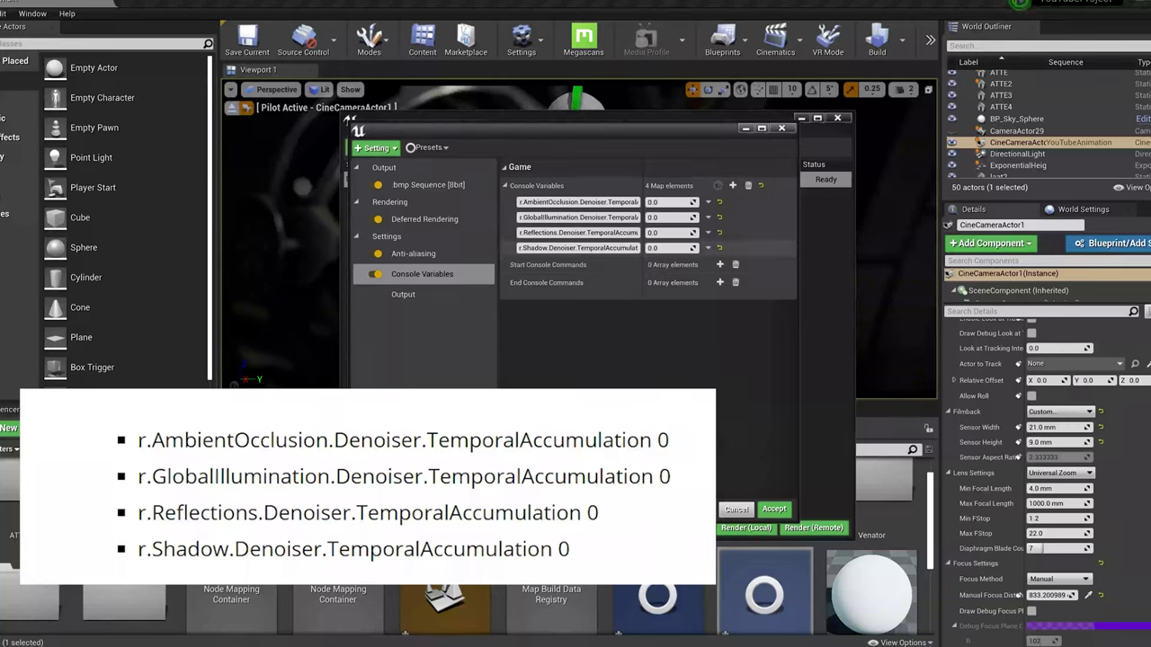
left_click(579, 232)
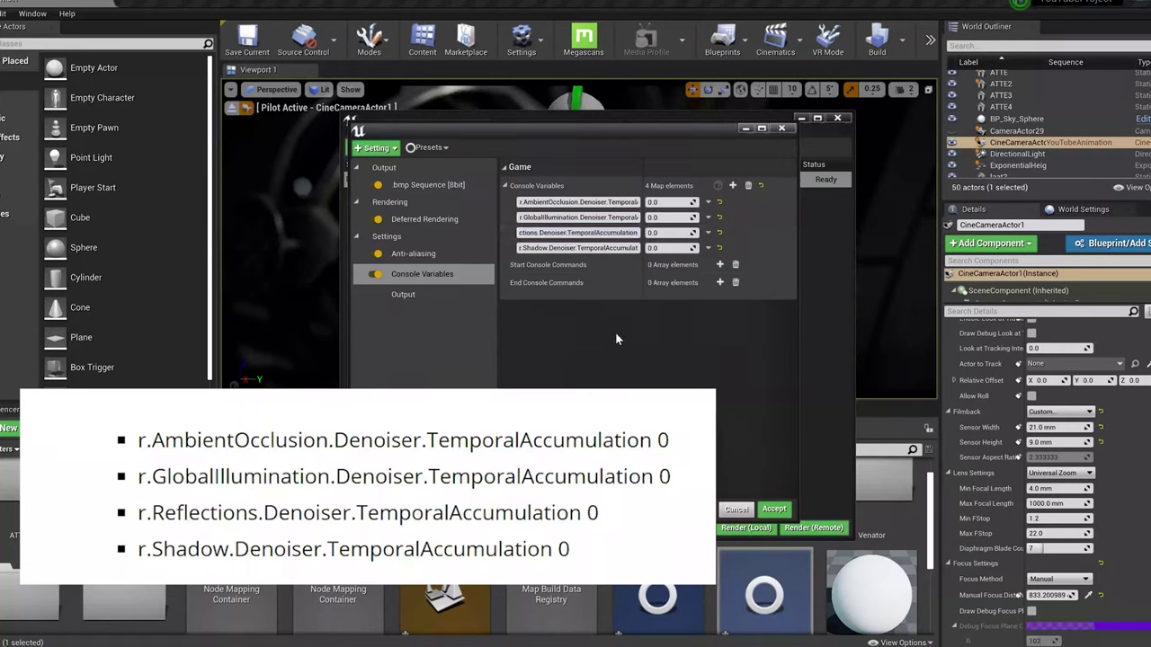
left_click(625, 233)
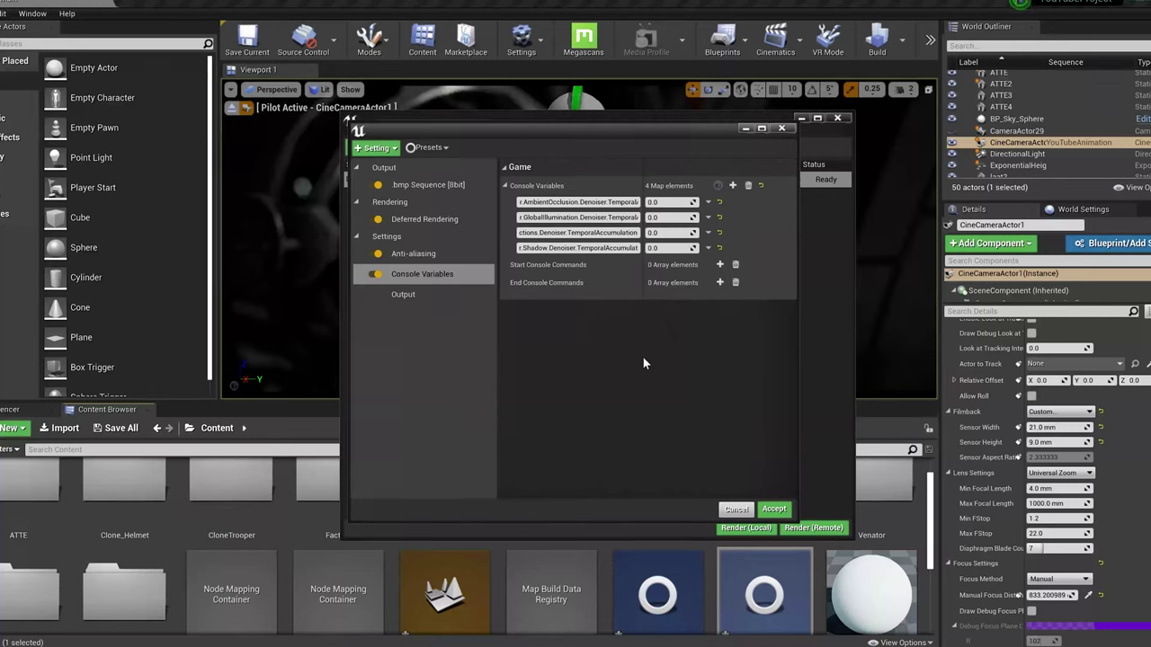
Step: Set the Output Resolution to 3840 x 1574
left_click(435, 294)
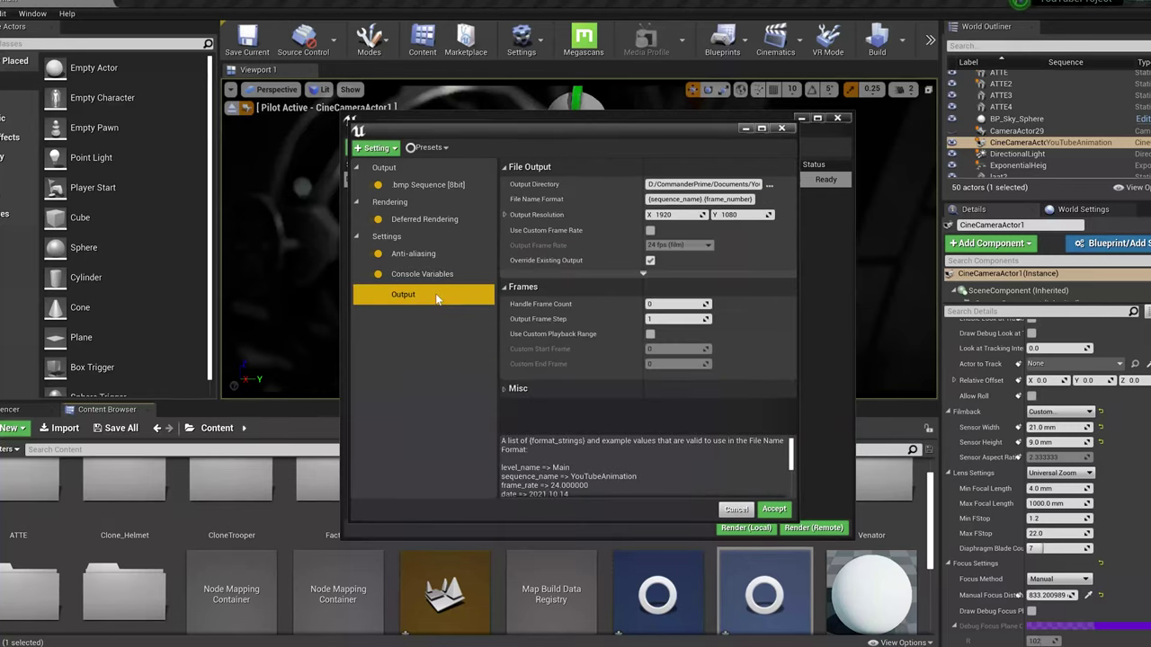
left_click(686, 220)
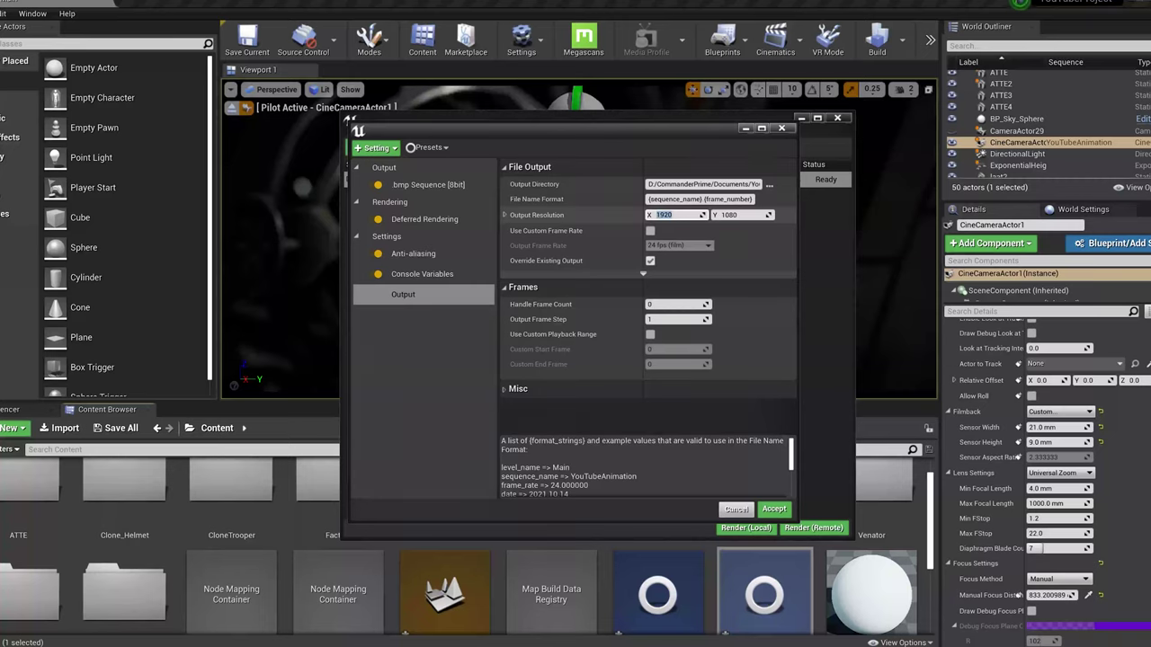
type("3840")
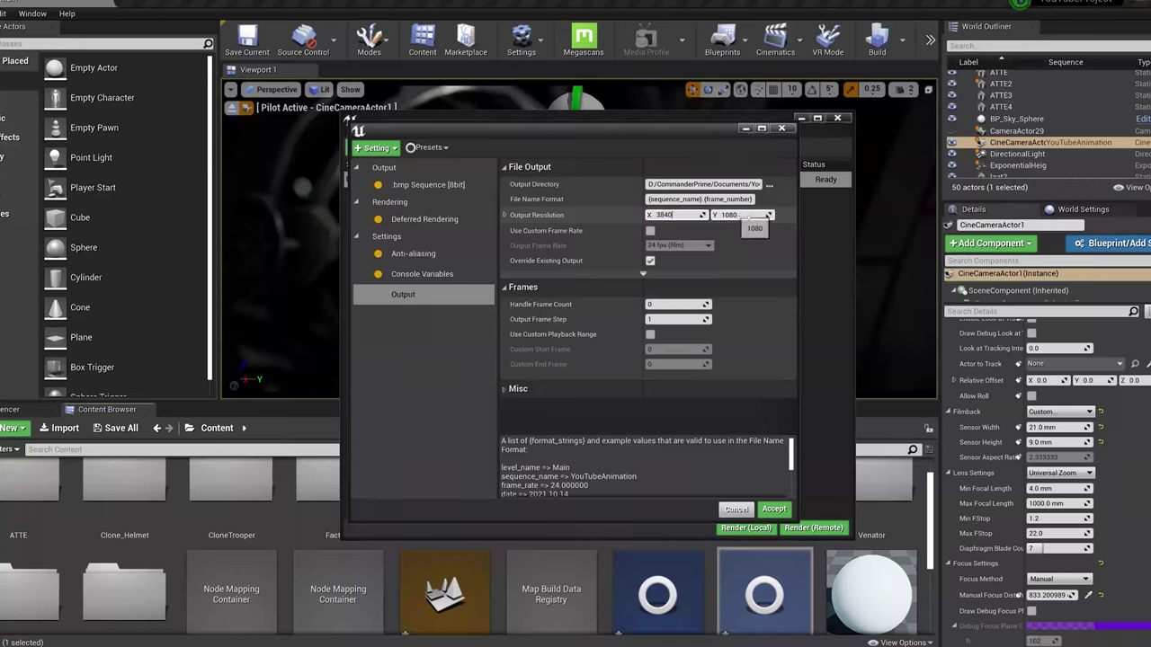
left_click(744, 215)
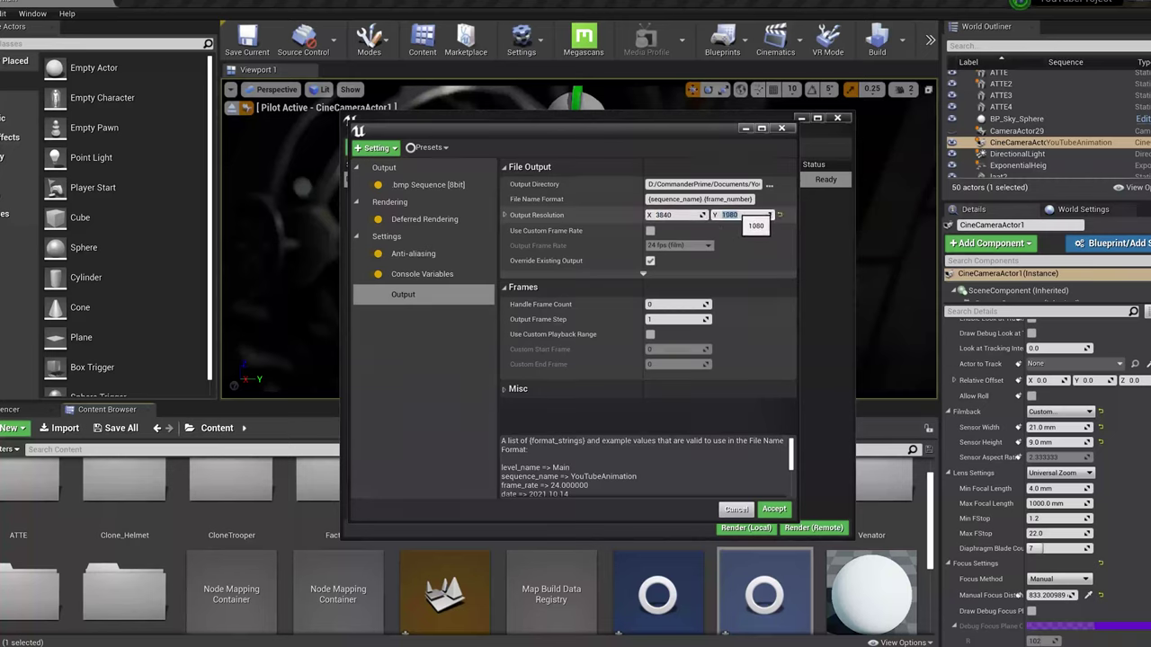
type("1574")
key("Return")
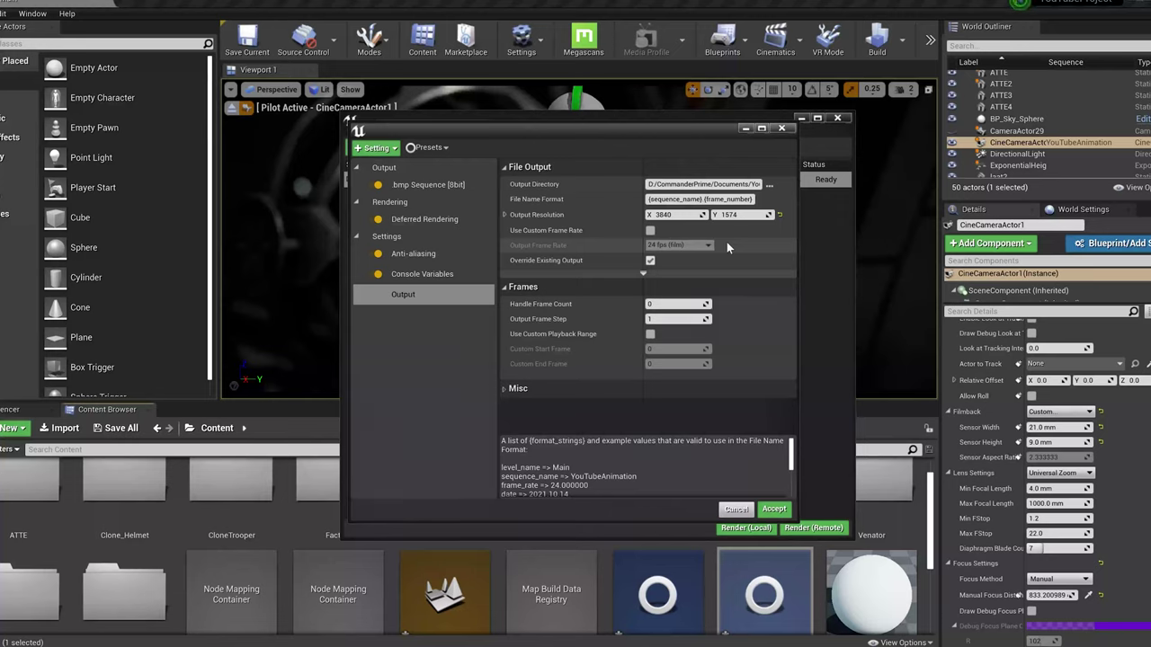
Step: Toggle Use Custom Frame Rate a few times, leaving it unchecked
left_click(650, 230)
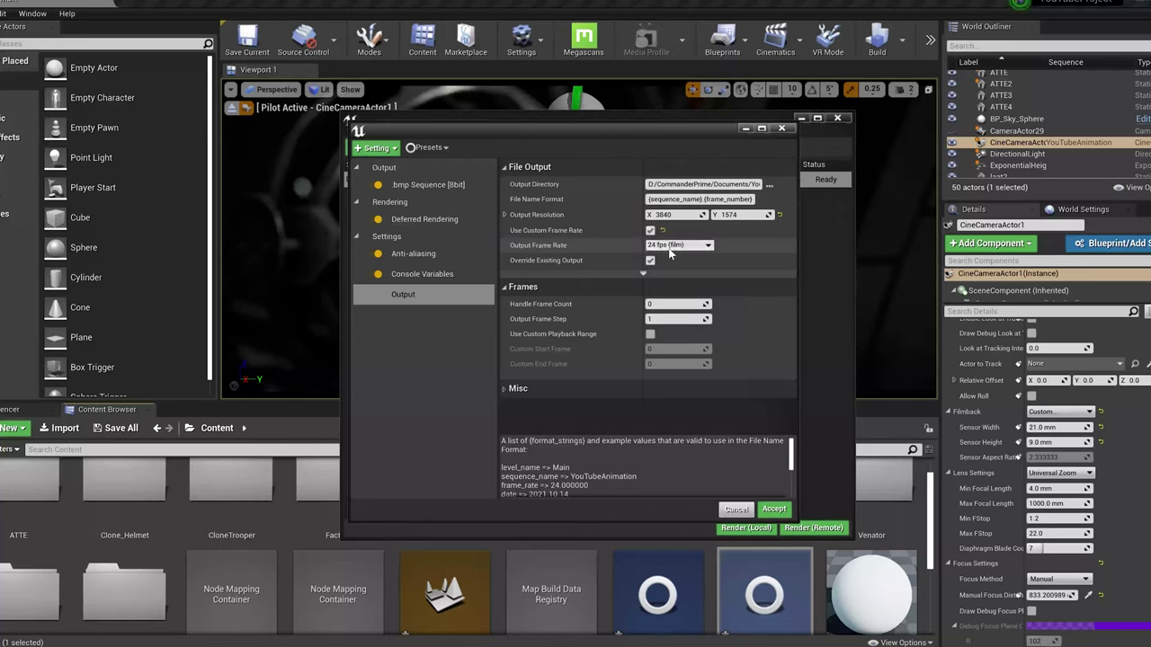
left_click(650, 231)
left_click(650, 231)
left_click(649, 231)
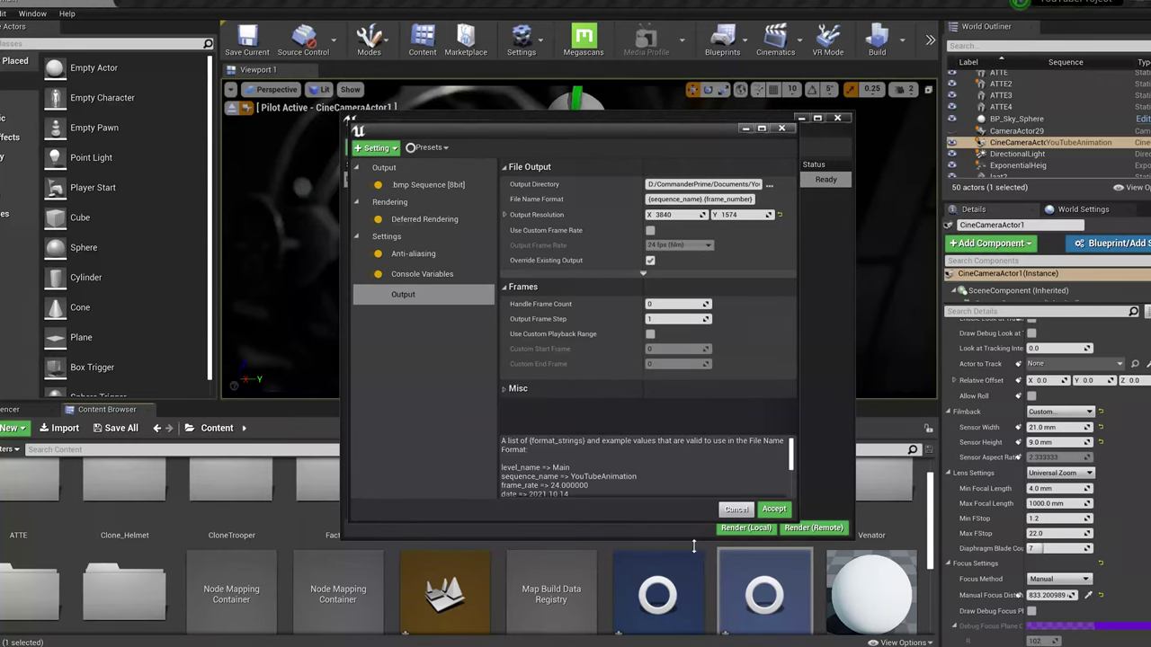
Step: Save the job's render settings as a new preset named MRQ
left_click(773, 509)
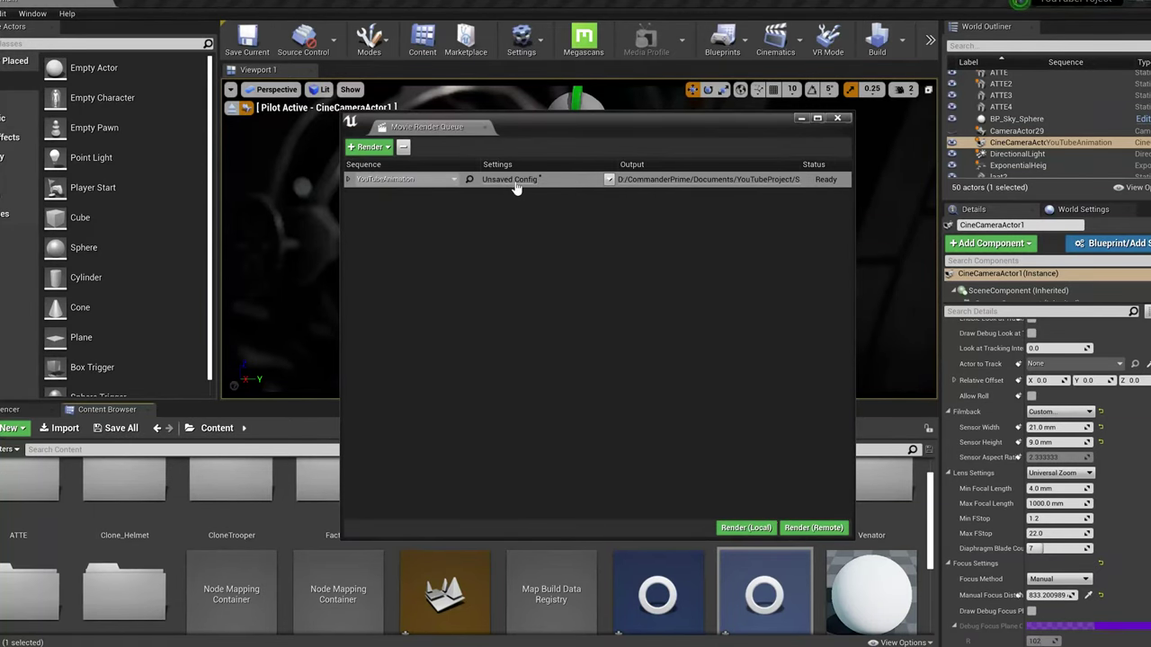
left_click(511, 180)
left_click(443, 147)
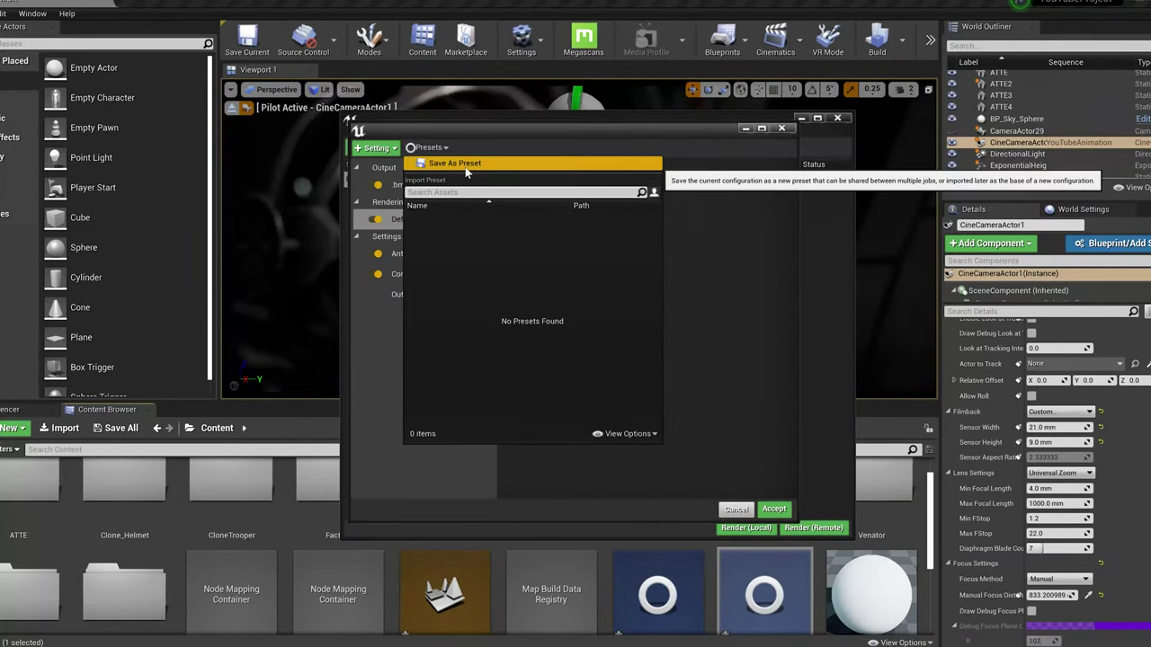
left_click(450, 163)
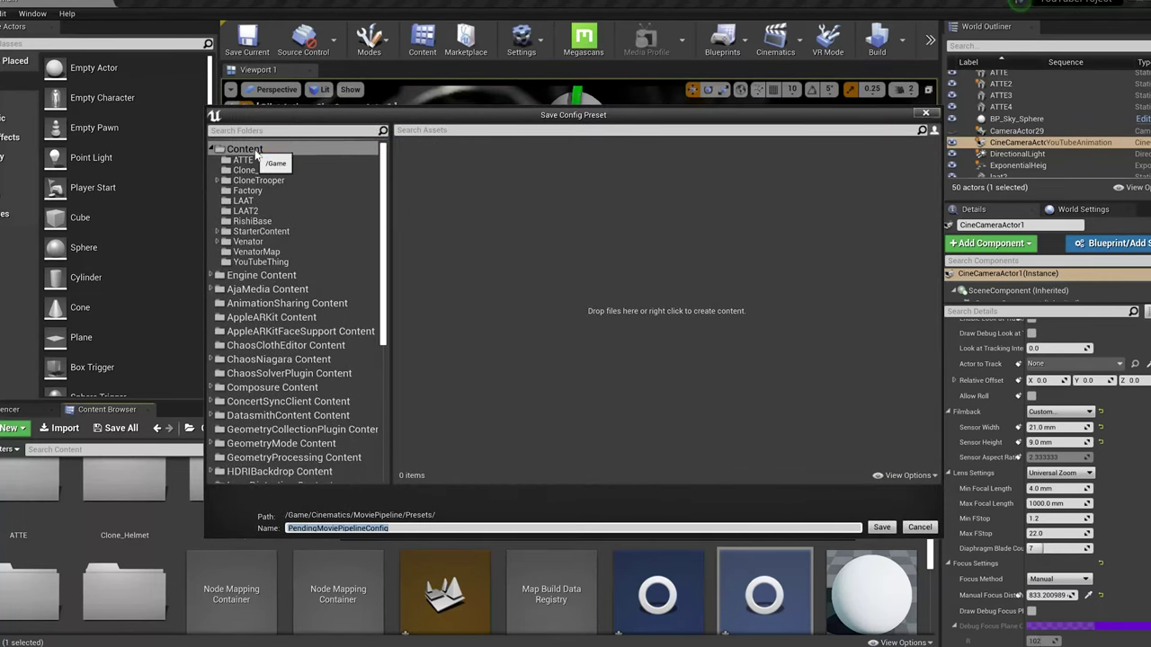
left_click(385, 529)
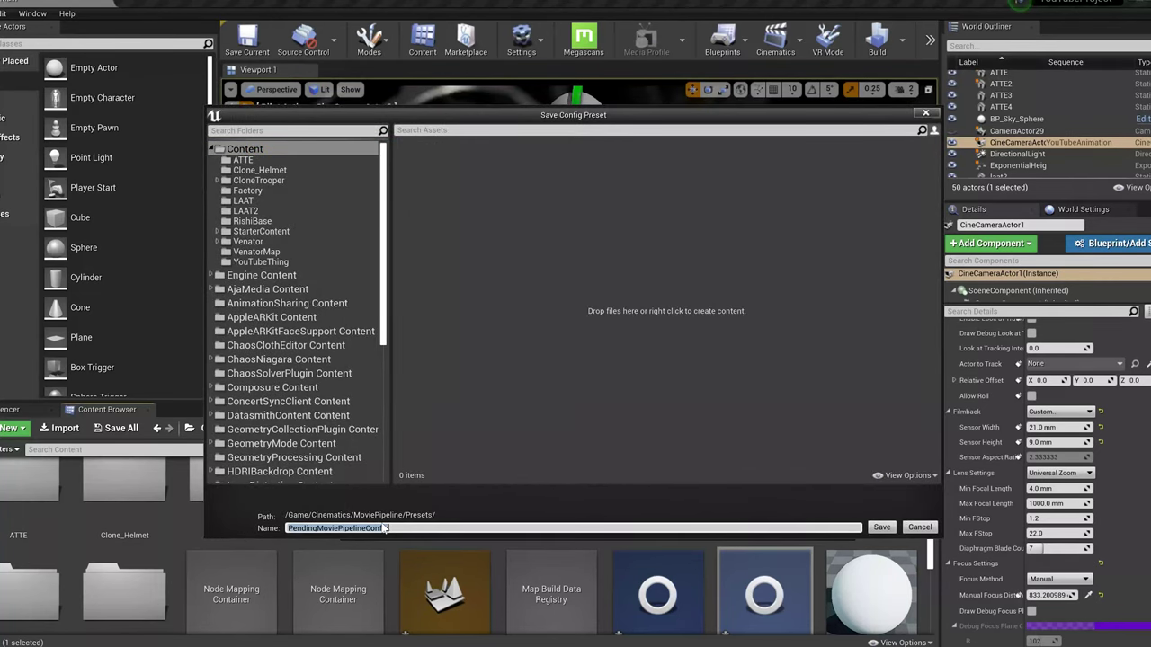
type("MRQ")
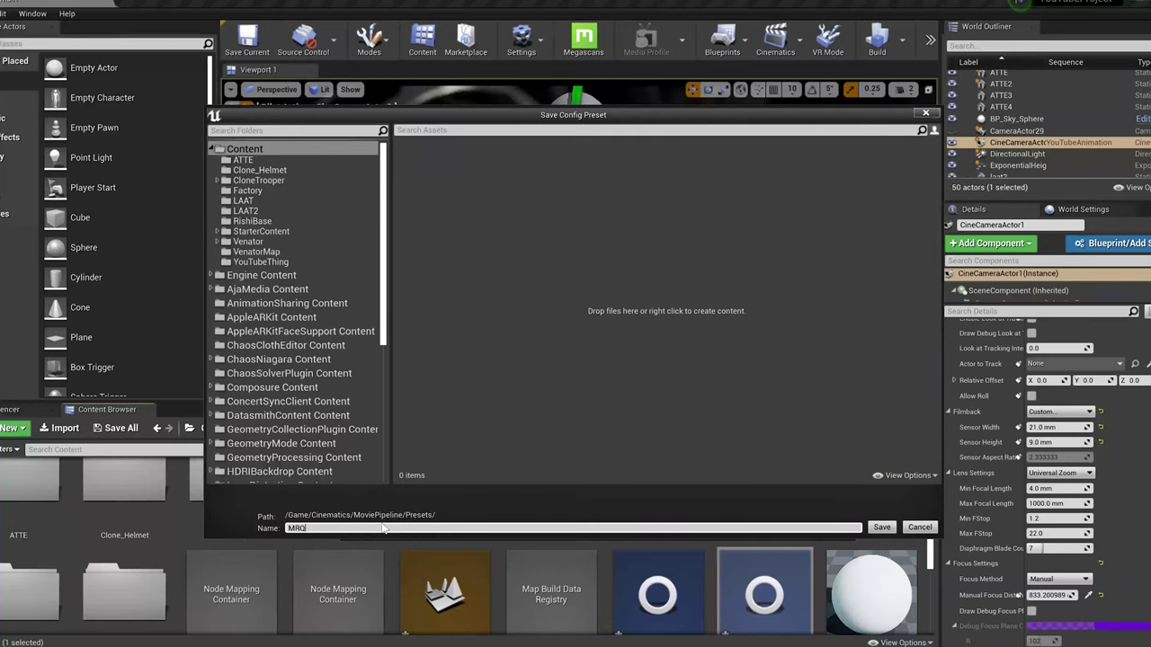
key("Return")
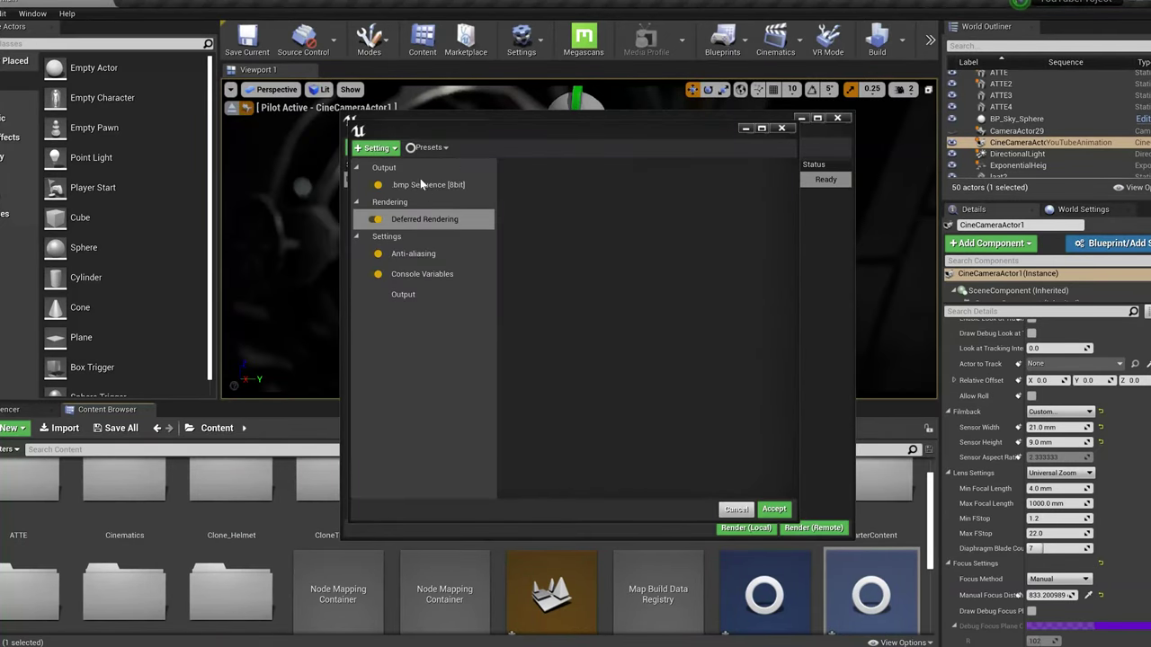
Step: Confirm MRQ is listed, accept it for the job, and reopen the Output settings
left_click(427, 148)
left_click(690, 285)
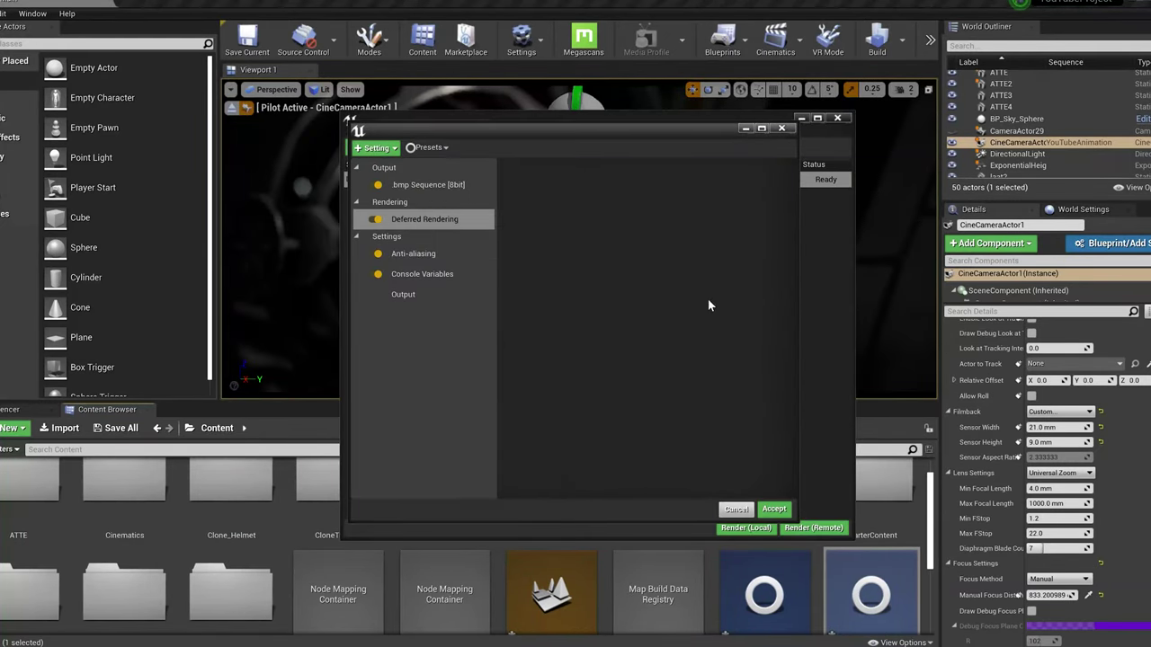
left_click(773, 508)
left_click(492, 178)
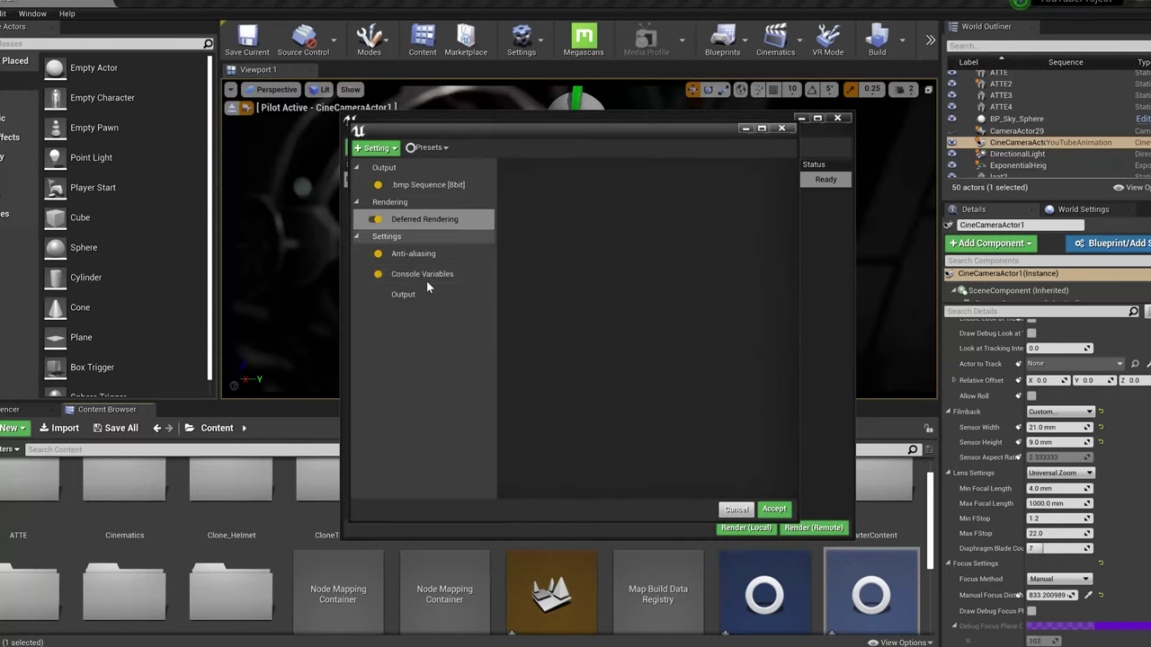
left_click(426, 292)
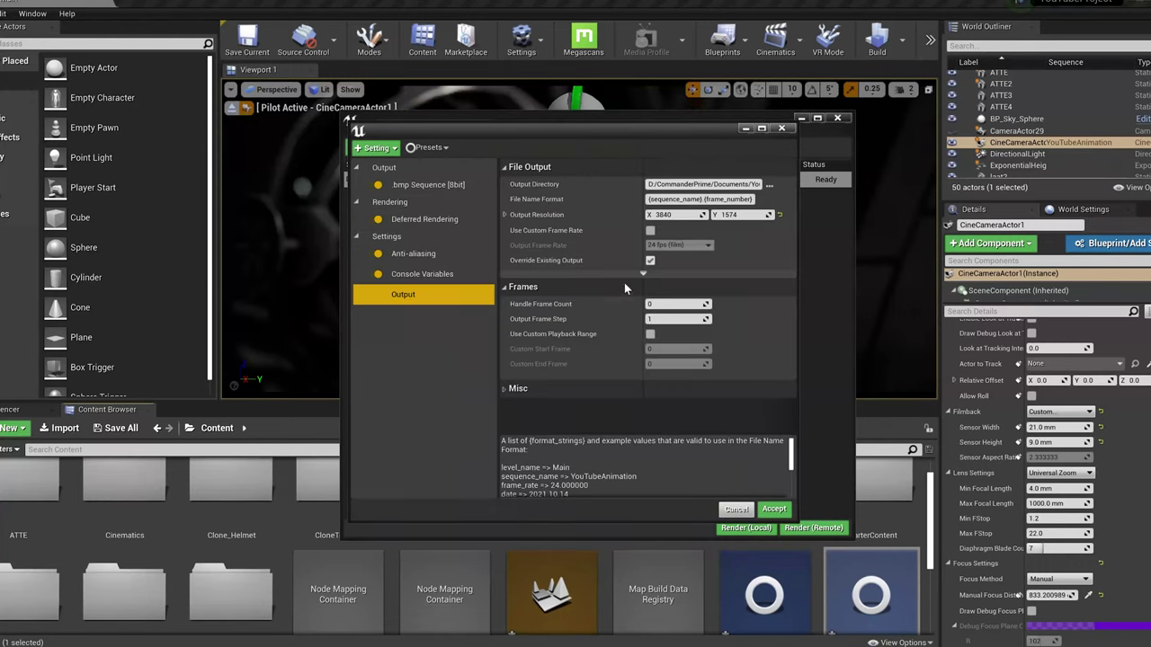
Step: Point the MRQ output directory at Desktop\New folder (2) and start the local YouTubeAnimation render
left_click(768, 184)
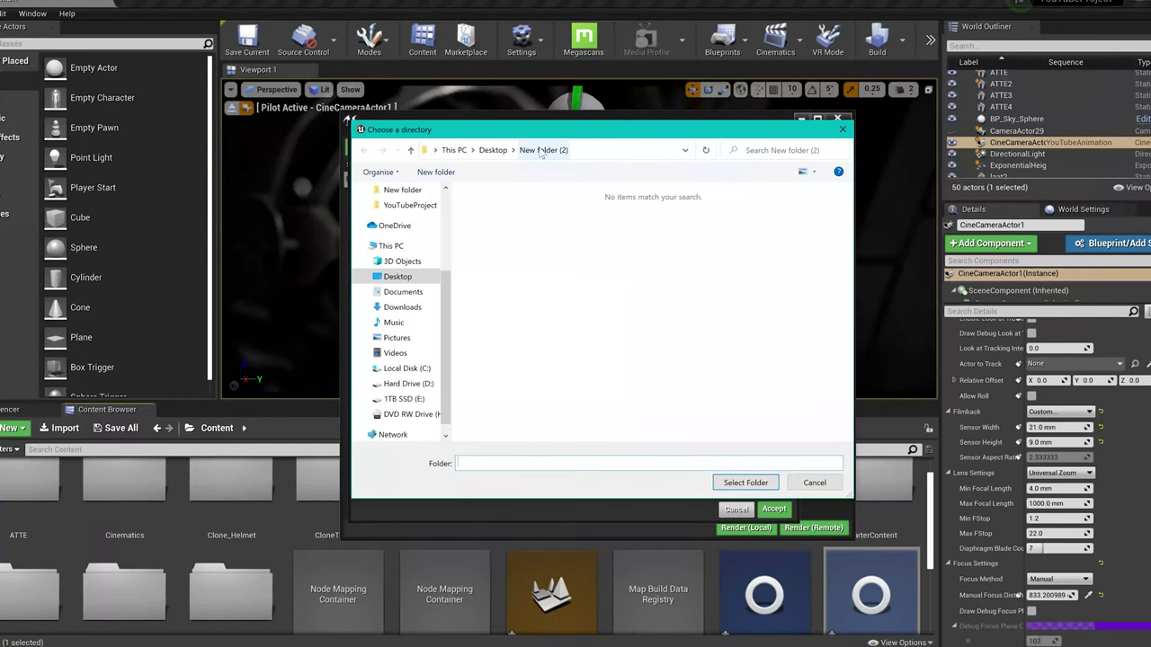
left_click(733, 487)
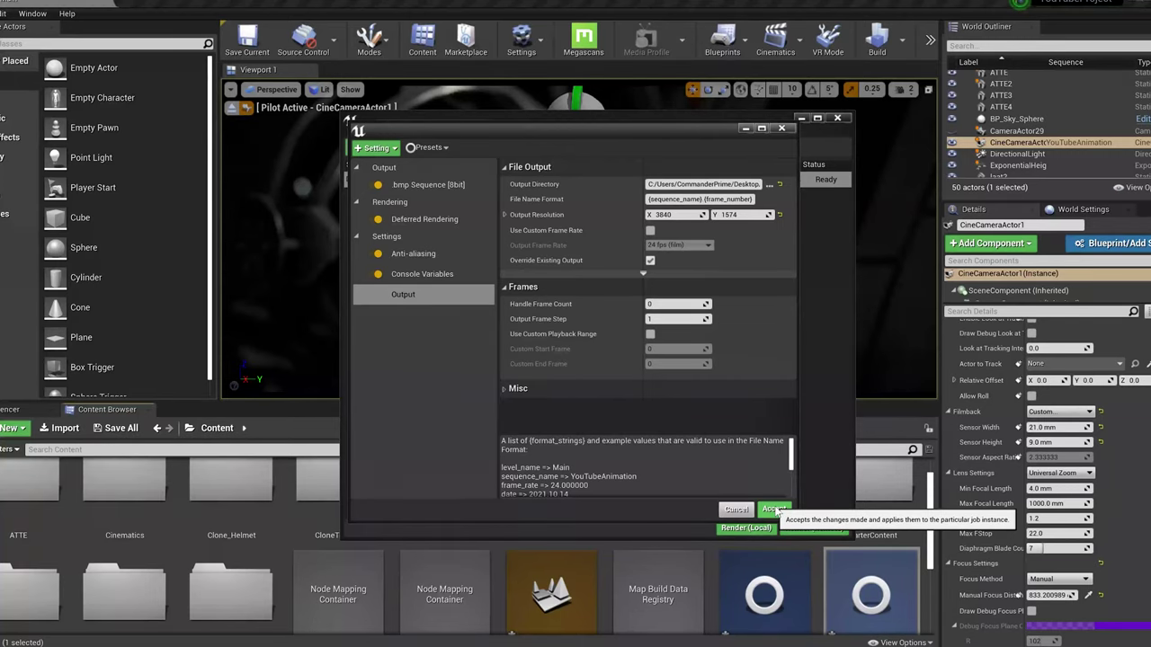
left_click(773, 509)
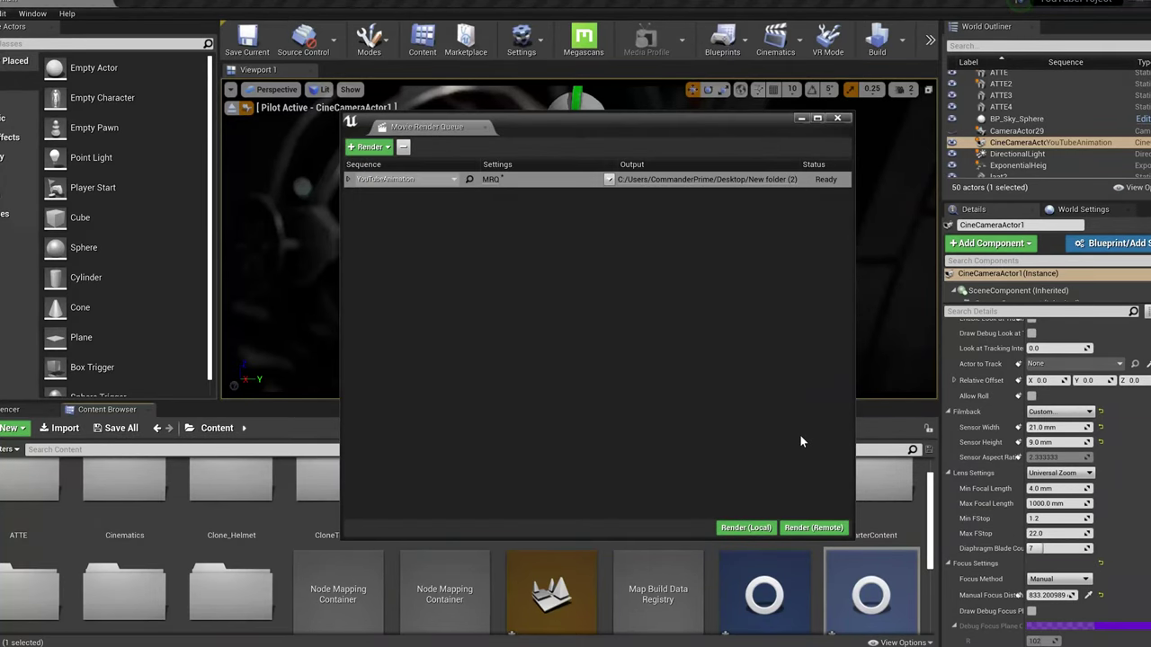
left_click(745, 528)
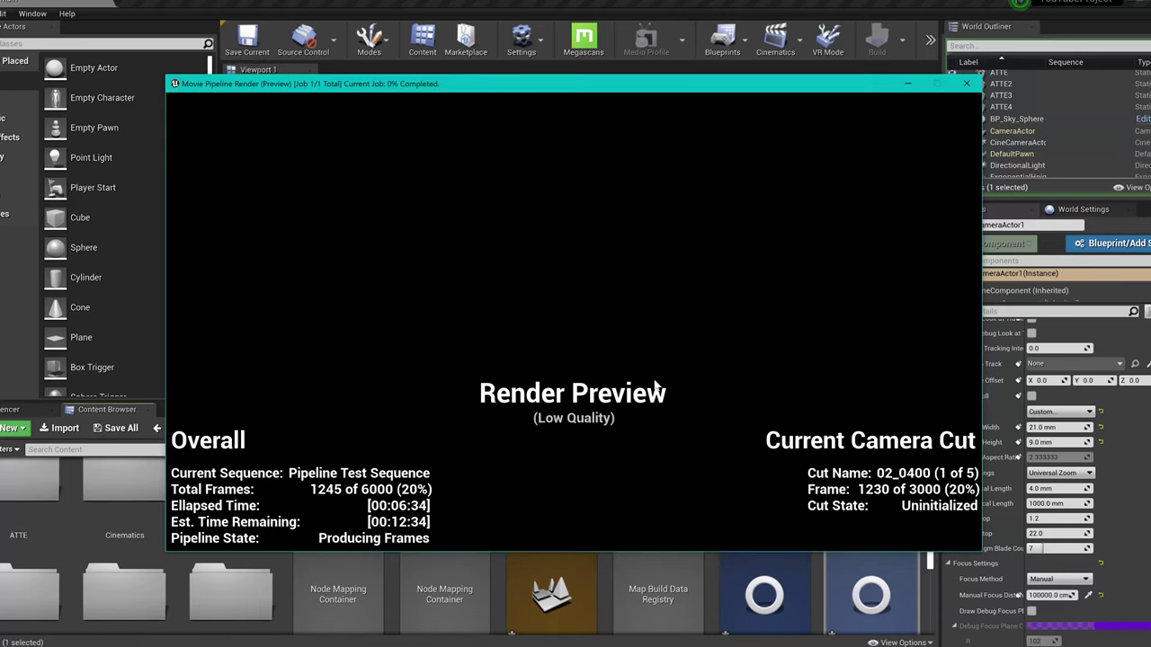